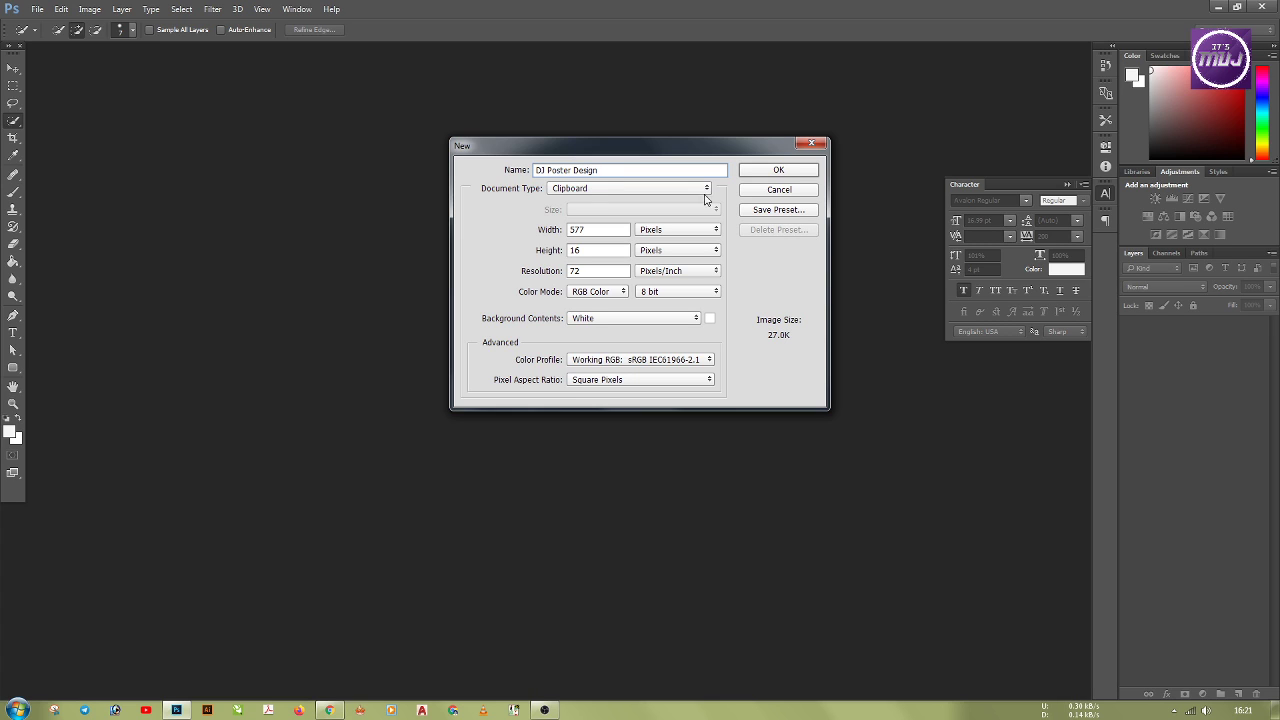
Step: Create the DJ Poster Design document at 1080 × 1080 pixels with a resolution of 300 pixels/inch
{"action": "double_click", "coordinate": [594, 230]}
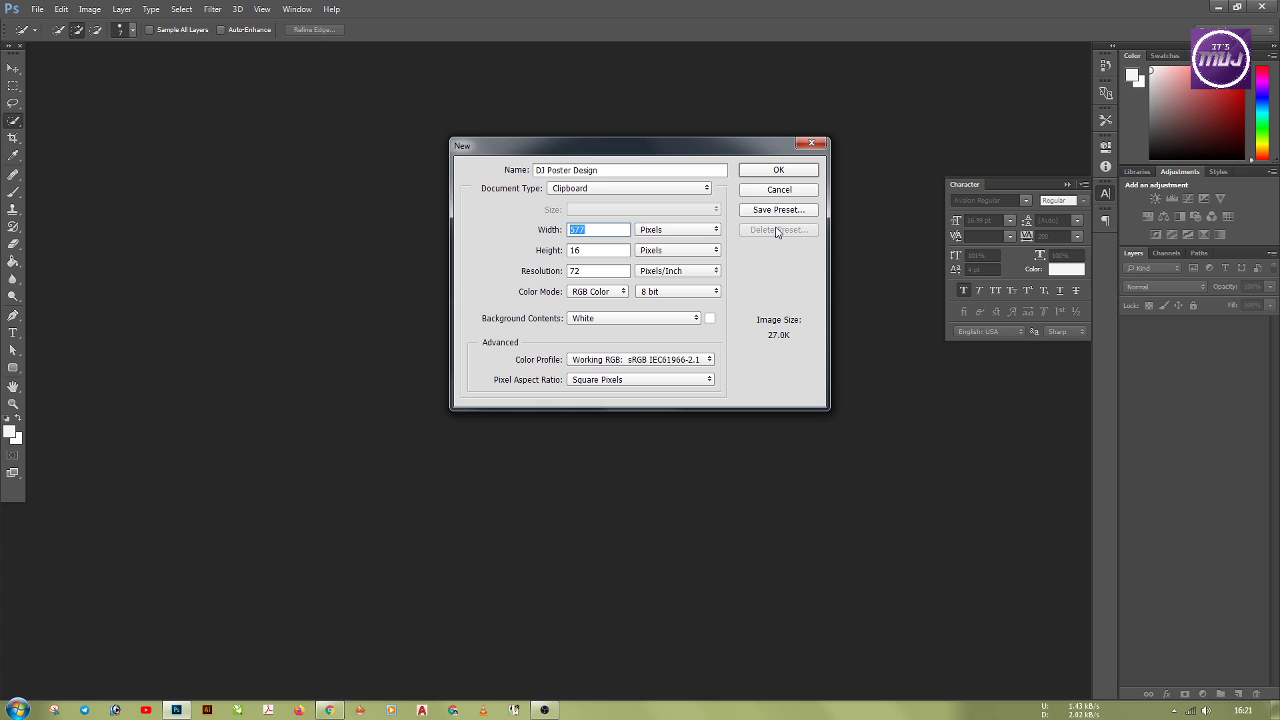
{"action": "type", "text": "1080"}
{"action": "double_click", "coordinate": [567, 250]}
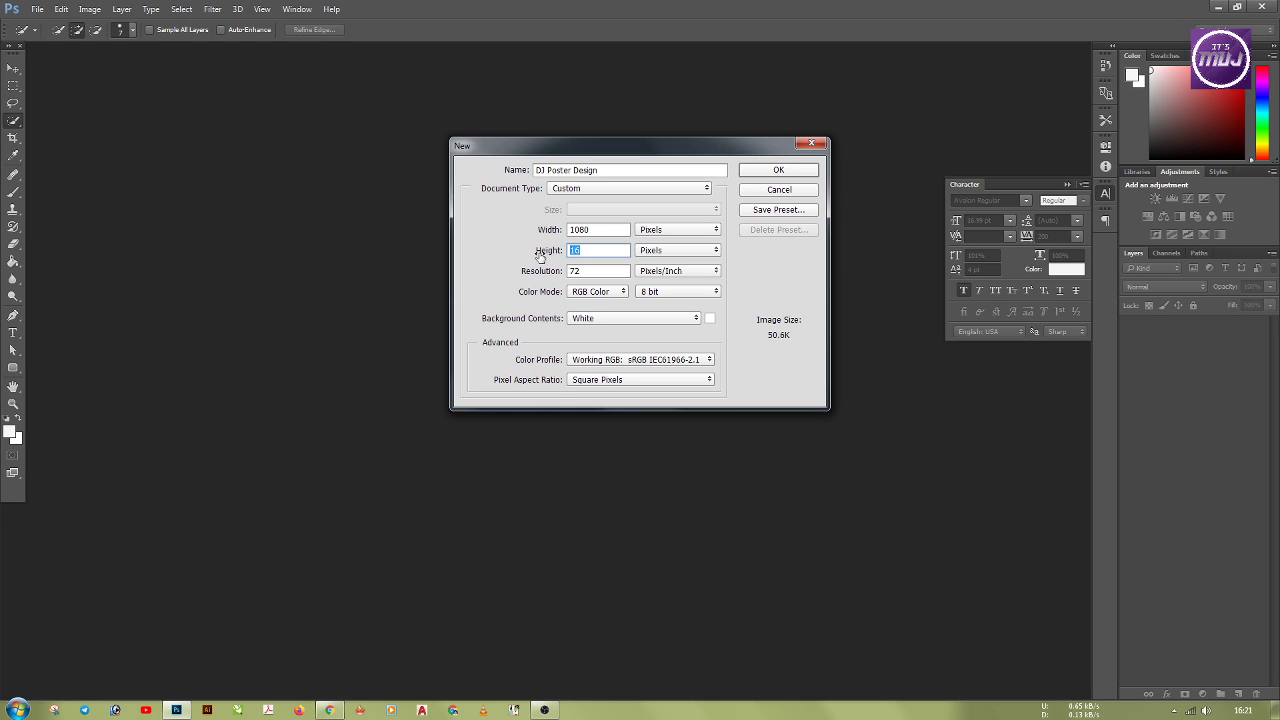
{"action": "type", "text": "1"}
{"action": "left_click", "coordinate": [590, 270]}
{"action": "type", "text": "300"}
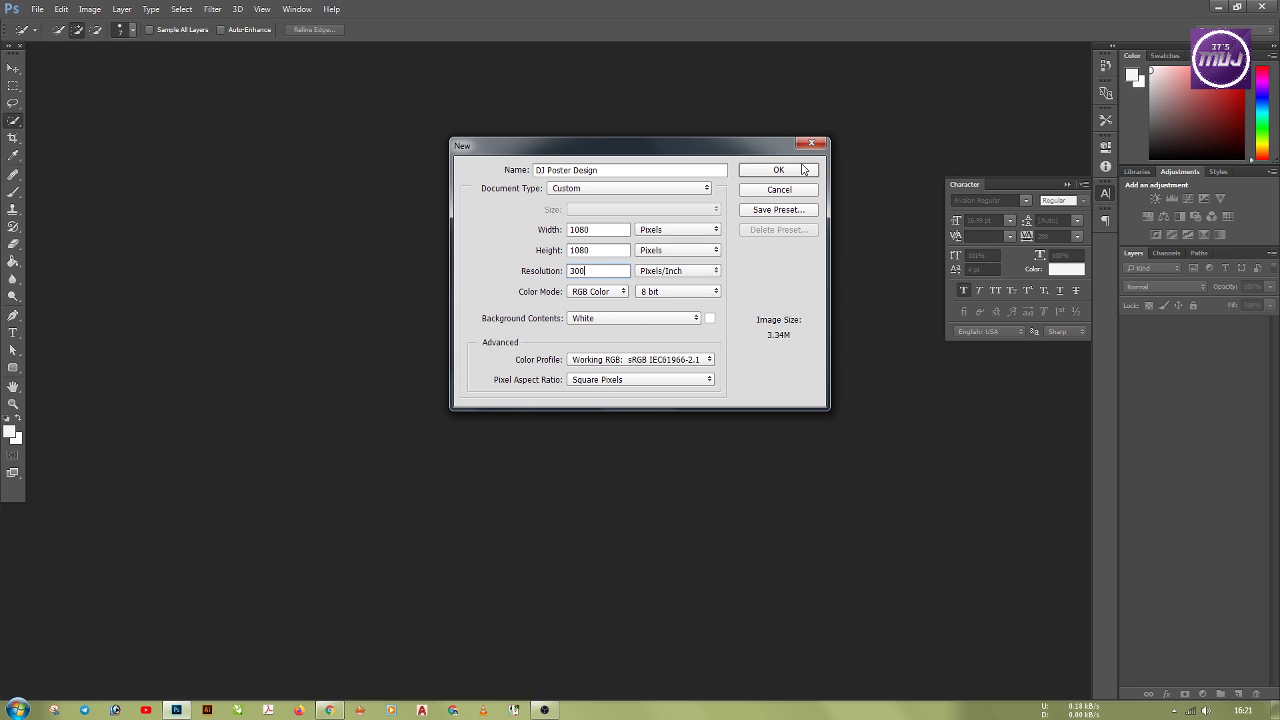
{"action": "left_click", "coordinate": [802, 169]}
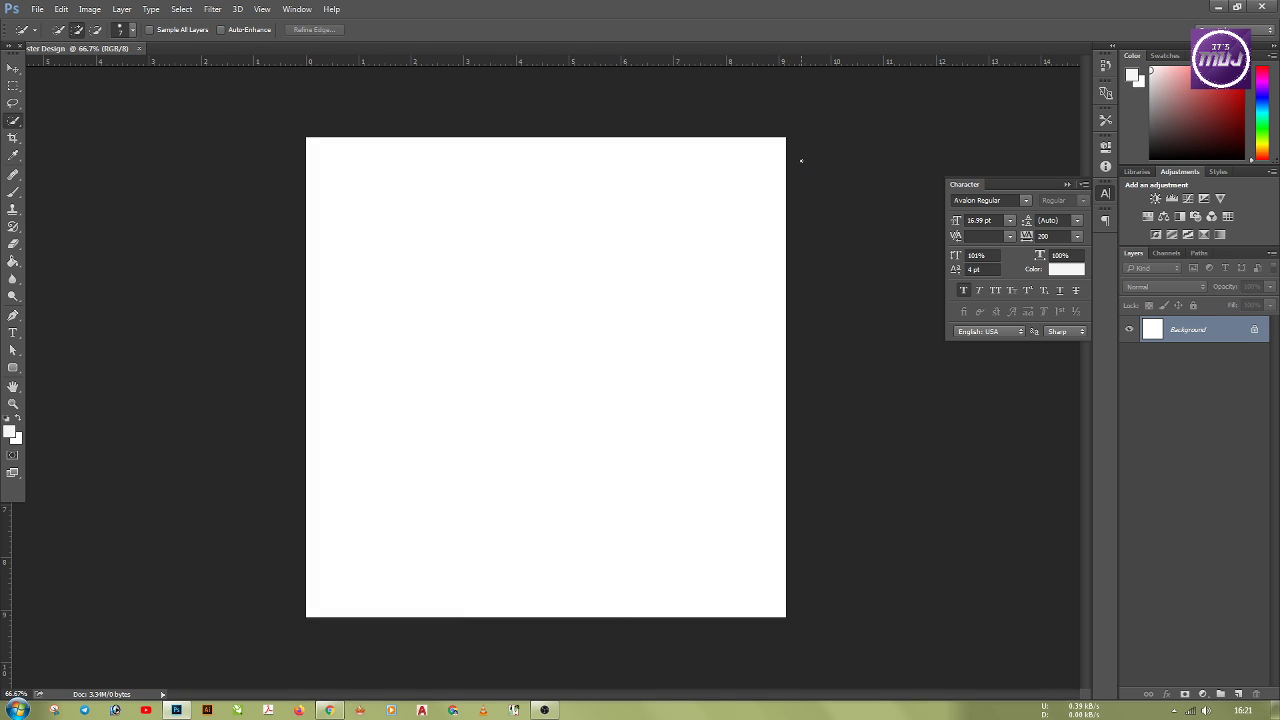
Step: Place the crowd photo wp2848024 from the desktop DJ folder and move it down to the canvas's lower edge
{"action": "left_click", "coordinate": [1218, 6]}
{"action": "double_click", "coordinate": [932, 88]}
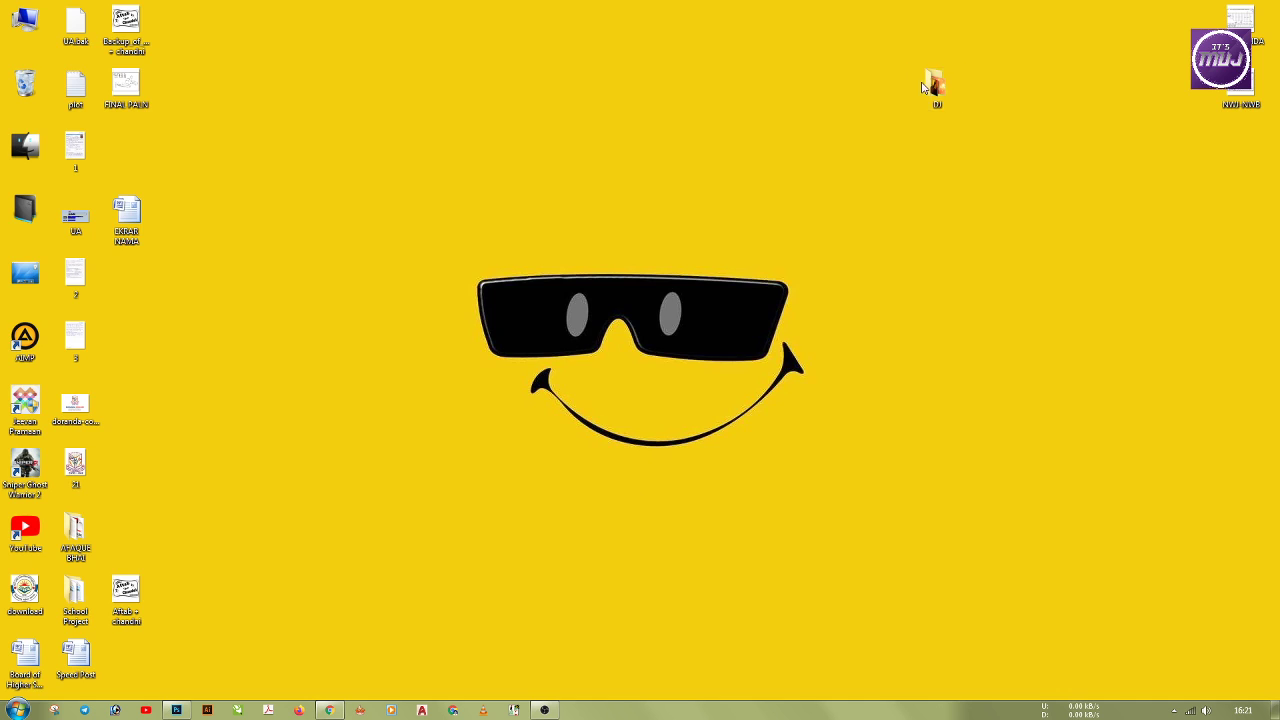
{"action": "left_click_drag", "start_coordinate": [530, 130], "coordinate": [513, 428]}
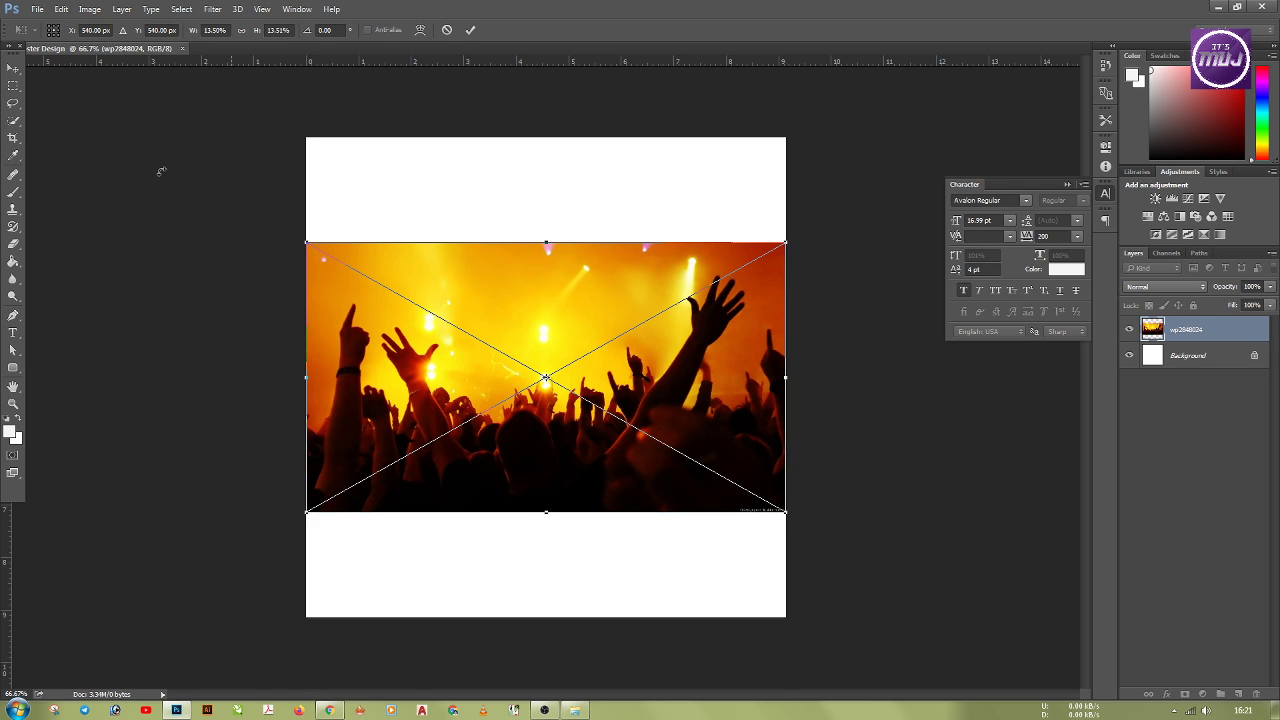
{"action": "left_click", "coordinate": [13, 68]}
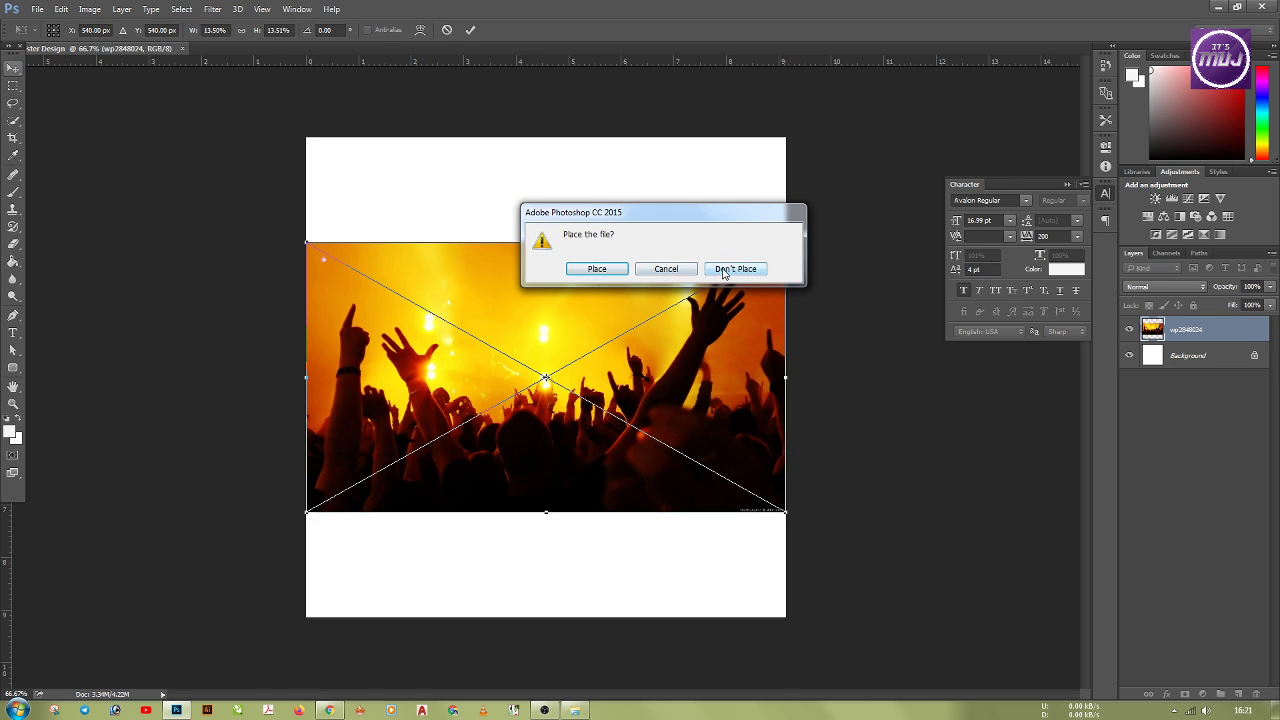
{"action": "key", "text": "Return"}
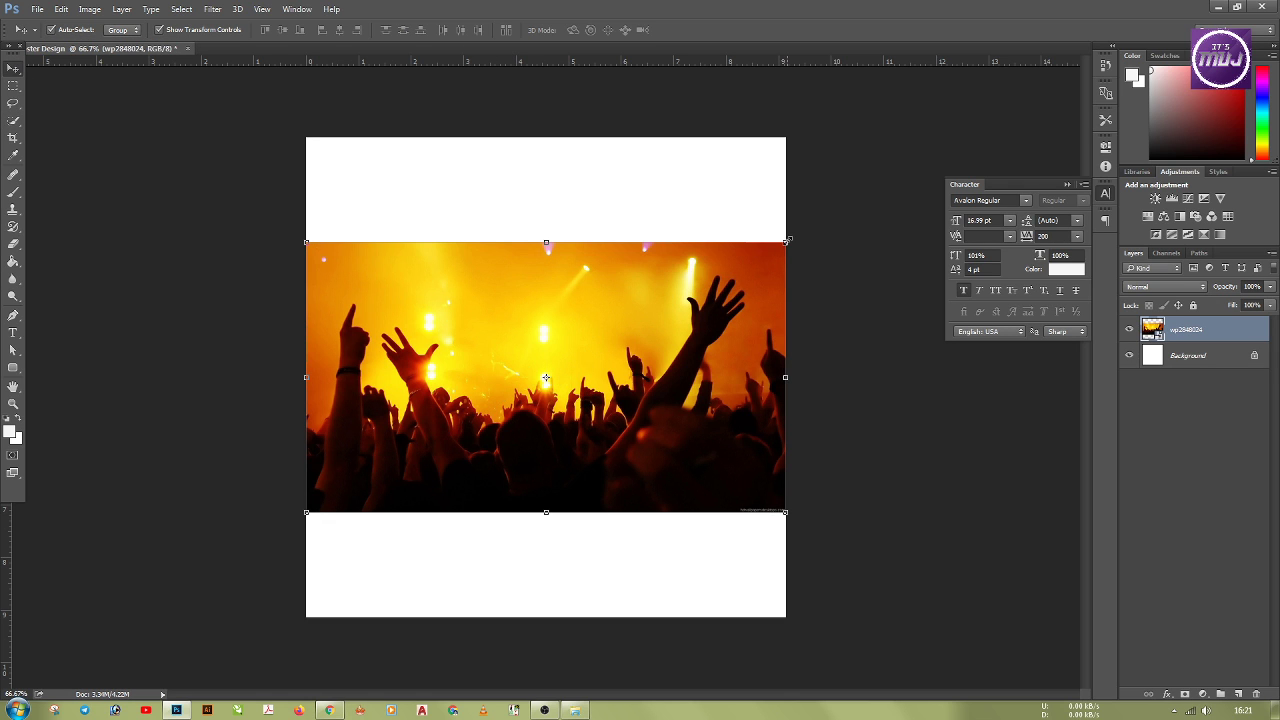
{"action": "left_click_drag", "start_coordinate": [541, 399], "coordinate": [550, 508]}
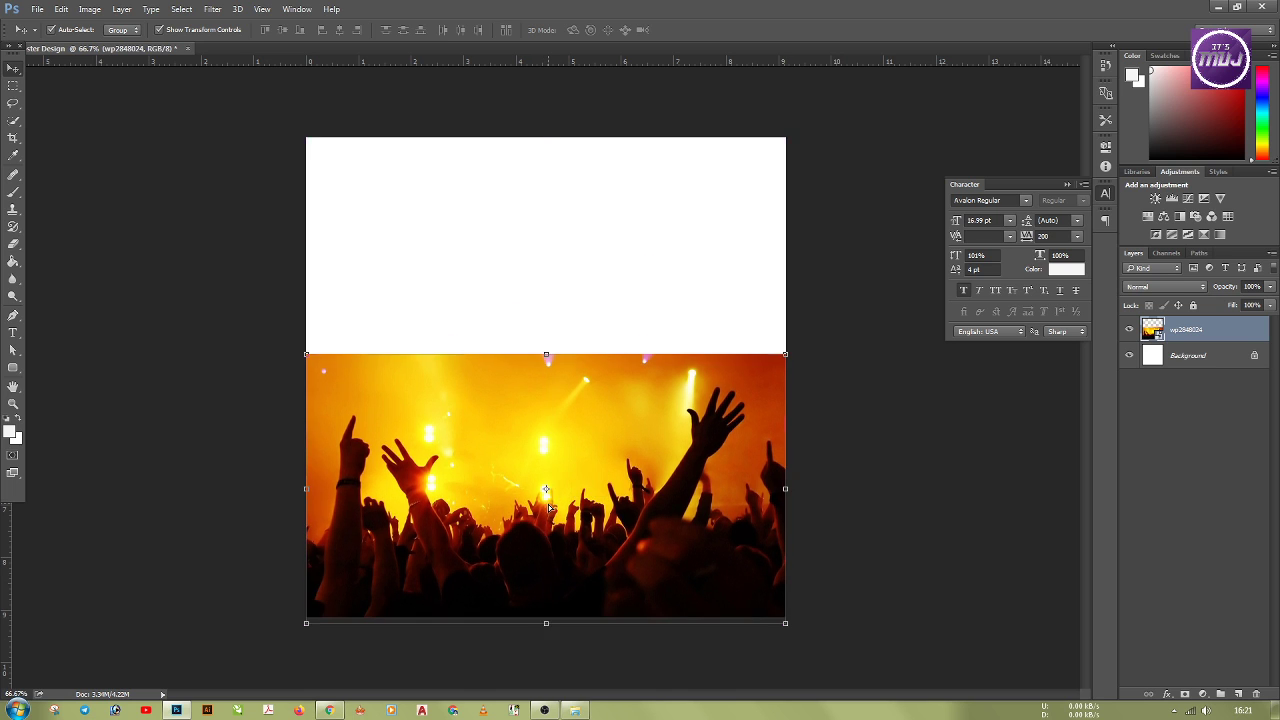
{"action": "left_click", "coordinate": [832, 434]}
Step: Place the Partial-4 image from the DJ folder over the canvas's upper part and enlarge it to about 10.42 × 6.52 cm
{"action": "left_click", "coordinate": [574, 710]}
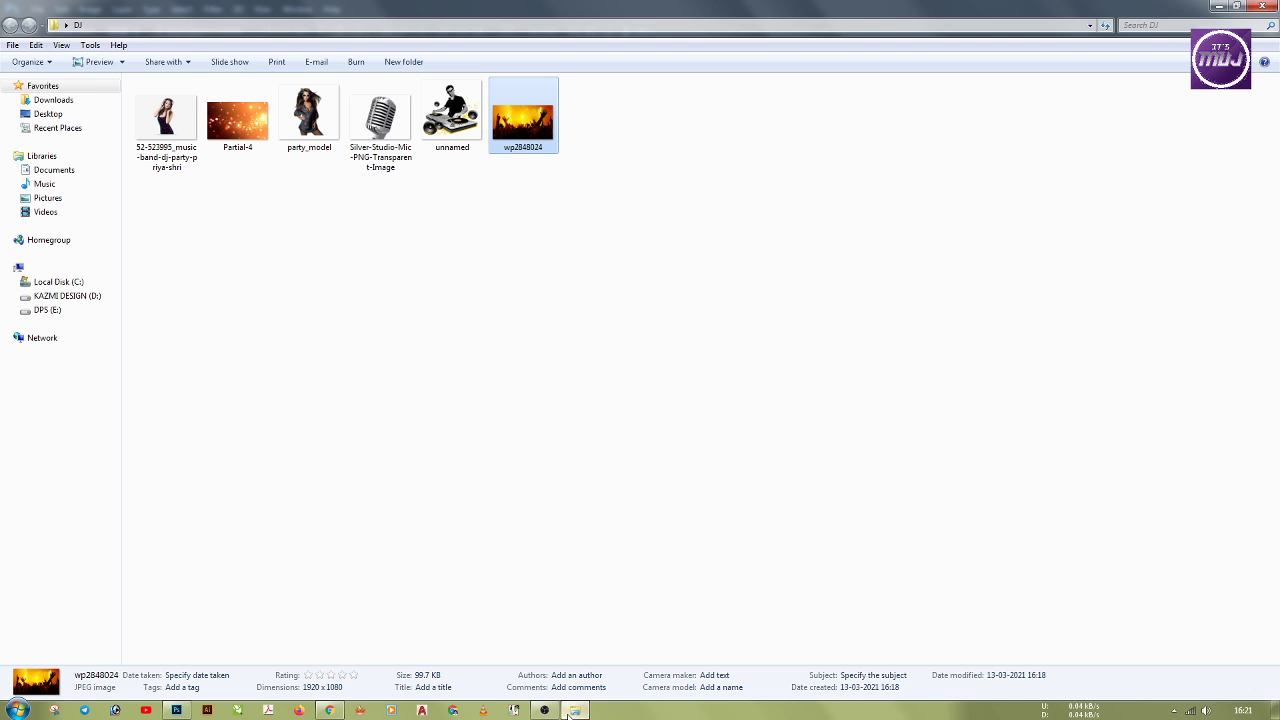
{"action": "left_click_drag", "start_coordinate": [237, 120], "coordinate": [560, 223]}
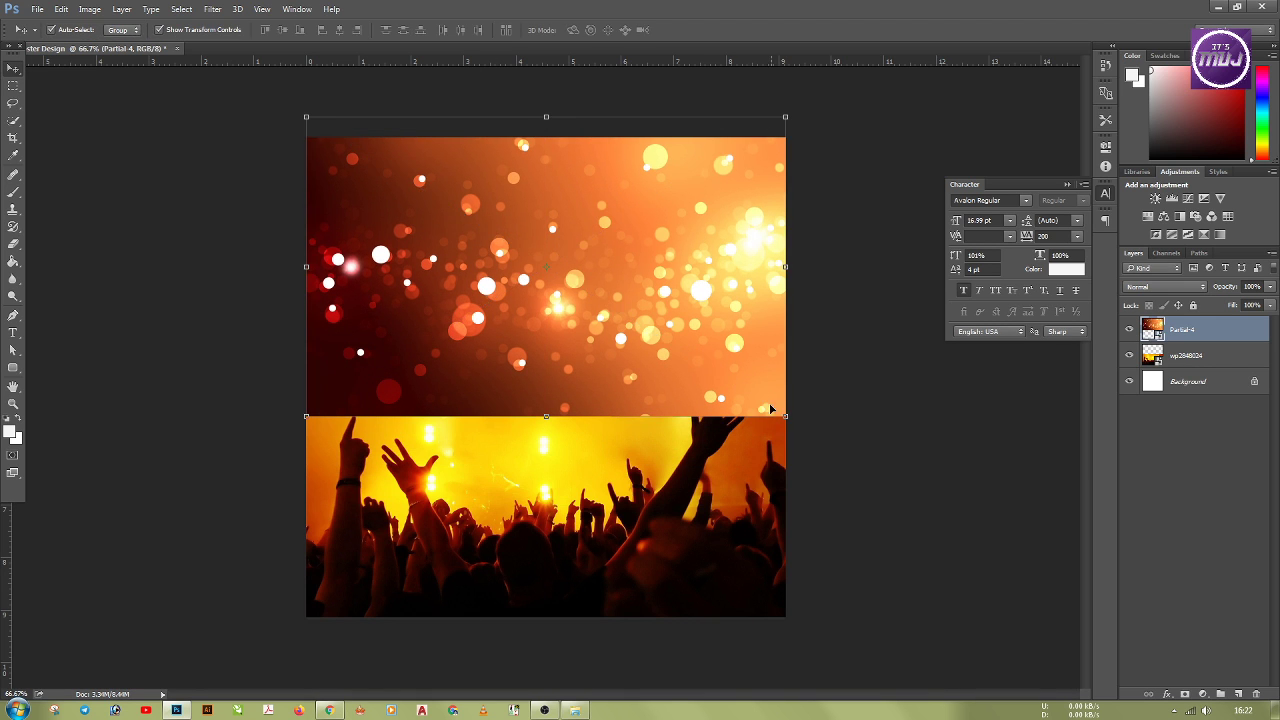
{"action": "left_click_drag", "start_coordinate": [786, 415], "coordinate": [818, 437]}
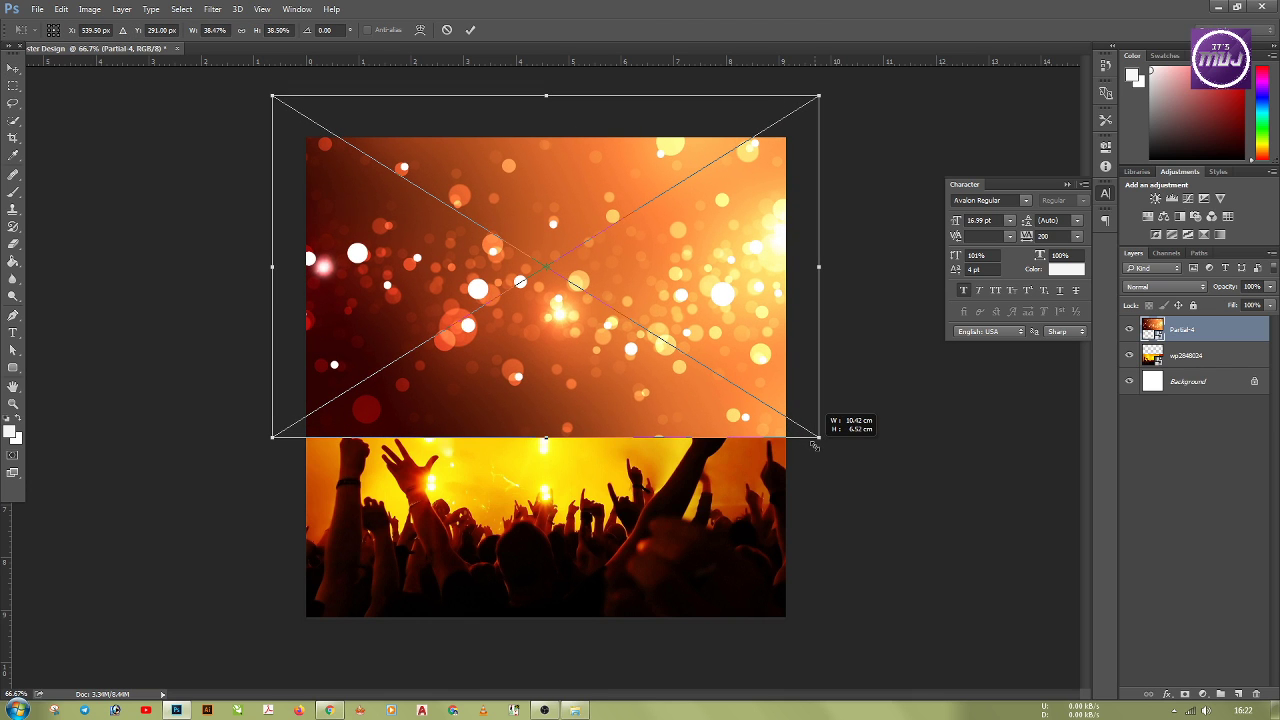
{"action": "key", "text": "Return"}
{"action": "left_click_drag", "start_coordinate": [1234, 352], "coordinate": [1222, 326]}
{"action": "left_click", "coordinate": [860, 461]}
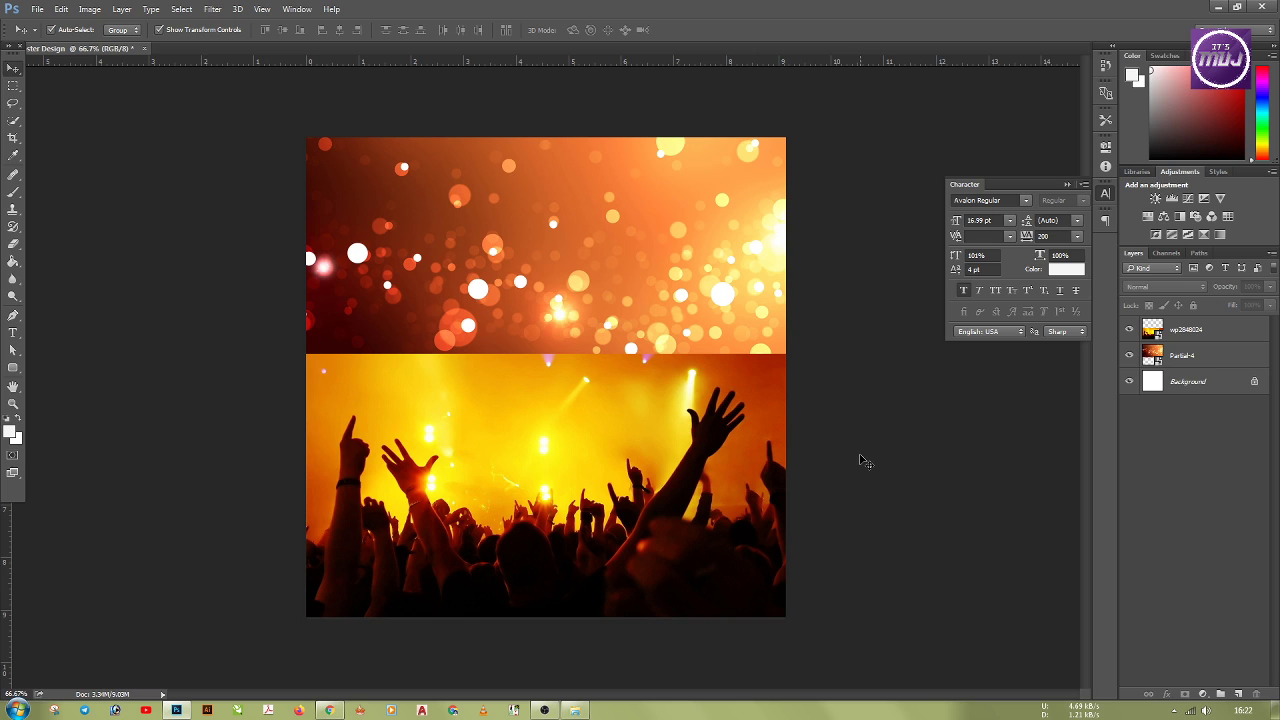
{"action": "left_click", "coordinate": [677, 310]}
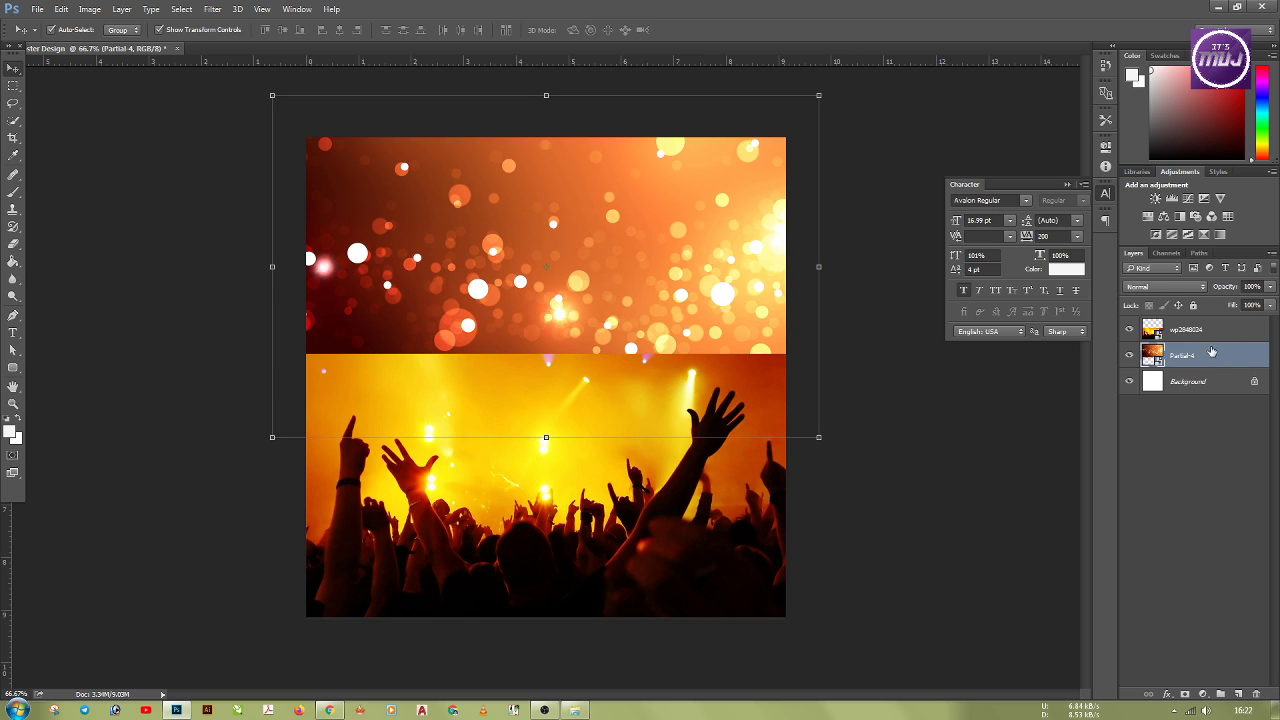
{"action": "left_click_drag", "start_coordinate": [1212, 352], "coordinate": [1210, 326]}
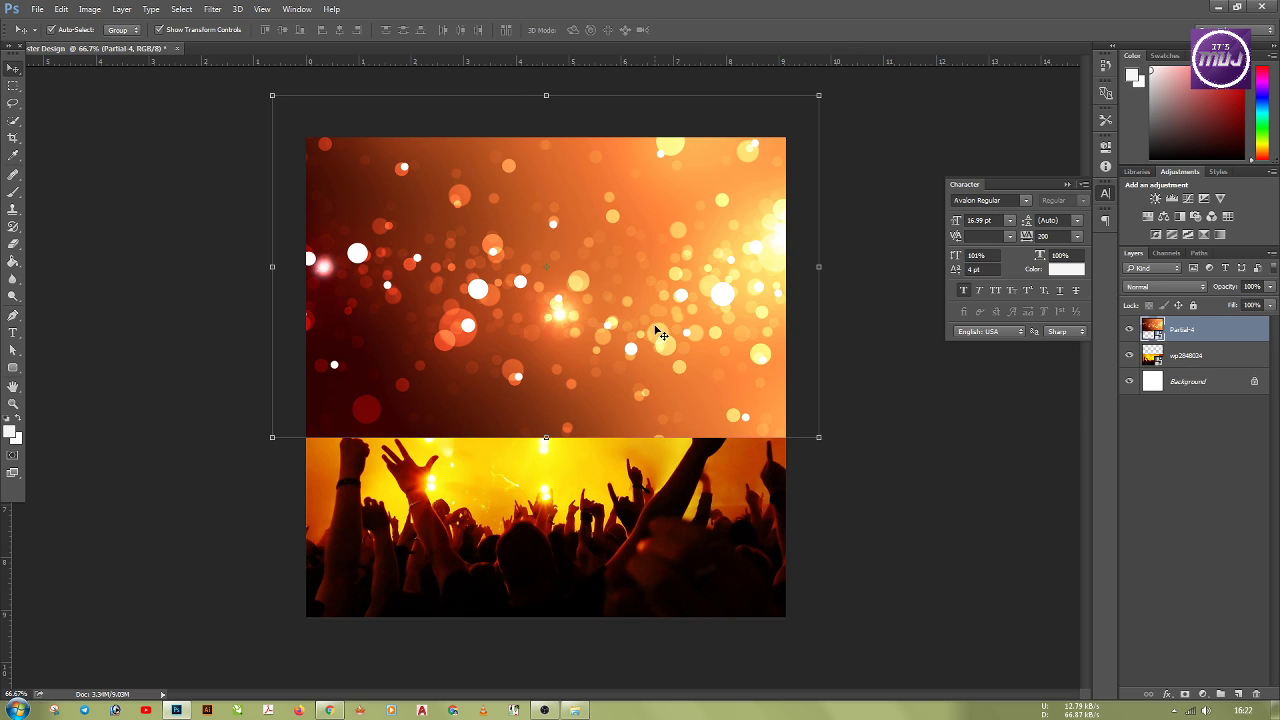
Step: Rasterize the Partial-4 layer and soften its lower edge over the crowd photo with a 500 px Eraser
{"action": "key", "text": "e"}
{"action": "left_click", "coordinate": [623, 352]}
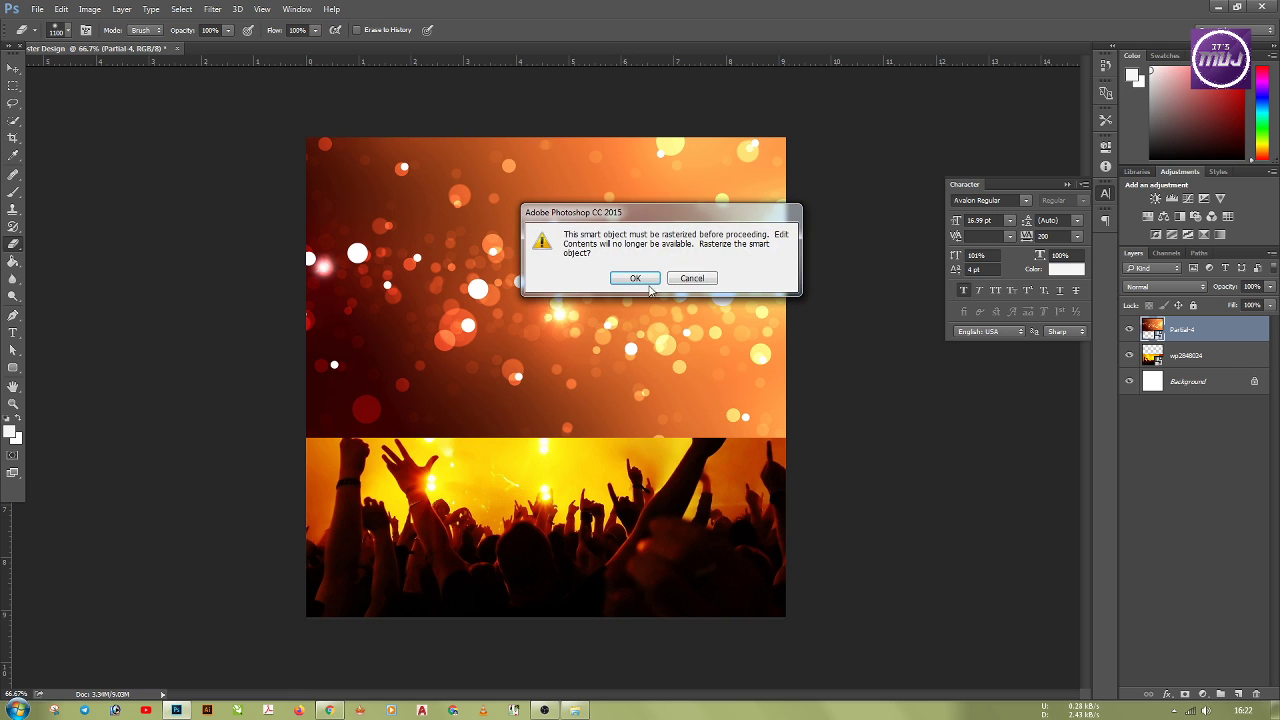
{"action": "left_click", "coordinate": [646, 279]}
{"action": "key", "text": "bracketleft"}
{"action": "key", "text": "bracketleft"}
{"action": "key", "text": "bracketleft"}
{"action": "key", "text": "bracketleft"}
{"action": "key", "text": "bracketleft"}
{"action": "key", "text": "bracketleft"}
{"action": "key", "text": "bracketleft"}
{"action": "key", "text": "bracketleft"}
{"action": "key", "text": "bracketleft"}
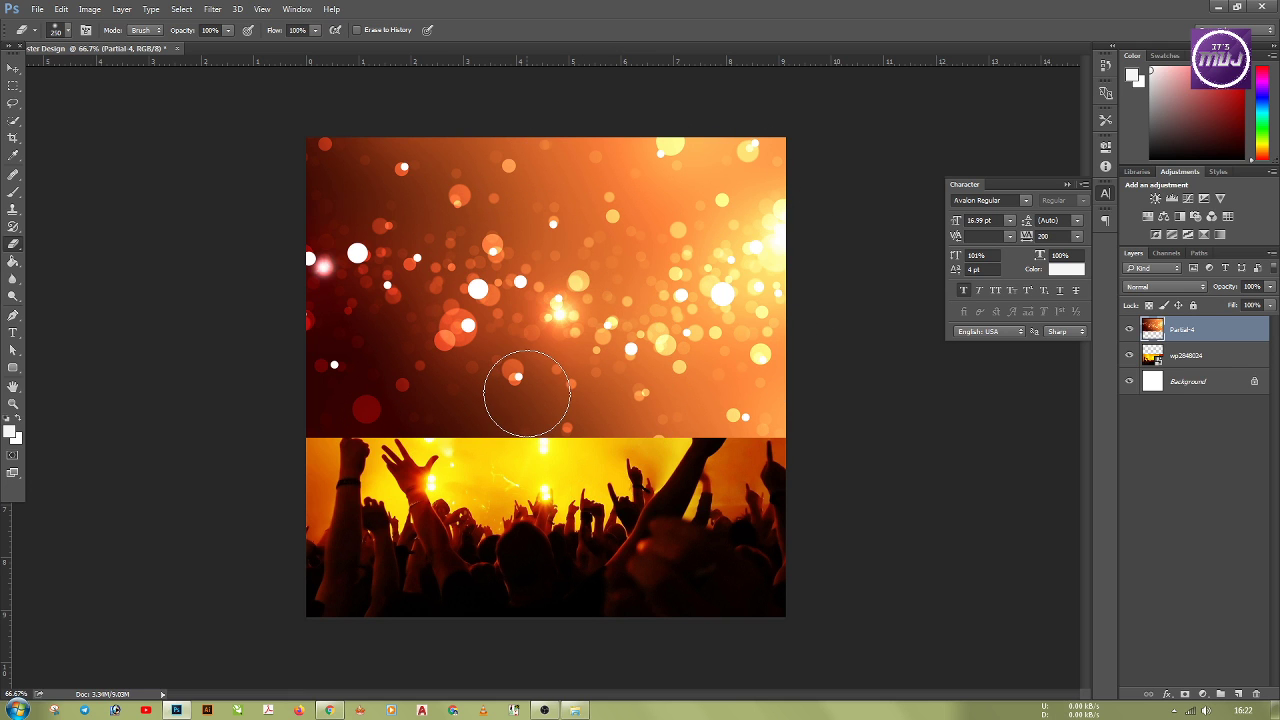
{"action": "key", "text": "bracketright"}
{"action": "key", "text": "bracketright"}
{"action": "key", "text": "bracketright"}
{"action": "left_click_drag", "start_coordinate": [290, 440], "coordinate": [857, 463]}
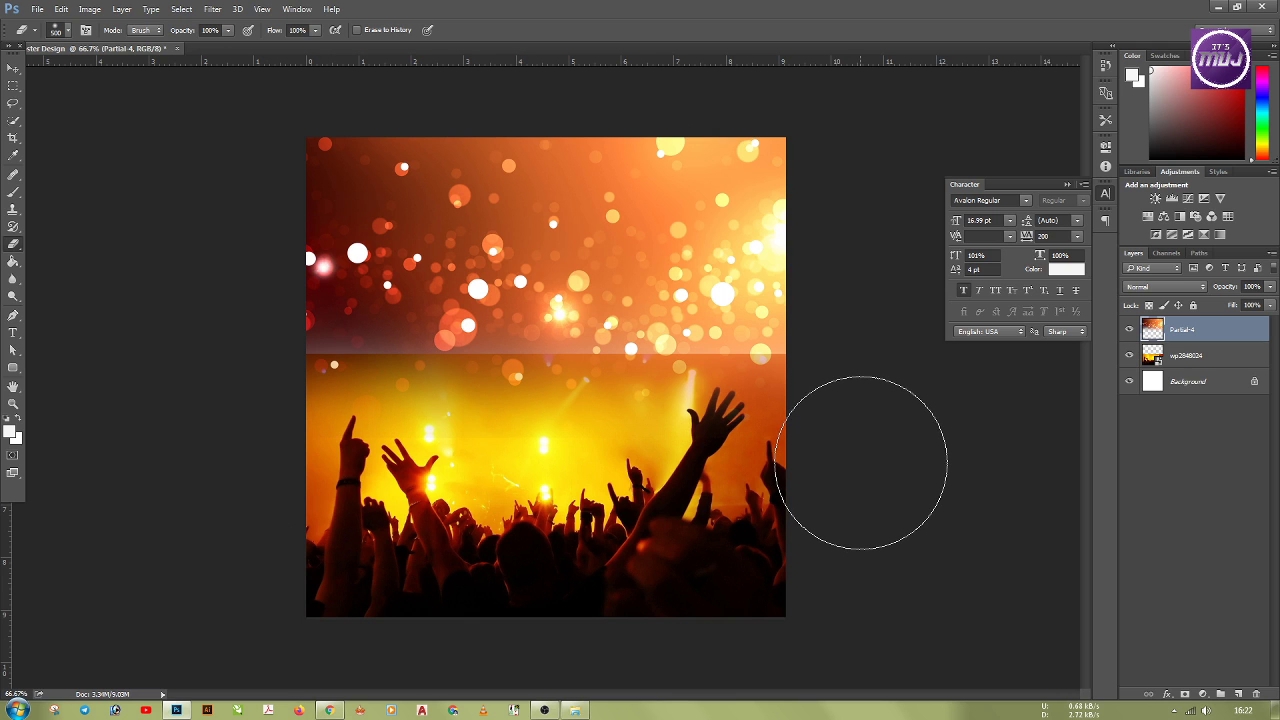
Step: Rasterize the wp2848024 layer and erase its hard upper edge with a soft stroke across the canvas
{"action": "left_click", "coordinate": [1215, 358]}
{"action": "left_click", "coordinate": [737, 404]}
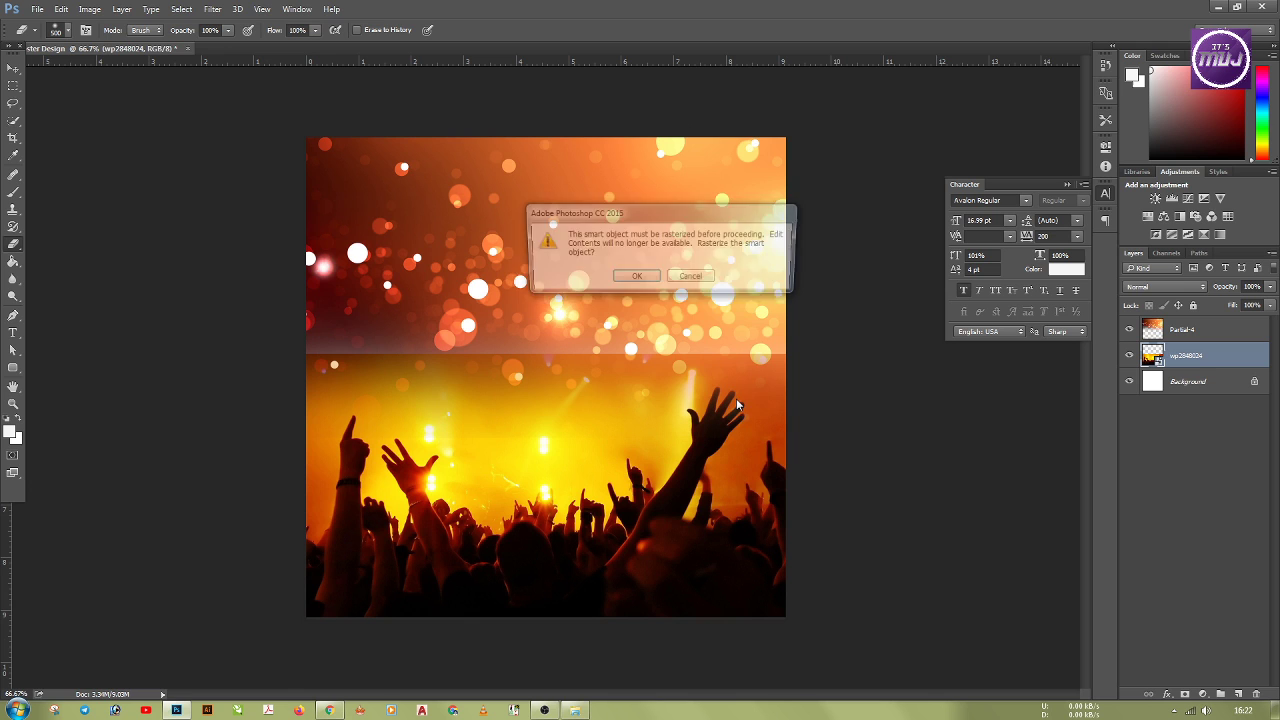
{"action": "left_click", "coordinate": [645, 278]}
{"action": "mouse_move", "coordinate": [826, 327]}
{"action": "left_mouse_down"}
{"action": "mouse_move", "coordinate": [310, 319]}
{"action": "mouse_move", "coordinate": [143, 300]}
{"action": "left_mouse_up"}
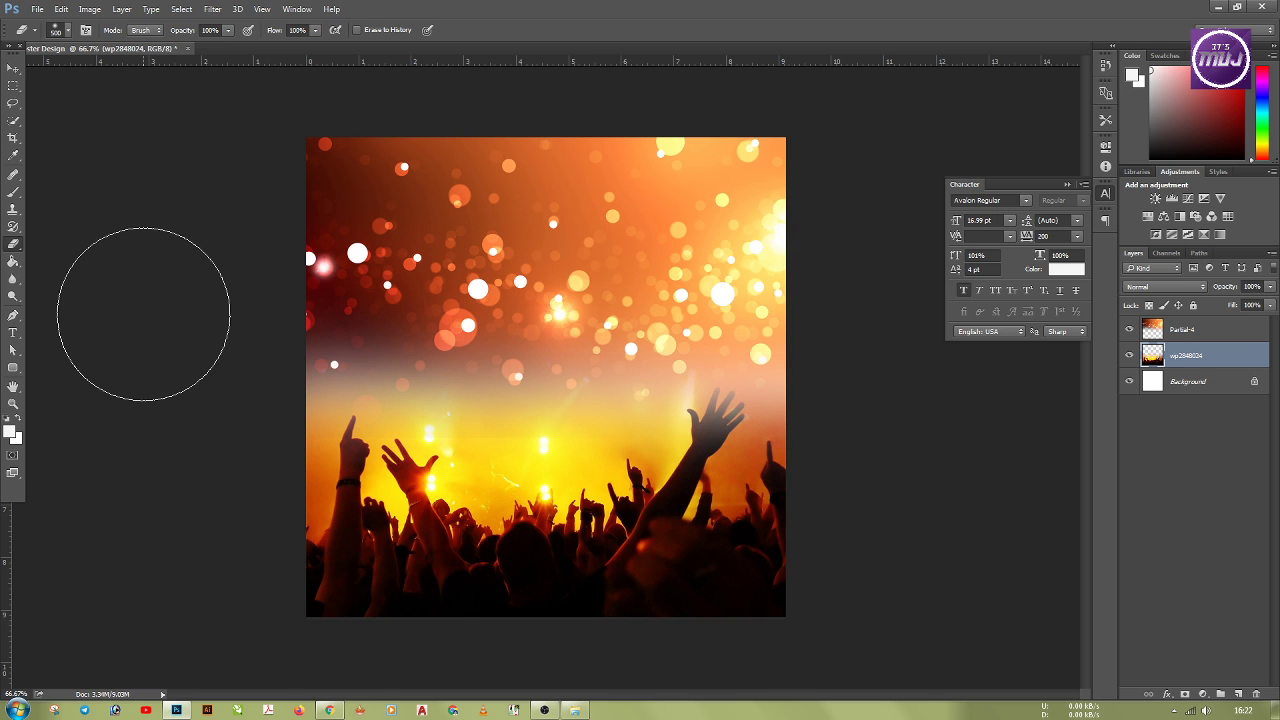
{"action": "left_click", "coordinate": [13, 69]}
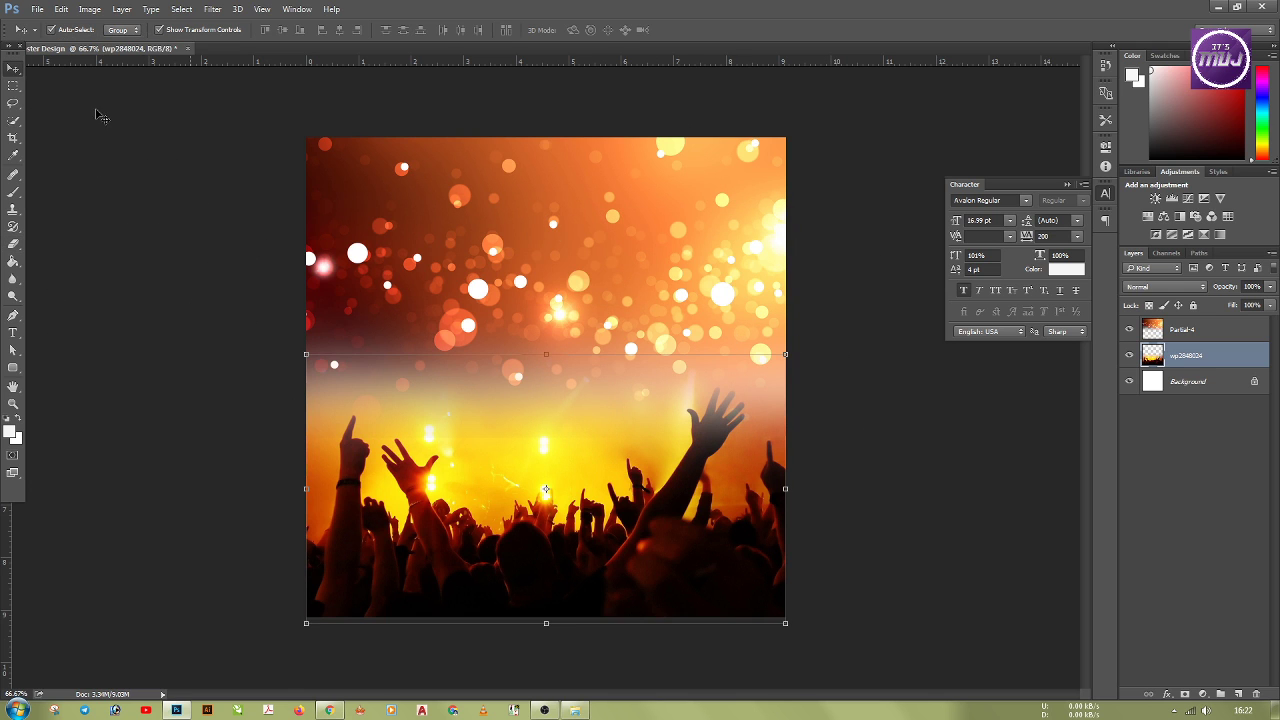
Step: Fill the Background layer with a yellow sampled from the glow above the crowd
{"action": "left_click", "coordinate": [1210, 382]}
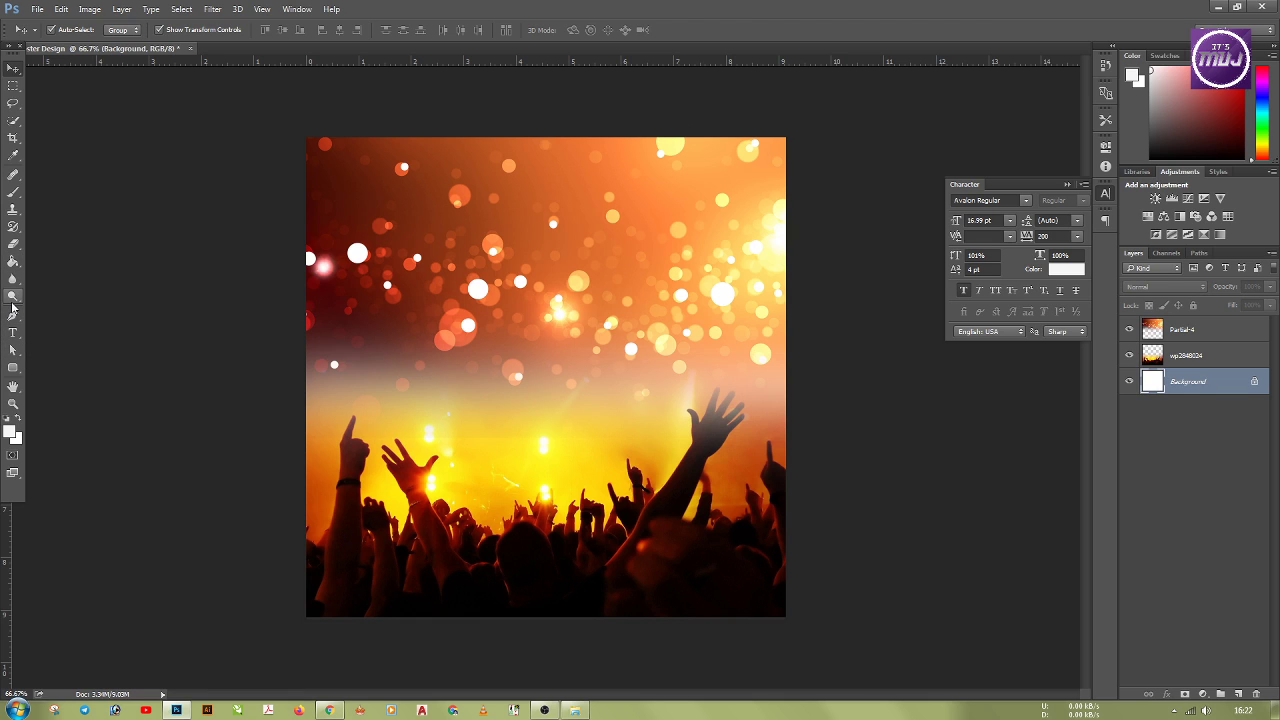
{"action": "key", "text": "i"}
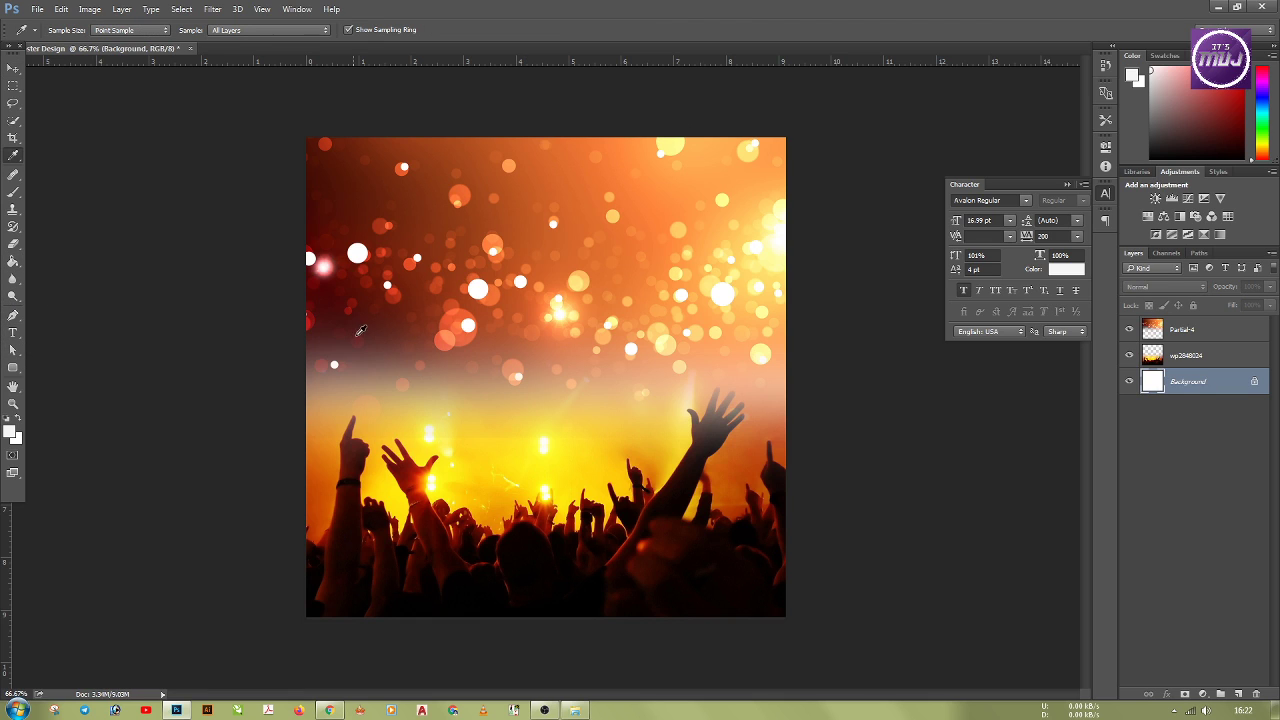
{"action": "left_click", "coordinate": [601, 409]}
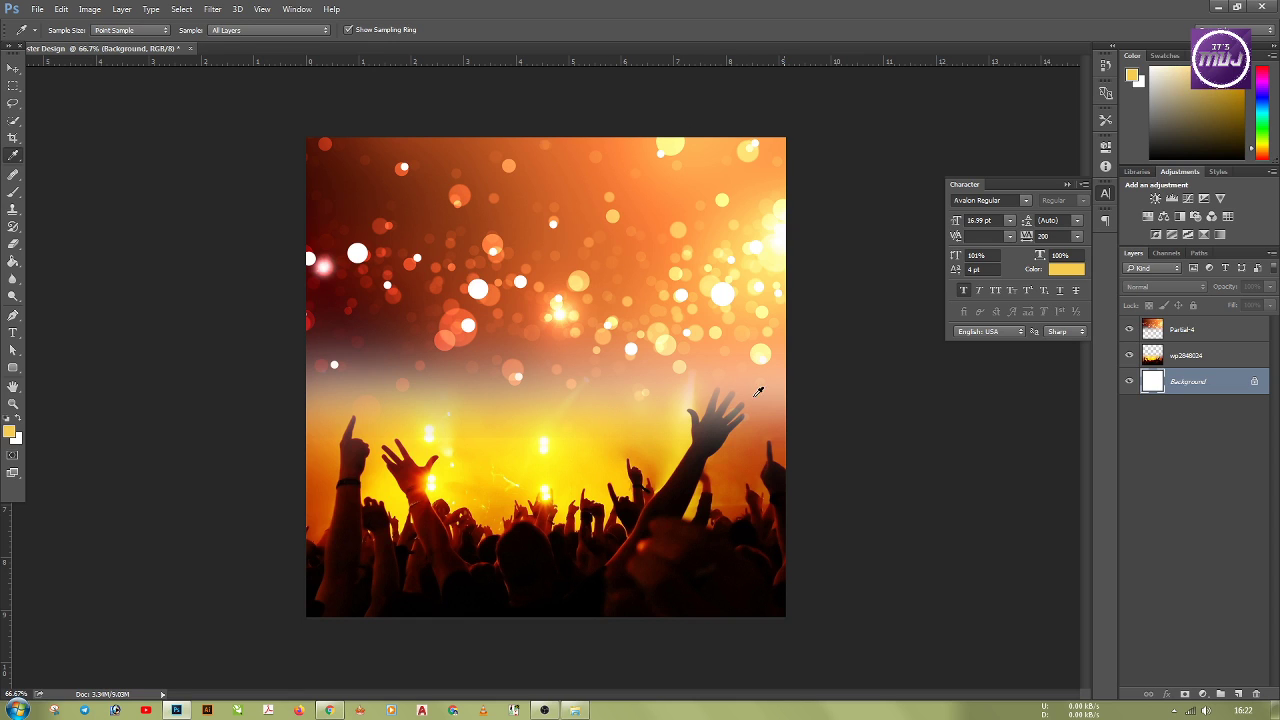
{"action": "left_click", "coordinate": [13, 261]}
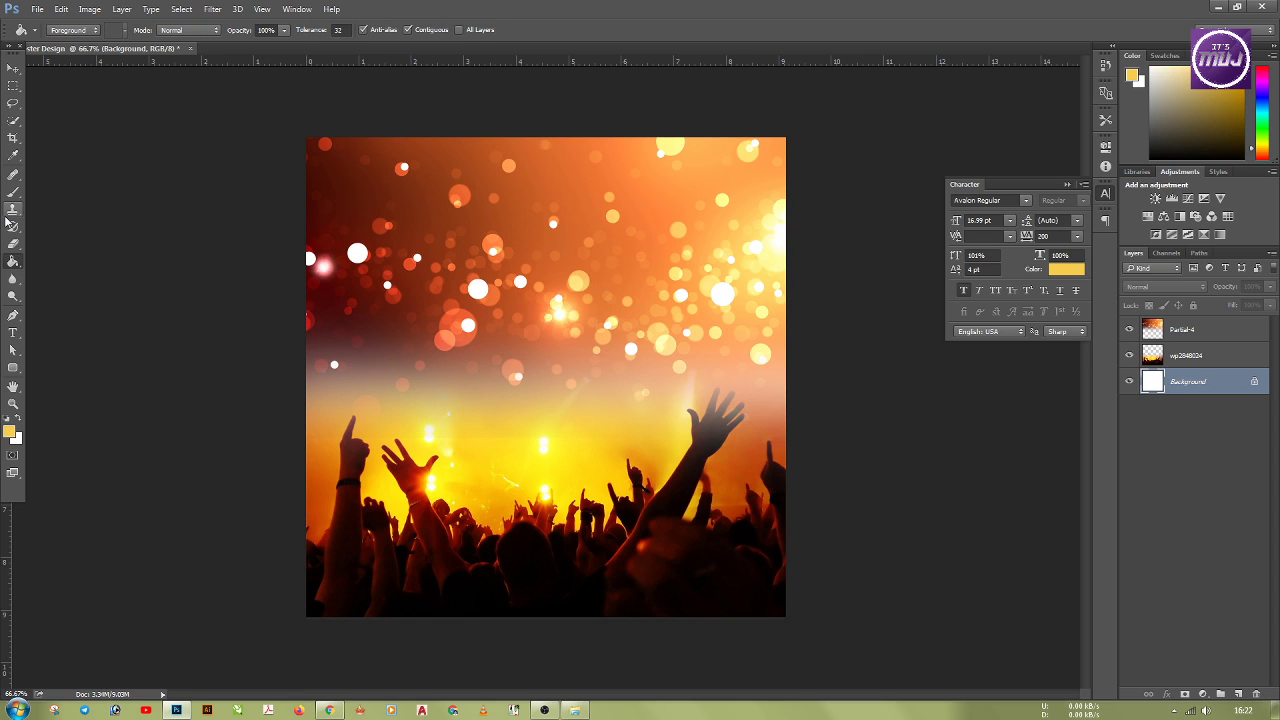
{"action": "left_click", "coordinate": [420, 405]}
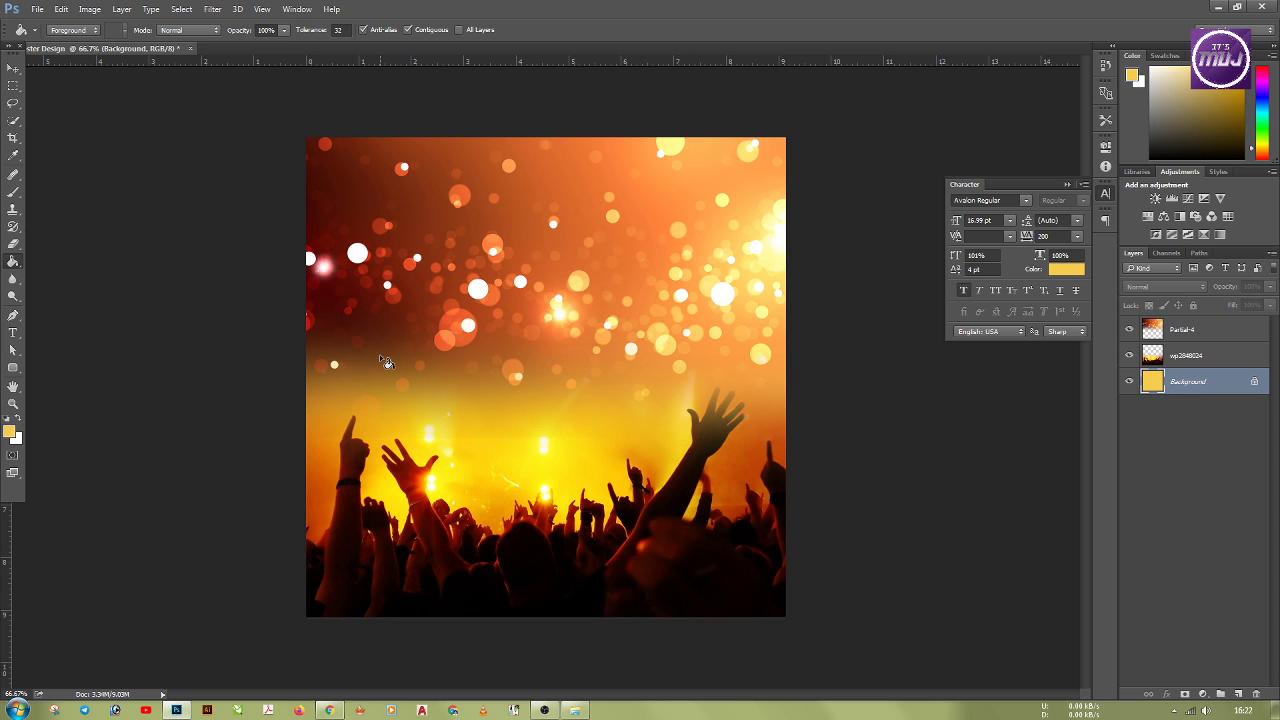
Step: Fill the Background layer with a dark red-brown sampled from the upper area of the Partial-4 image
{"action": "left_click", "coordinate": [11, 428]}
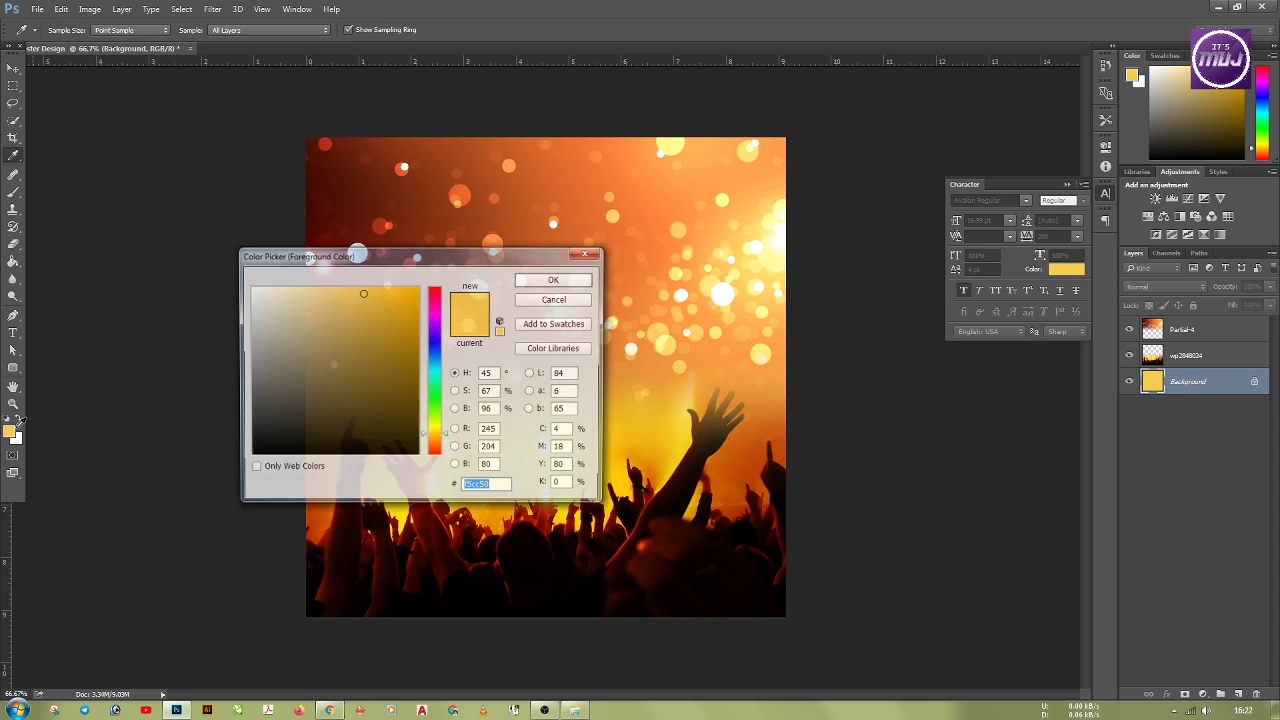
{"action": "left_click", "coordinate": [586, 256]}
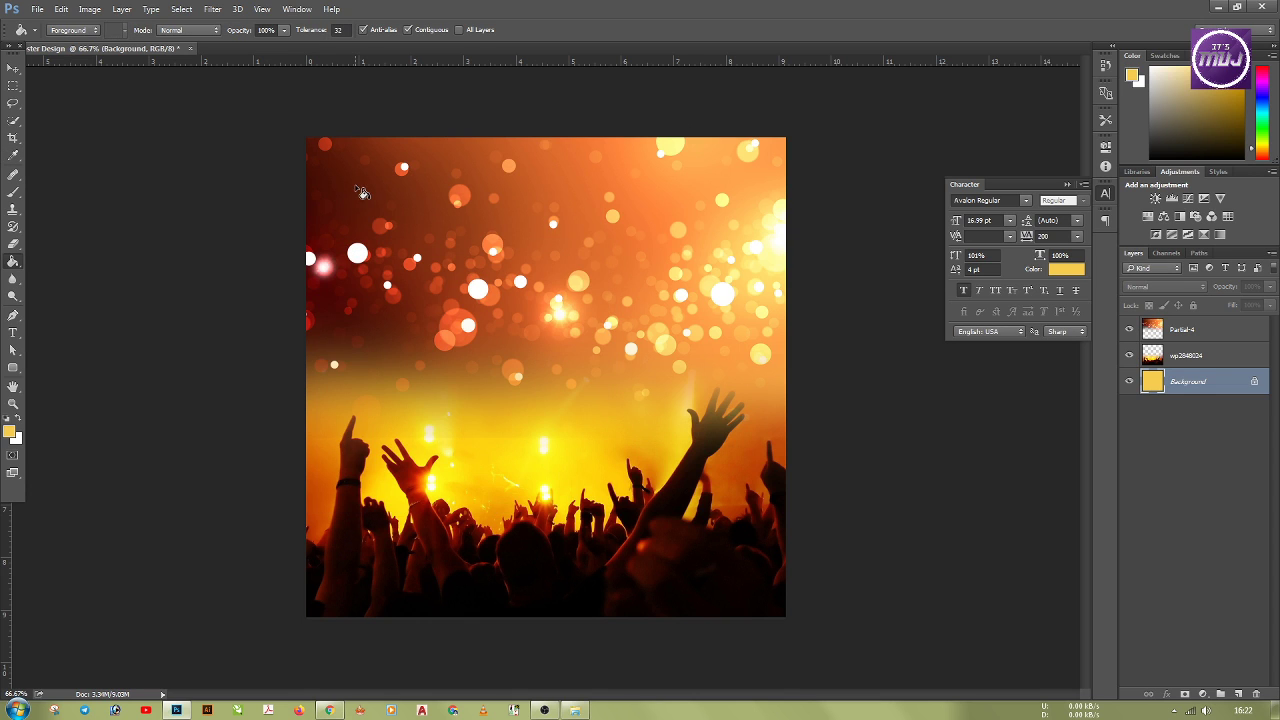
{"action": "key", "text": "i"}
{"action": "left_click", "coordinate": [360, 188]}
{"action": "left_click_drag", "start_coordinate": [362, 189], "coordinate": [379, 196]}
{"action": "left_click", "coordinate": [13, 263]}
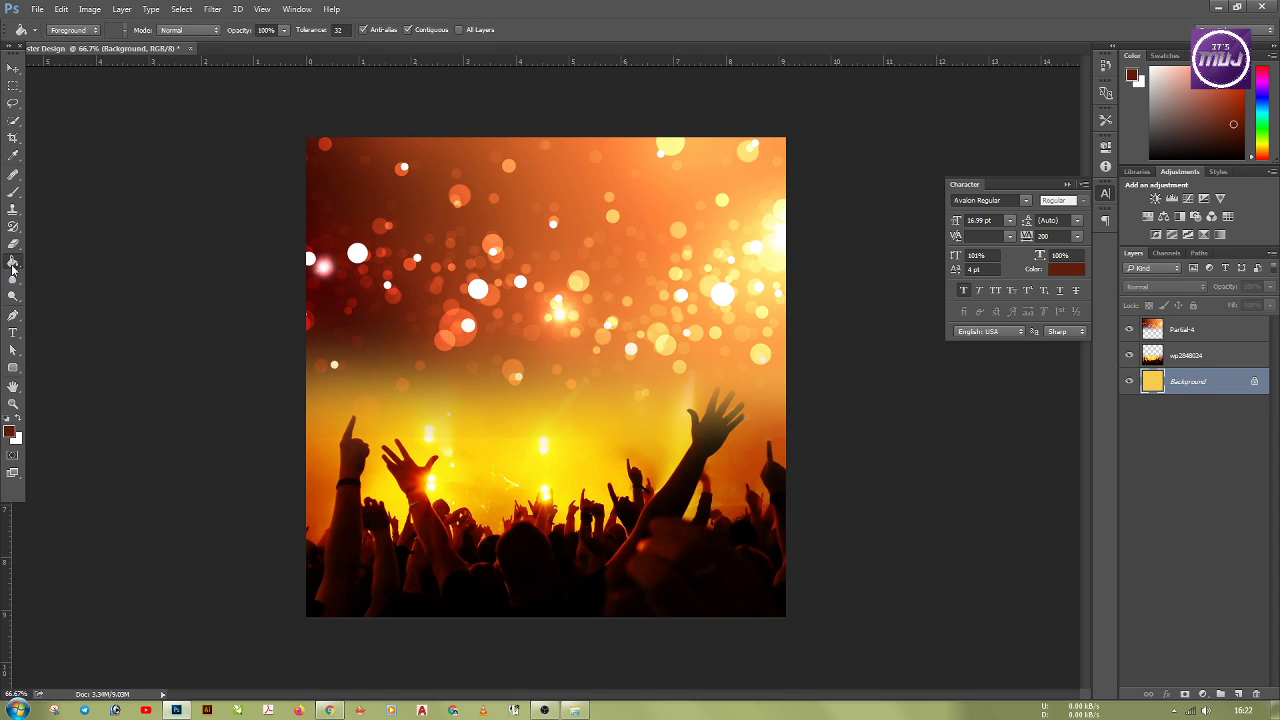
{"action": "left_click", "coordinate": [532, 374]}
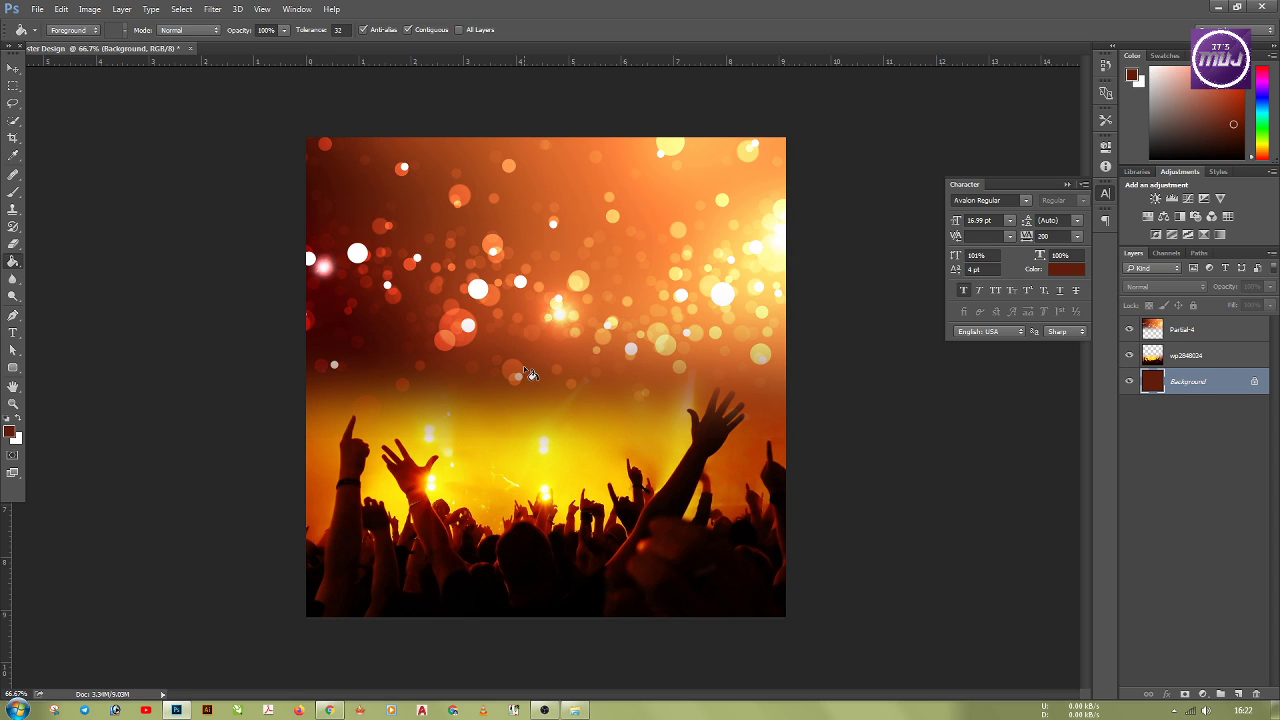
Step: Scale the Partial-4 layer up to about 128.6% around its centre and nudge it slightly to the left
{"action": "left_click", "coordinate": [13, 68]}
{"action": "left_click", "coordinate": [605, 328]}
{"action": "left_click_drag", "start_coordinate": [605, 328], "coordinate": [592, 353]}
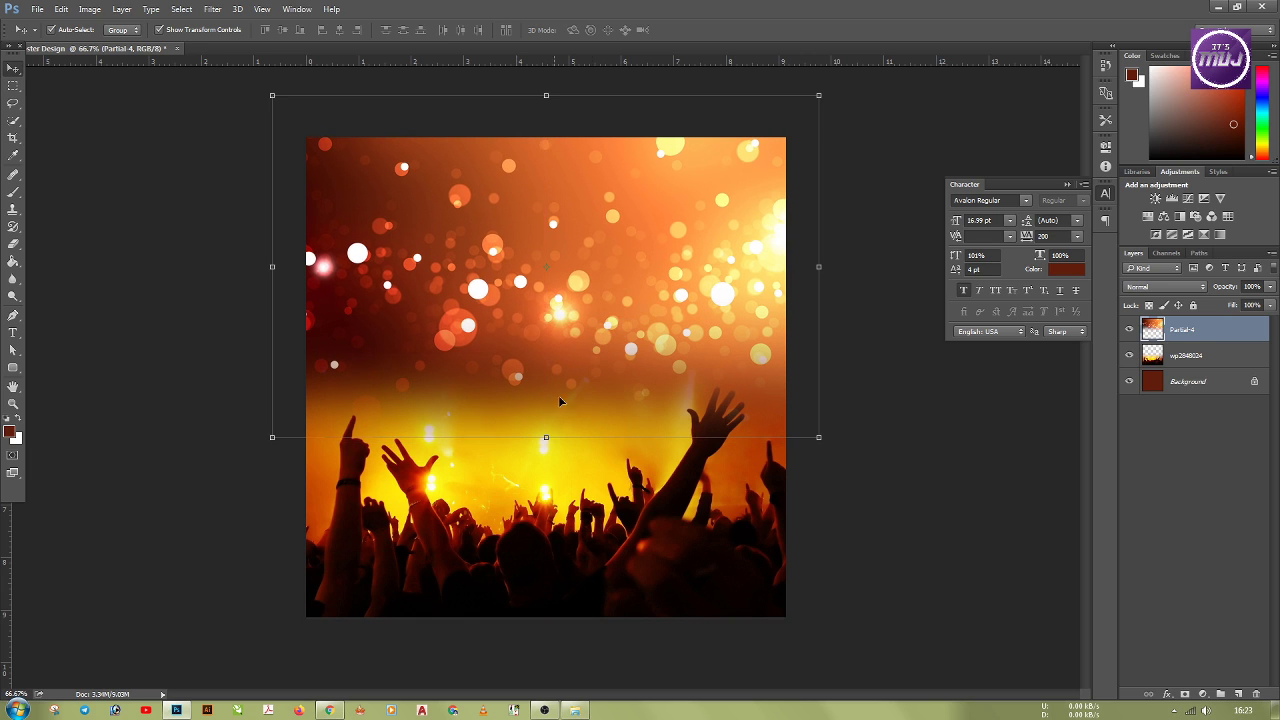
{"action": "left_click", "coordinate": [518, 512]}
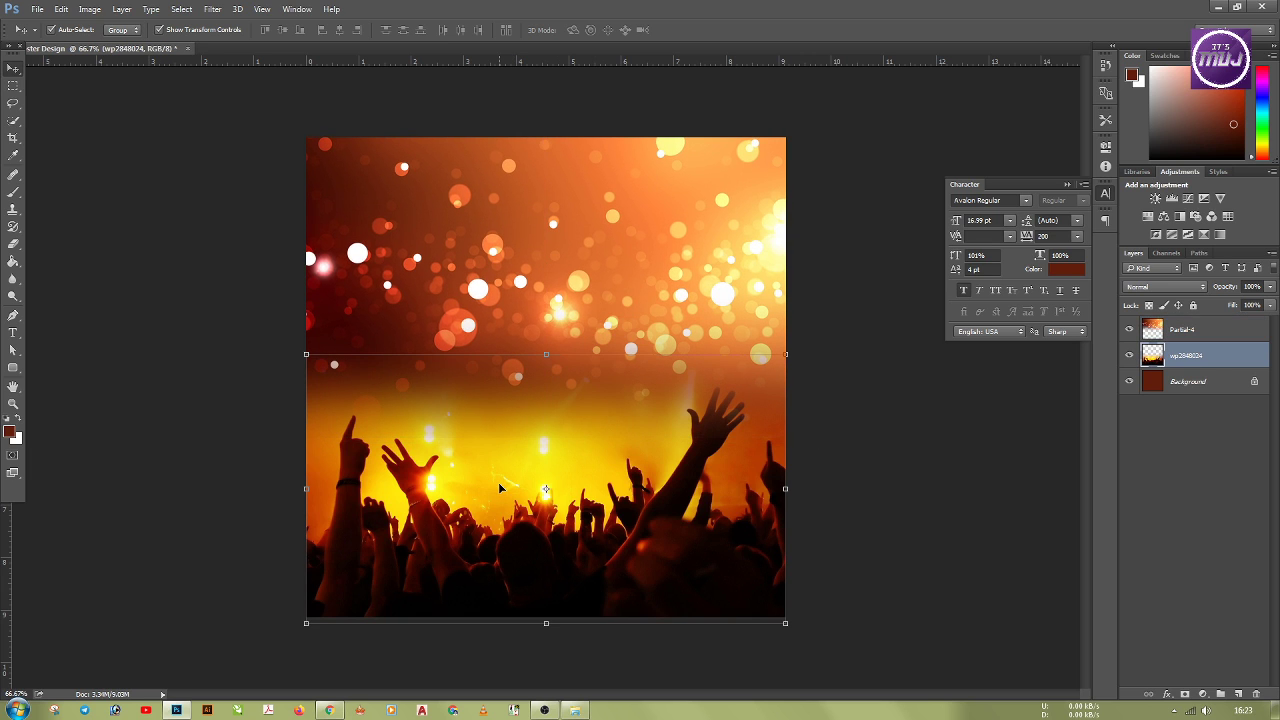
{"action": "left_click", "coordinate": [675, 355]}
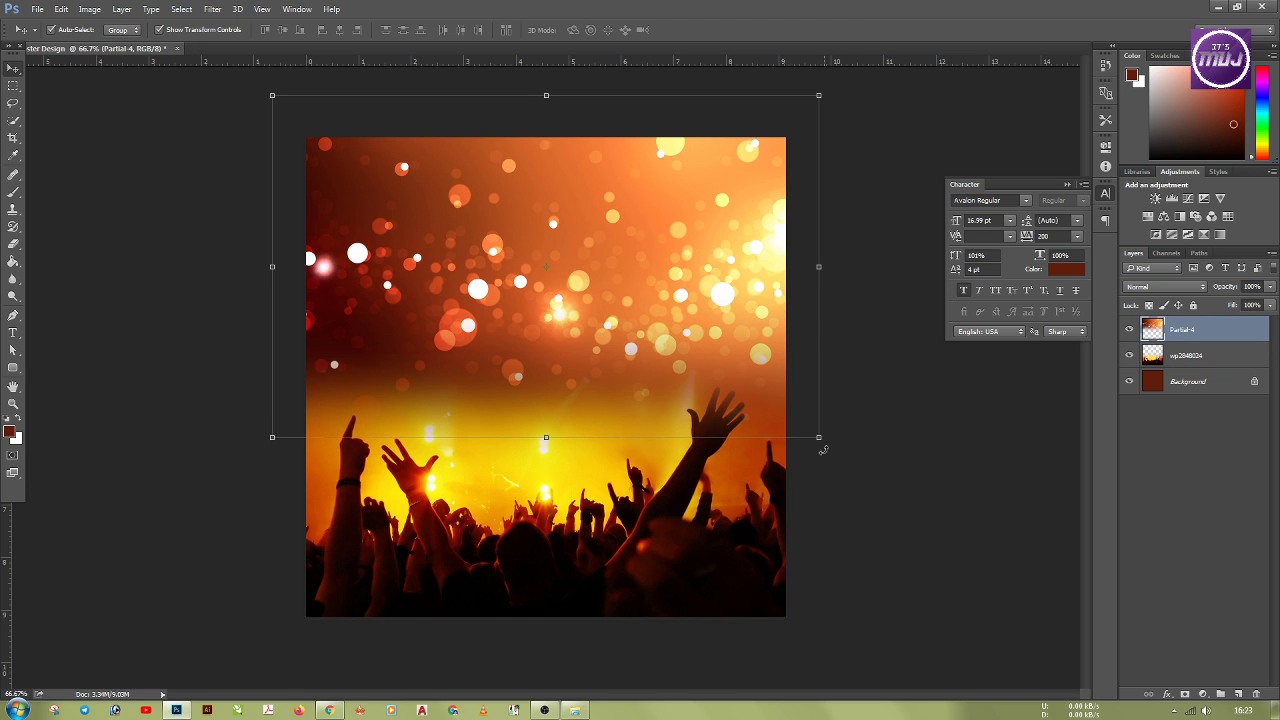
{"action": "left_click_drag", "start_coordinate": [819, 437], "coordinate": [897, 486]}
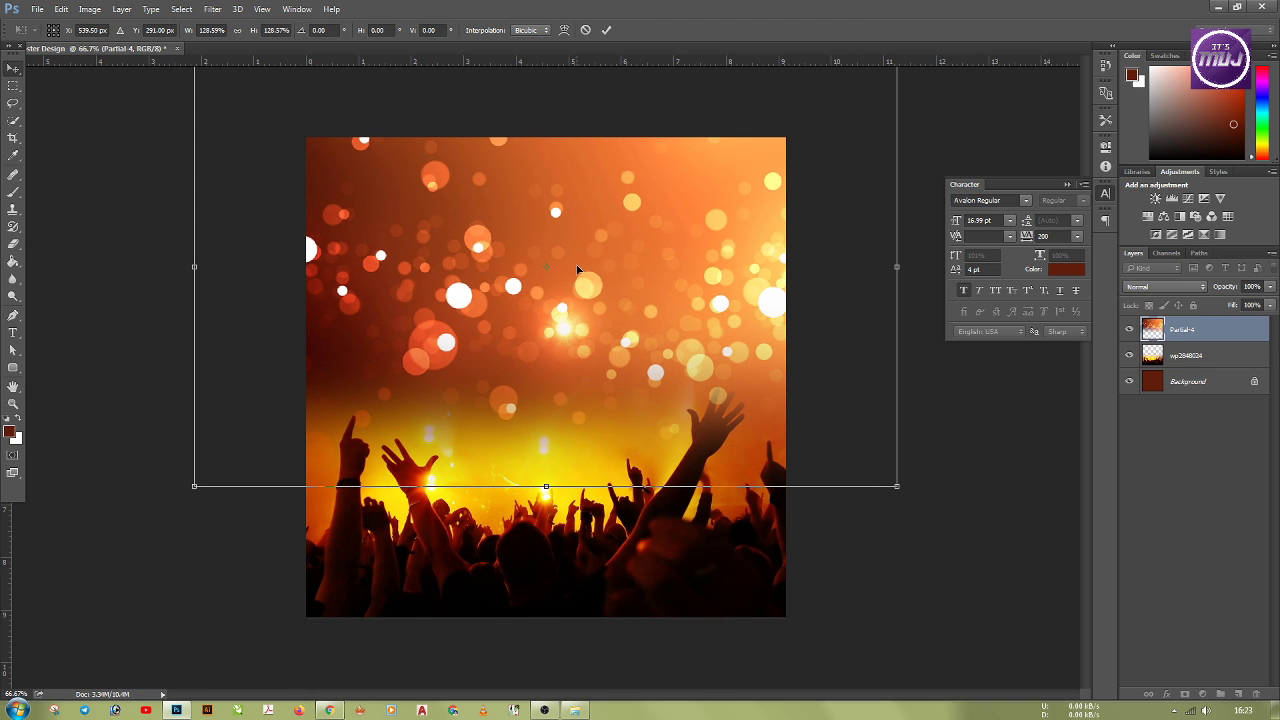
{"action": "key", "text": "Return"}
{"action": "mouse_move", "coordinate": [577, 290]}
{"action": "left_mouse_down"}
{"action": "mouse_move", "coordinate": [568, 300]}
{"action": "mouse_move", "coordinate": [567, 284]}
{"action": "left_mouse_up"}
Step: Try placing the Partial-4 layer beneath the wp2848024 crowd layer
{"action": "left_click", "coordinate": [1205, 355]}
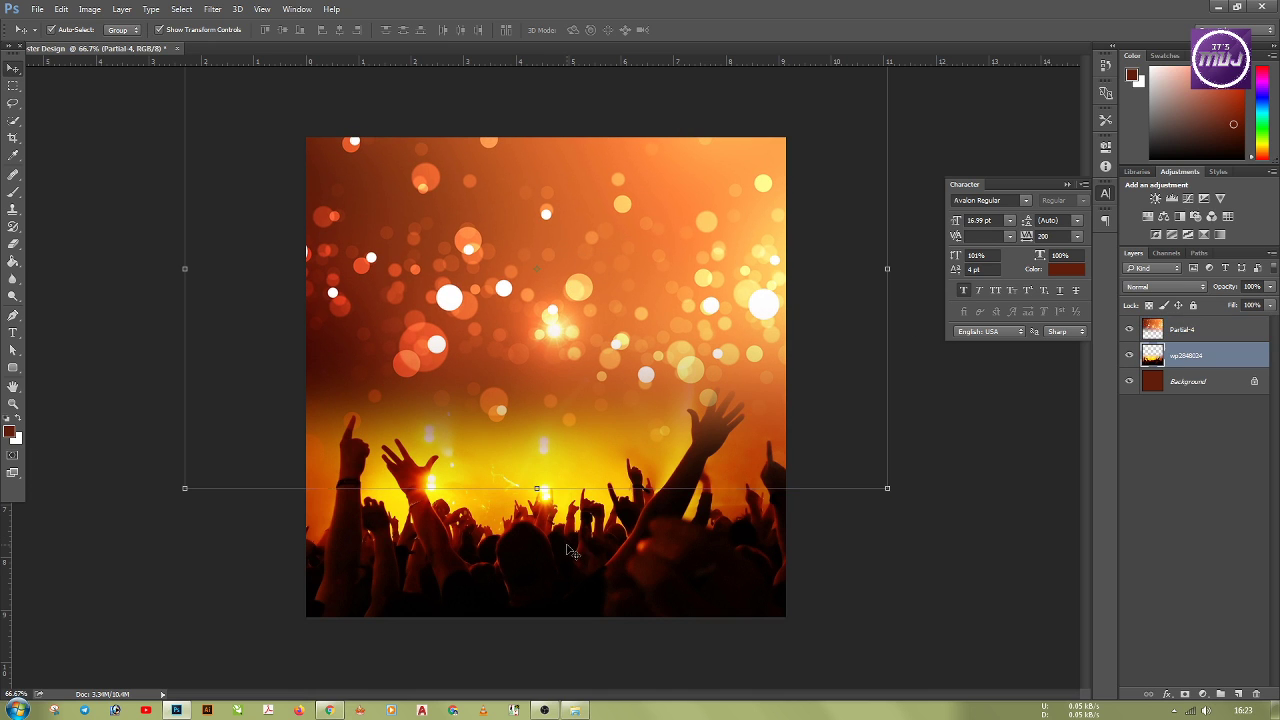
{"action": "left_click_drag", "start_coordinate": [1198, 332], "coordinate": [1195, 370]}
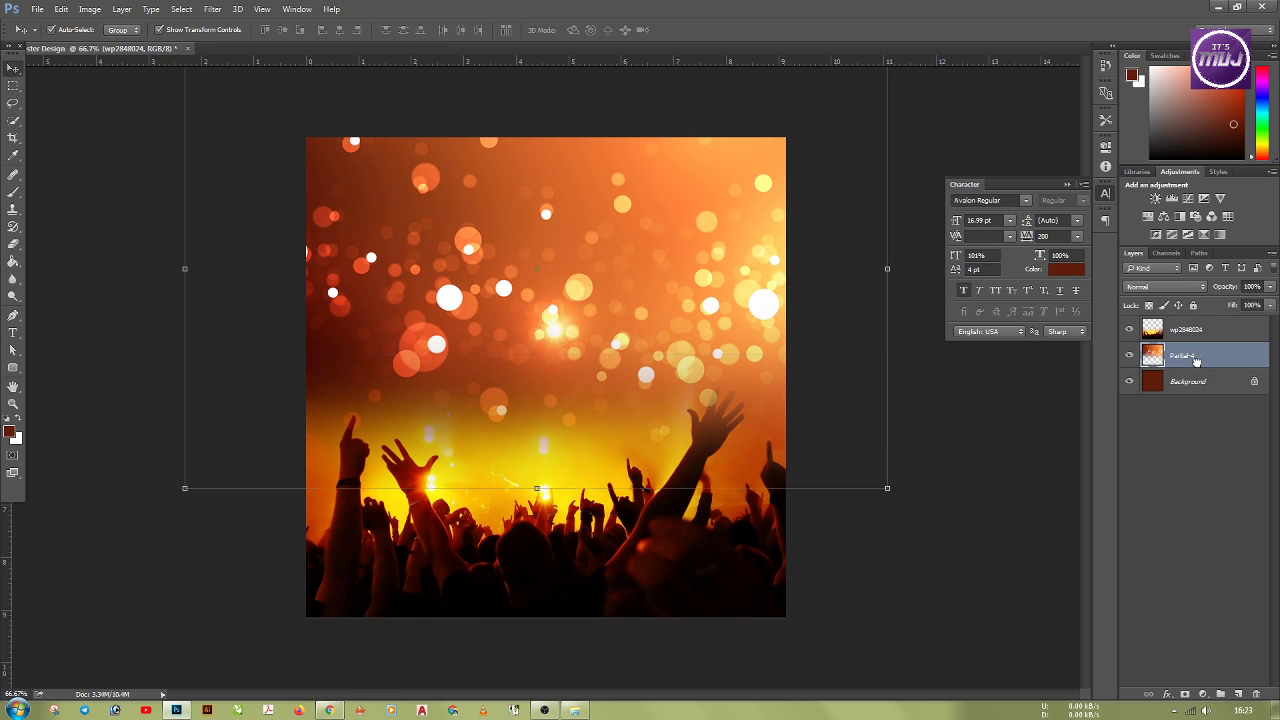
{"action": "left_click", "coordinate": [1020, 428]}
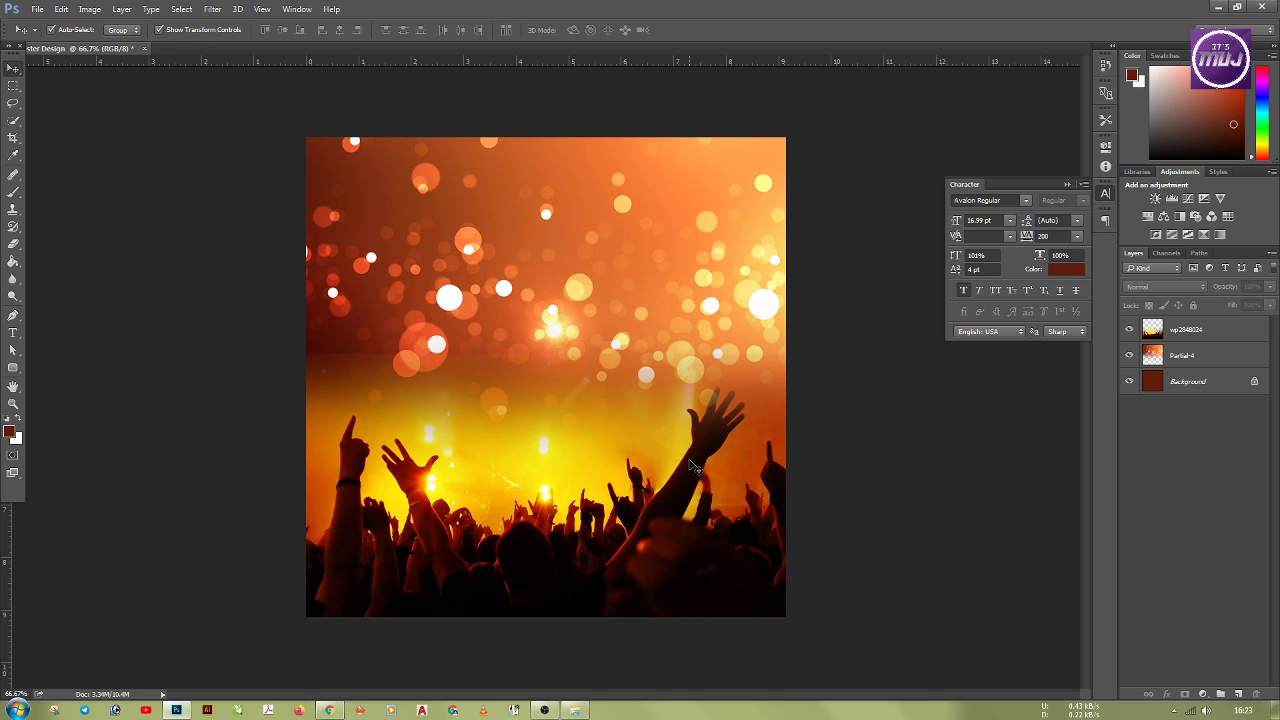
{"action": "key", "text": "ctrl+z"}
{"action": "left_click", "coordinate": [987, 462]}
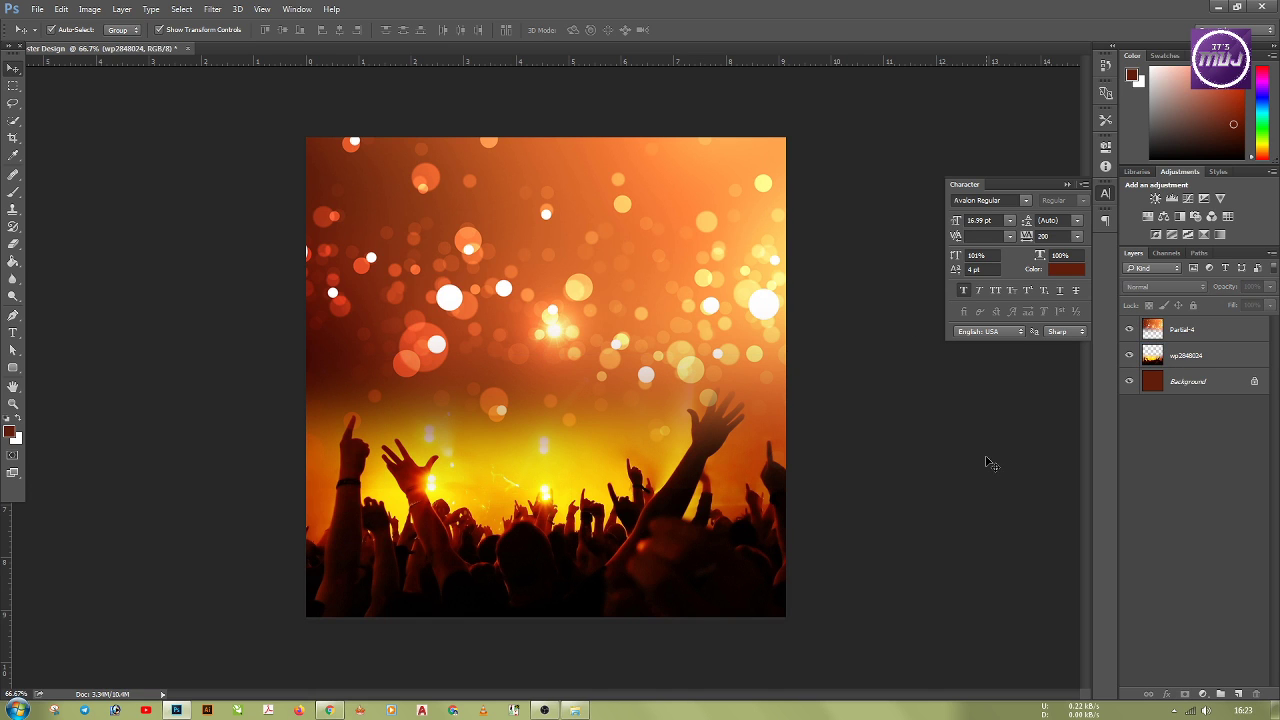
Step: Soften the upper edge of the wp2848024 crowd layer further with the soft 500 px Eraser
{"action": "left_click", "coordinate": [688, 516]}
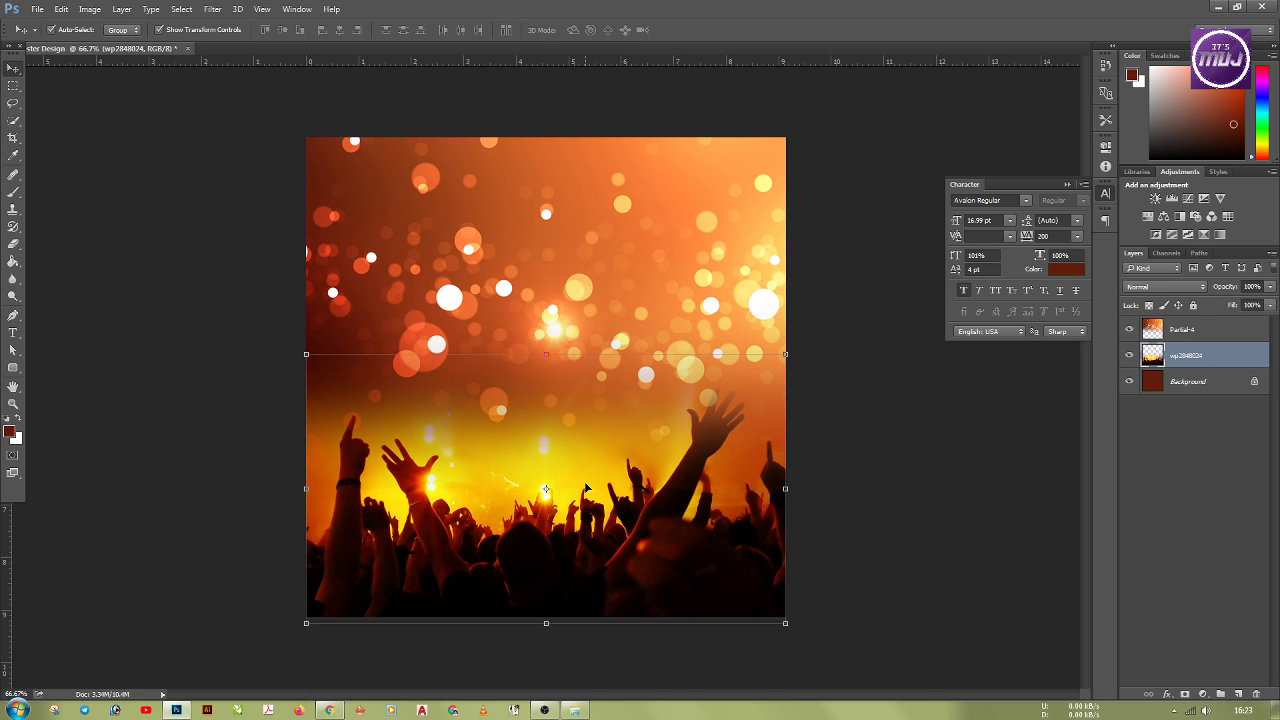
{"action": "key", "text": "e"}
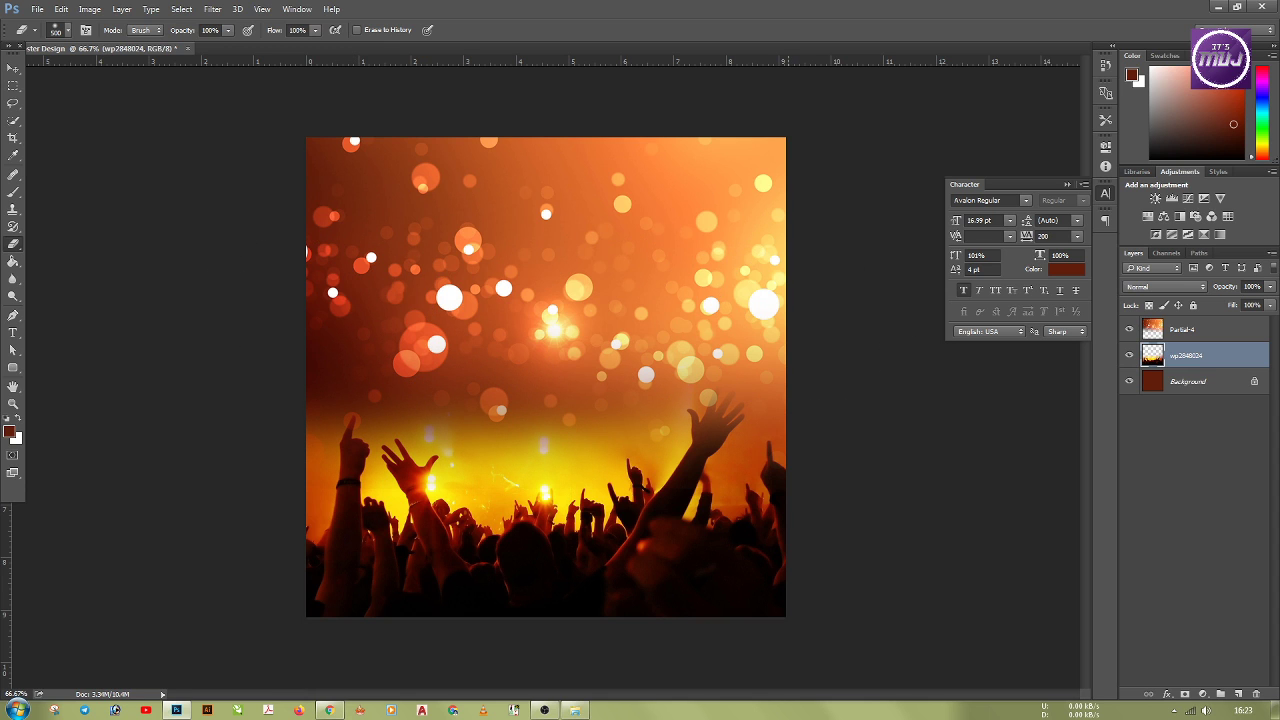
{"action": "left_click", "coordinate": [13, 68]}
{"action": "left_click", "coordinate": [166, 303]}
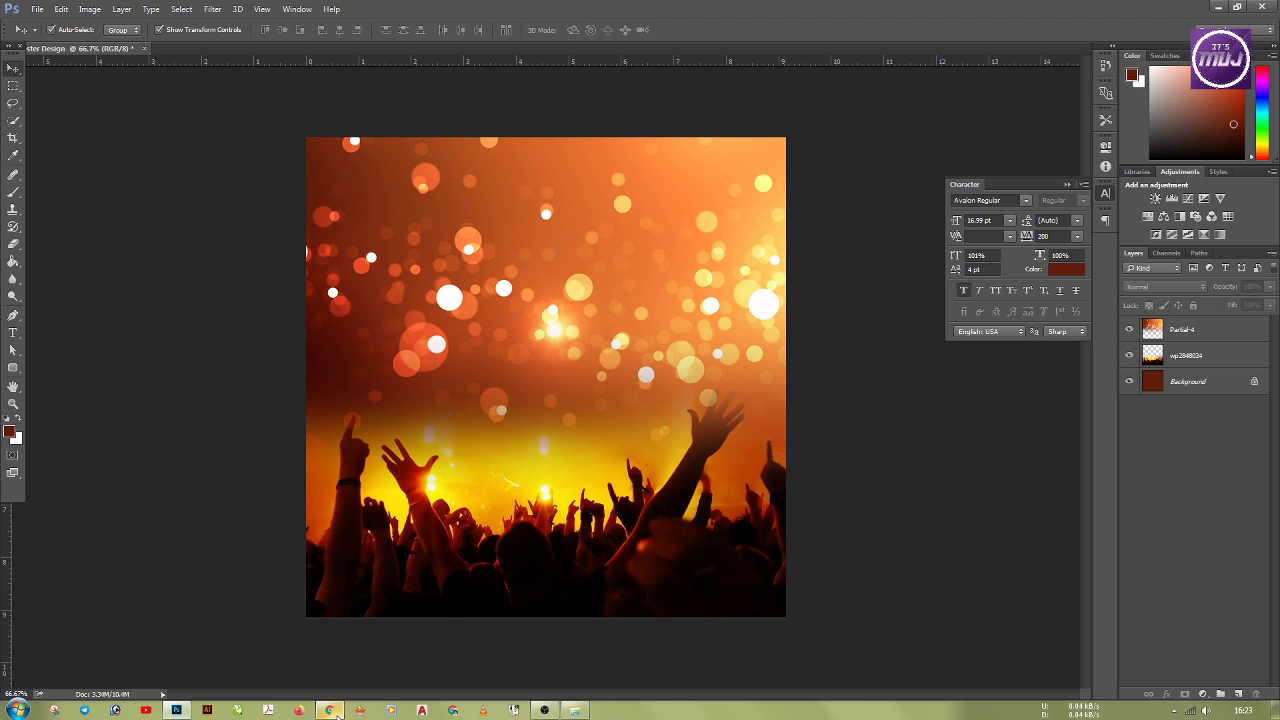
Step: Place the party_model image from the DJ folder into the poster above the Partial-4 layer
{"action": "left_click", "coordinate": [575, 710]}
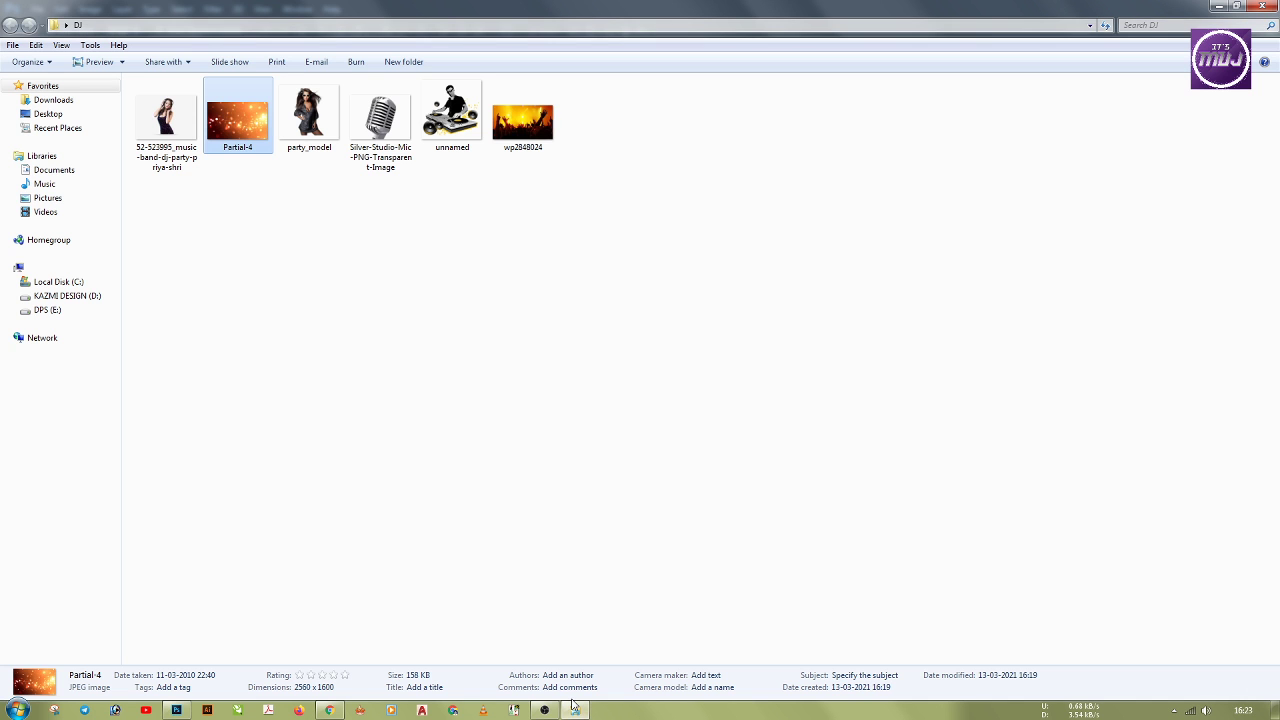
{"action": "left_click_drag", "start_coordinate": [309, 118], "coordinate": [520, 372]}
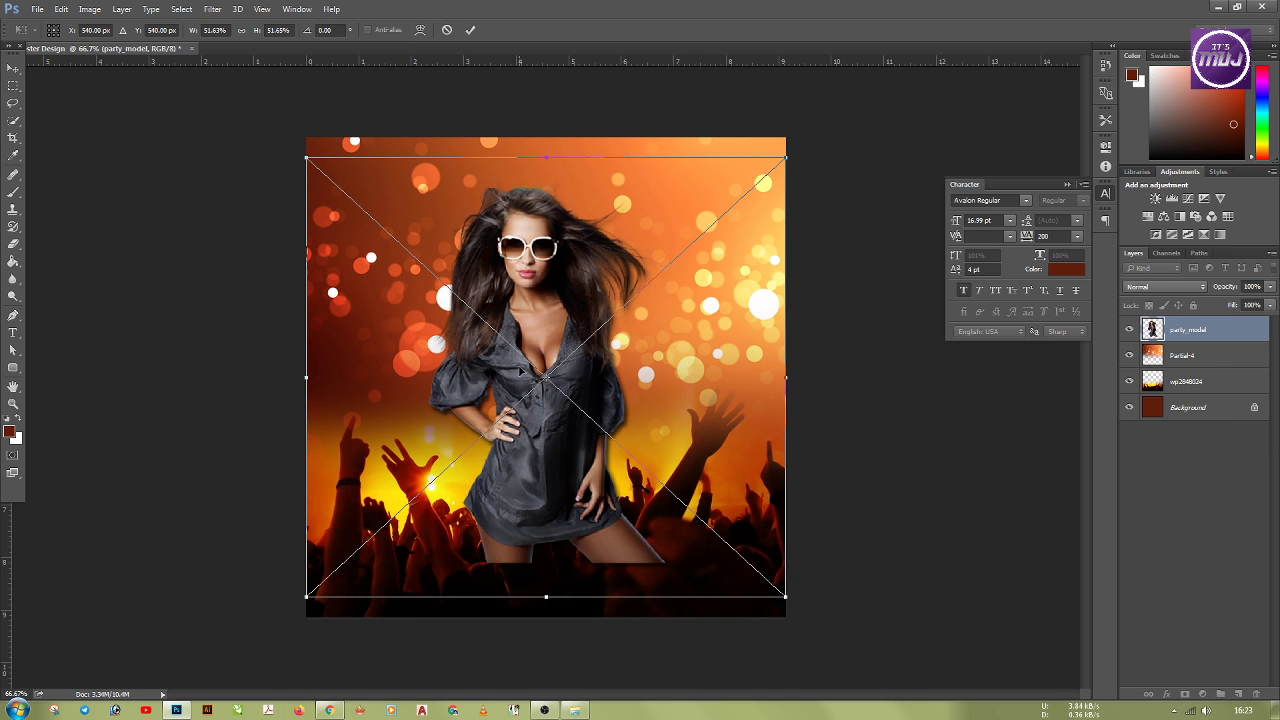
{"action": "key", "text": "Return"}
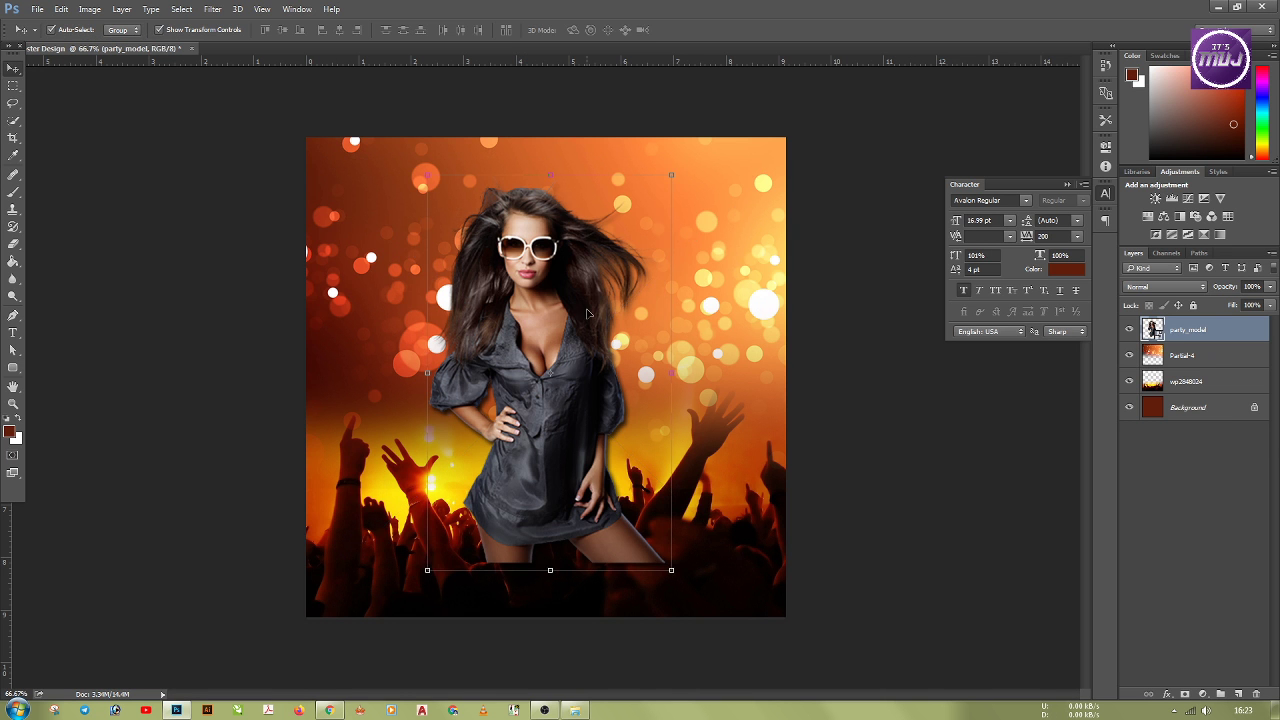
Step: Scale the party_model image up to about 57%, rotate it about 10.35° clockwise and centre it horizontally on the poster
{"action": "left_click_drag", "start_coordinate": [582, 310], "coordinate": [585, 299]}
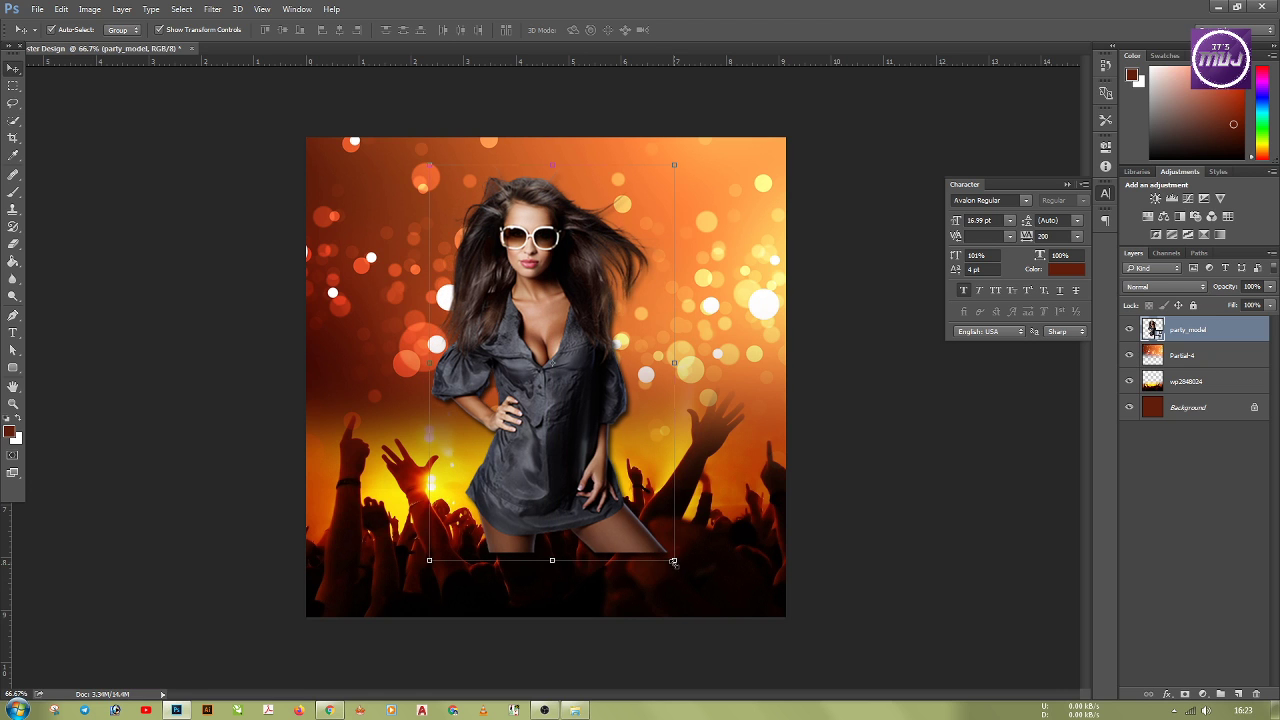
{"action": "left_click_drag", "start_coordinate": [674, 563], "coordinate": [696, 585]}
{"action": "key", "text": "ctrl+z"}
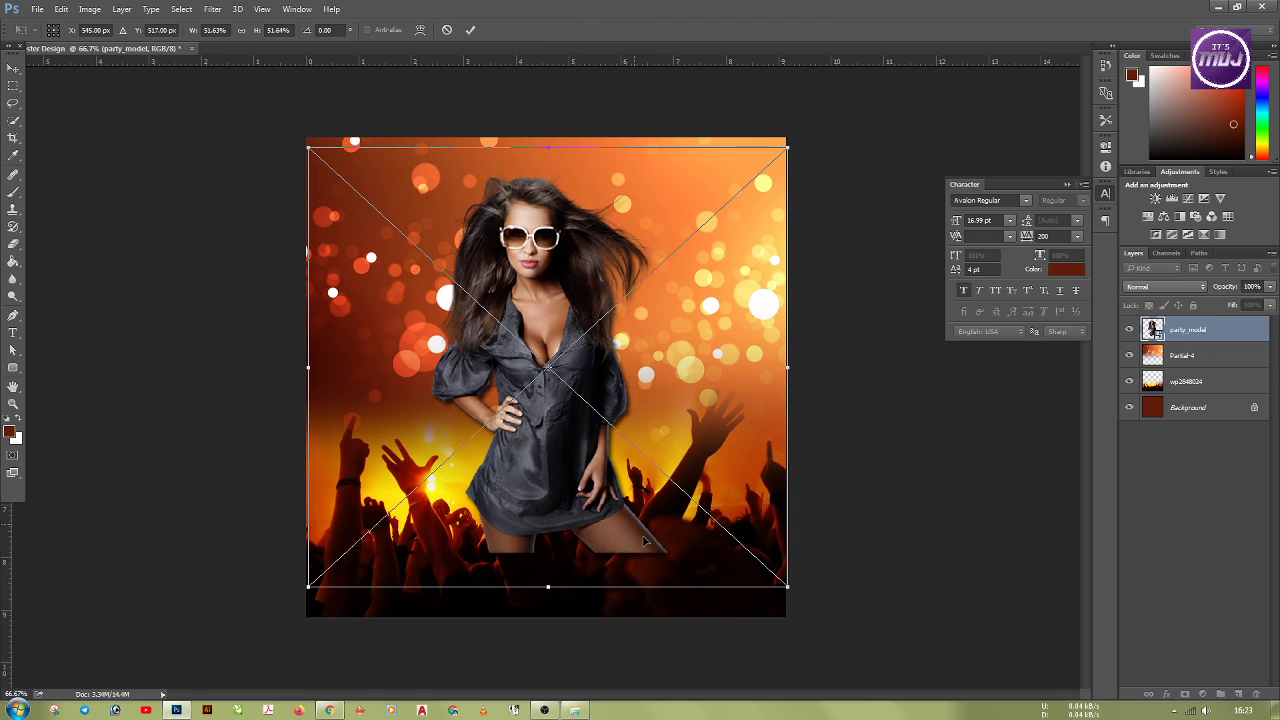
{"action": "left_click_drag", "start_coordinate": [789, 588], "coordinate": [816, 607]}
{"action": "key", "text": "Return"}
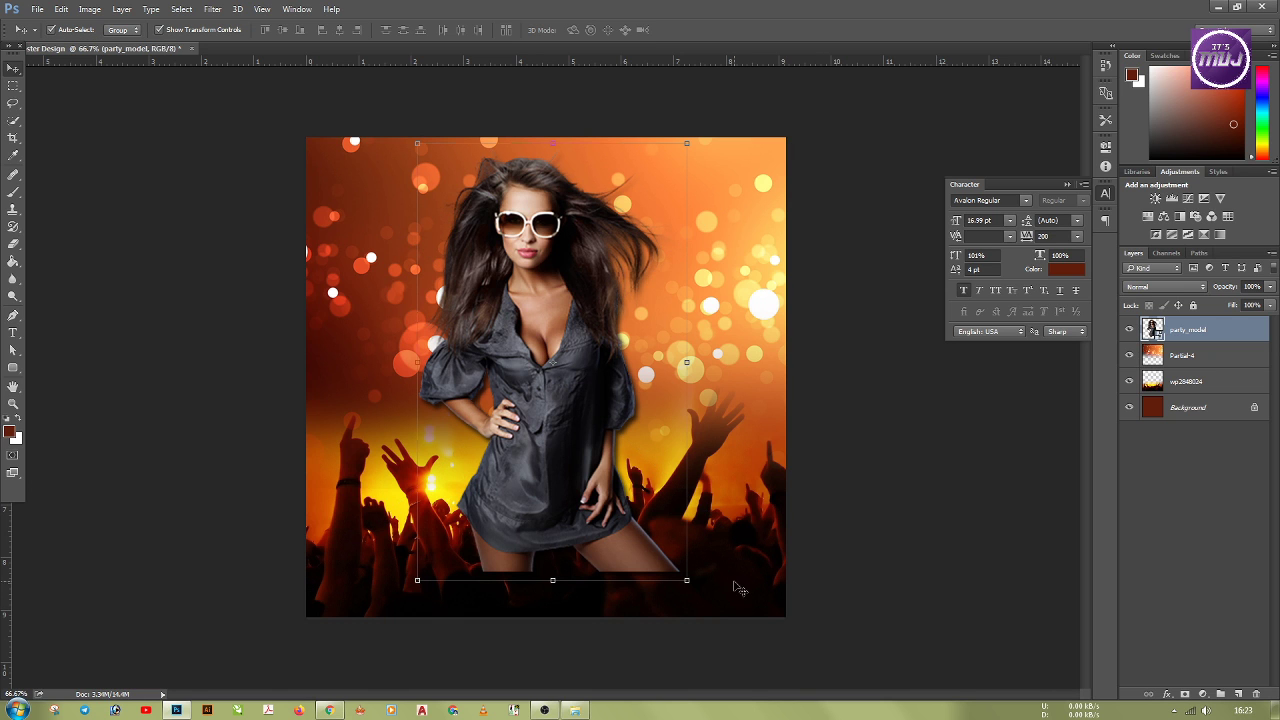
{"action": "left_click_drag", "start_coordinate": [694, 590], "coordinate": [742, 650]}
{"action": "key", "text": "Escape"}
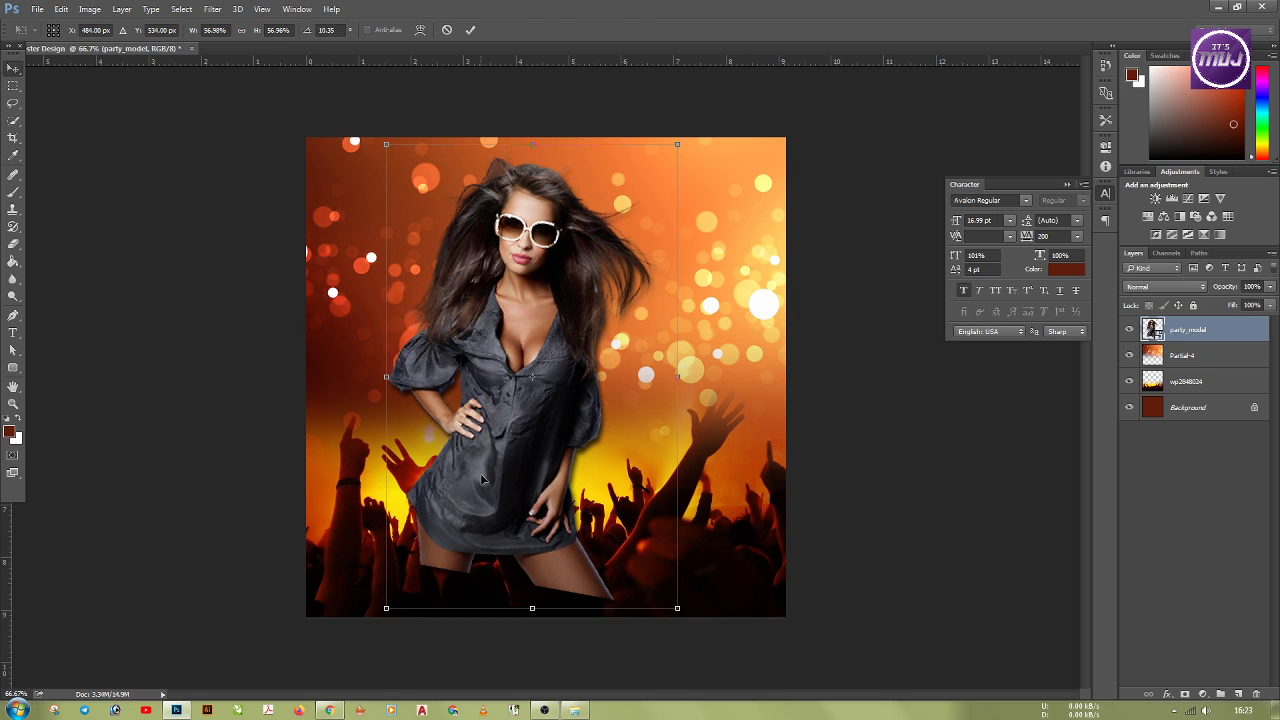
{"action": "left_click_drag", "start_coordinate": [505, 479], "coordinate": [524, 480]}
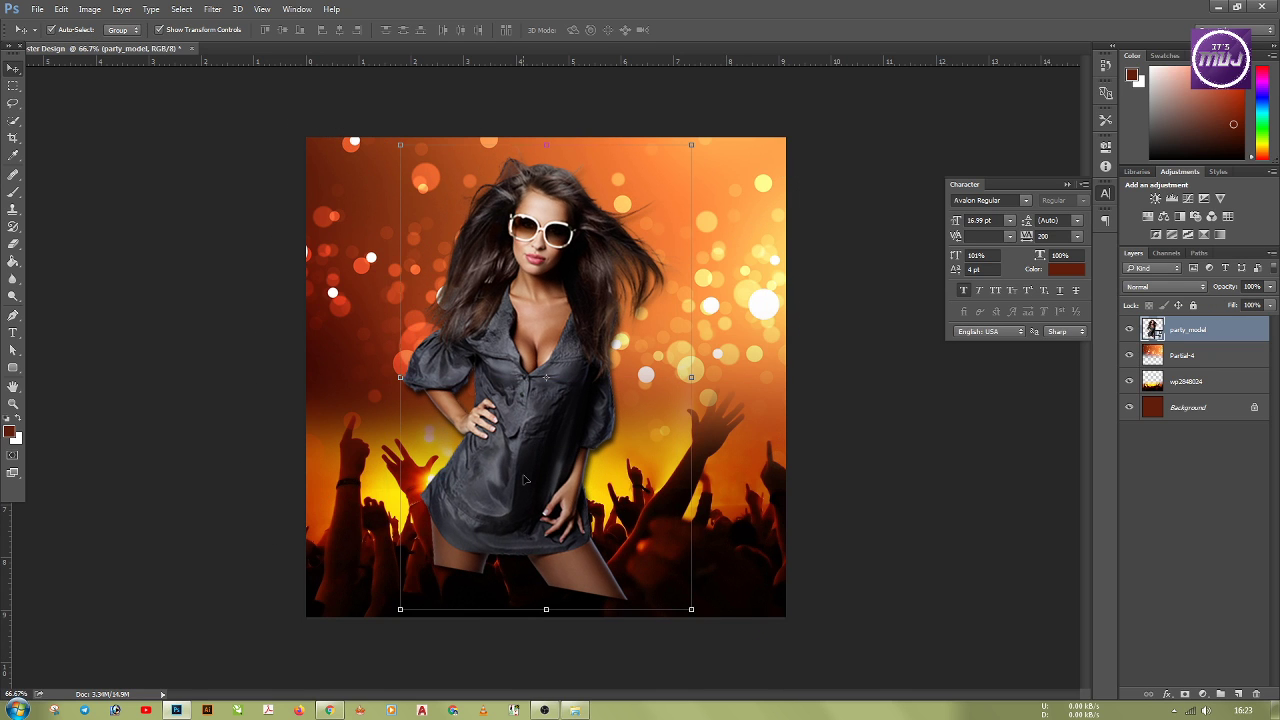
Step: Rasterize the party_model layer and fade out the model's lower body above the crowd with the soft 500 px Eraser
{"action": "key", "text": "e"}
{"action": "left_click", "coordinate": [524, 480]}
{"action": "left_click", "coordinate": [636, 281]}
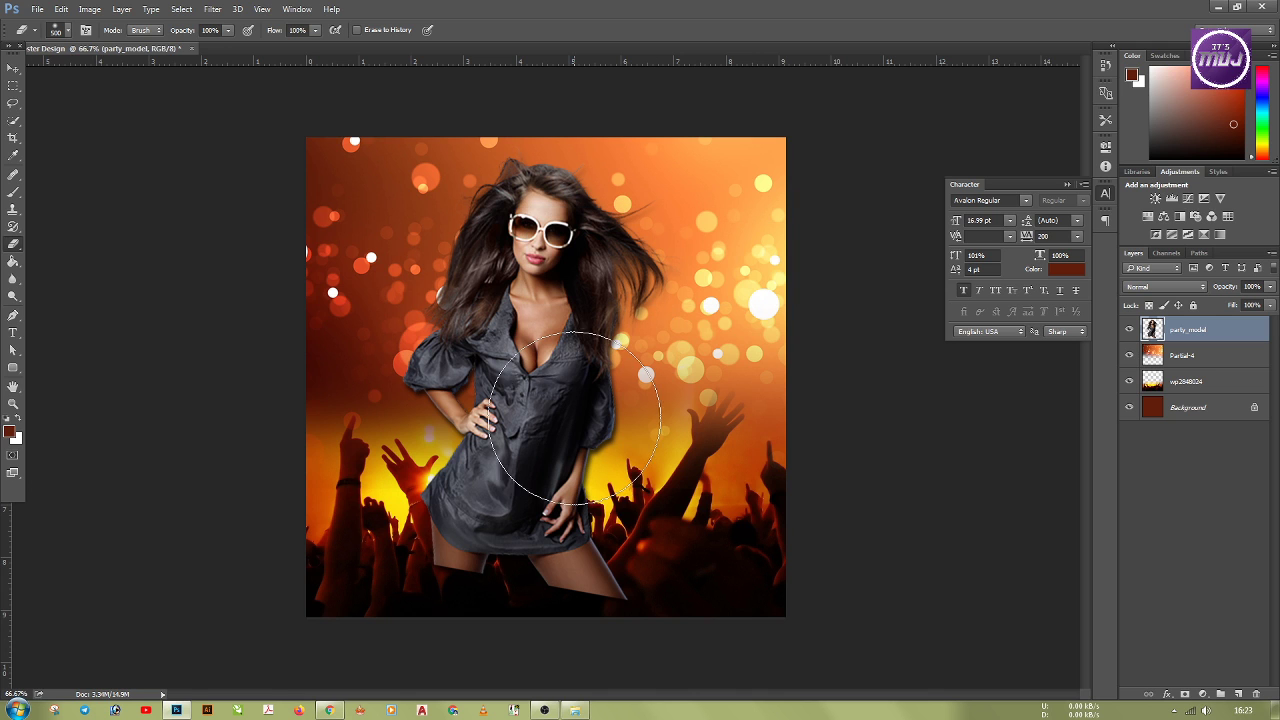
{"action": "mouse_move", "coordinate": [614, 609]}
{"action": "left_mouse_down"}
{"action": "mouse_move", "coordinate": [472, 549]}
{"action": "mouse_move", "coordinate": [406, 558]}
{"action": "mouse_move", "coordinate": [647, 551]}
{"action": "mouse_move", "coordinate": [363, 534]}
{"action": "left_mouse_up"}
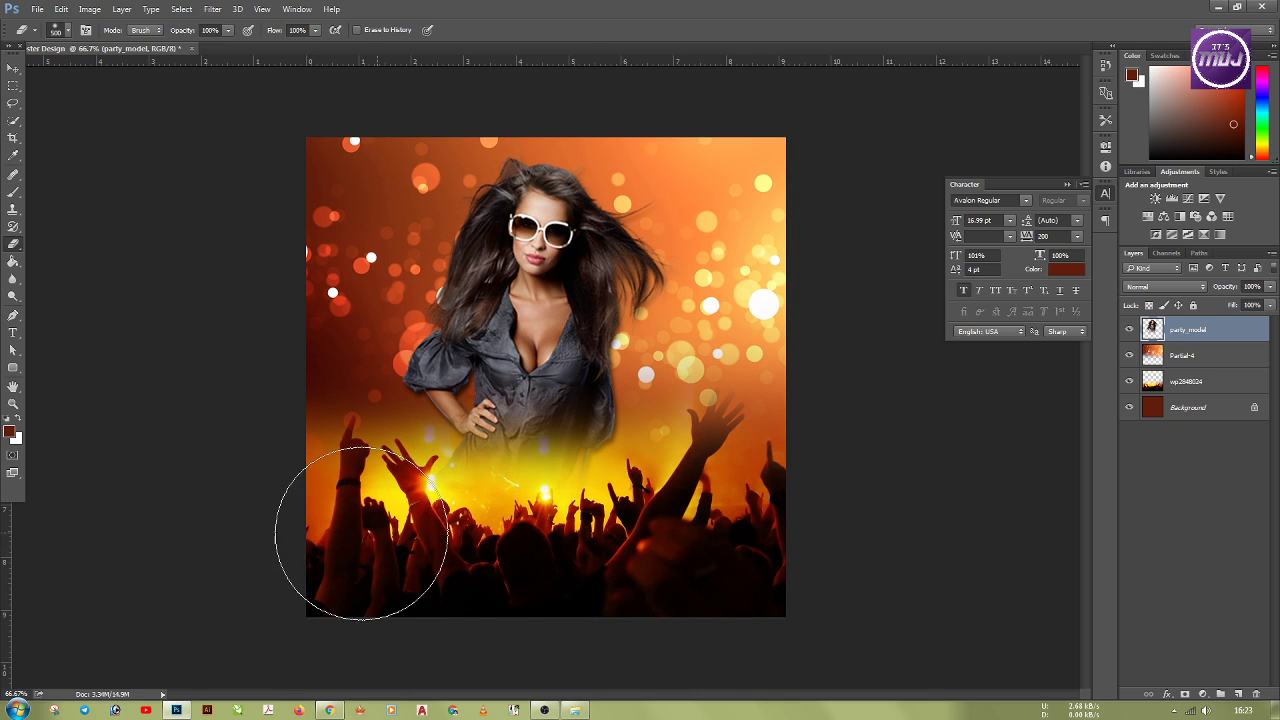
{"action": "left_click", "coordinate": [13, 68]}
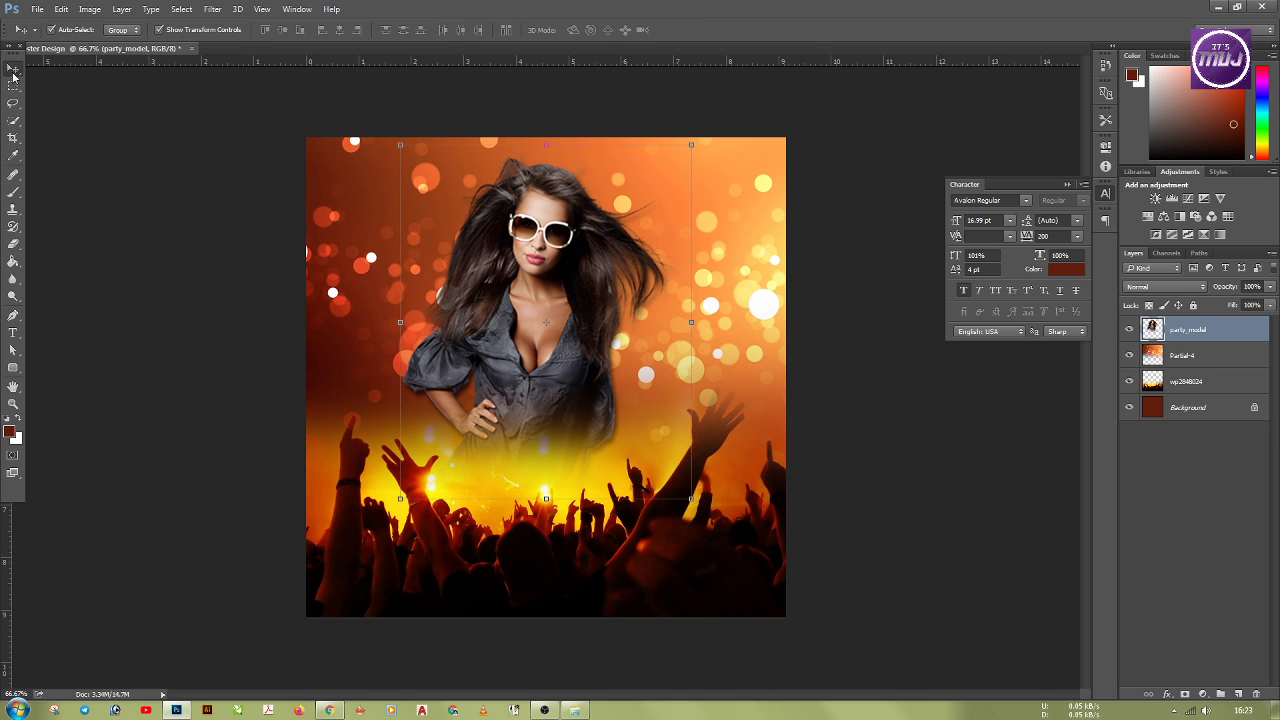
Step: Create a new layer above party_model and choose the 46 px spatter tip for the Brush
{"action": "left_click", "coordinate": [1238, 694]}
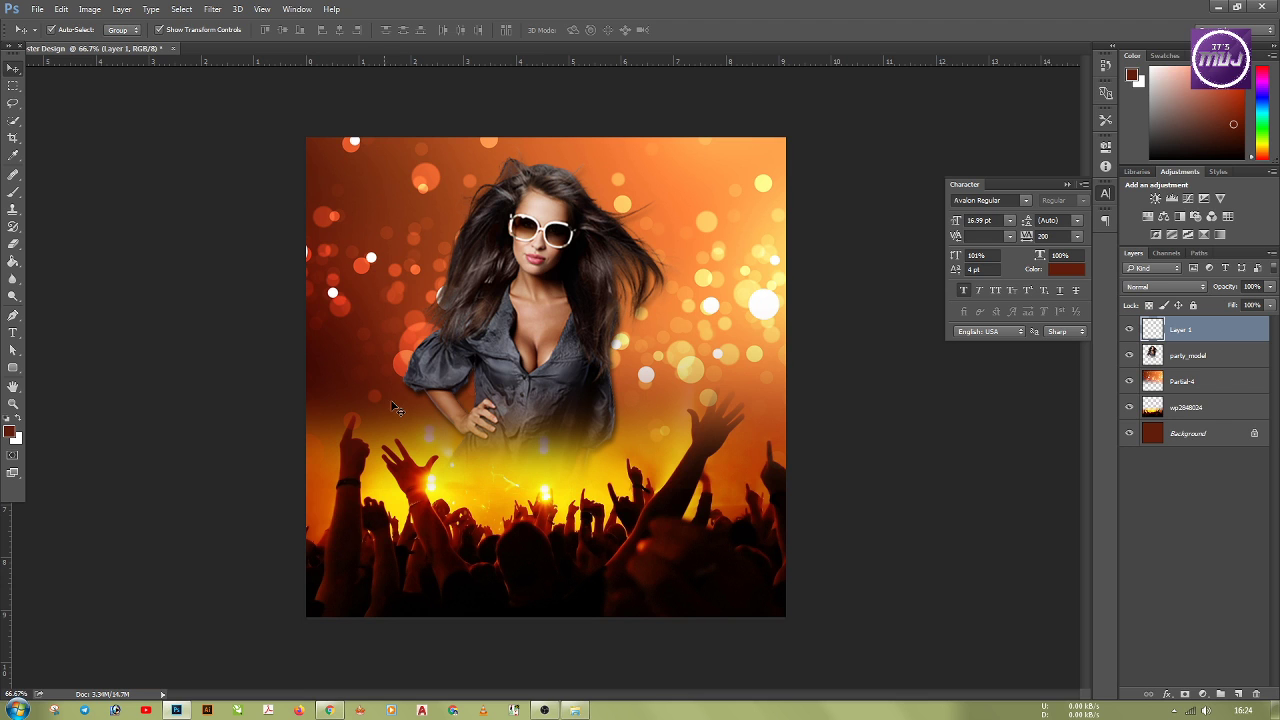
{"action": "key", "text": "b"}
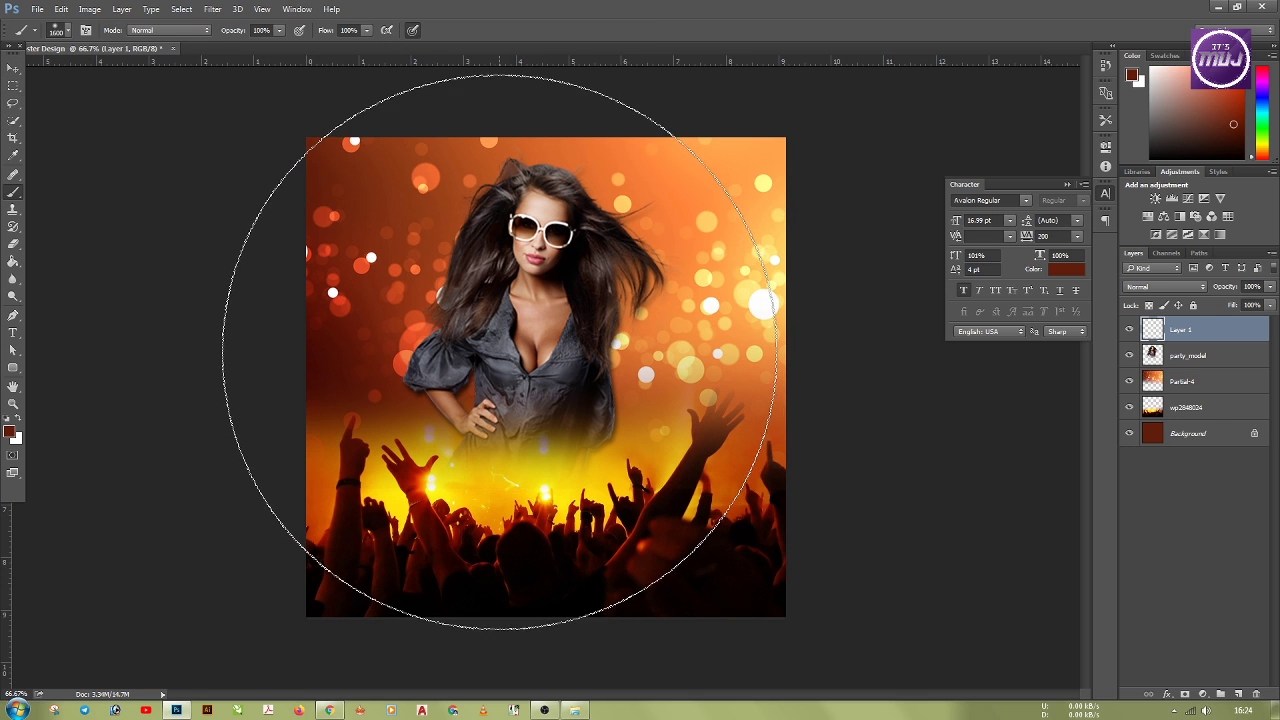
{"action": "key", "text": "bracketleft"}
{"action": "key", "text": "bracketleft"}
{"action": "key", "text": "bracketleft"}
{"action": "key", "text": "bracketleft"}
{"action": "key", "text": "bracketleft"}
{"action": "key", "text": "bracketleft"}
{"action": "key", "text": "bracketleft"}
{"action": "key", "text": "bracketleft"}
{"action": "key", "text": "bracketleft"}
{"action": "key", "text": "bracketleft"}
{"action": "key", "text": "bracketleft"}
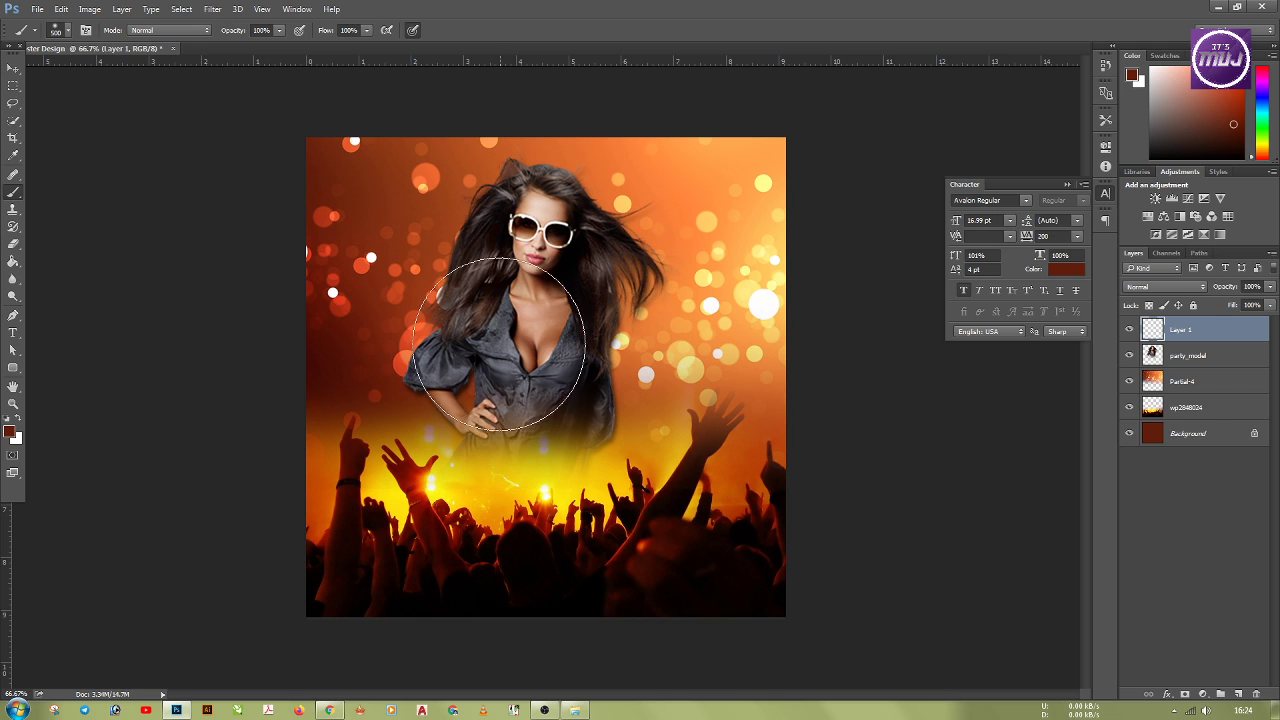
{"action": "right_click", "coordinate": [543, 366]}
{"action": "scroll", "coordinate": [571, 480], "scroll_direction": "down", "scroll_amount": 5}
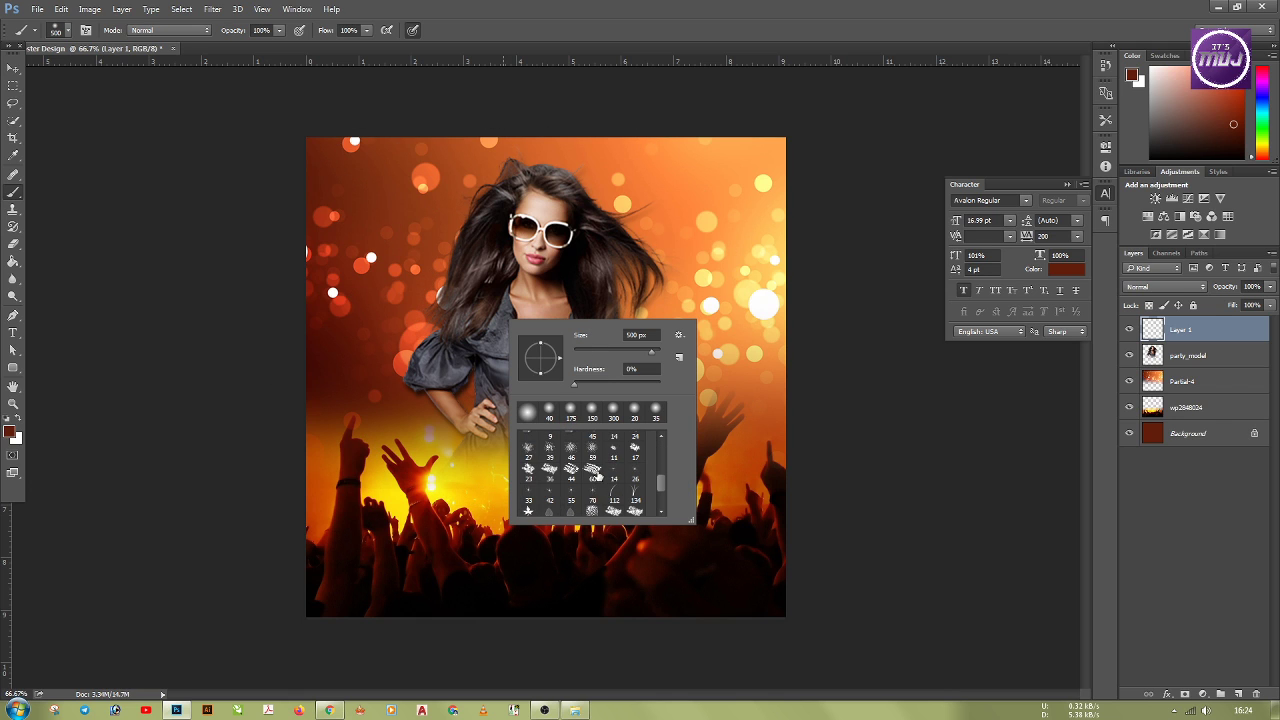
{"action": "left_click", "coordinate": [570, 472]}
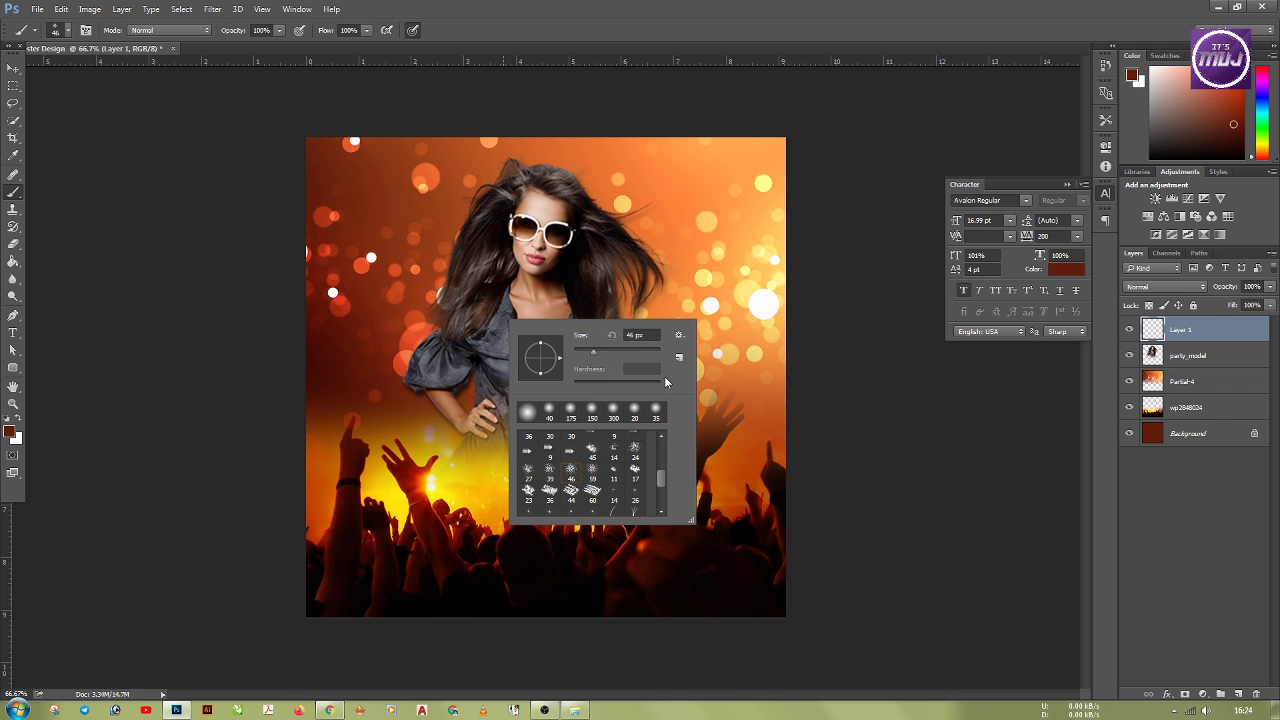
{"action": "left_click", "coordinate": [704, 490]}
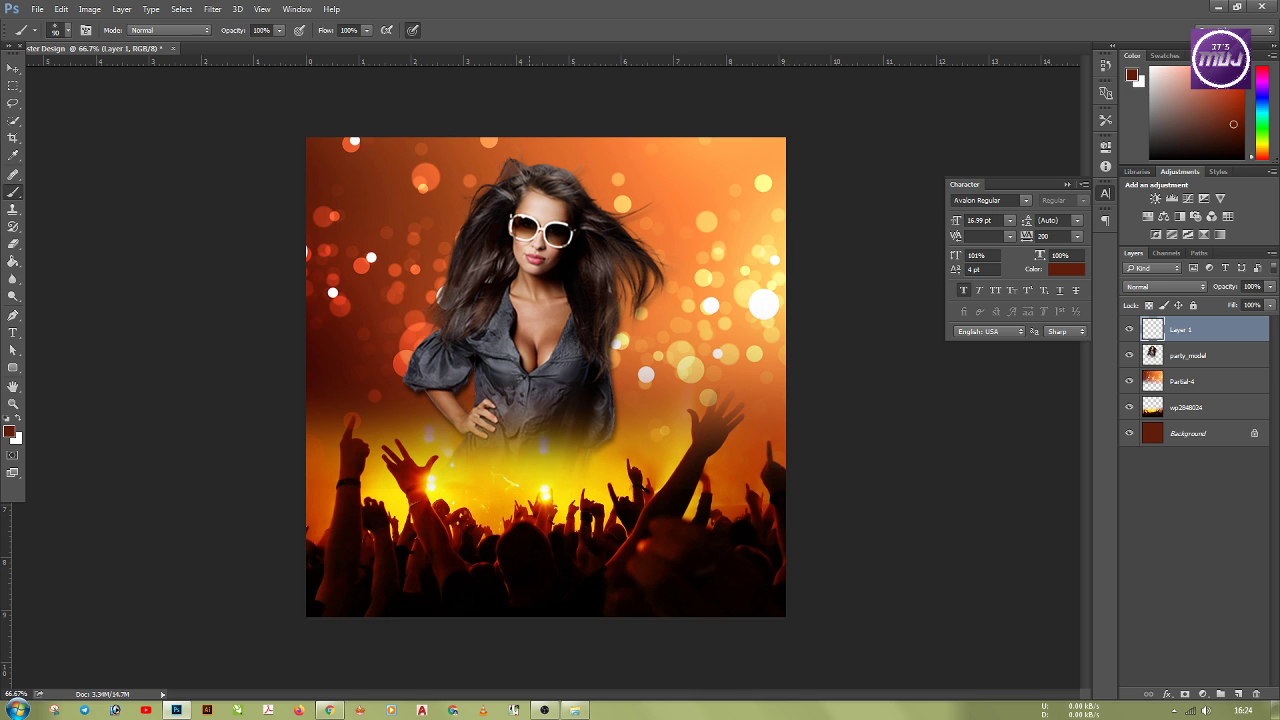
Step: Try a broad dark red-brown stroke across the crowd area with the spatter brush at 500 px
{"action": "mouse_move", "coordinate": [569, 468]}
{"action": "left_mouse_down"}
{"action": "mouse_move", "coordinate": [500, 520]}
{"action": "mouse_move", "coordinate": [470, 495]}
{"action": "mouse_move", "coordinate": [686, 448]}
{"action": "left_mouse_up"}
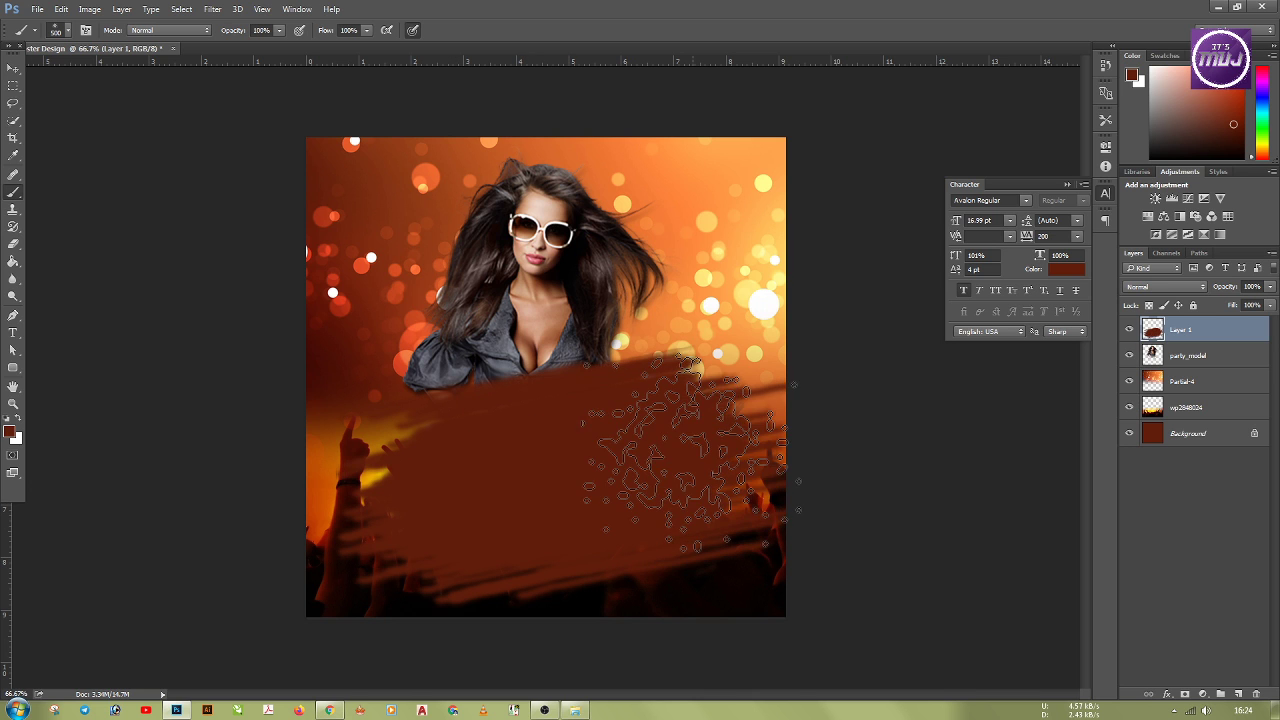
{"action": "key", "text": "ctrl+z"}
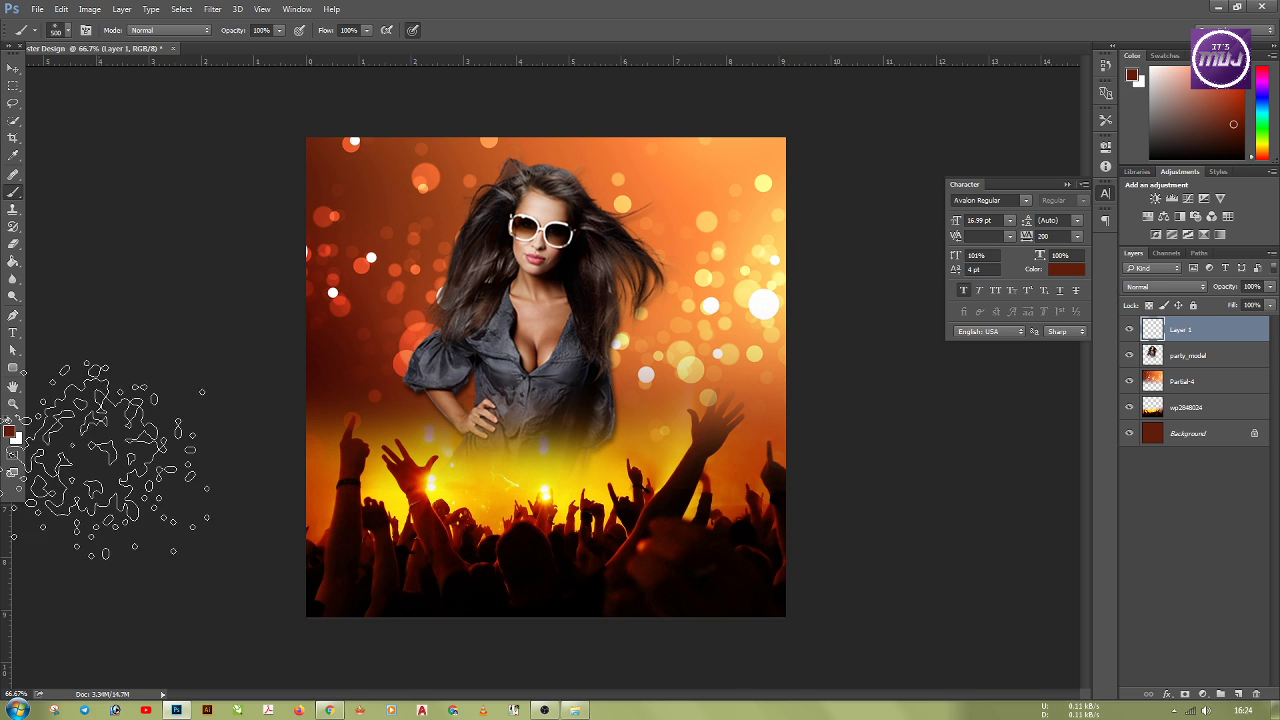
Step: Set the foreground colour to the yellow e7c426 sampled from the poster and return to the Brush
{"action": "left_click", "coordinate": [10, 433]}
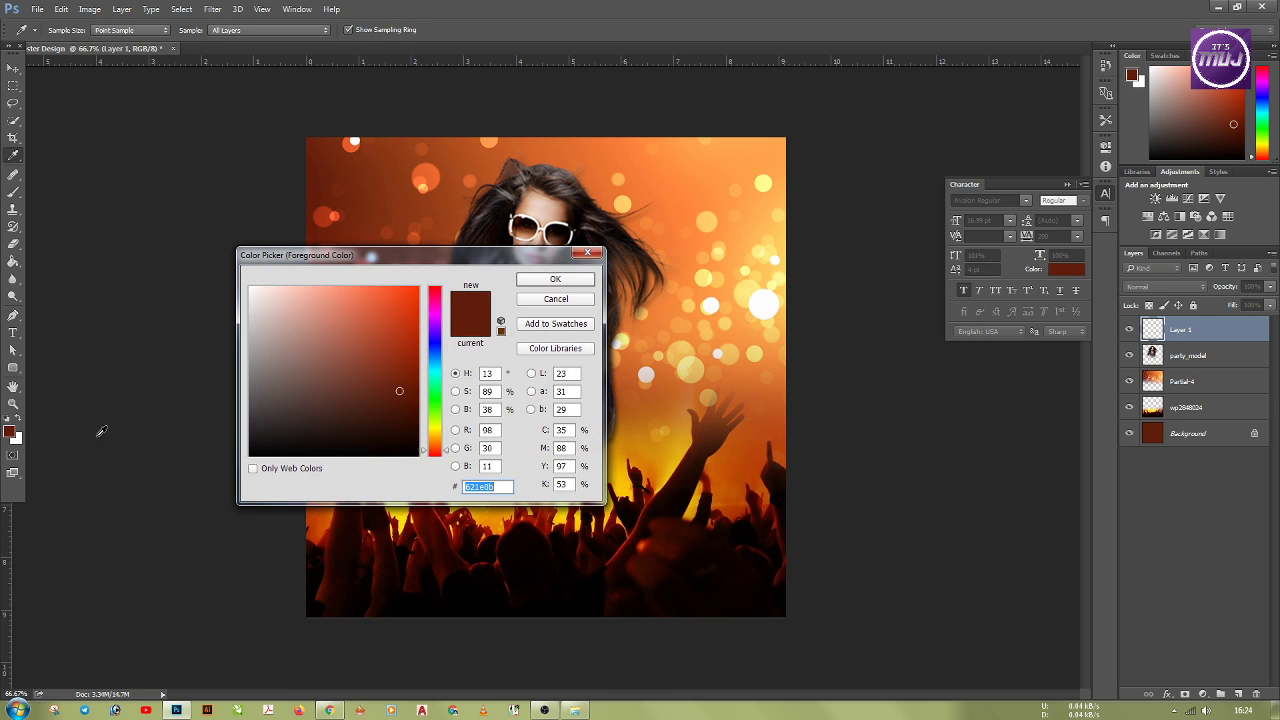
{"action": "left_click", "coordinate": [707, 276]}
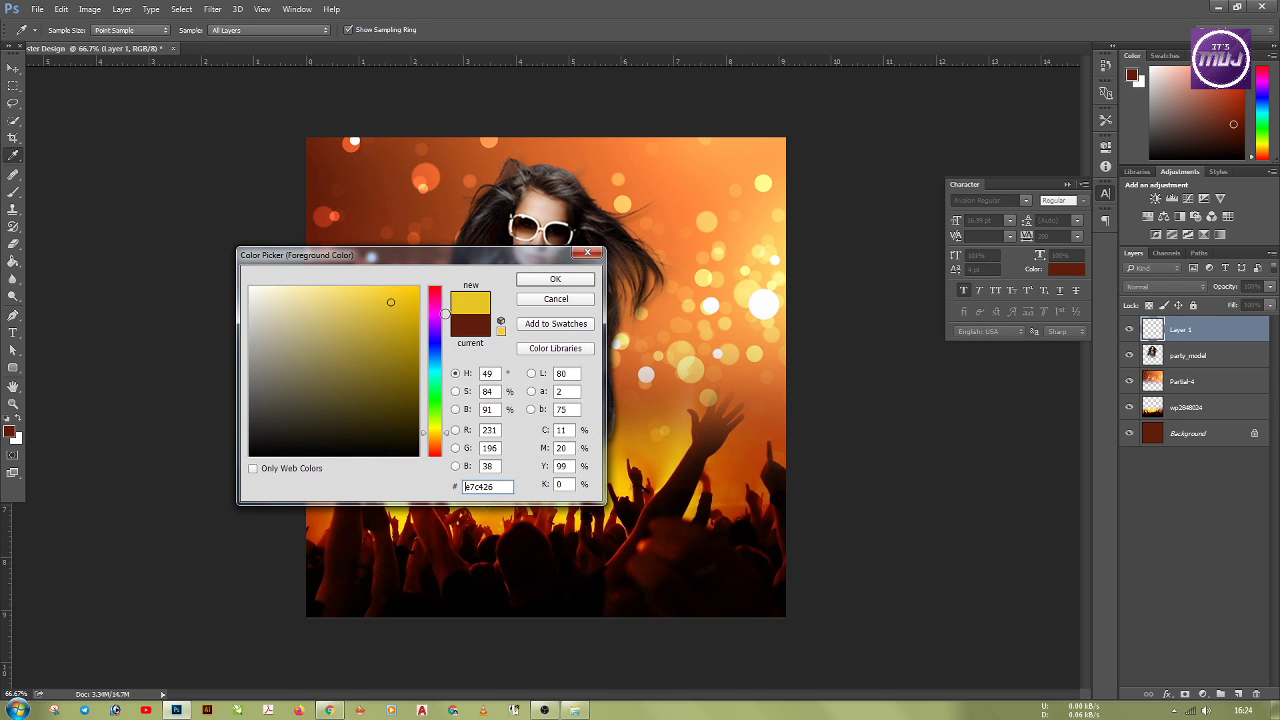
{"action": "left_click", "coordinate": [556, 280]}
{"action": "key", "text": "b"}
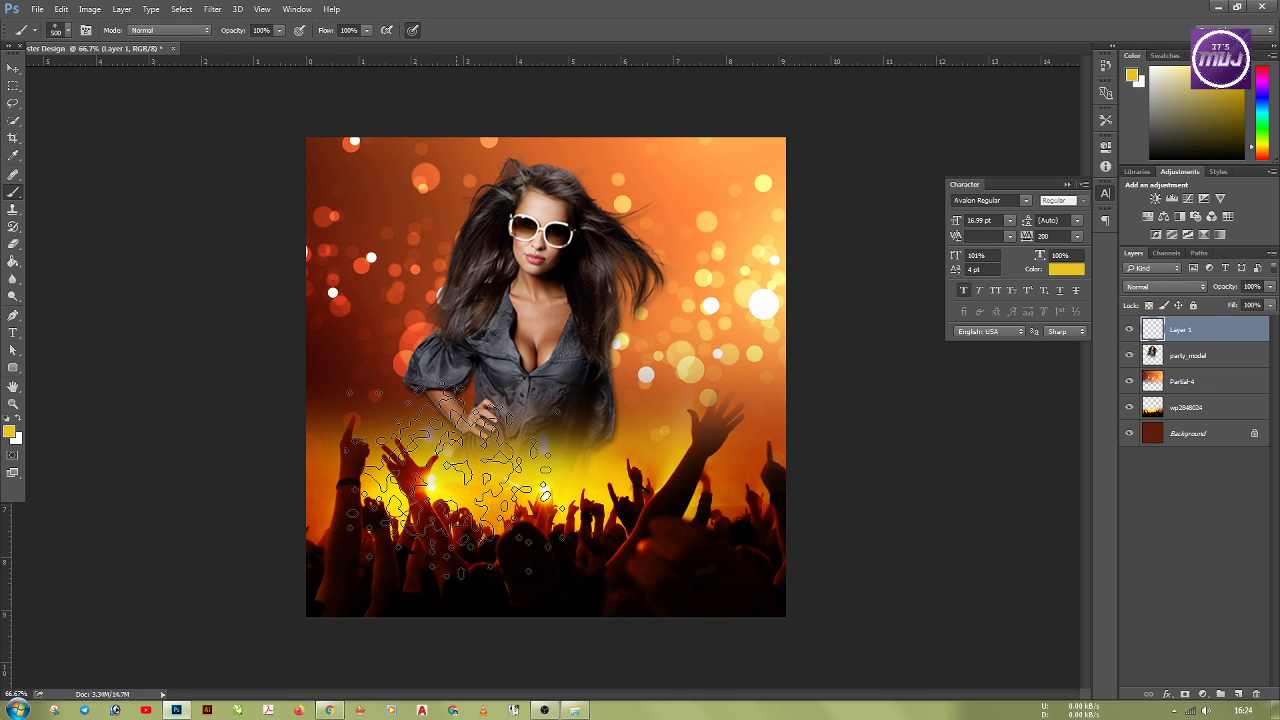
Step: Try slanted yellow brush strokes across the model's waist, including a narrower one with the brush at 200 px
{"action": "key", "text": "bracketleft"}
{"action": "mouse_move", "coordinate": [400, 457]}
{"action": "left_mouse_down"}
{"action": "mouse_move", "coordinate": [657, 428]}
{"action": "mouse_move", "coordinate": [658, 405]}
{"action": "mouse_move", "coordinate": [686, 390]}
{"action": "left_mouse_up"}
{"action": "key", "text": "bracketleft"}
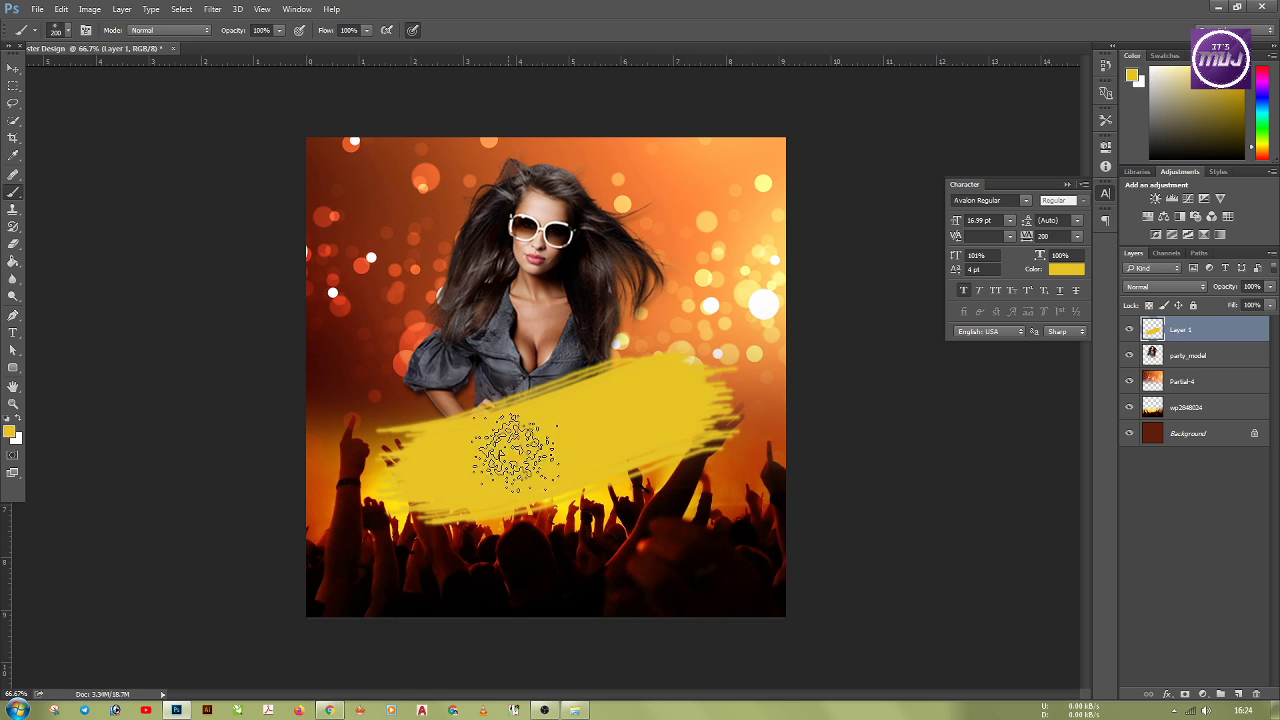
{"action": "key", "text": "ctrl+z"}
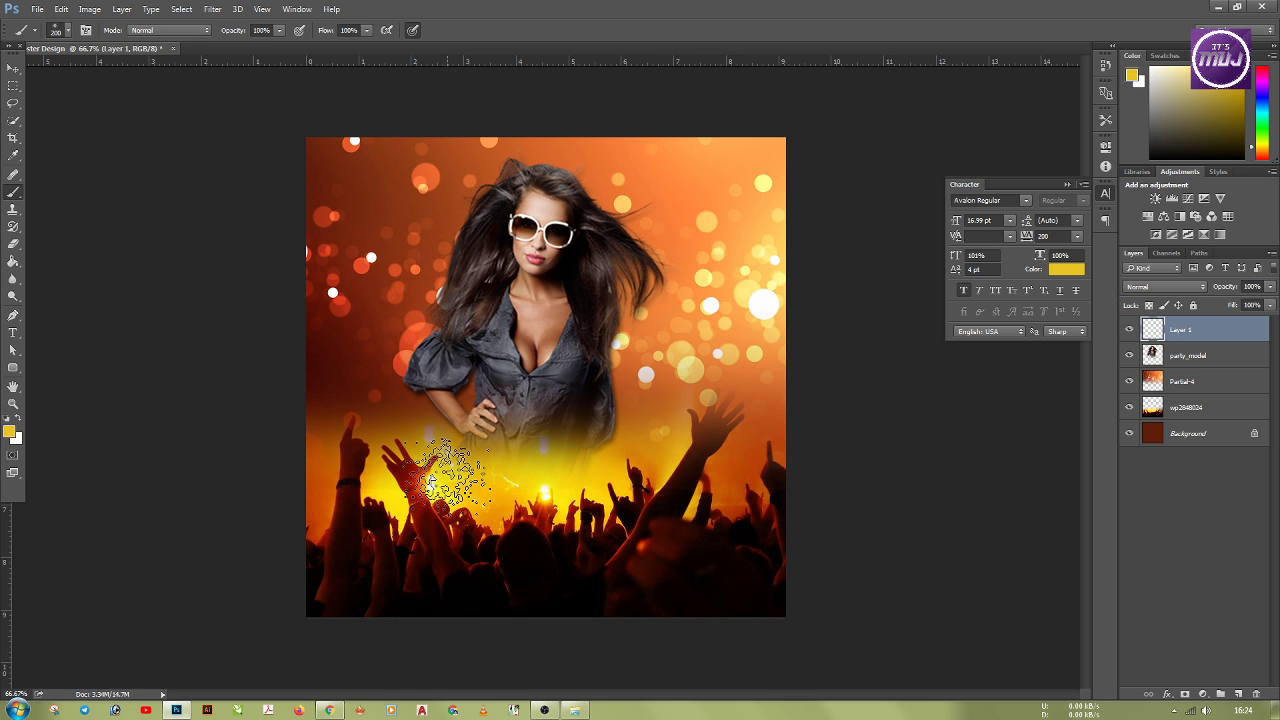
{"action": "left_click_drag", "start_coordinate": [360, 482], "coordinate": [823, 388]}
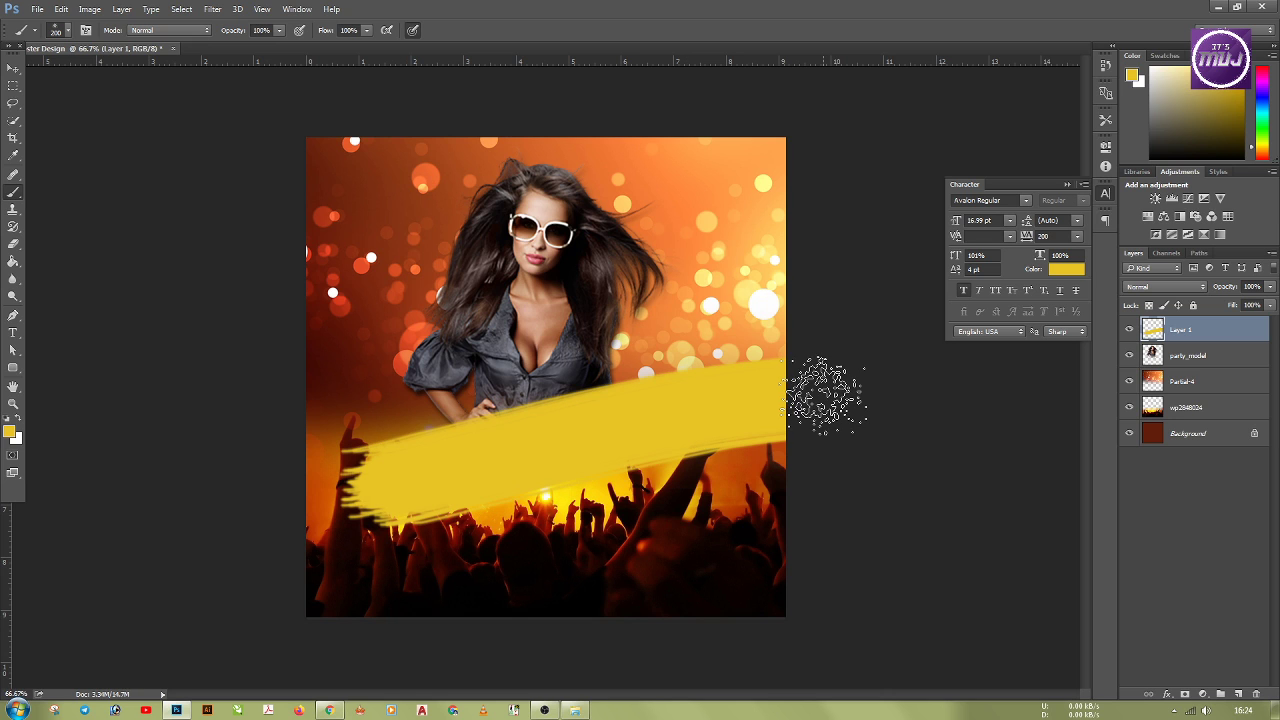
{"action": "key", "text": "ctrl+z"}
Step: Paint a broad, slanted yellow band below the model's chest with the 300 px spatter brush and nudge it slightly down and left
{"action": "key", "text": "bracketright"}
{"action": "key", "text": "bracketright"}
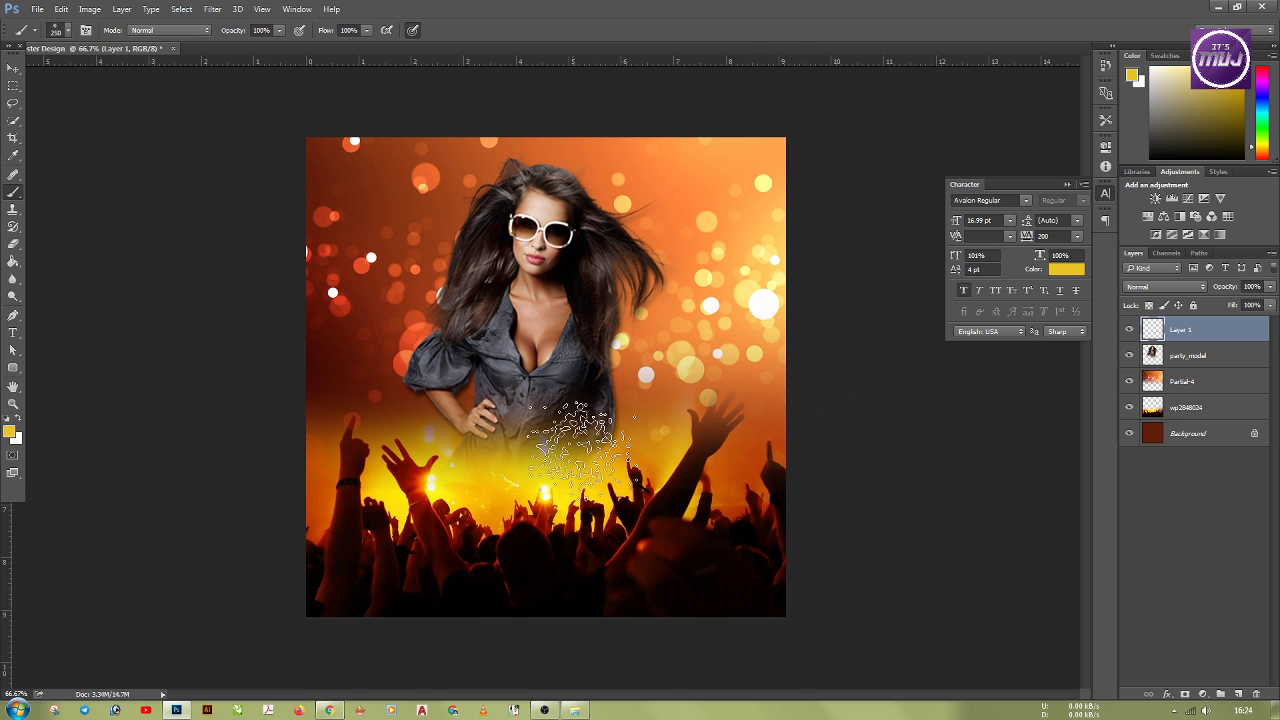
{"action": "mouse_move", "coordinate": [465, 480]}
{"action": "left_mouse_down"}
{"action": "mouse_move", "coordinate": [405, 500]}
{"action": "mouse_move", "coordinate": [685, 440]}
{"action": "left_mouse_up"}
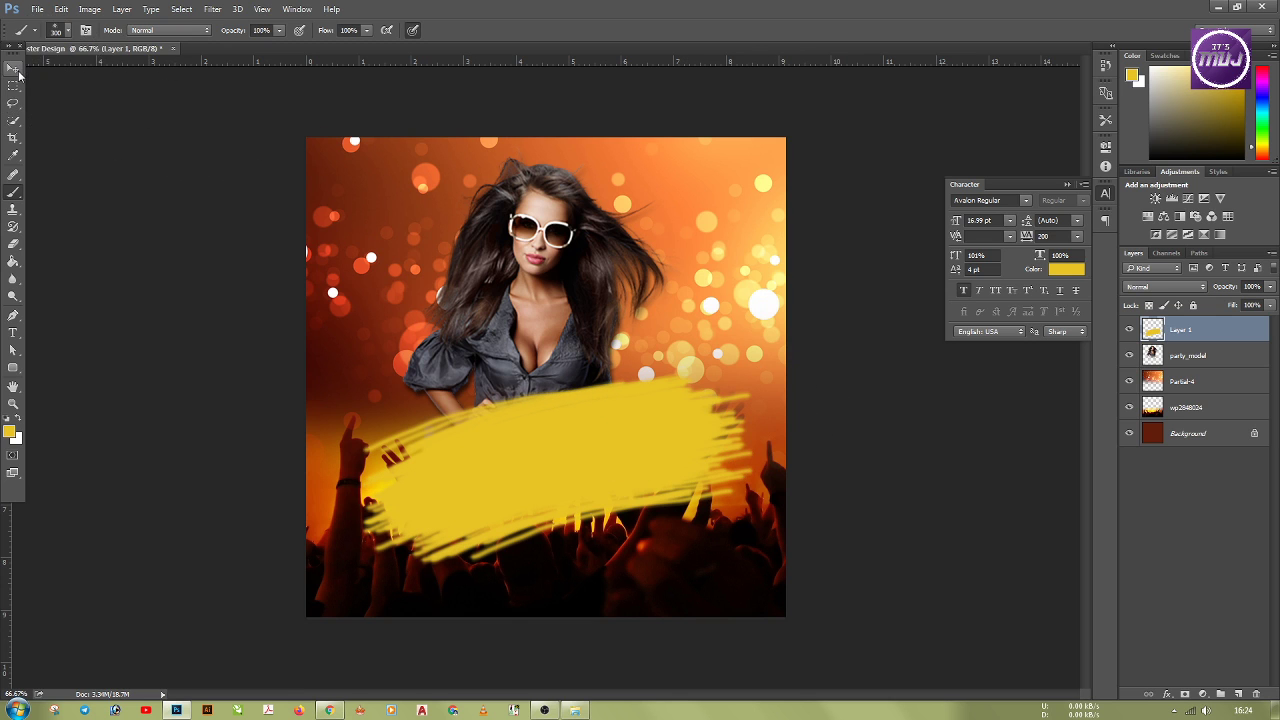
{"action": "left_click", "coordinate": [18, 74]}
{"action": "left_click_drag", "start_coordinate": [666, 475], "coordinate": [657, 481]}
Step: Try a thin white outside stroke at 100% opacity as a layer effect on the yellow brush band
{"action": "left_click", "coordinate": [1170, 693]}
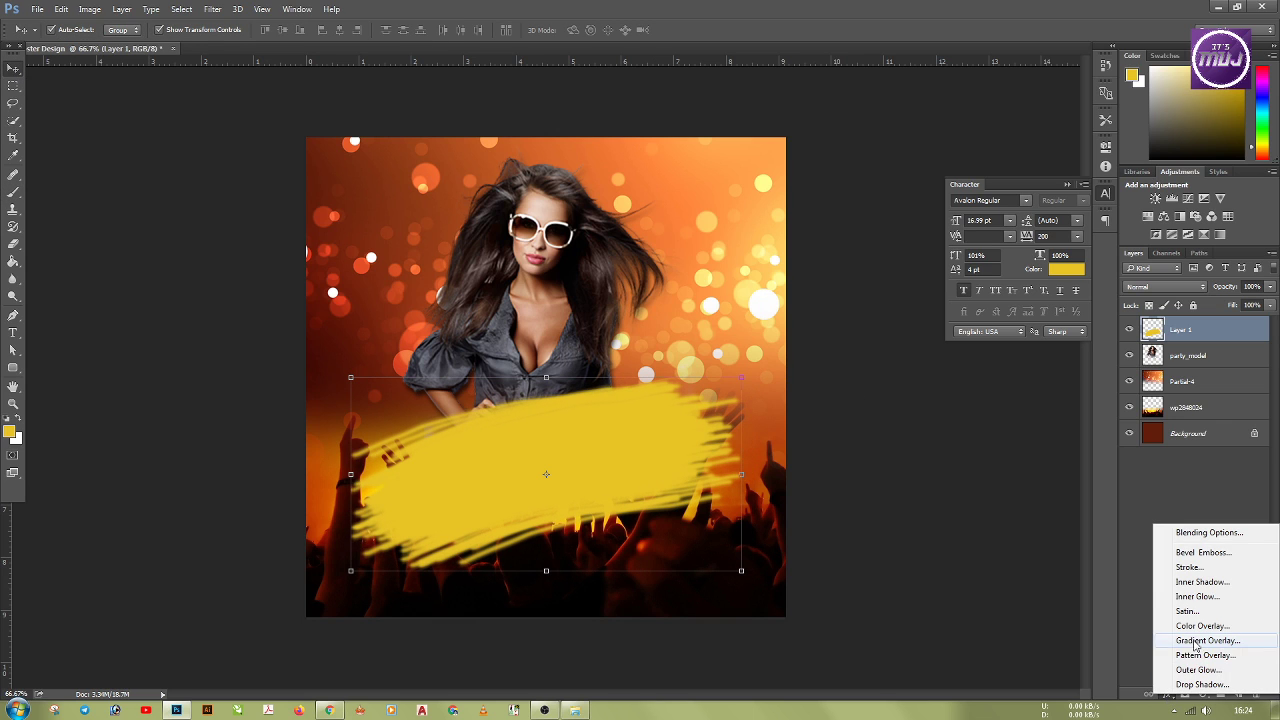
{"action": "left_click", "coordinate": [1210, 569]}
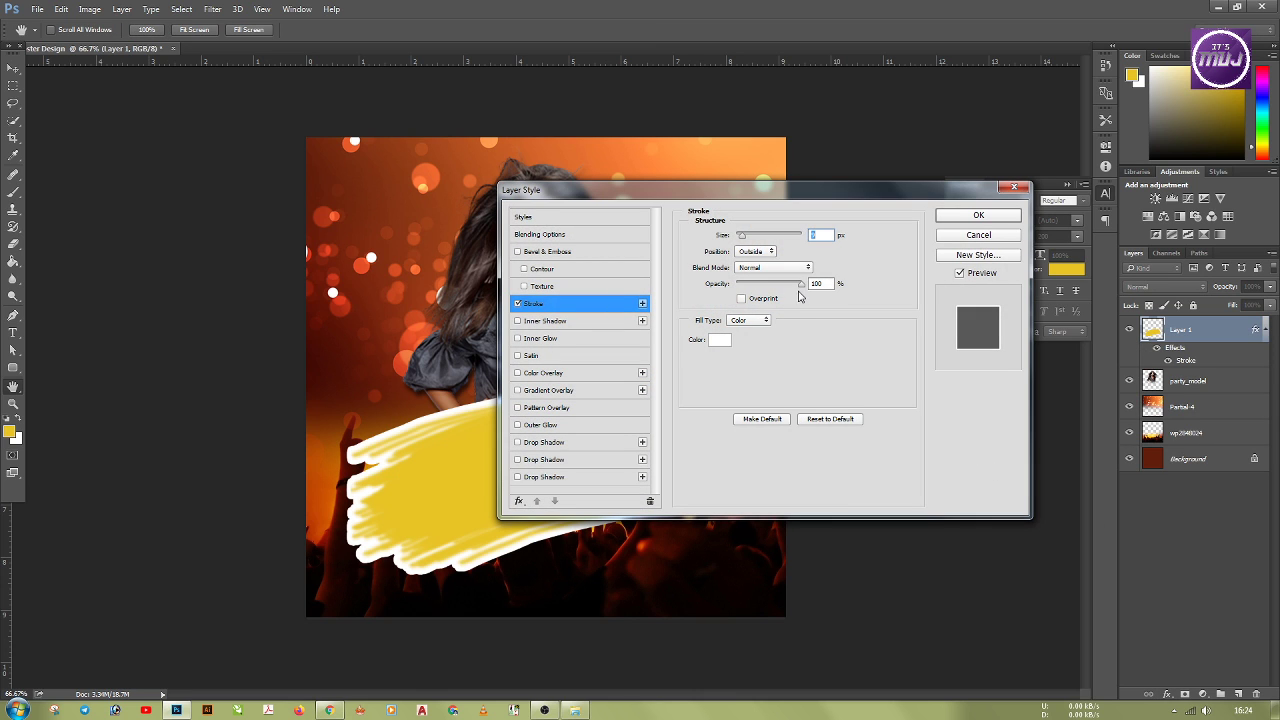
{"action": "mouse_move", "coordinate": [796, 286]}
{"action": "left_mouse_down"}
{"action": "mouse_move", "coordinate": [773, 288]}
{"action": "mouse_move", "coordinate": [802, 284]}
{"action": "left_mouse_up"}
{"action": "left_click_drag", "start_coordinate": [745, 242], "coordinate": [740, 239]}
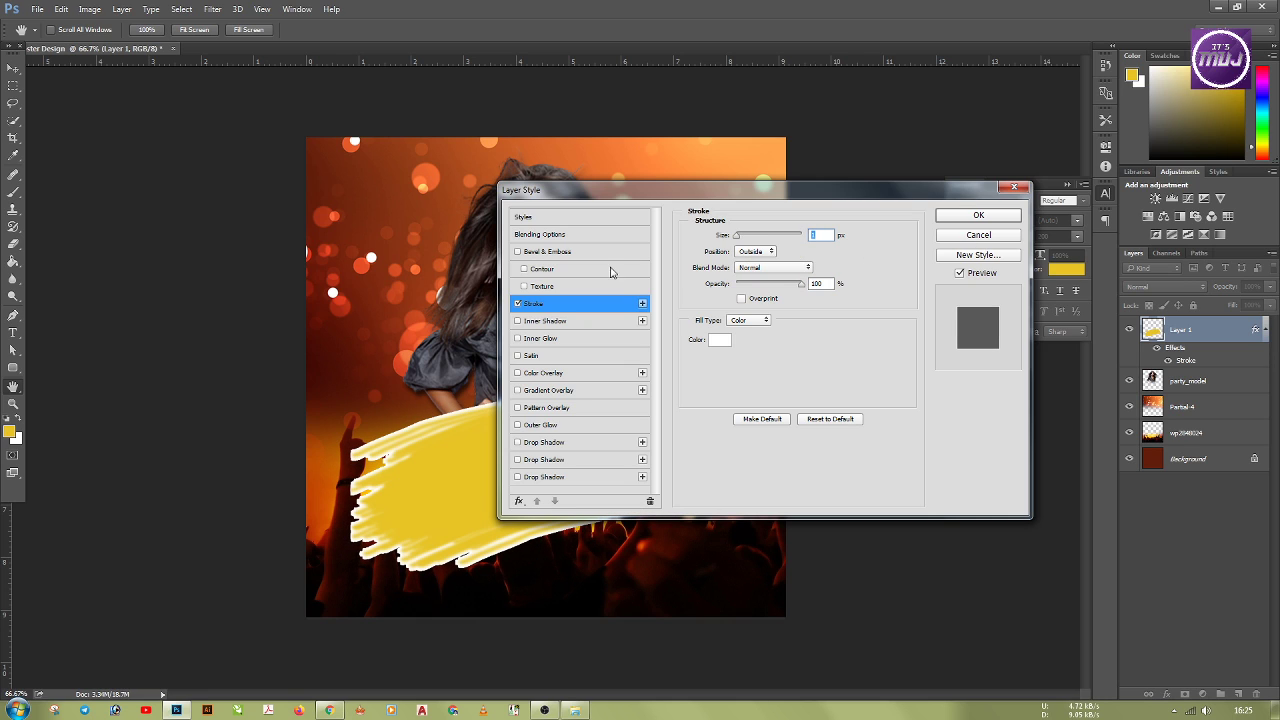
{"action": "left_click", "coordinate": [517, 304]}
Step: Give the yellow band a black 000000 drop shadow with raised opacity, 1 px distance, 23% spread and 32 px size
{"action": "left_click", "coordinate": [542, 479]}
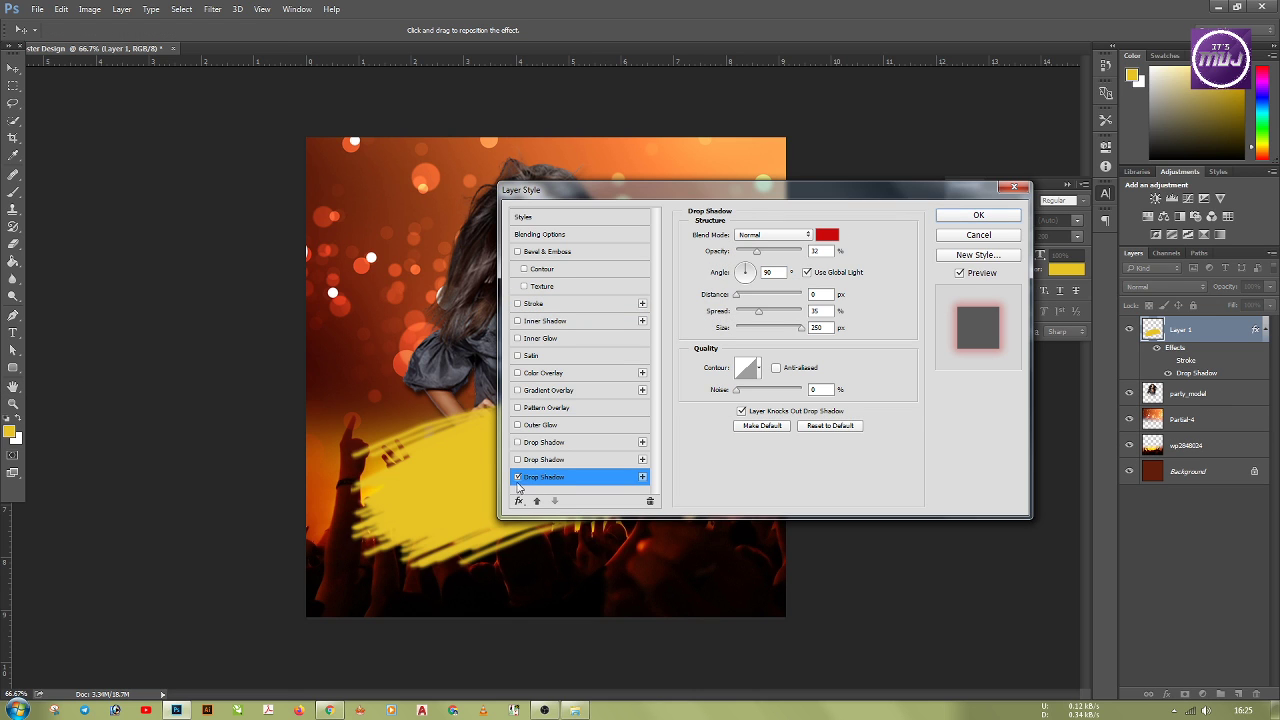
{"action": "left_click", "coordinate": [821, 237]}
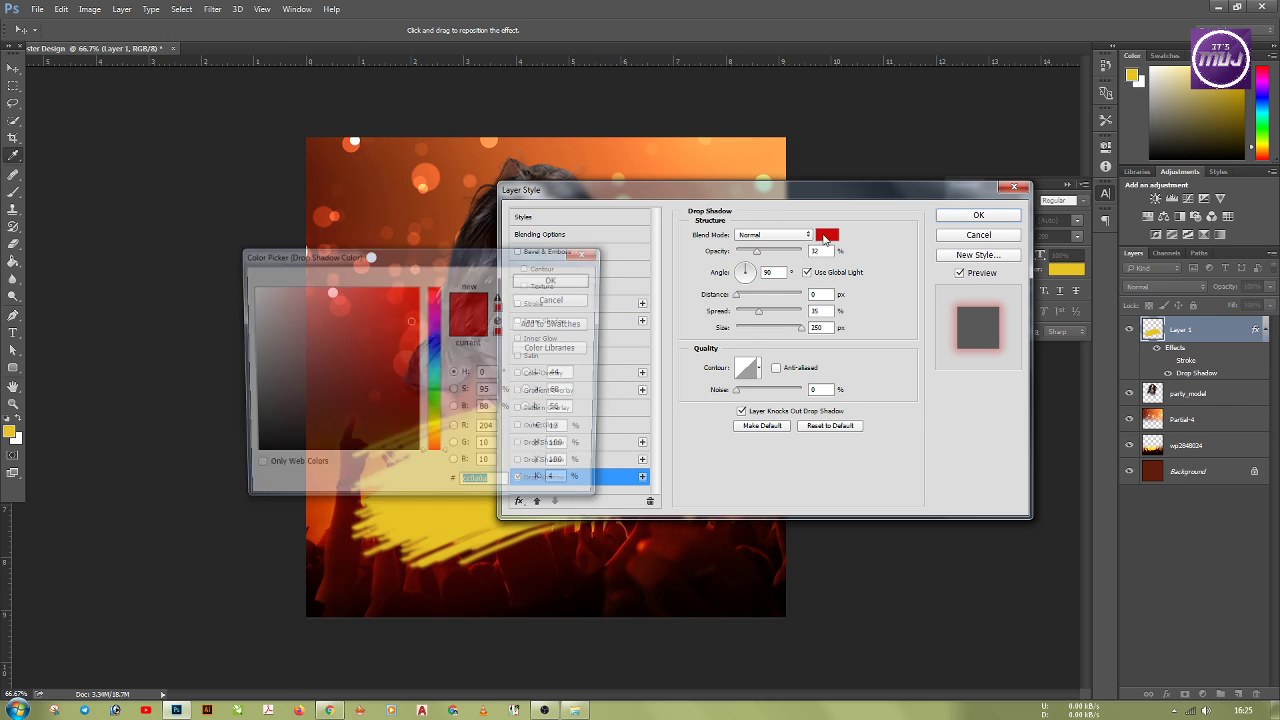
{"action": "type", "text": "000000"}
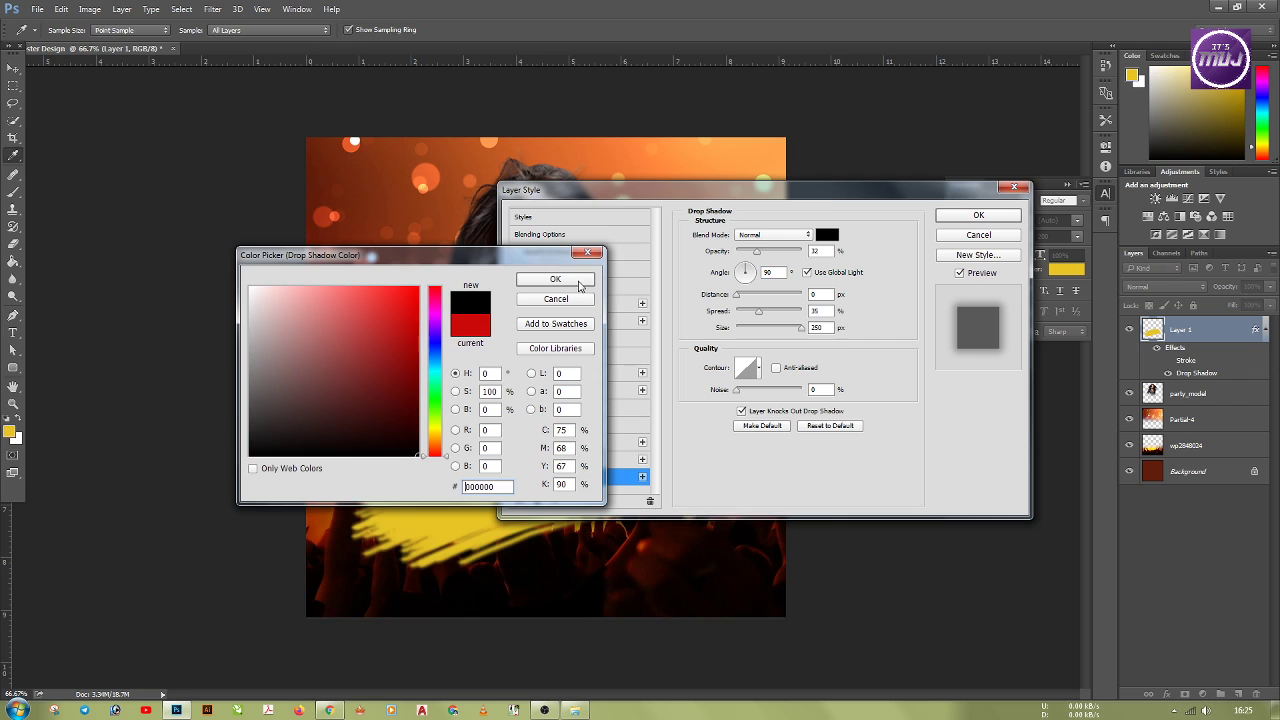
{"action": "left_click", "coordinate": [578, 281]}
{"action": "left_click_drag", "start_coordinate": [789, 330], "coordinate": [753, 317]}
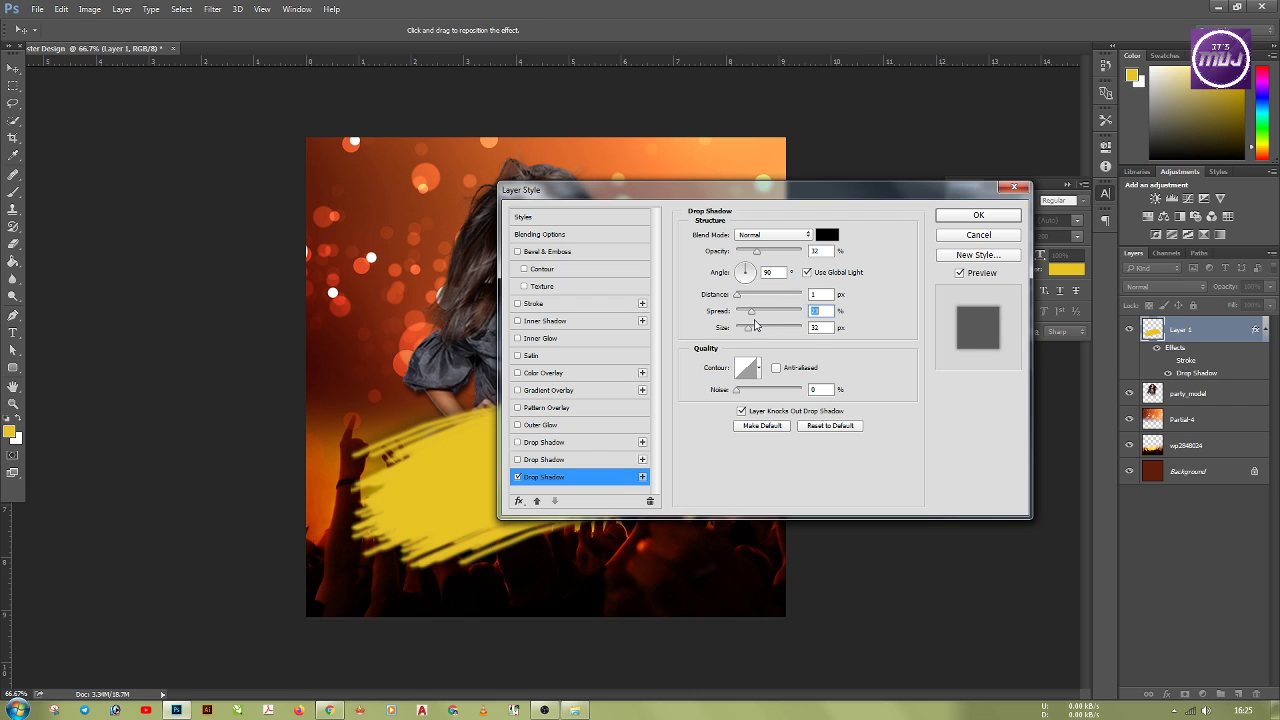
{"action": "left_click_drag", "start_coordinate": [757, 255], "coordinate": [773, 258]}
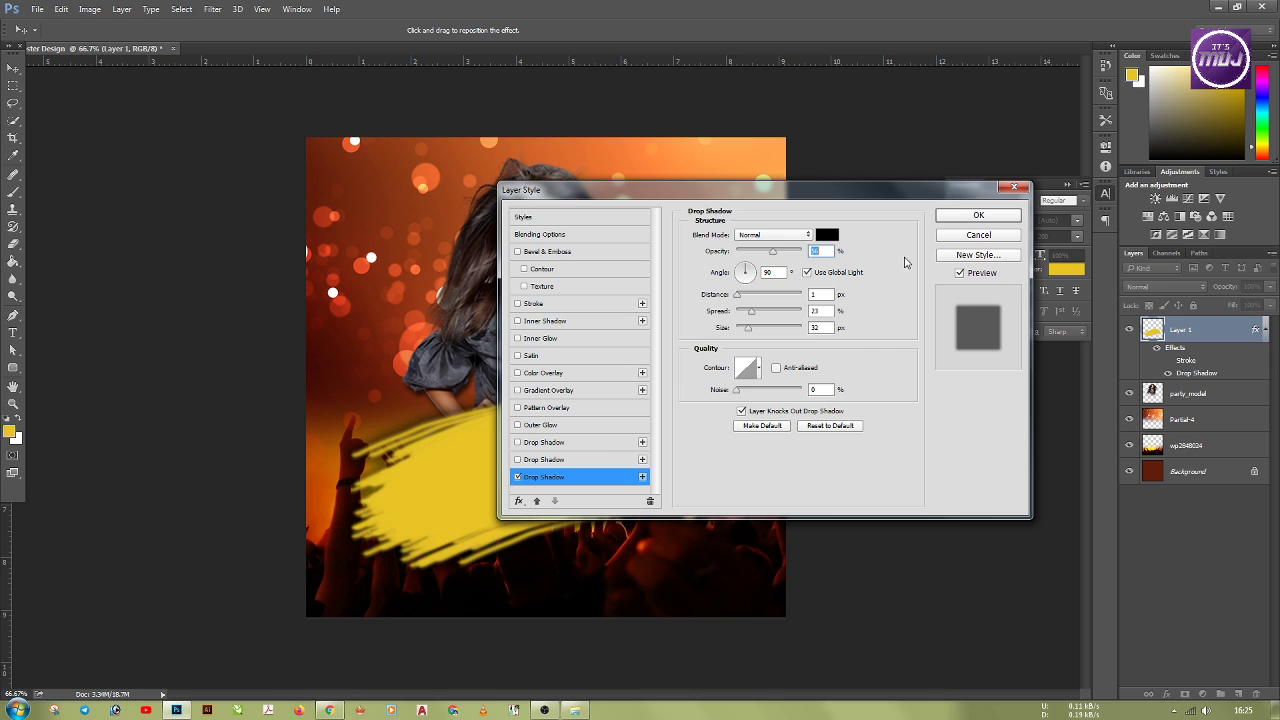
{"action": "left_click", "coordinate": [979, 216]}
Step: Scale the yellow band to about 87%, stretch it slightly wider, and shift the model slightly to the right
{"action": "left_click_drag", "start_coordinate": [631, 470], "coordinate": [635, 469]}
{"action": "left_click", "coordinate": [741, 564]}
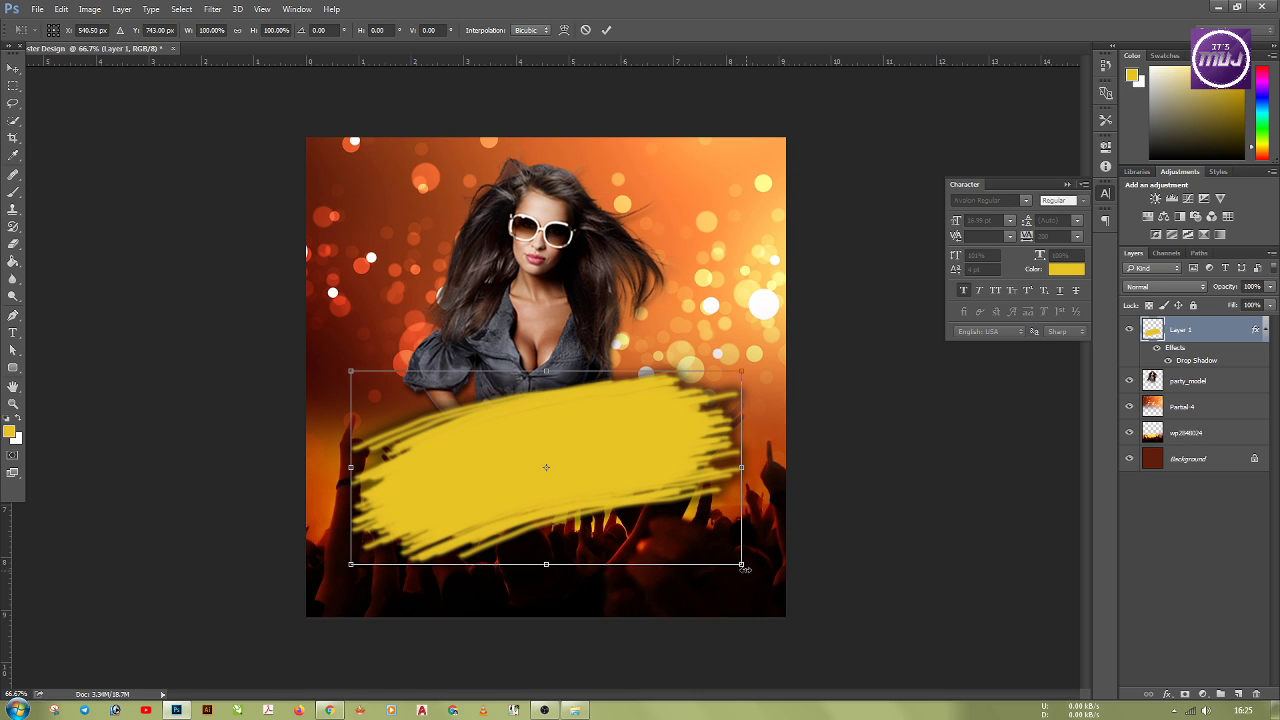
{"action": "left_click_drag", "start_coordinate": [741, 564], "coordinate": [716, 551]}
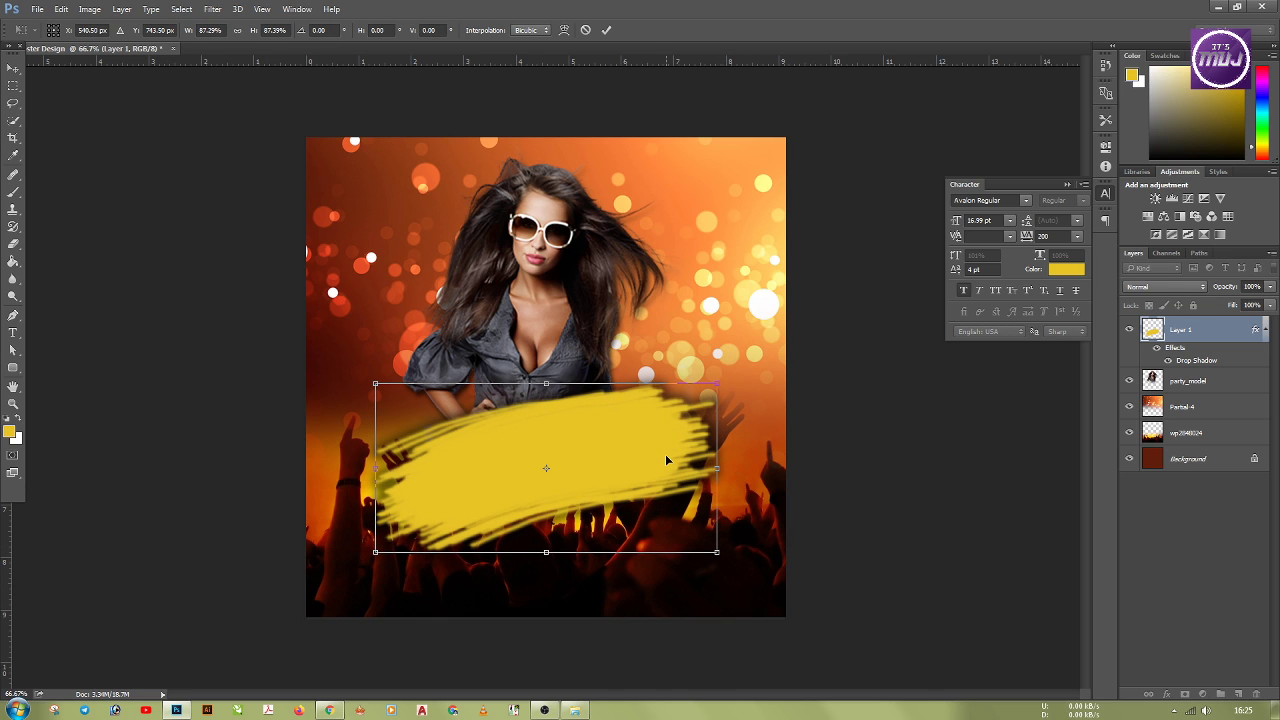
{"action": "left_click_drag", "start_coordinate": [718, 468], "coordinate": [755, 458]}
{"action": "key", "text": "Return"}
{"action": "left_click_drag", "start_coordinate": [661, 452], "coordinate": [643, 451]}
{"action": "left_click", "coordinate": [578, 298]}
{"action": "left_click_drag", "start_coordinate": [555, 297], "coordinate": [567, 292]}
Step: Rotate the yellow band 2.67° clockwise and nudge it slightly upward
{"action": "left_click", "coordinate": [618, 445]}
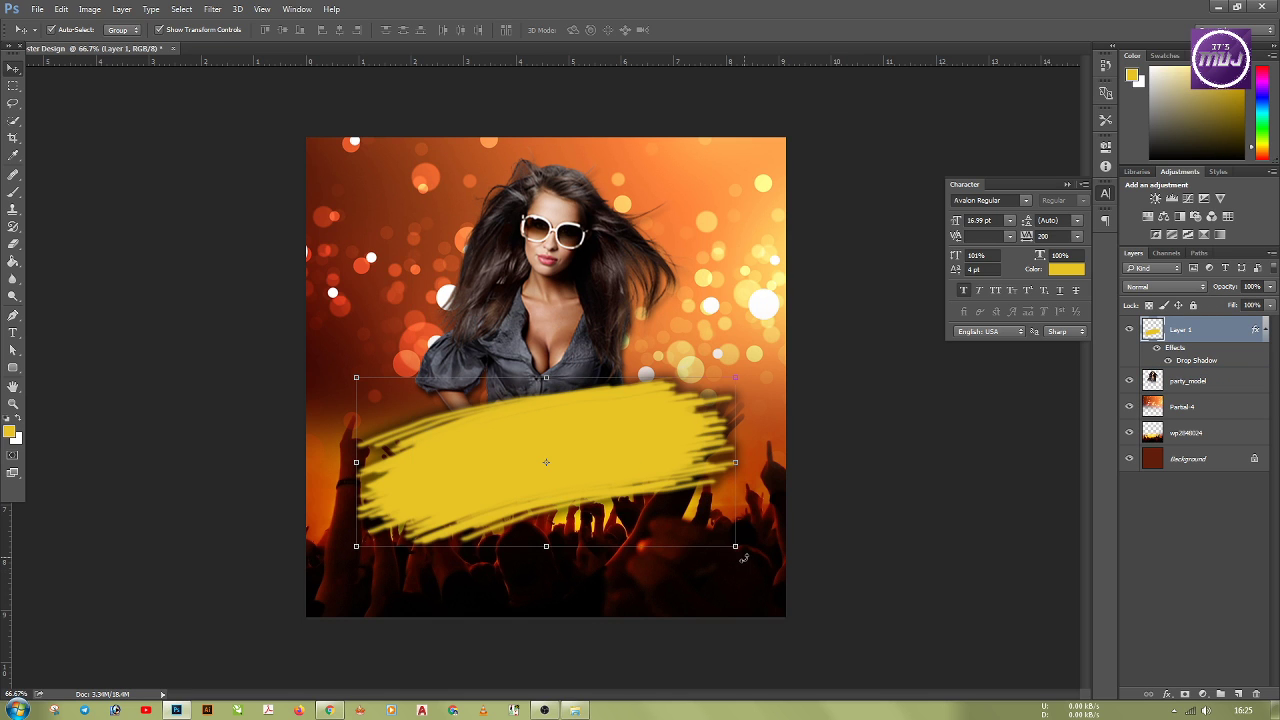
{"action": "left_click_drag", "start_coordinate": [744, 558], "coordinate": [743, 568]}
{"action": "key", "text": "Return"}
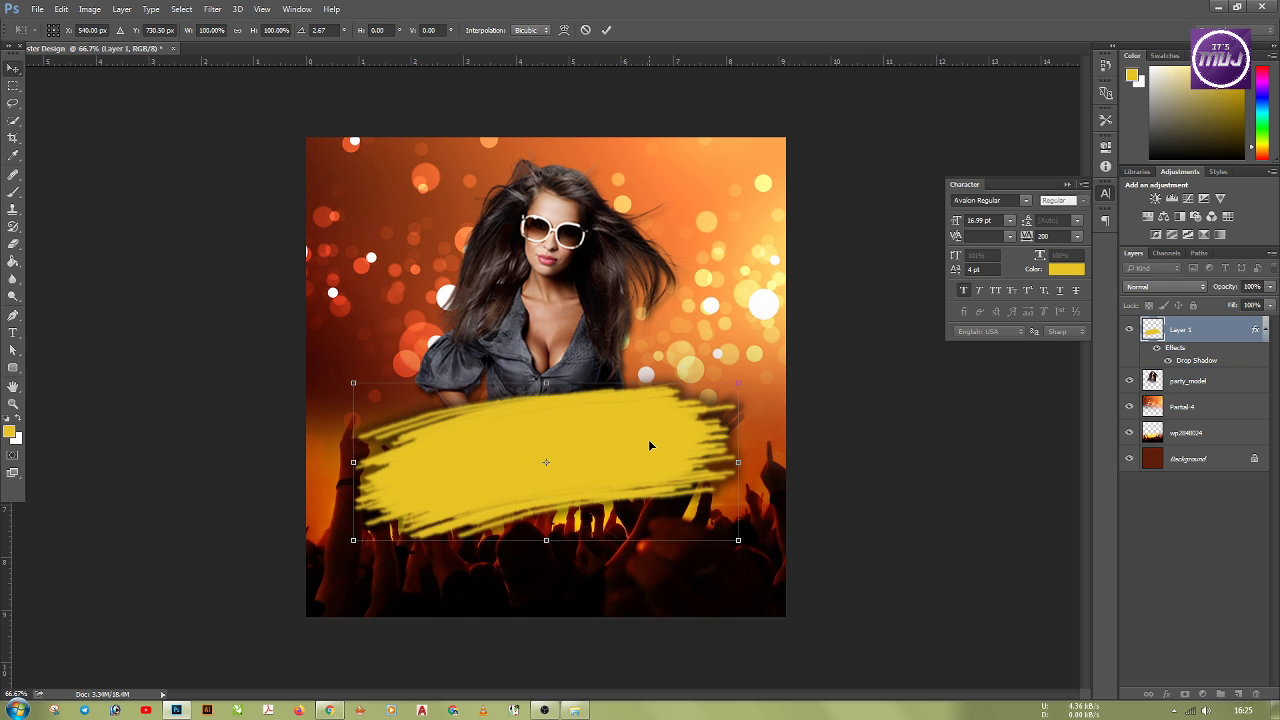
{"action": "left_click_drag", "start_coordinate": [646, 460], "coordinate": [642, 453]}
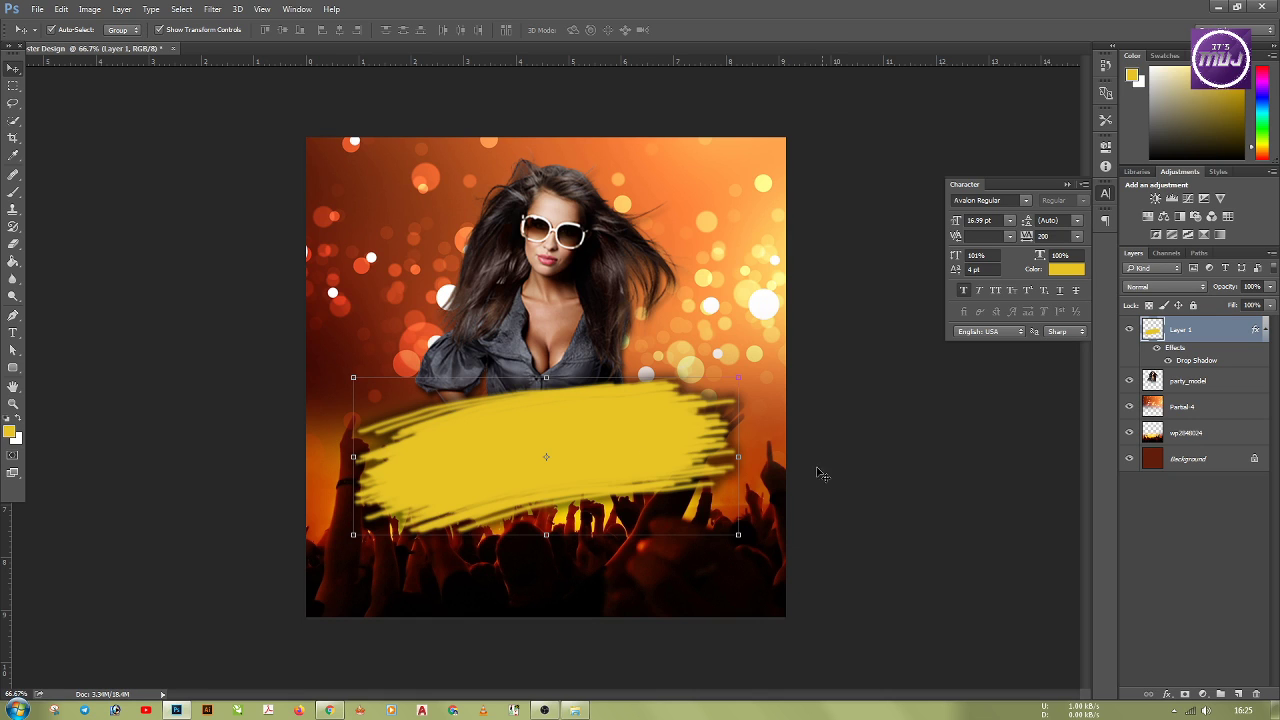
{"action": "left_click", "coordinate": [845, 447]}
{"action": "left_click", "coordinate": [634, 456]}
{"action": "left_click_drag", "start_coordinate": [634, 456], "coordinate": [635, 464]}
{"action": "key", "text": "F8"}
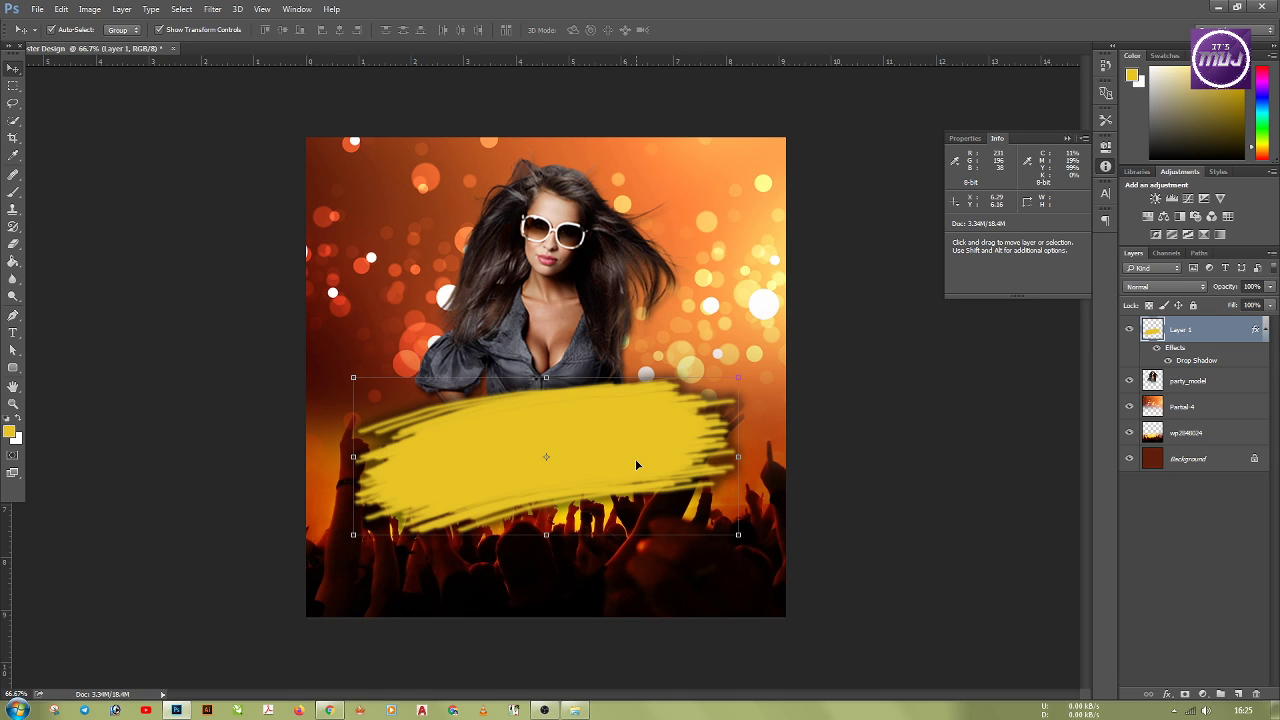
Step: Add a text layer reading FRIDAY on the yellow band
{"action": "key", "text": "t"}
{"action": "left_click", "coordinate": [525, 437]}
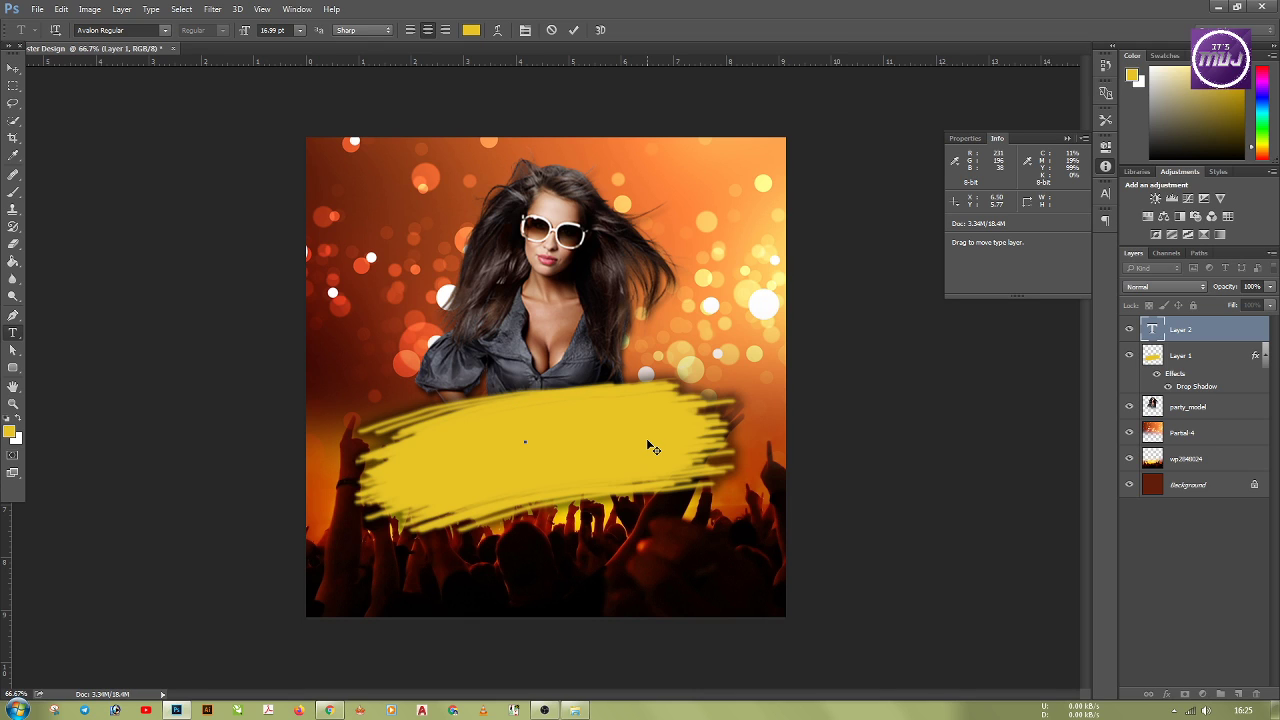
{"action": "type", "text": "NIGHT PA"}
{"action": "left_click", "coordinate": [14, 72]}
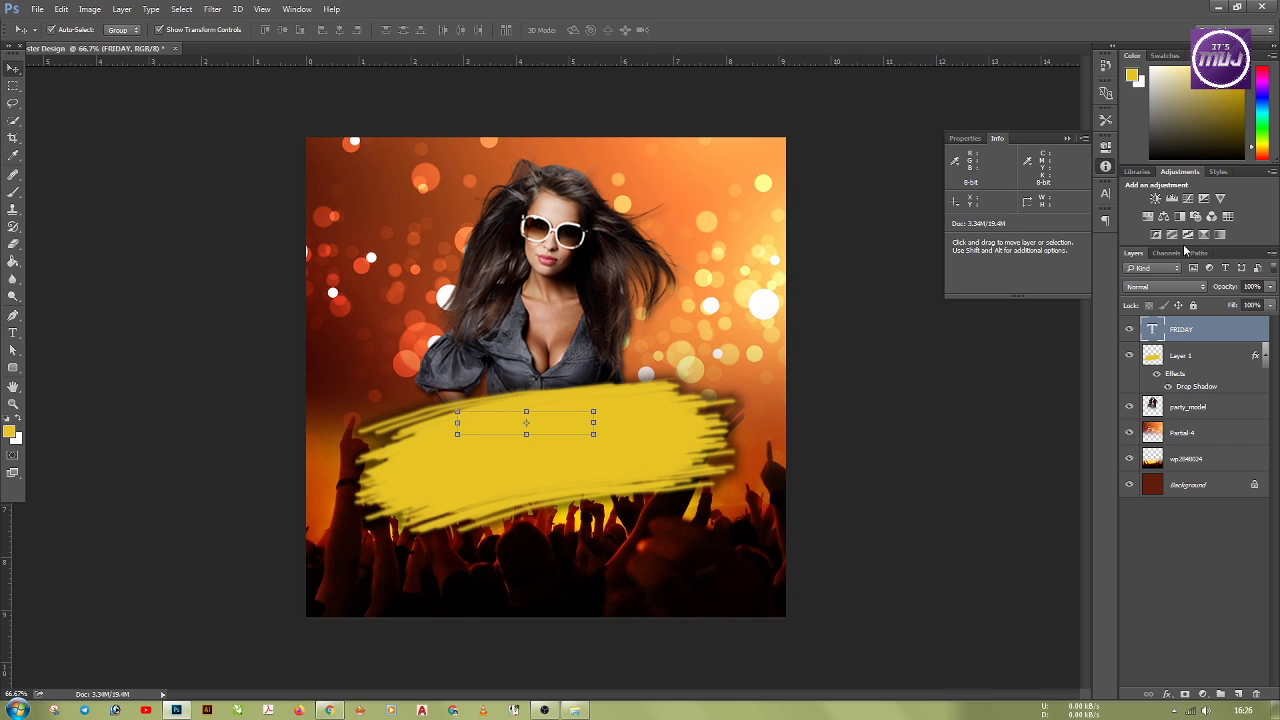
Step: Set the FRIDAY text colour to black 000000 and move the text slightly down and right on the band
{"action": "left_click", "coordinate": [1106, 193]}
{"action": "left_click", "coordinate": [1066, 269]}
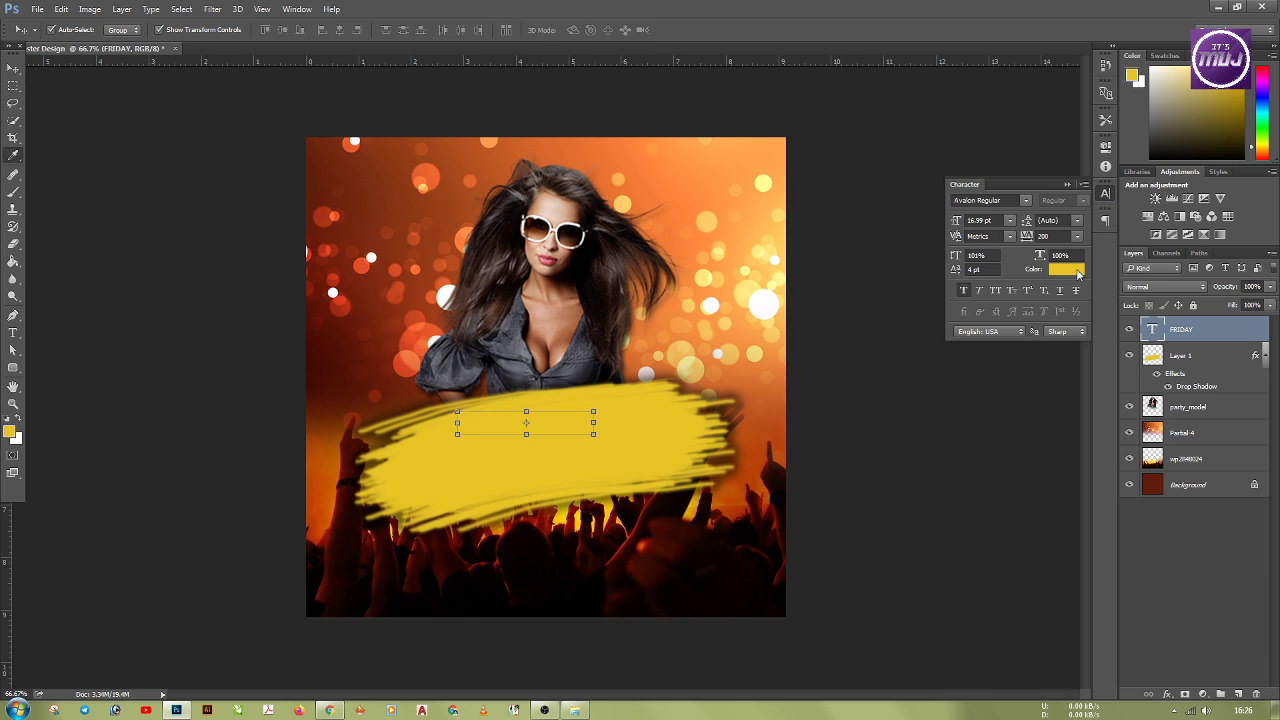
{"action": "type", "text": "ffffff"}
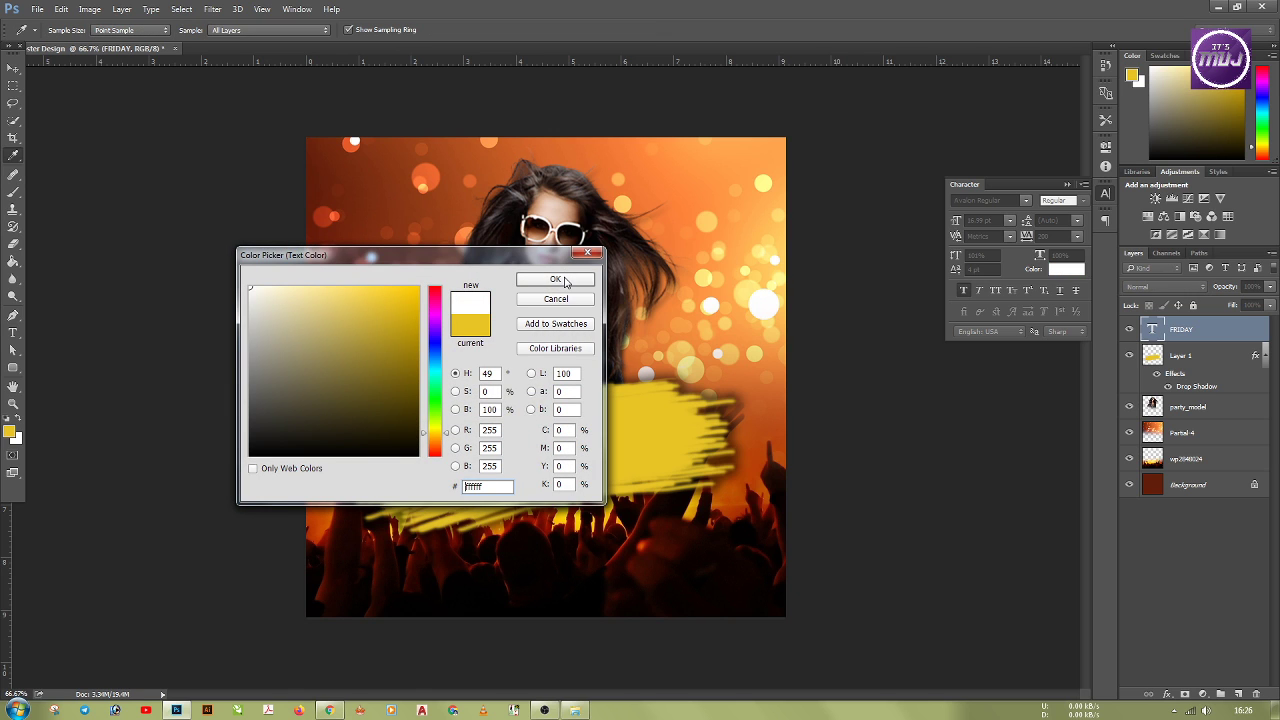
{"action": "type", "text": "000000"}
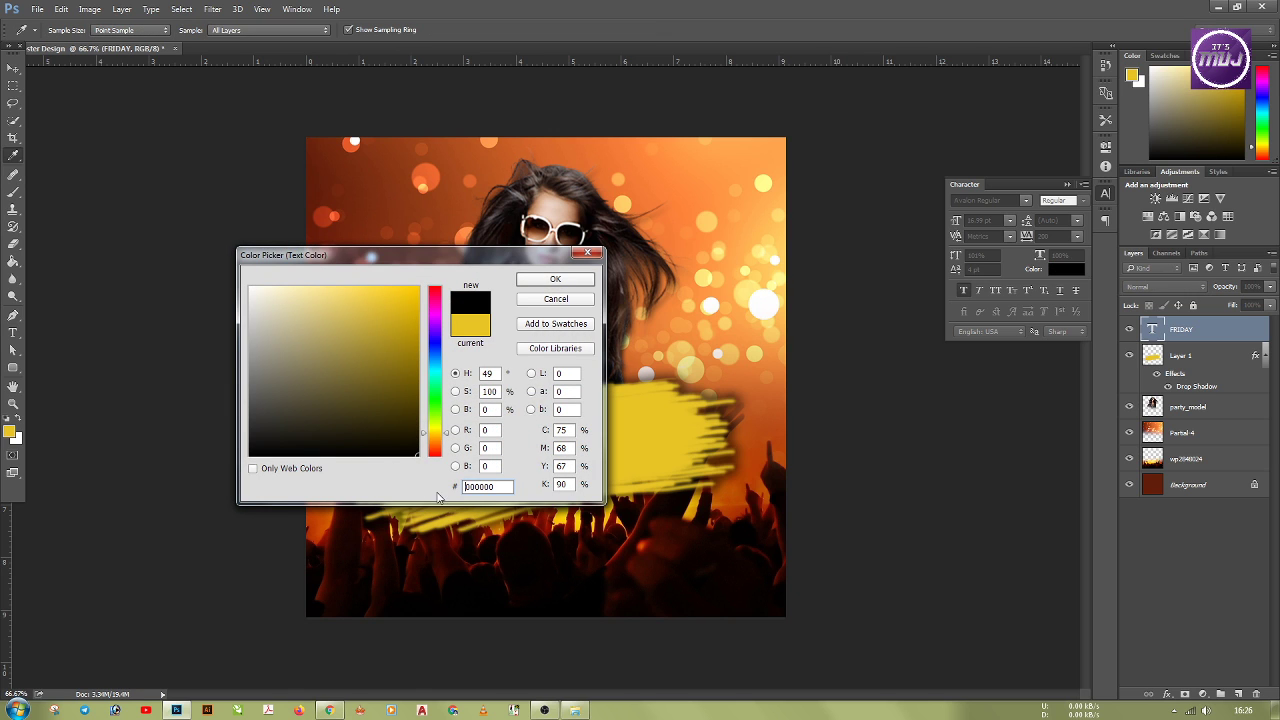
{"action": "left_click", "coordinate": [543, 282]}
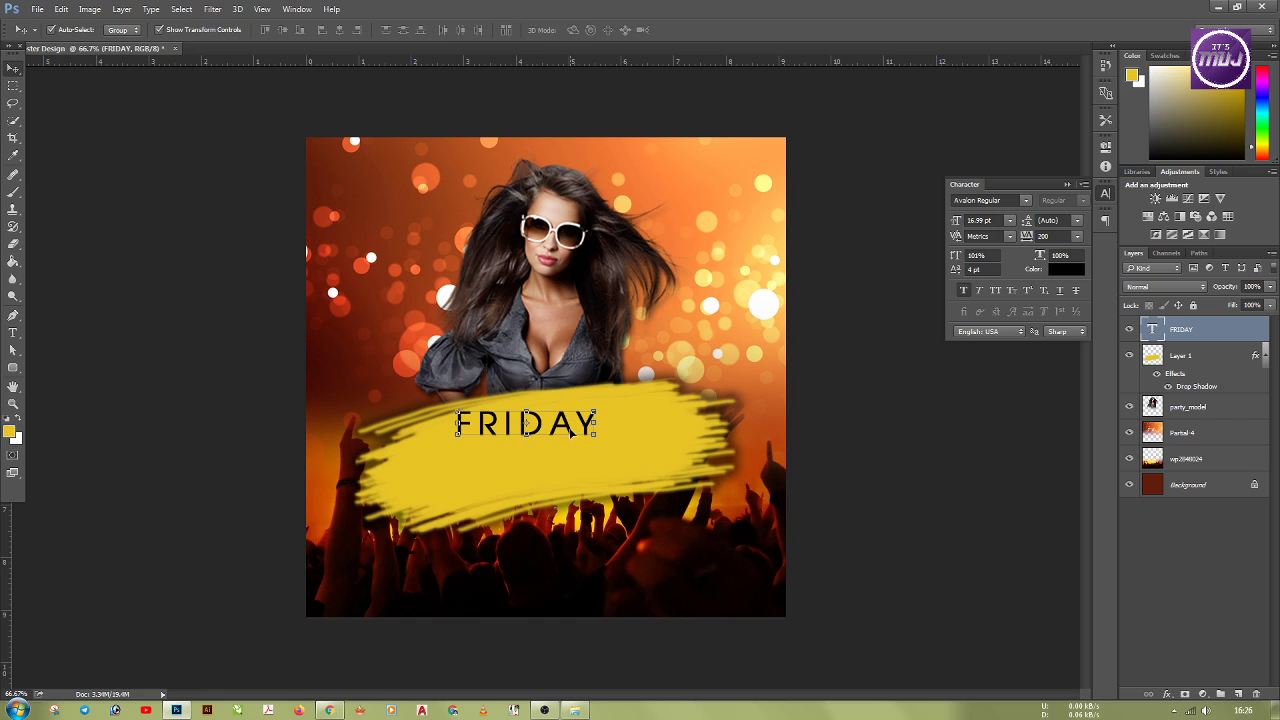
{"action": "left_click_drag", "start_coordinate": [571, 430], "coordinate": [582, 445]}
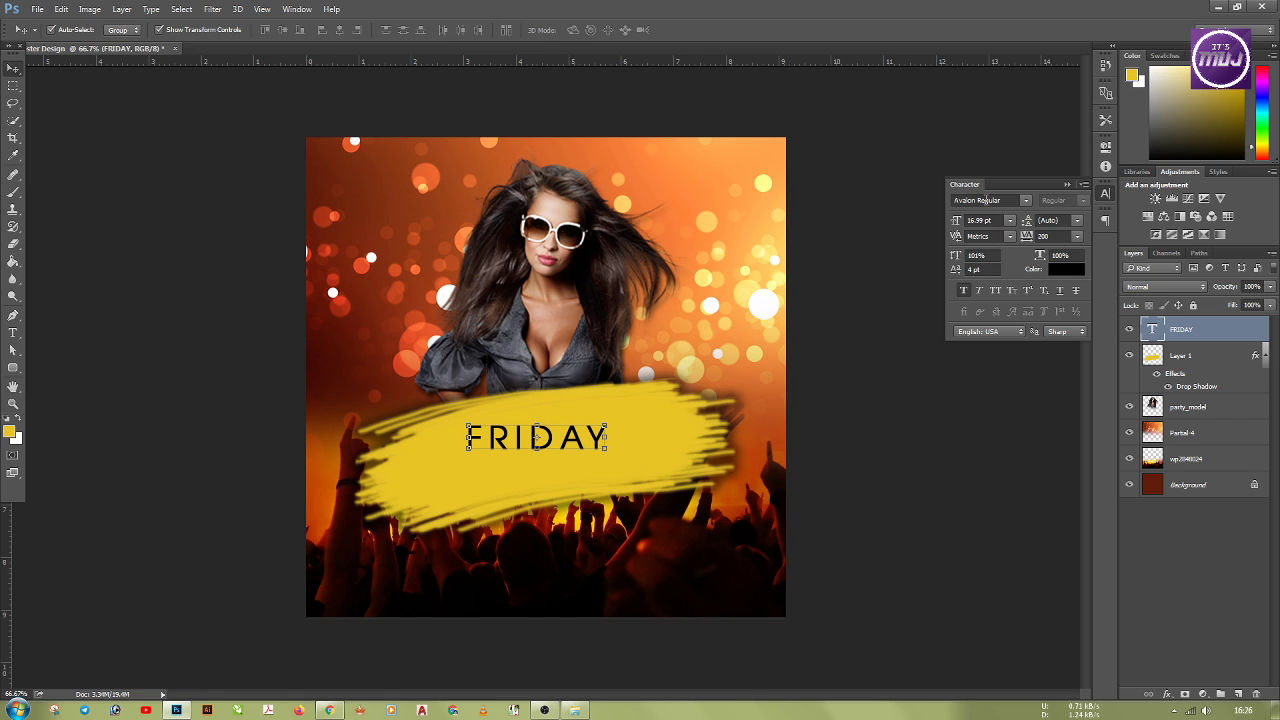
Step: Set the FRIDAY text's font to ATROX normal and its tracking to 0
{"action": "left_click", "coordinate": [1029, 203]}
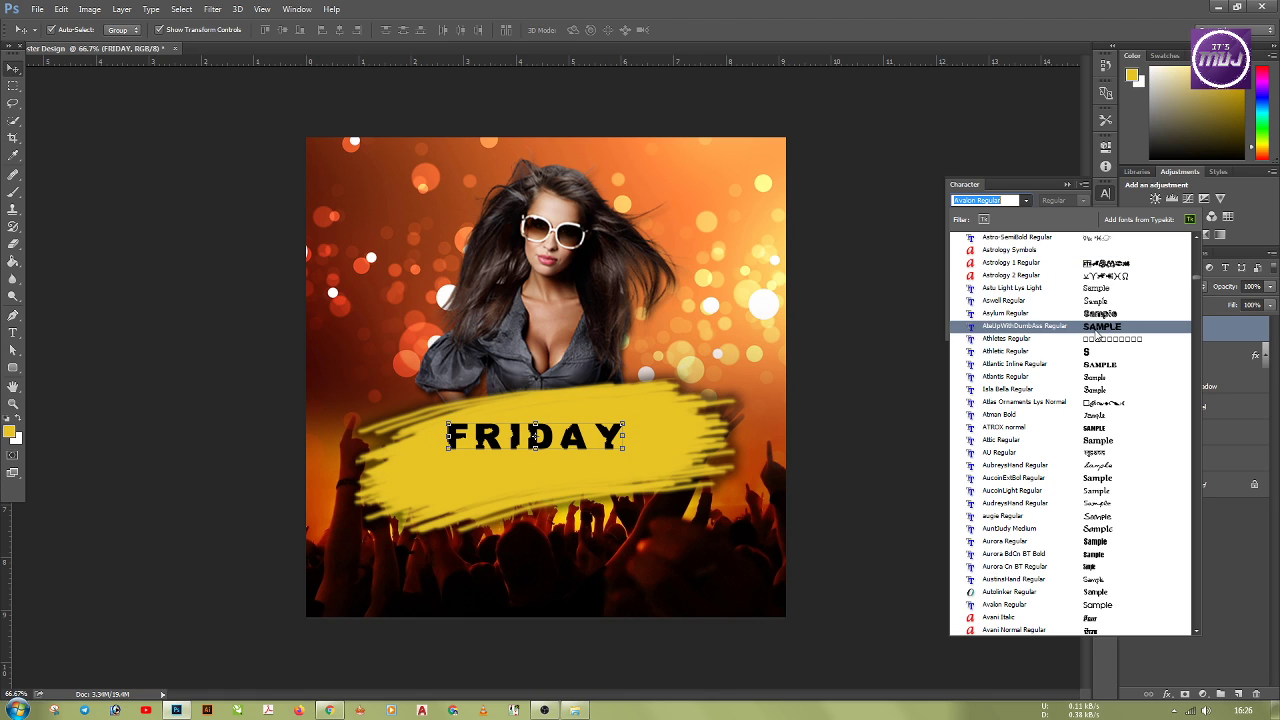
{"action": "left_click", "coordinate": [1090, 430]}
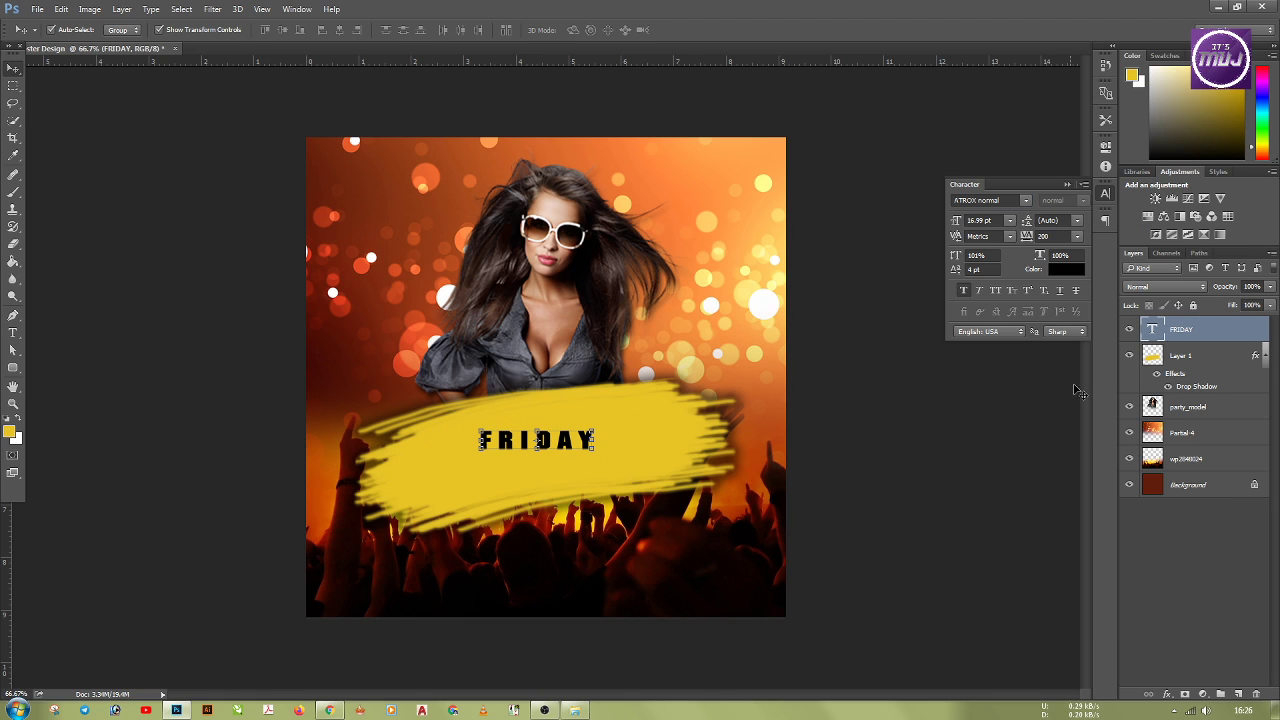
{"action": "left_click", "coordinate": [1027, 237]}
{"action": "type", "text": "60"}
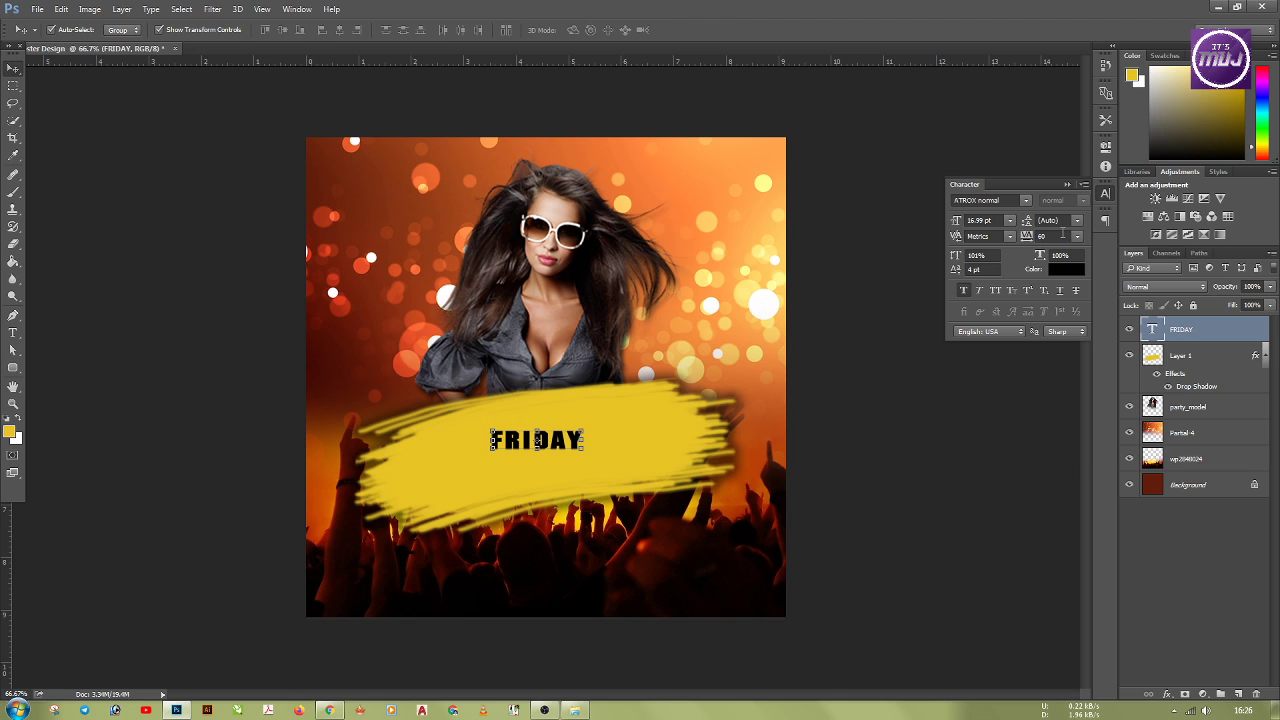
{"action": "left_click", "coordinate": [1078, 236]}
{"action": "left_click", "coordinate": [1062, 345]}
Step: Tilt the FRIDAY text about 10.8° counter-clockwise, scale it to about 281% and place it centrally on the yellow band
{"action": "left_click_drag", "start_coordinate": [582, 458], "coordinate": [588, 470]}
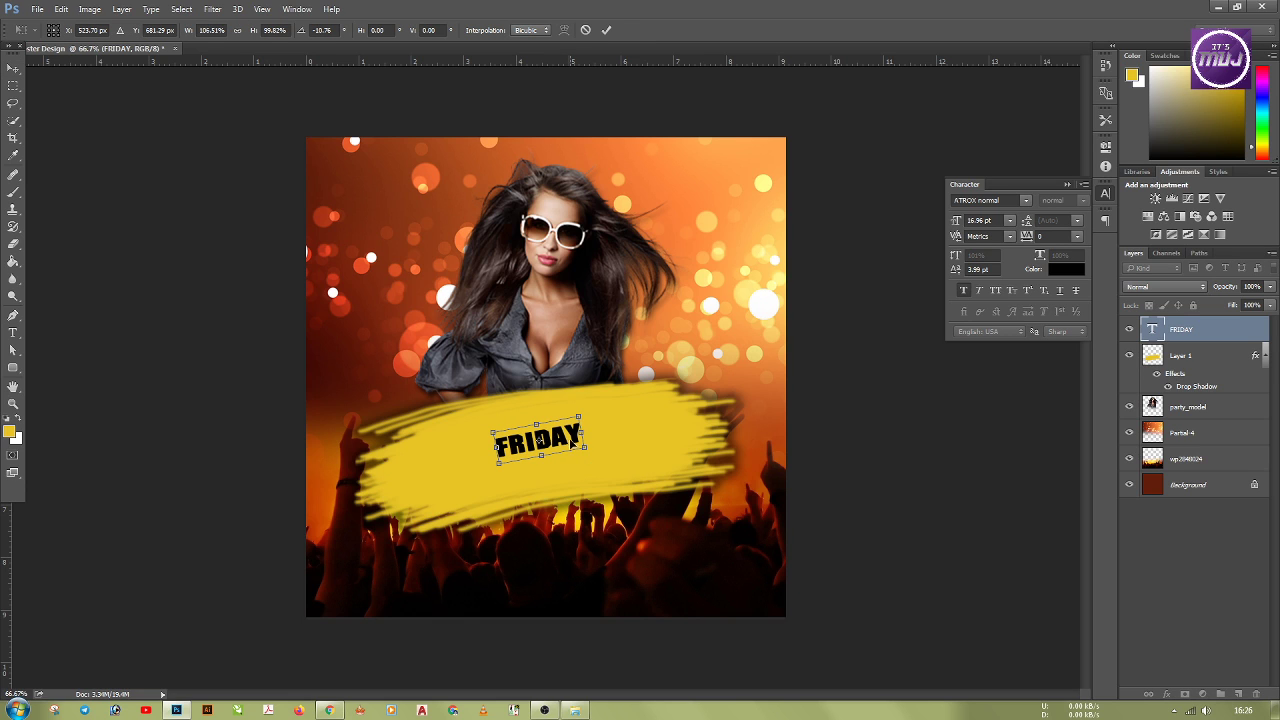
{"action": "key", "text": "Escape"}
{"action": "key", "text": "ctrl+t"}
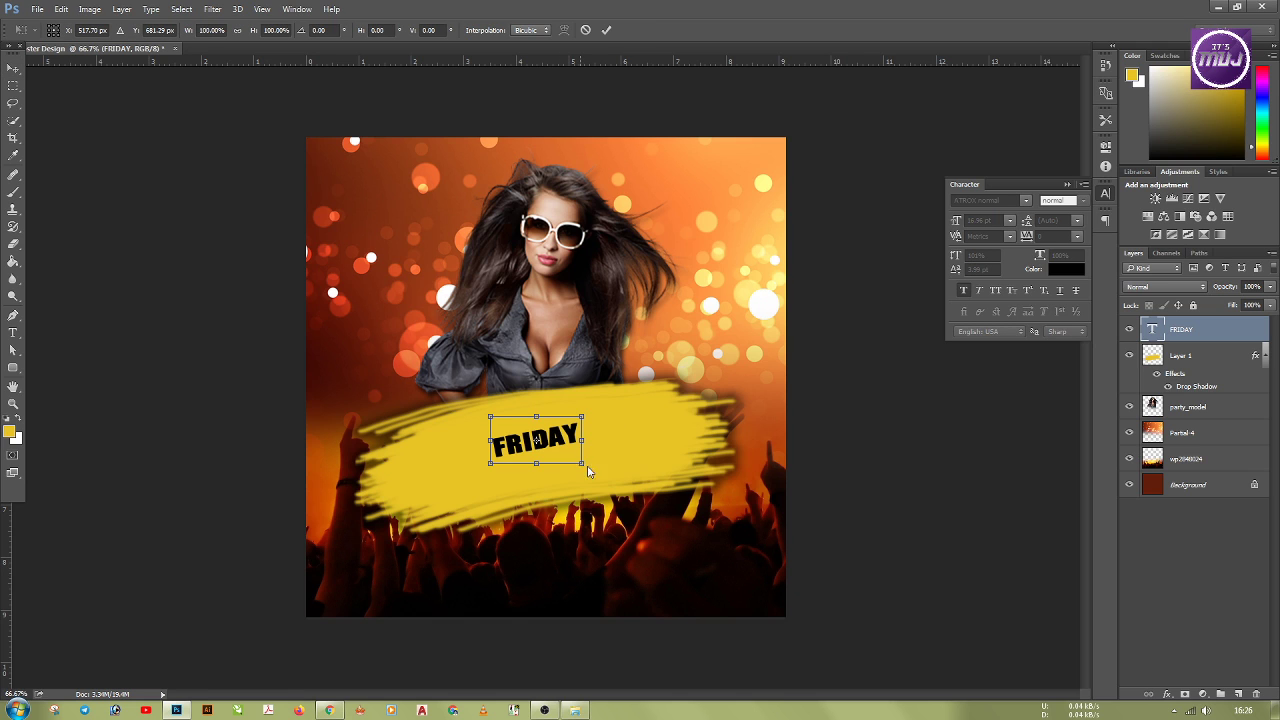
{"action": "left_click_drag", "start_coordinate": [584, 466], "coordinate": [665, 507]}
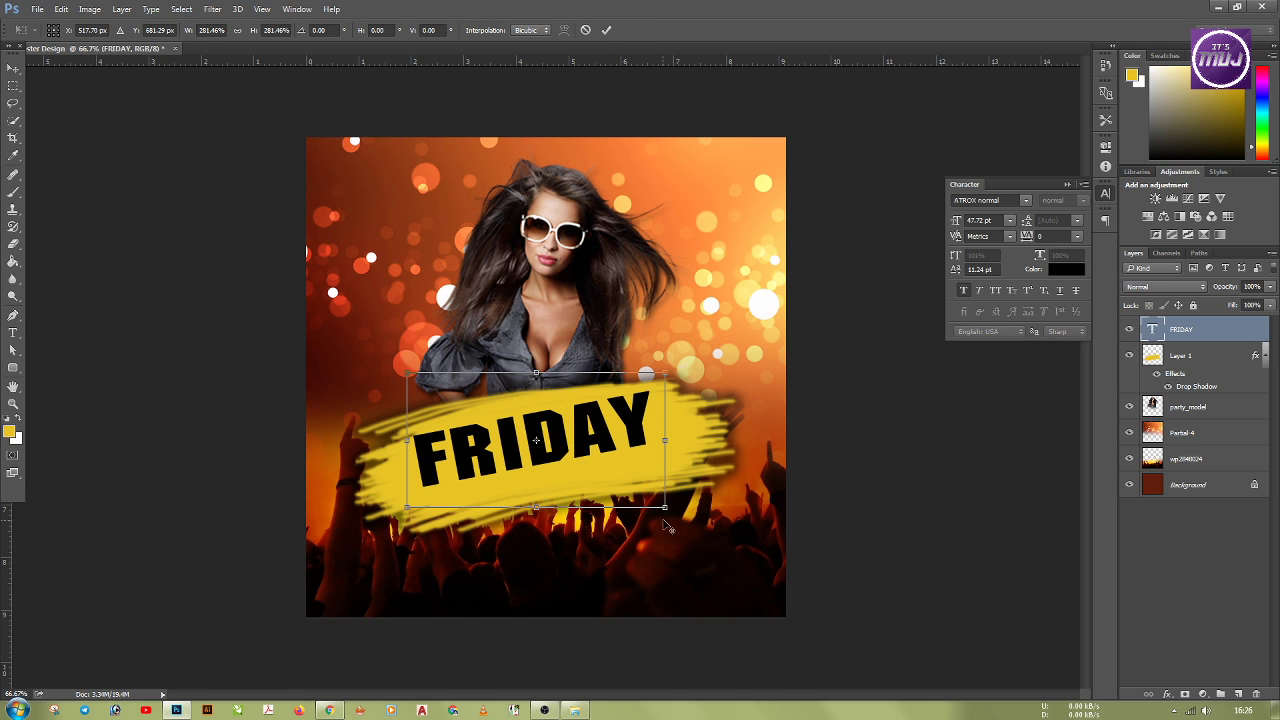
{"action": "key", "text": "Return"}
{"action": "left_click_drag", "start_coordinate": [598, 445], "coordinate": [606, 446]}
Step: Nudge the enlarged FRIDAY text slightly upward on the yellow band
{"action": "left_click", "coordinate": [884, 440]}
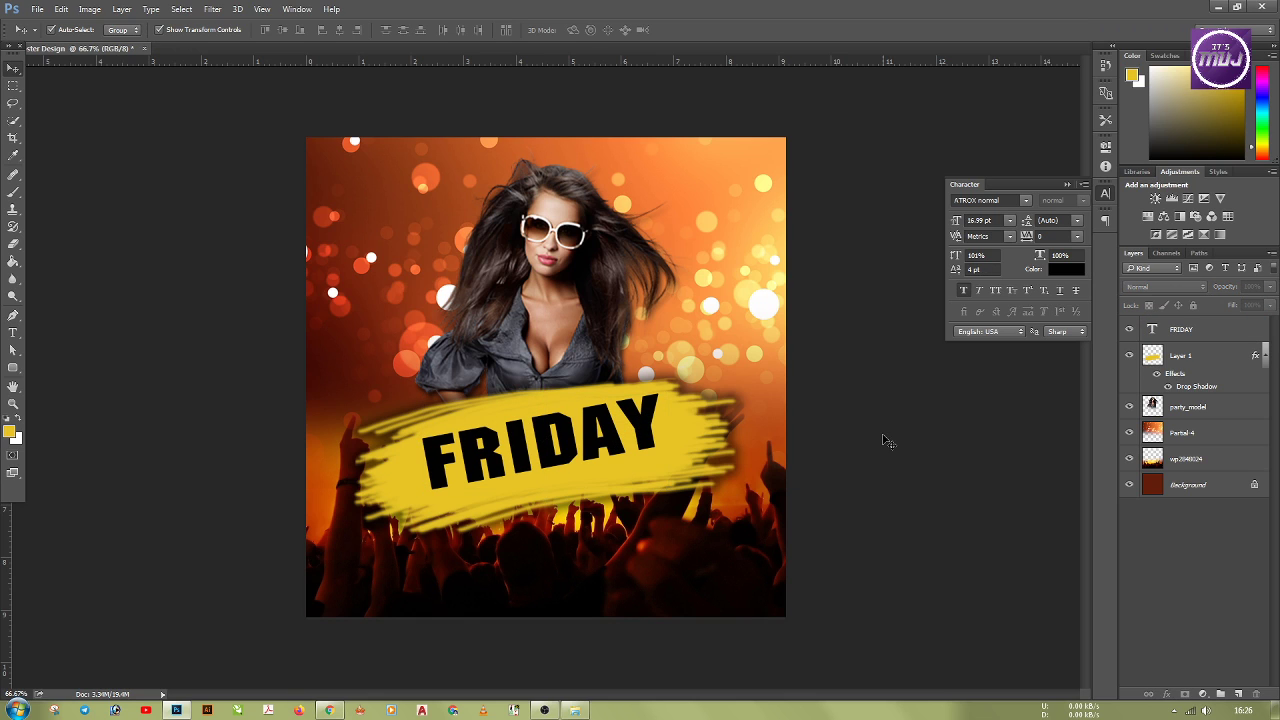
{"action": "left_click", "coordinate": [621, 452]}
{"action": "left_click", "coordinate": [916, 432]}
{"action": "left_click", "coordinate": [545, 445]}
{"action": "key", "text": "ctrl+t"}
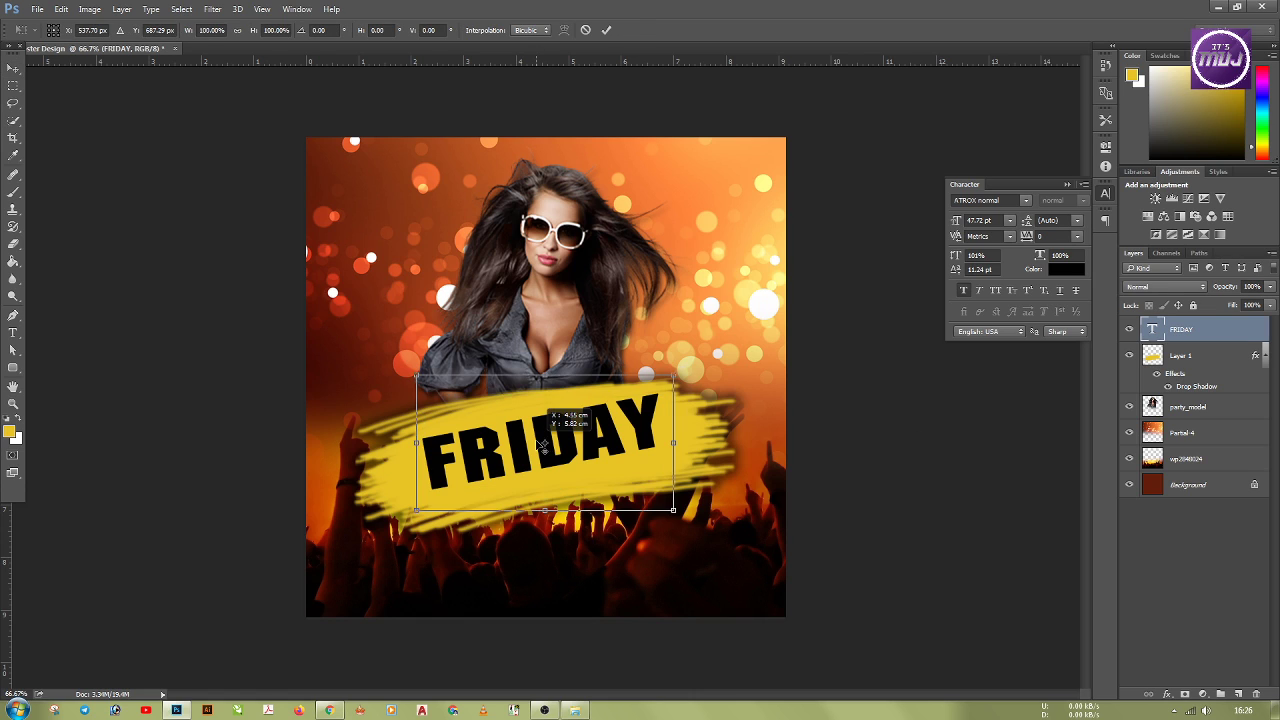
{"action": "key", "text": "Return"}
{"action": "left_click_drag", "start_coordinate": [543, 445], "coordinate": [514, 442]}
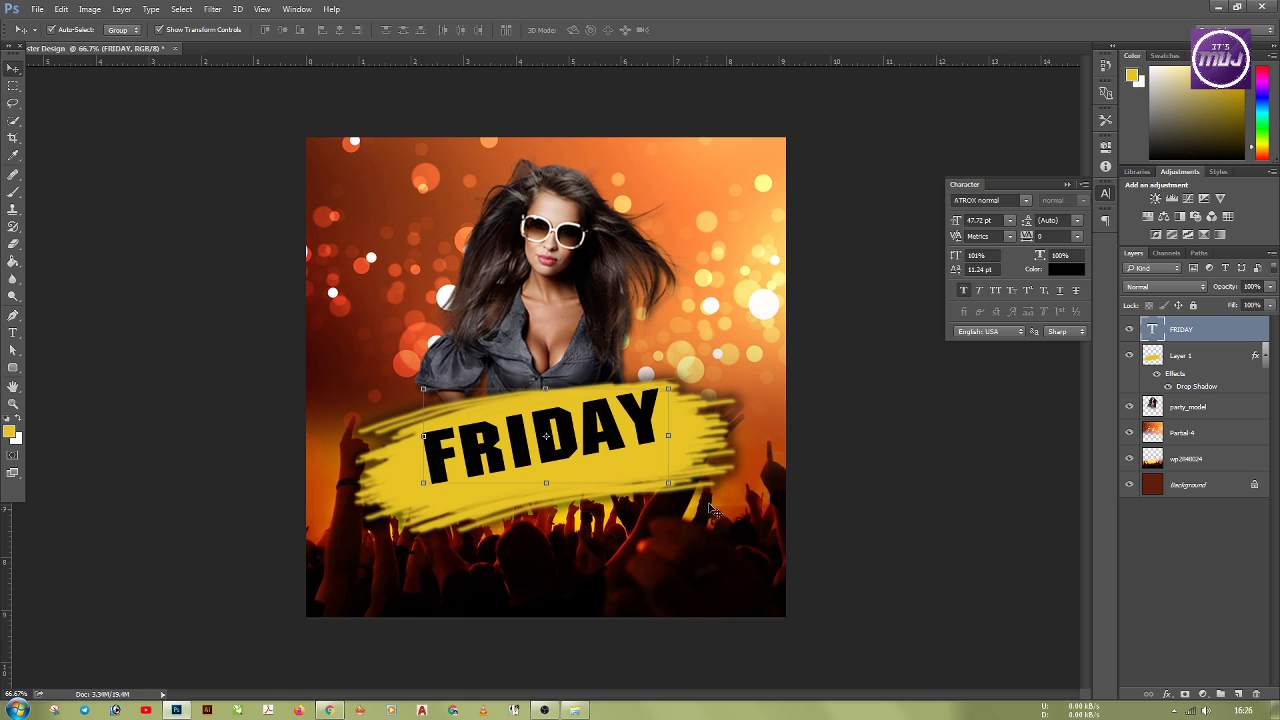
Step: Add the text MUSIC & DRINK NIGHT on the yellow band just below FRIDAY
{"action": "left_click", "coordinate": [698, 450]}
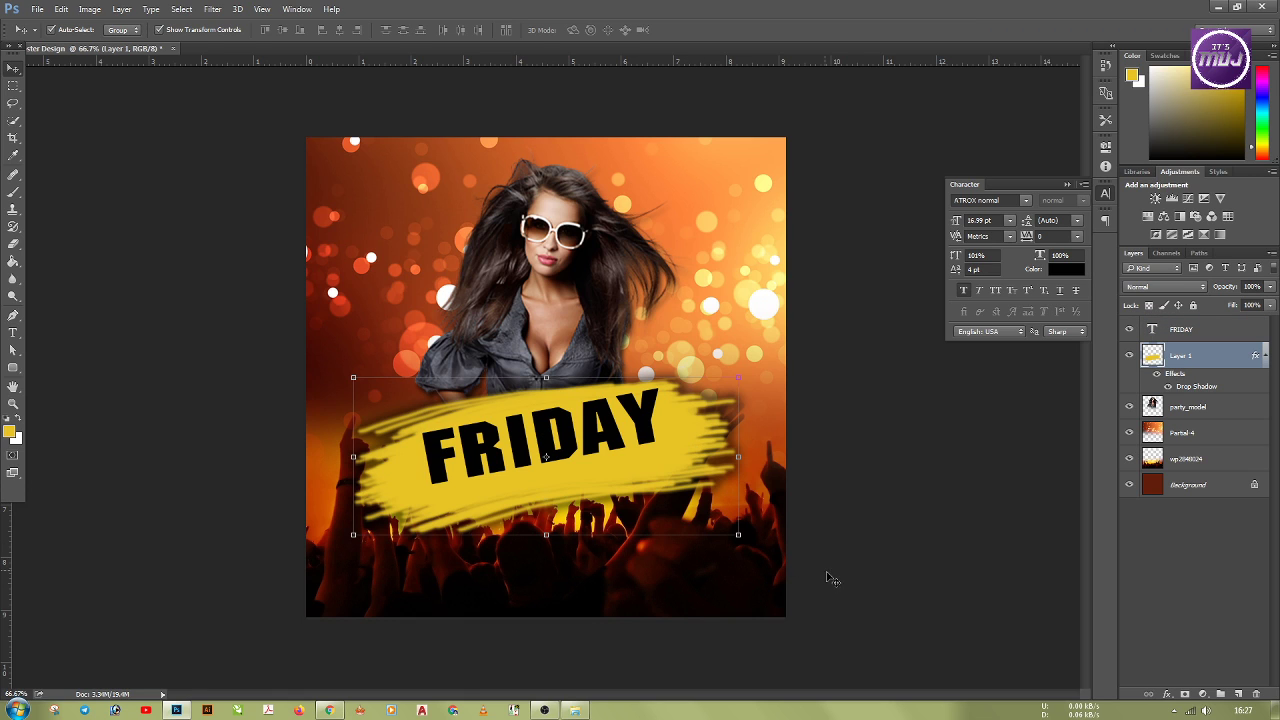
{"action": "key", "text": "t"}
{"action": "left_click", "coordinate": [521, 497]}
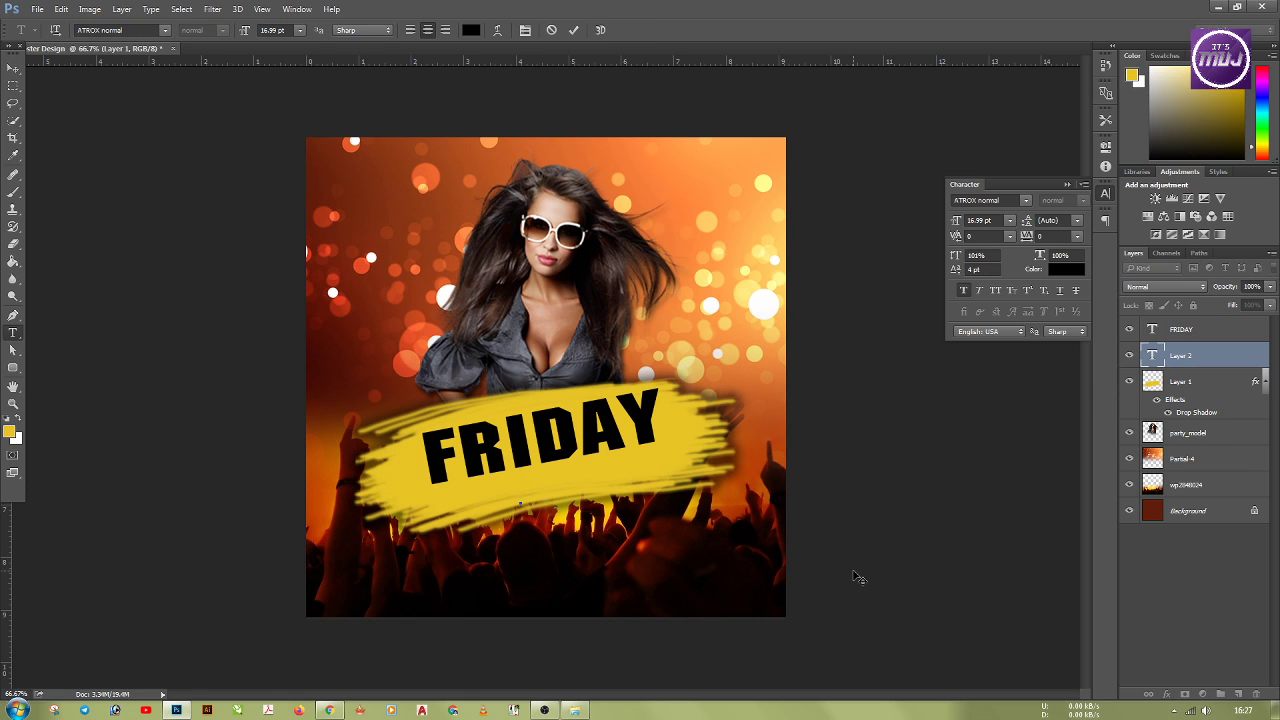
{"action": "type", "text": "MUSIC"}
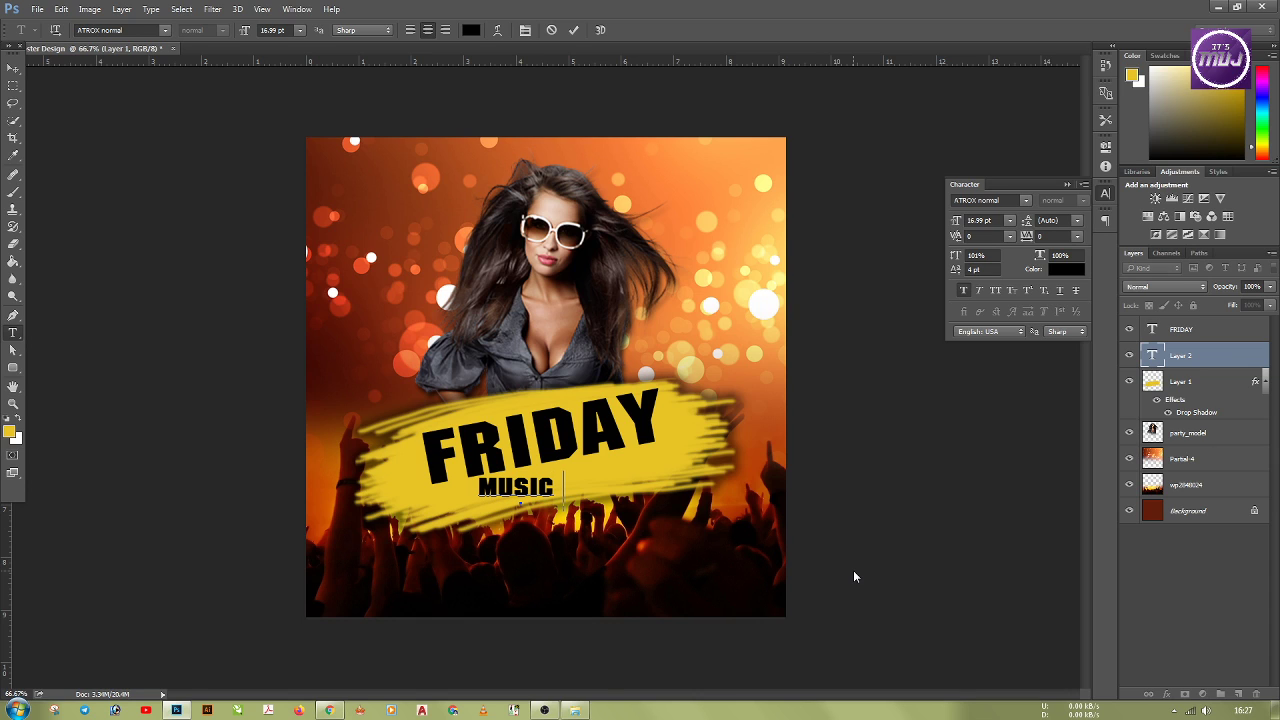
{"action": "type", "text": " &"}
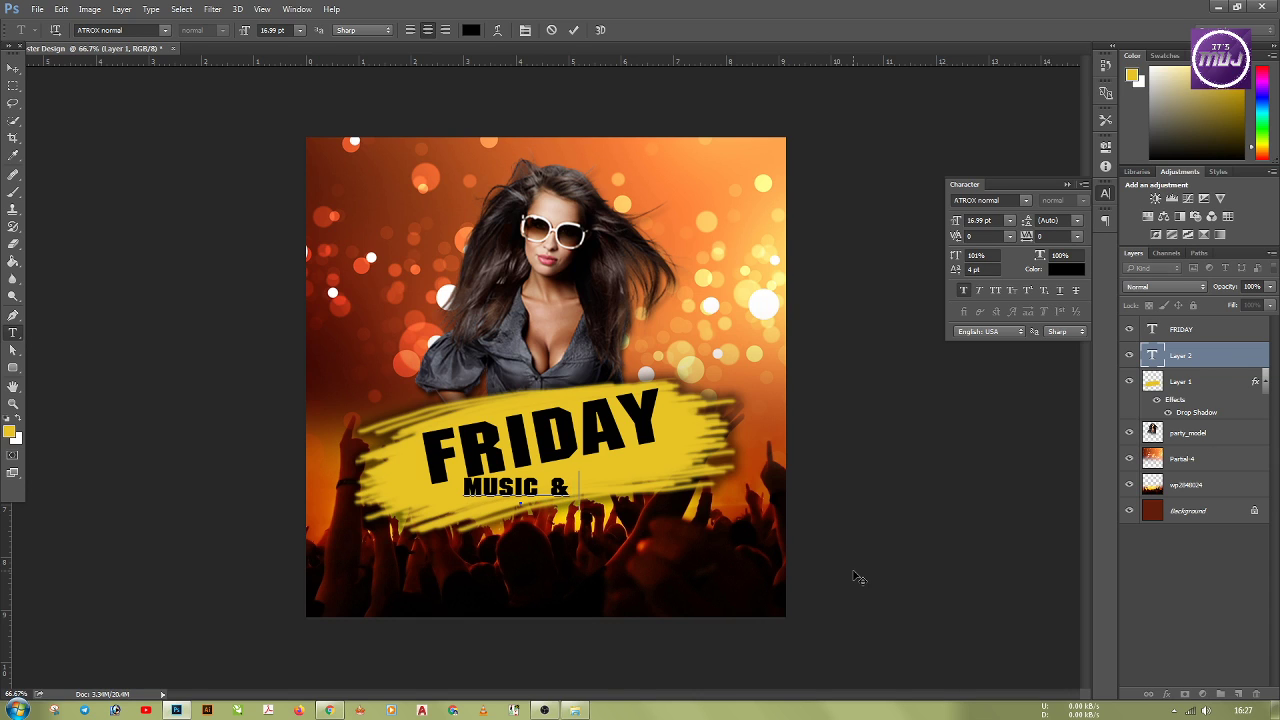
{"action": "type", "text": " DRE"}
{"action": "key", "text": "BackSpace"}
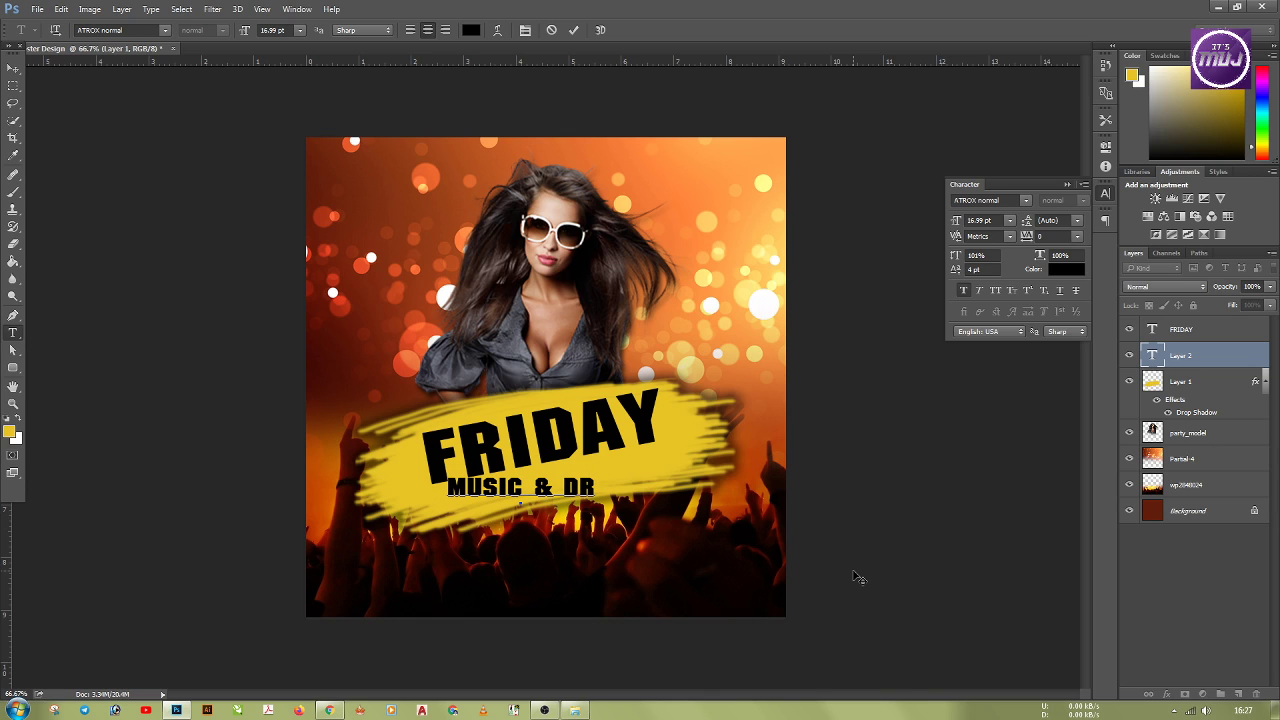
{"action": "type", "text": "INK NI"}
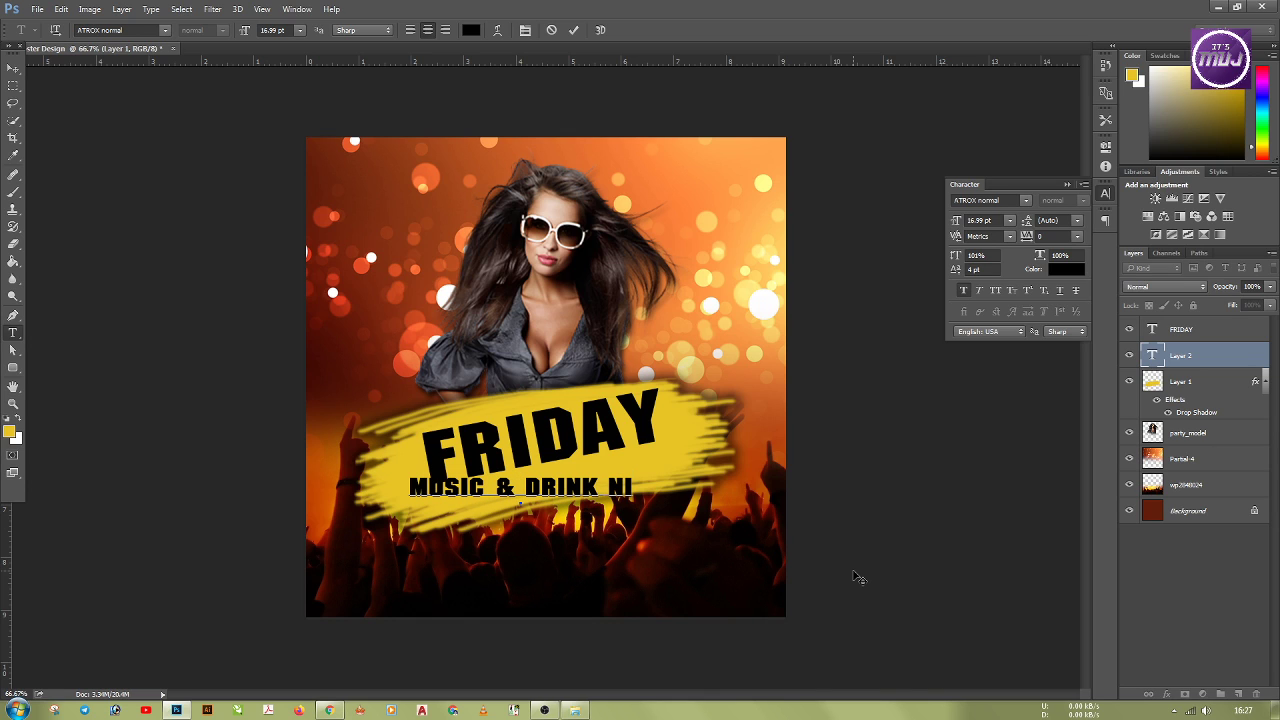
{"action": "type", "text": "GHT"}
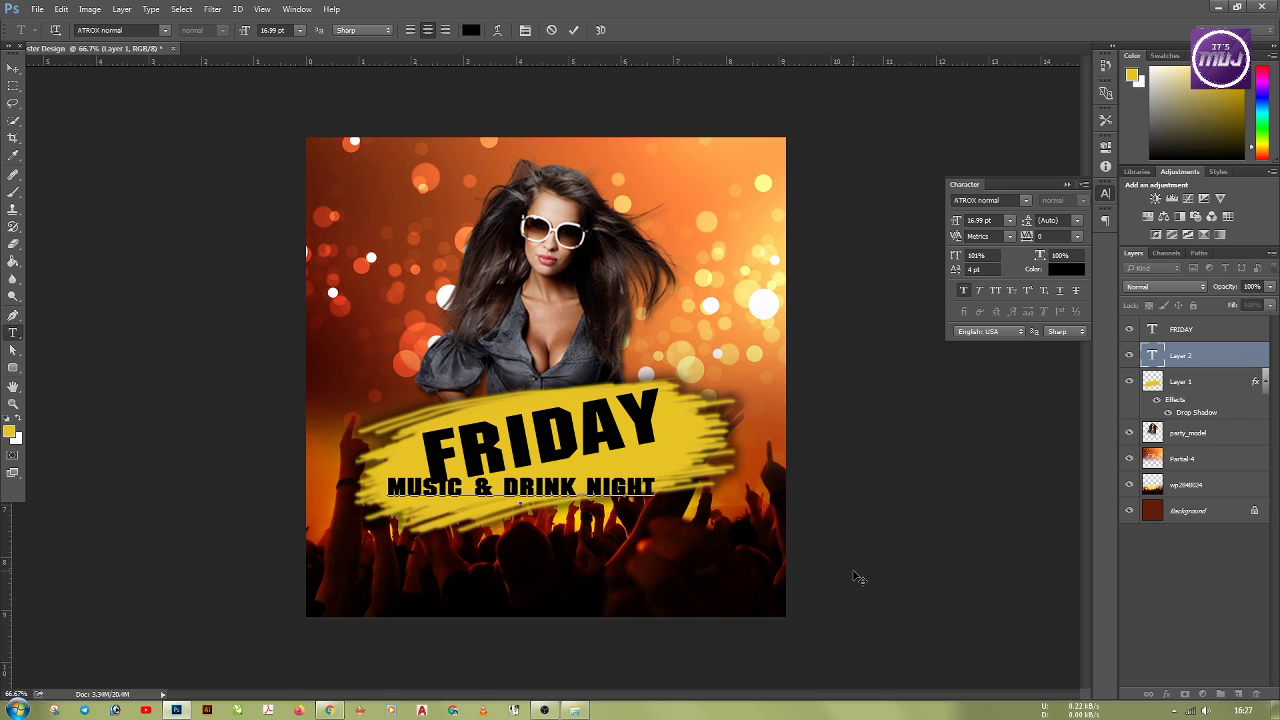
{"action": "left_click", "coordinate": [13, 67]}
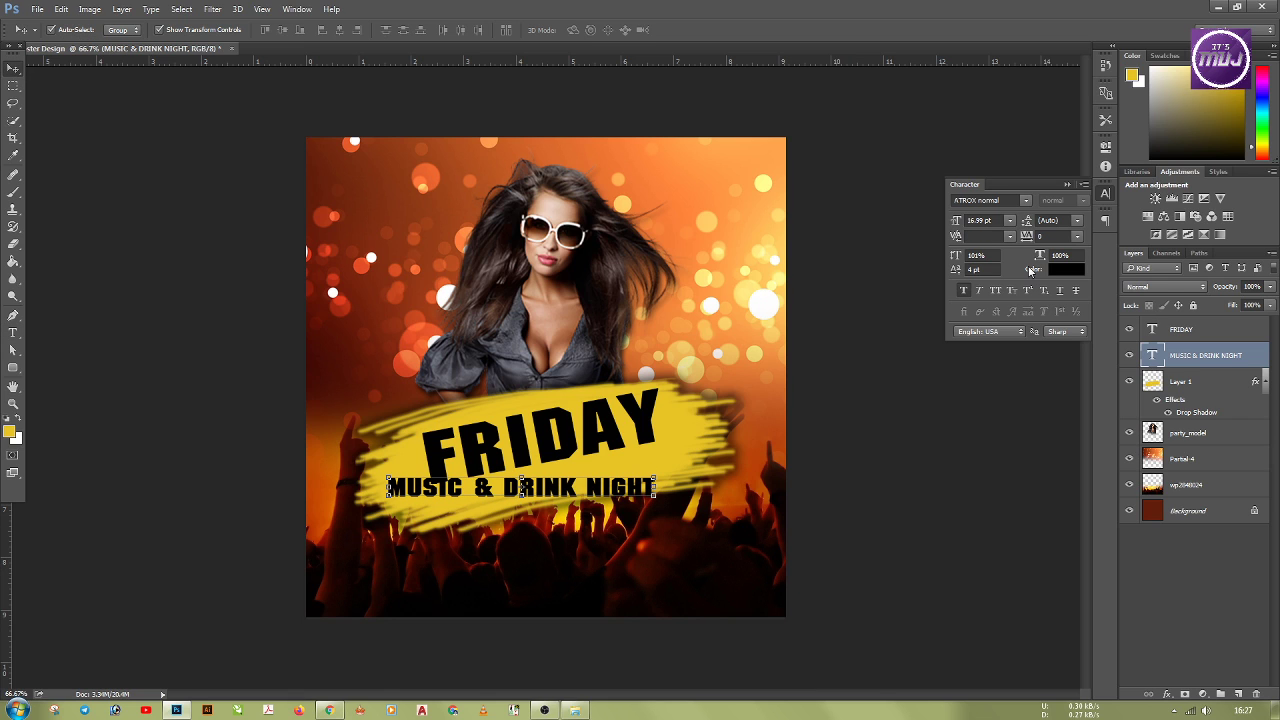
Step: Set the MUSIC & DRINK NIGHT text's font to Aurora Regular and reduce its height to about 89%
{"action": "left_click", "coordinate": [1026, 201]}
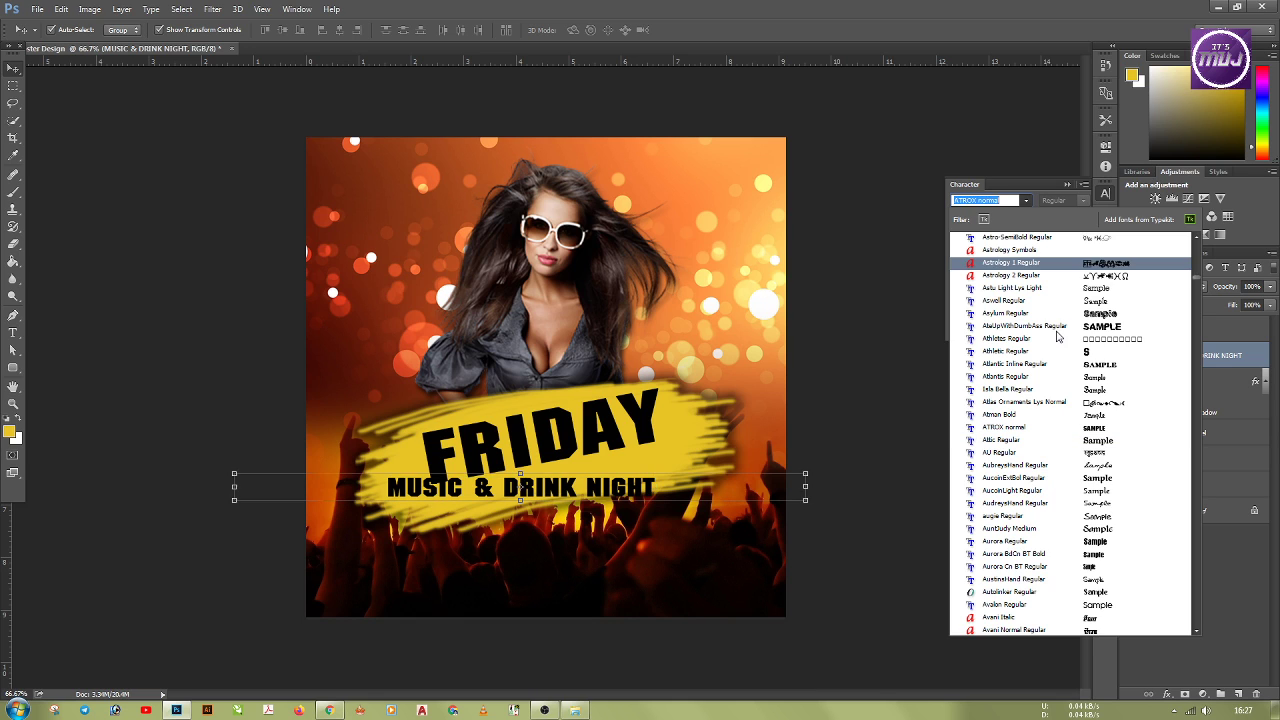
{"action": "left_click", "coordinate": [1093, 543]}
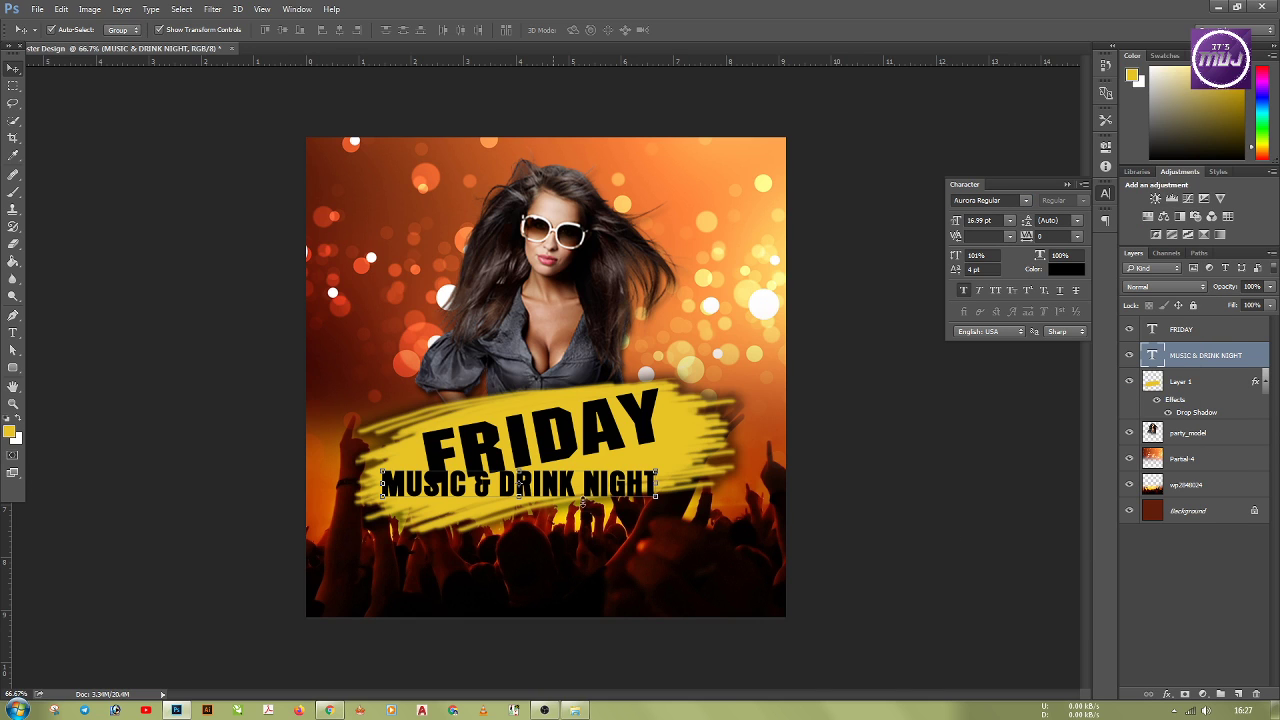
{"action": "key", "text": "ctrl+t"}
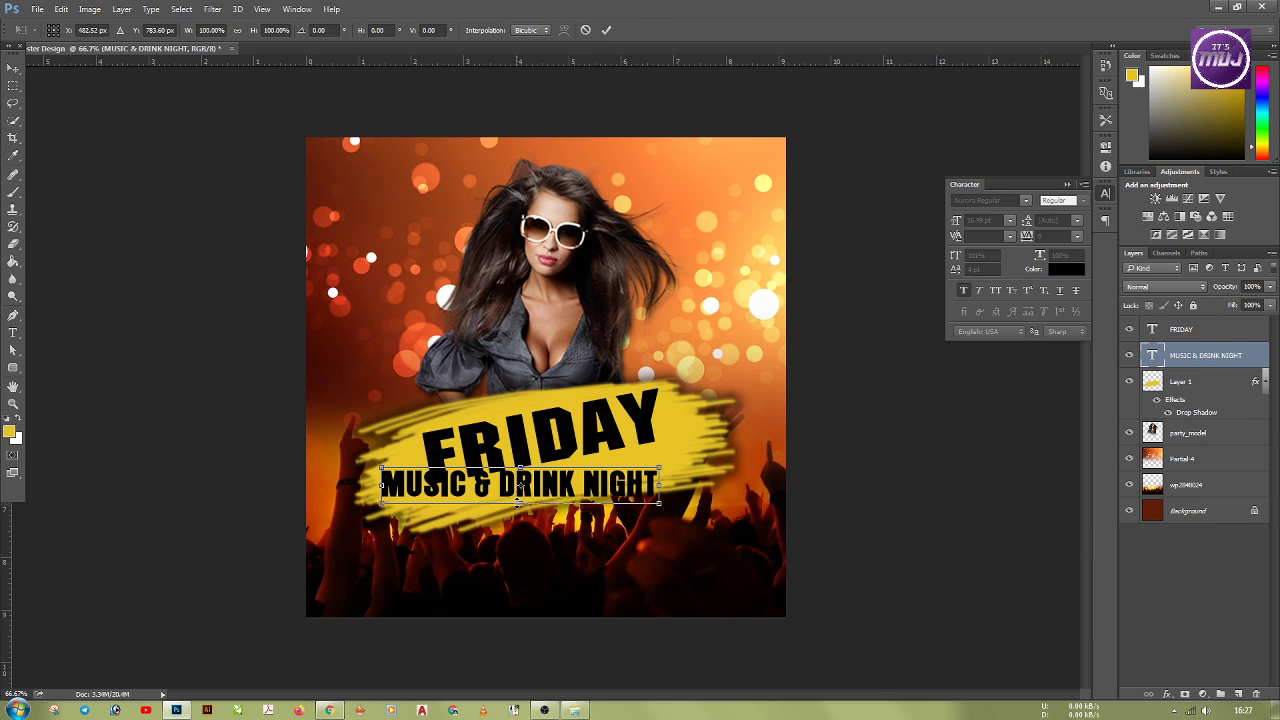
{"action": "left_click_drag", "start_coordinate": [519, 503], "coordinate": [520, 496]}
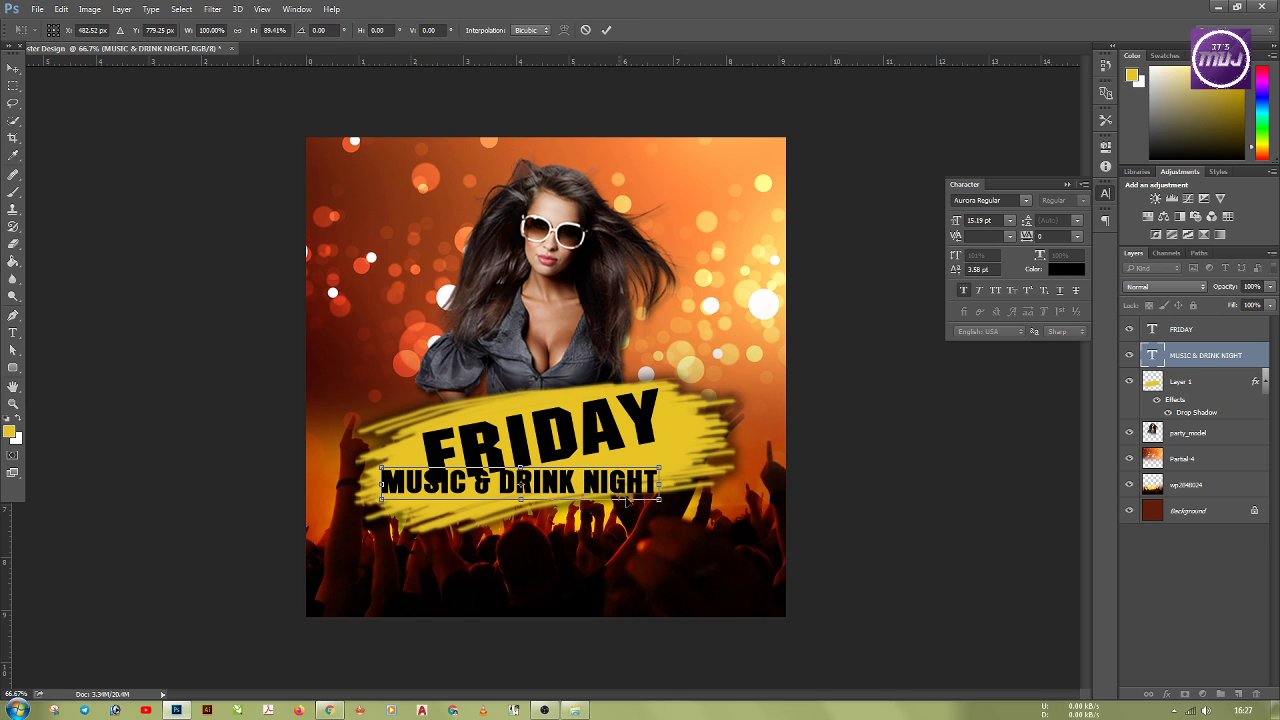
{"action": "key", "text": "Return"}
Step: Tilt the MUSIC & DRINK NIGHT text about 8.7° counter-clockwise to follow the slant of FRIDAY
{"action": "key", "text": "ctrl+plus"}
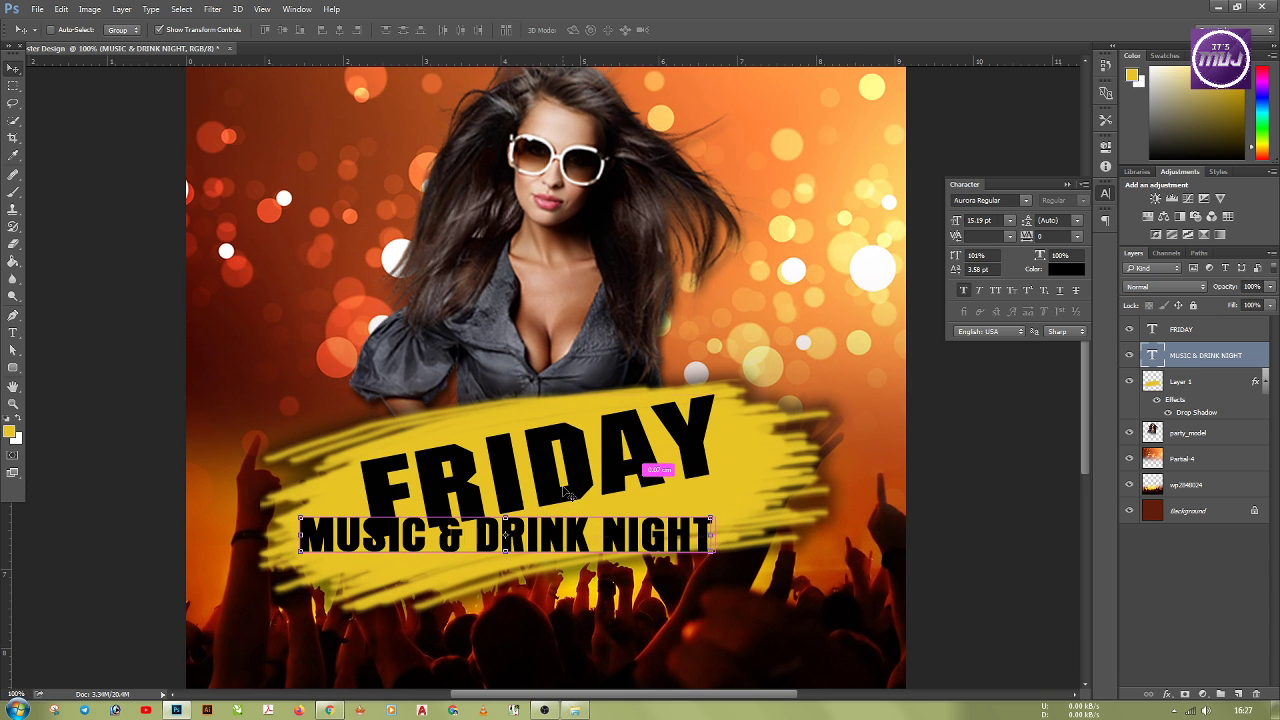
{"action": "left_click_drag", "start_coordinate": [580, 488], "coordinate": [581, 390]}
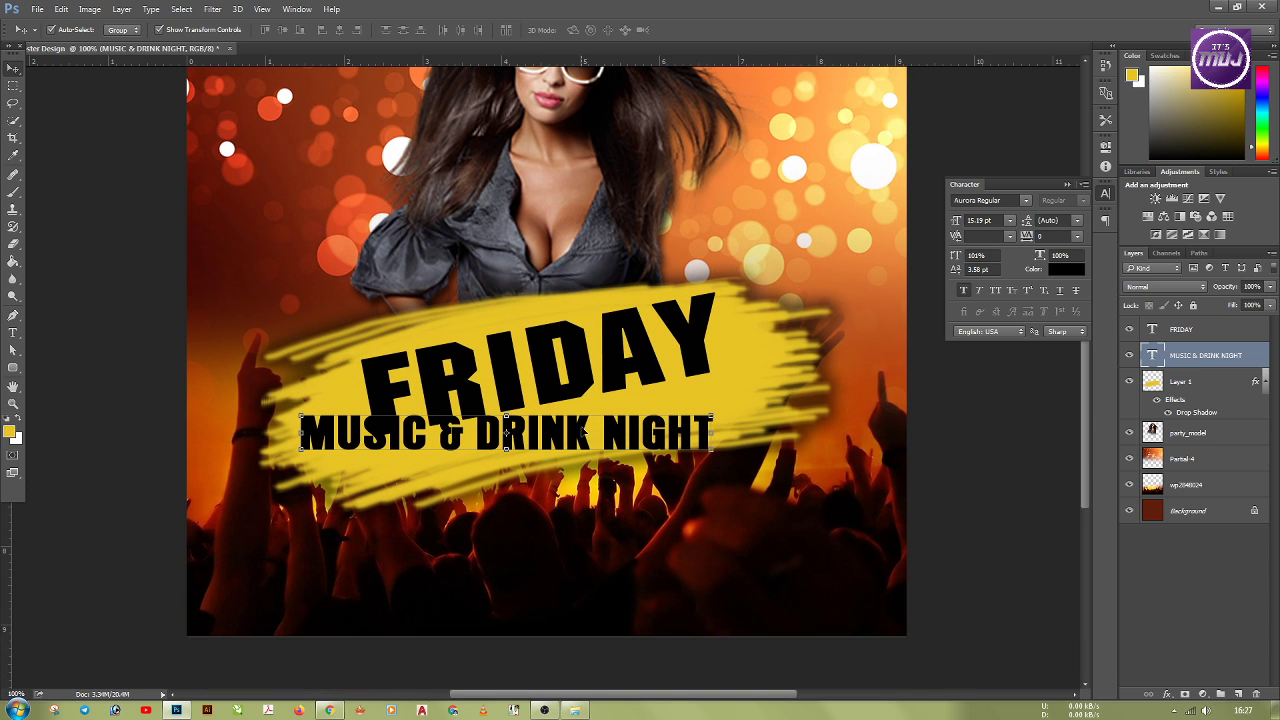
{"action": "left_click", "coordinate": [719, 461]}
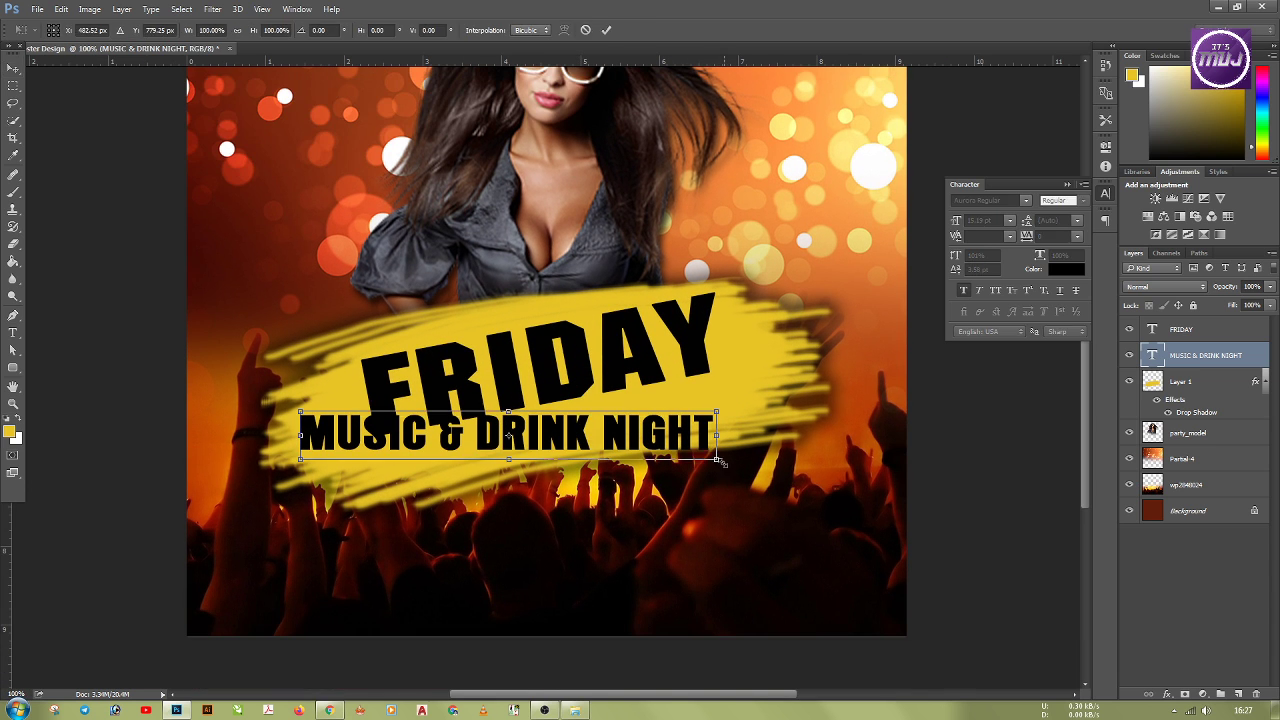
{"action": "left_click_drag", "start_coordinate": [726, 465], "coordinate": [739, 441]}
{"action": "key", "text": "Return"}
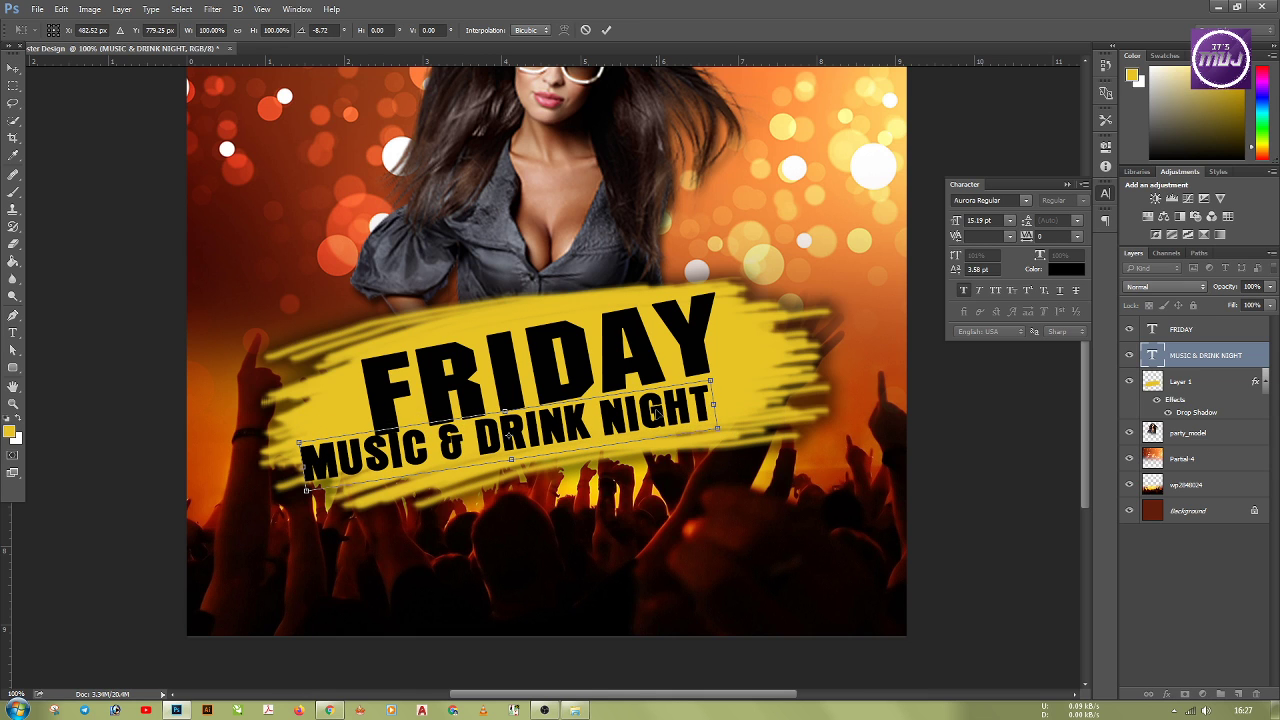
Step: Scale the tilted MUSIC & DRINK NIGHT text proportionally to about 84%
{"action": "left_click", "coordinate": [714, 488]}
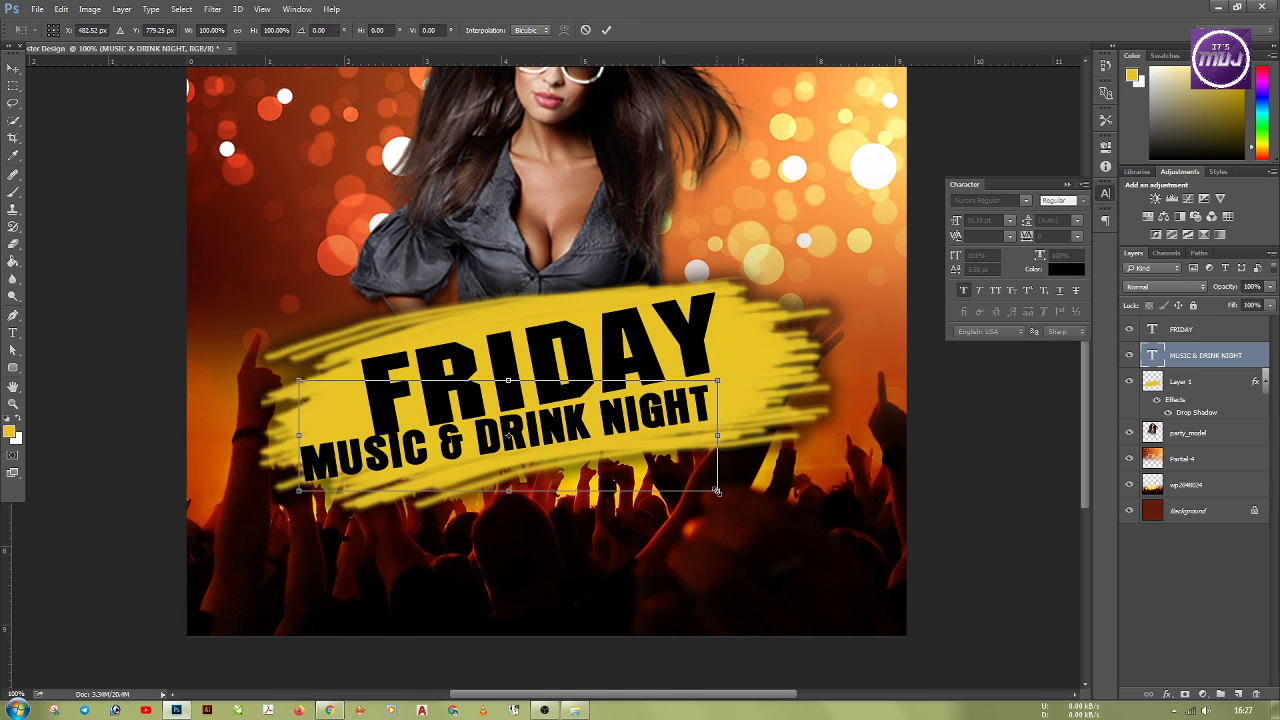
{"action": "left_click_drag", "start_coordinate": [716, 490], "coordinate": [686, 458]}
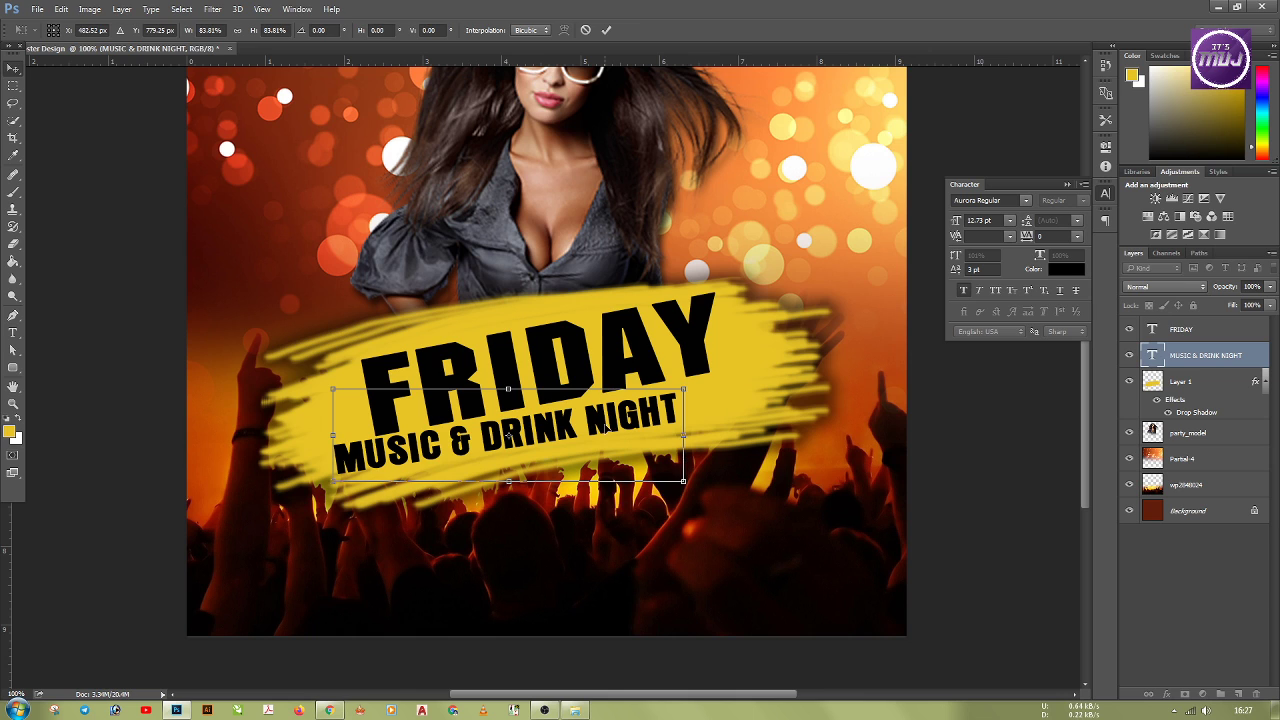
{"action": "key", "text": "Return"}
Step: Move MUSIC & DRINK NIGHT to the right beneath FRIDAY and tilt it slightly more counter-clockwise
{"action": "left_click_drag", "start_coordinate": [594, 426], "coordinate": [618, 424]}
{"action": "key", "text": "ctrl+z"}
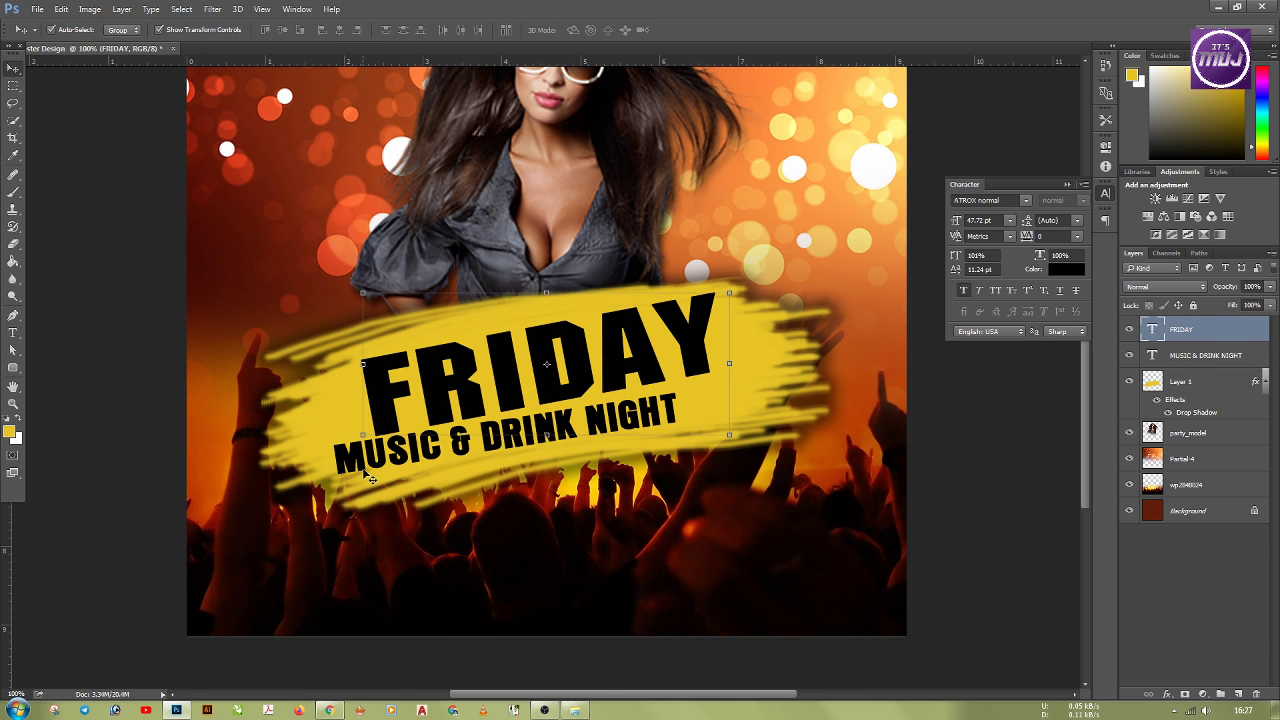
{"action": "left_click_drag", "start_coordinate": [372, 466], "coordinate": [415, 464]}
{"action": "left_click_drag", "start_coordinate": [738, 494], "coordinate": [744, 483]}
{"action": "key", "text": "Return"}
{"action": "left_click", "coordinate": [666, 432]}
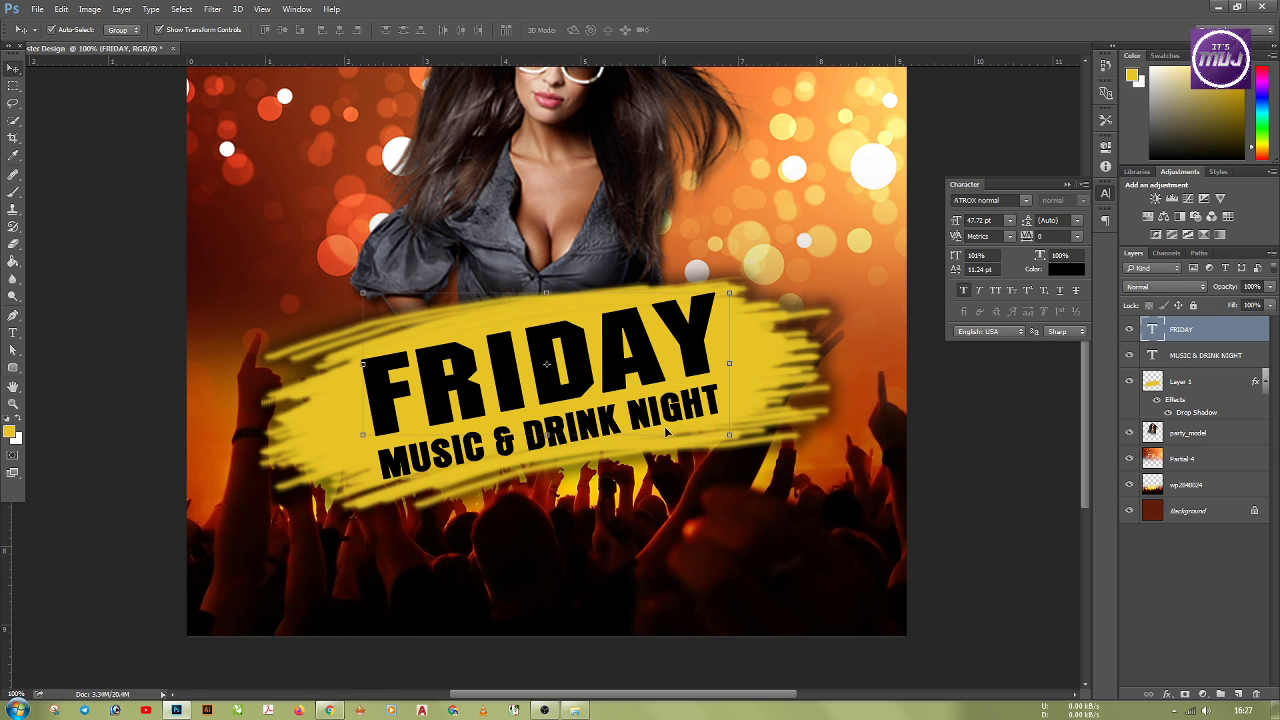
Step: Shift the MUSIC & DRINK NIGHT text slightly down and right to widen the gap below FRIDAY
{"action": "left_click", "coordinate": [421, 477]}
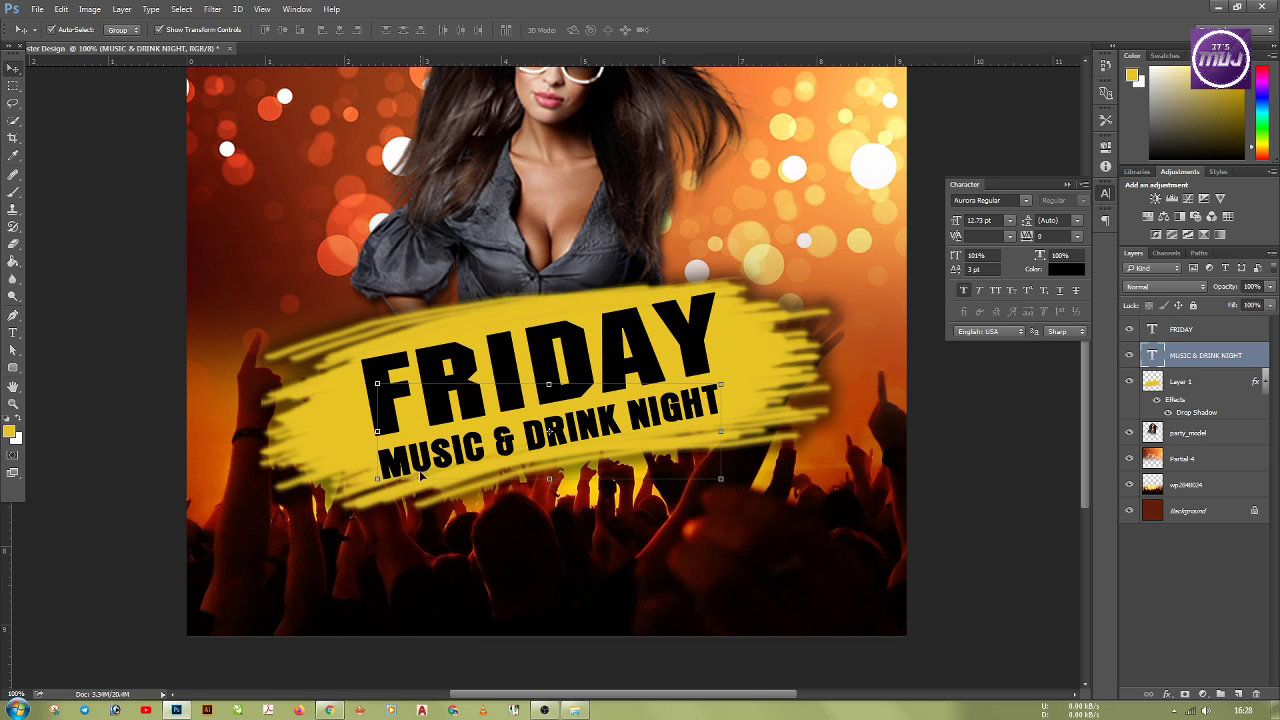
{"action": "mouse_move", "coordinate": [426, 466]}
{"action": "left_mouse_down"}
{"action": "mouse_move", "coordinate": [431, 493]}
{"action": "mouse_move", "coordinate": [431, 469]}
{"action": "left_mouse_up"}
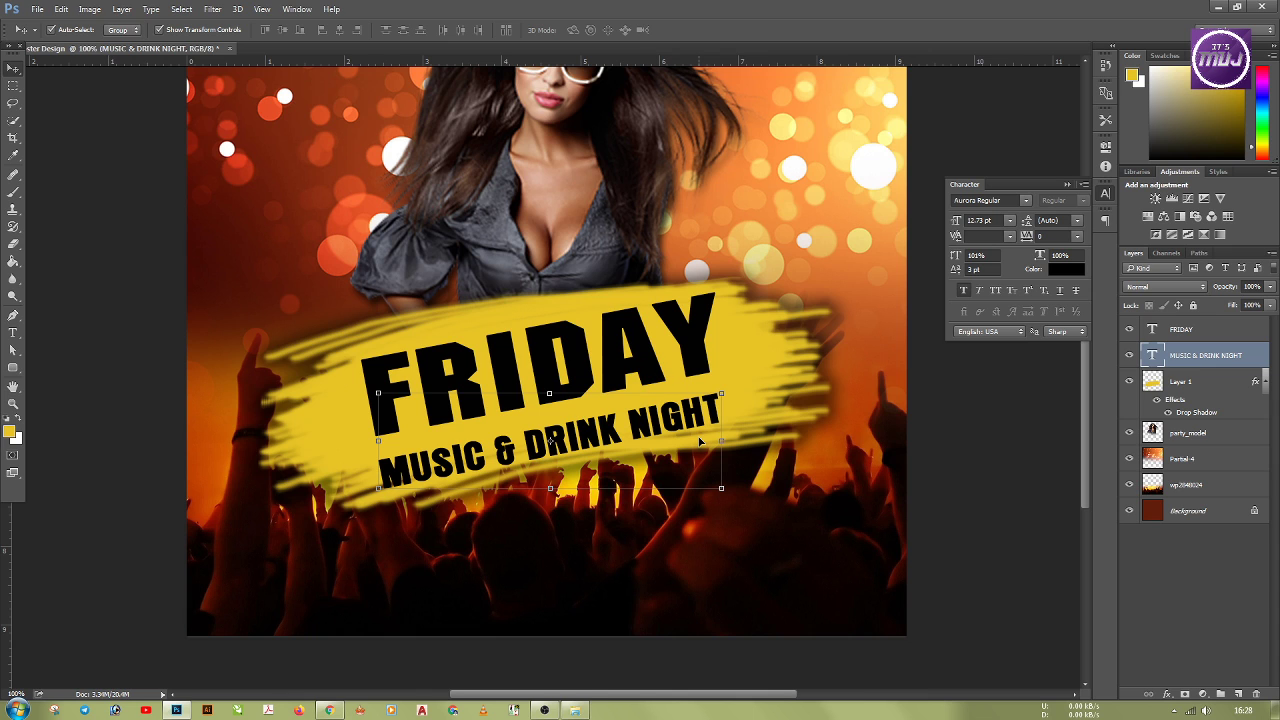
{"action": "key", "text": "Right"}
{"action": "key", "text": "Right"}
{"action": "key", "text": "Up"}
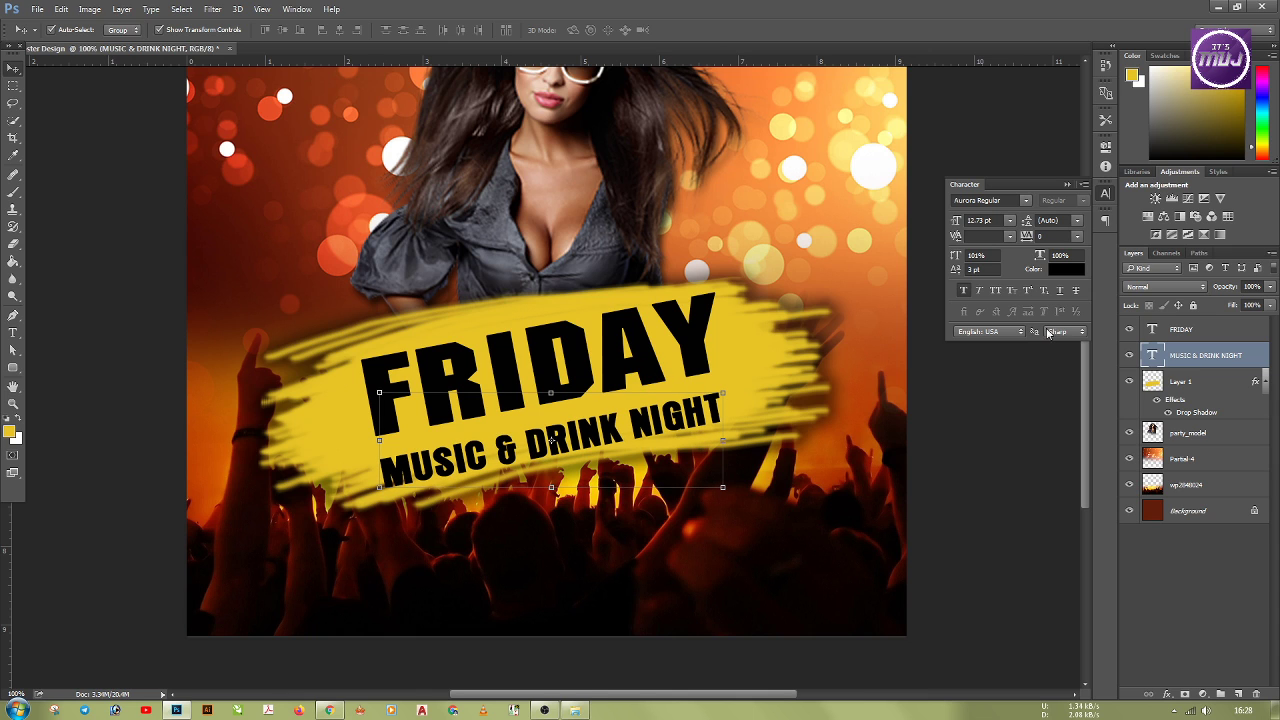
Step: Set the MUSIC & DRINK NIGHT text colour to white ffffff
{"action": "left_click", "coordinate": [1066, 269]}
{"action": "type", "text": "fe2828"}
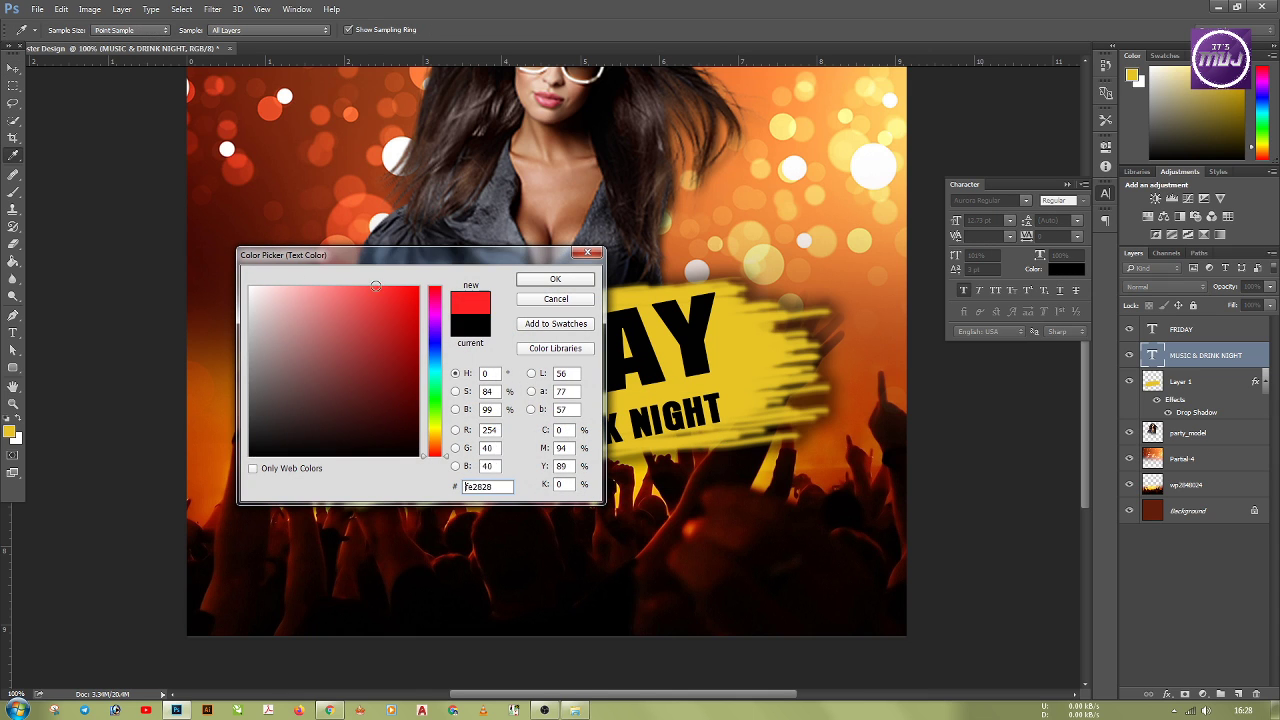
{"action": "left_click_drag", "start_coordinate": [376, 286], "coordinate": [419, 288]}
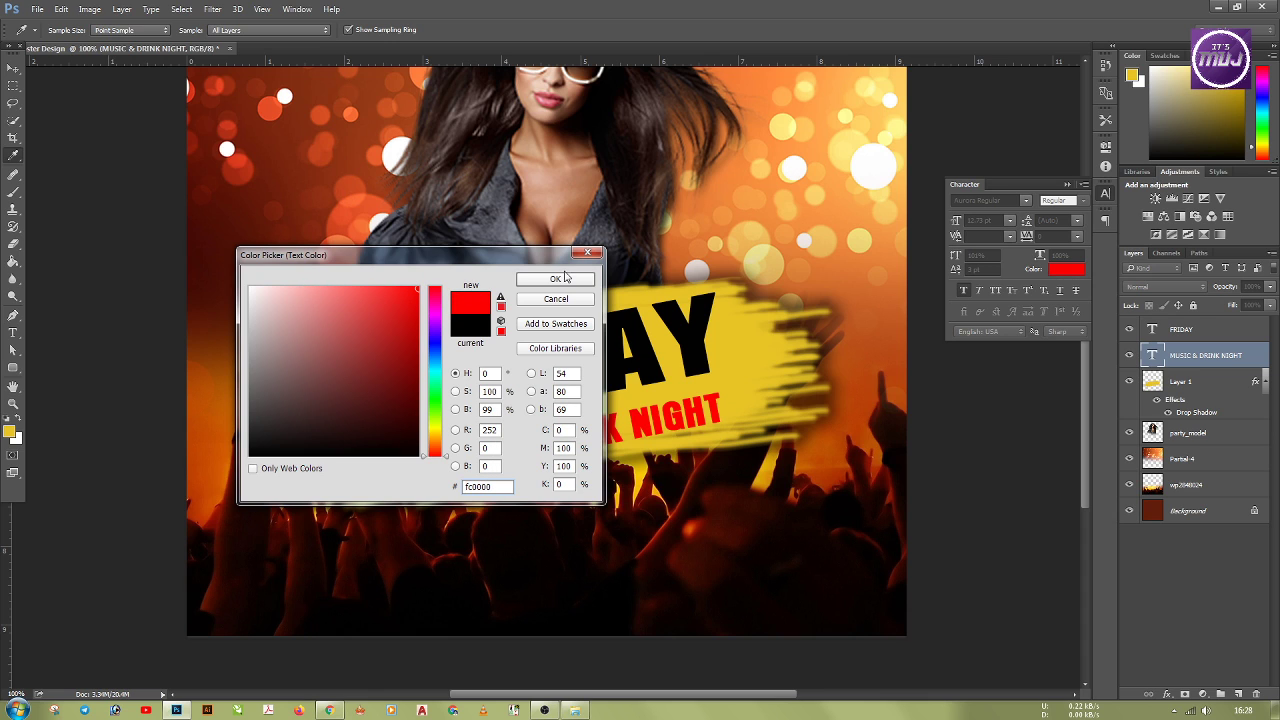
{"action": "left_click", "coordinate": [253, 287]}
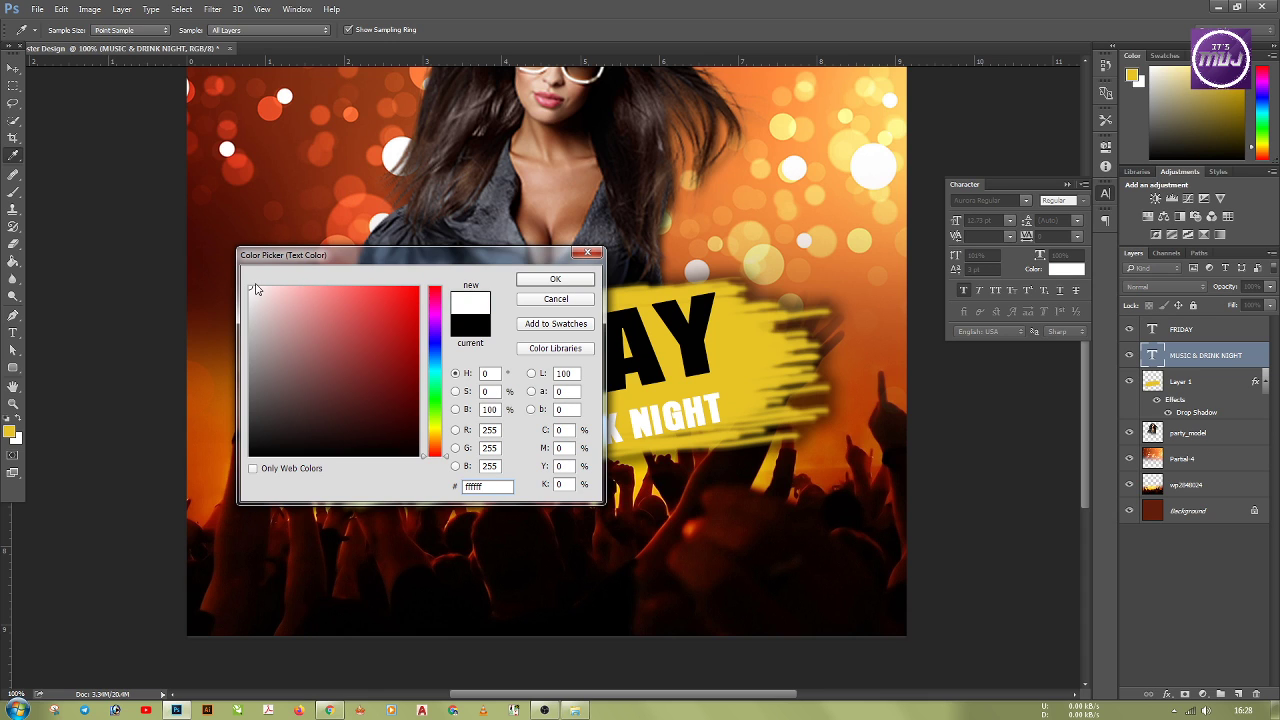
{"action": "left_click", "coordinate": [548, 282]}
{"action": "key", "text": "v"}
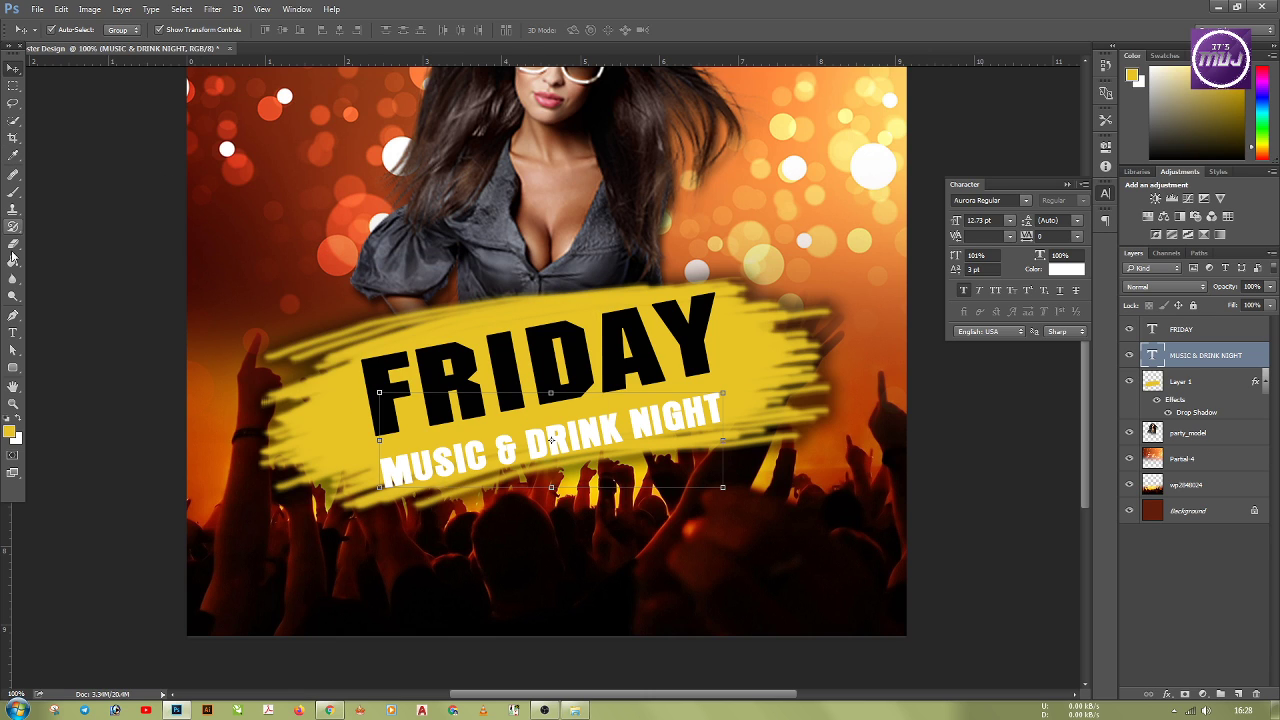
Step: Draw a tilted 1 px weight line about 468 px wide and 92 px high between FRIDAY and MUSIC & DRINK NIGHT
{"action": "left_click", "coordinate": [13, 367]}
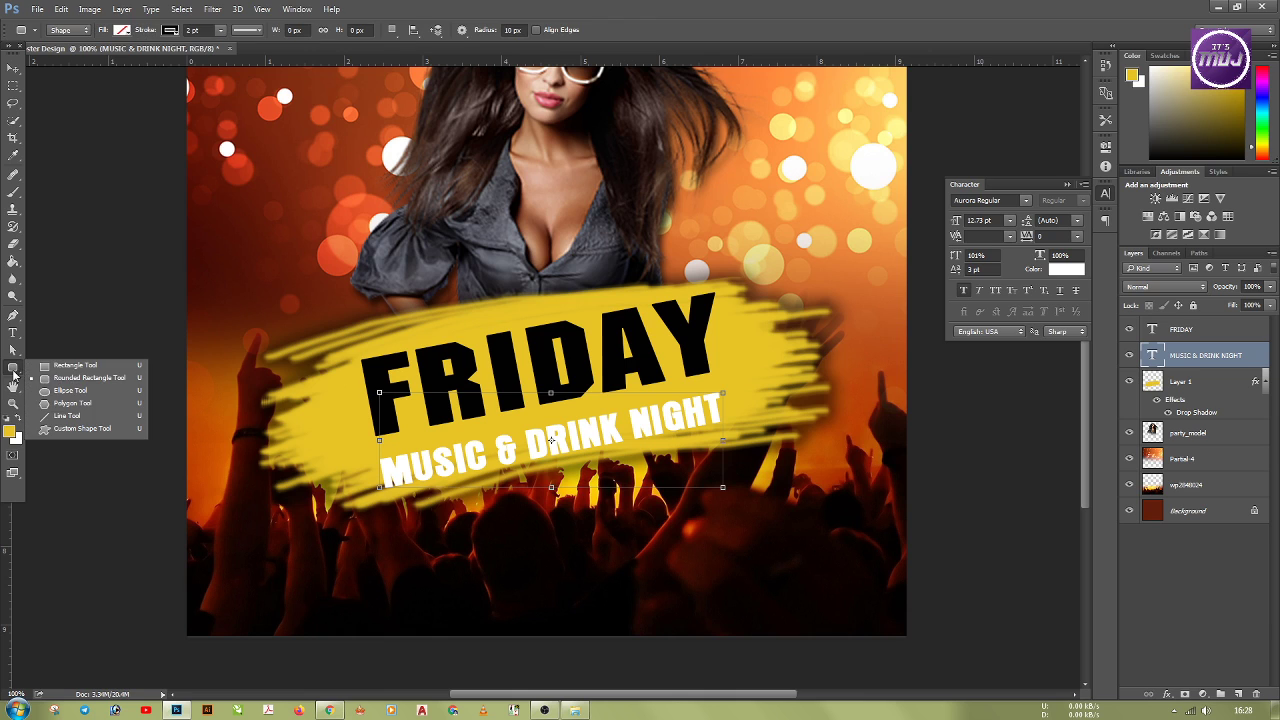
{"action": "left_click", "coordinate": [88, 416]}
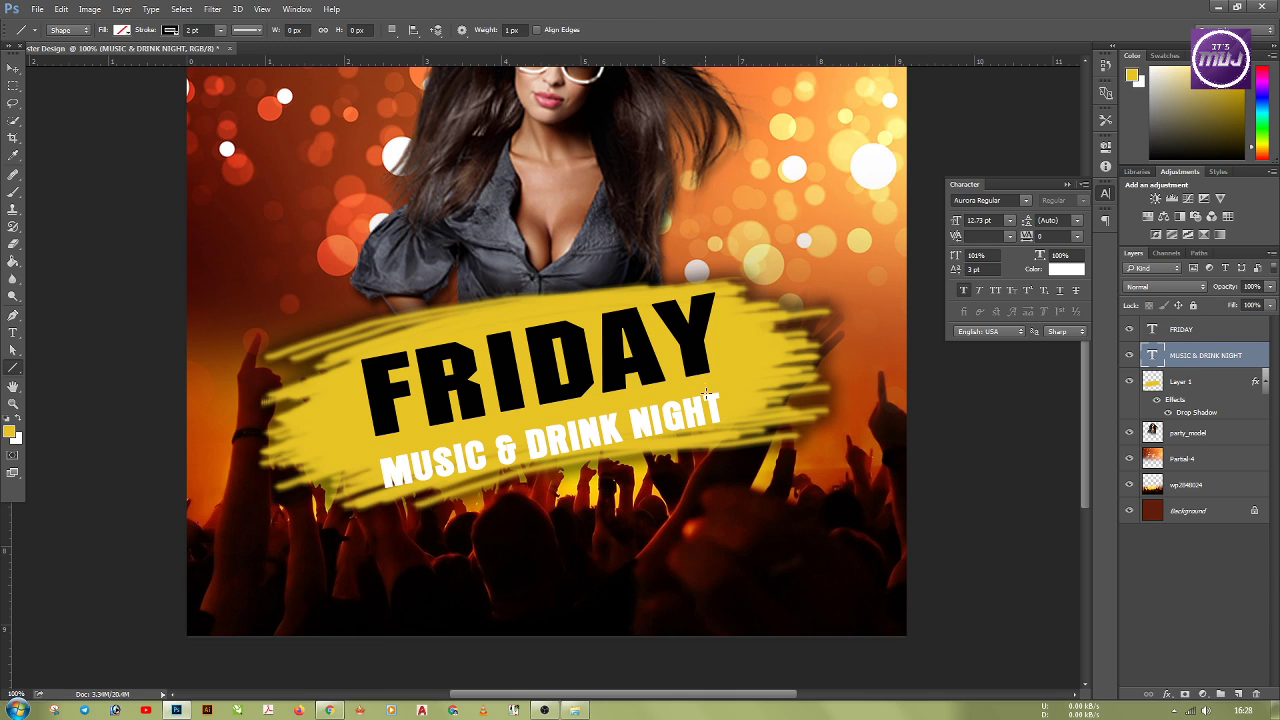
{"action": "left_click_drag", "start_coordinate": [706, 393], "coordinate": [392, 447]}
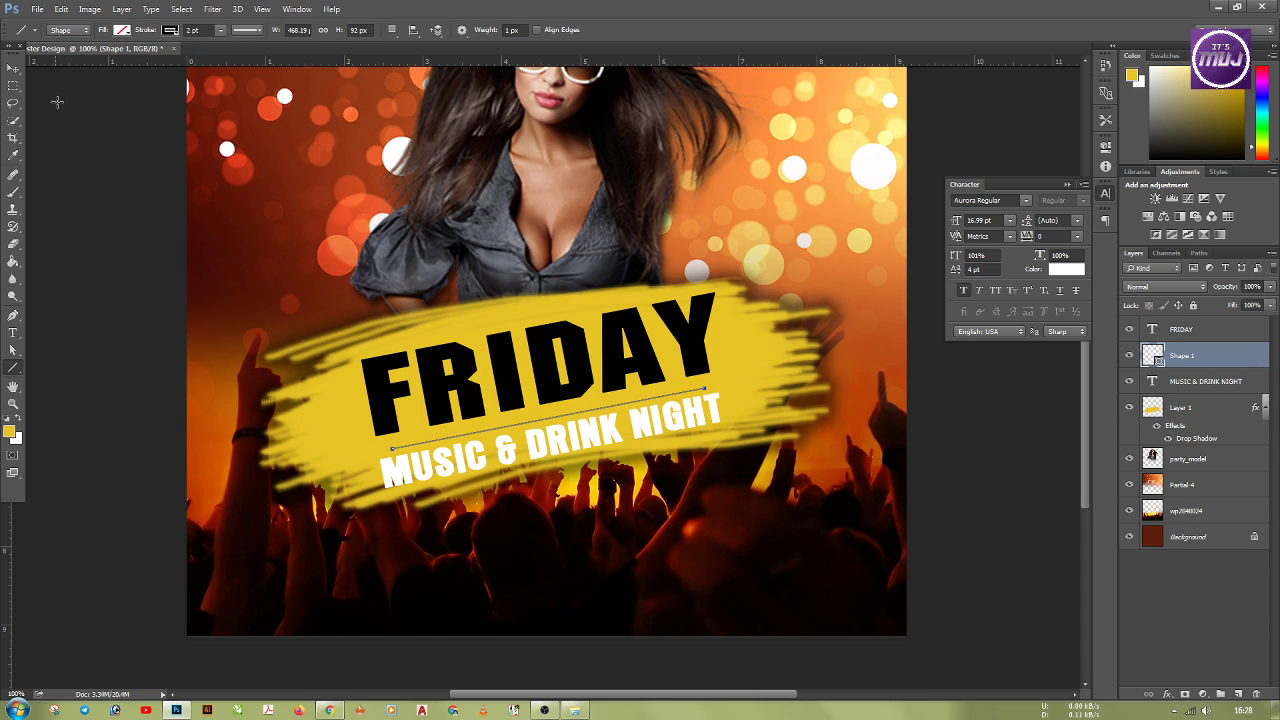
{"action": "left_click", "coordinate": [13, 68]}
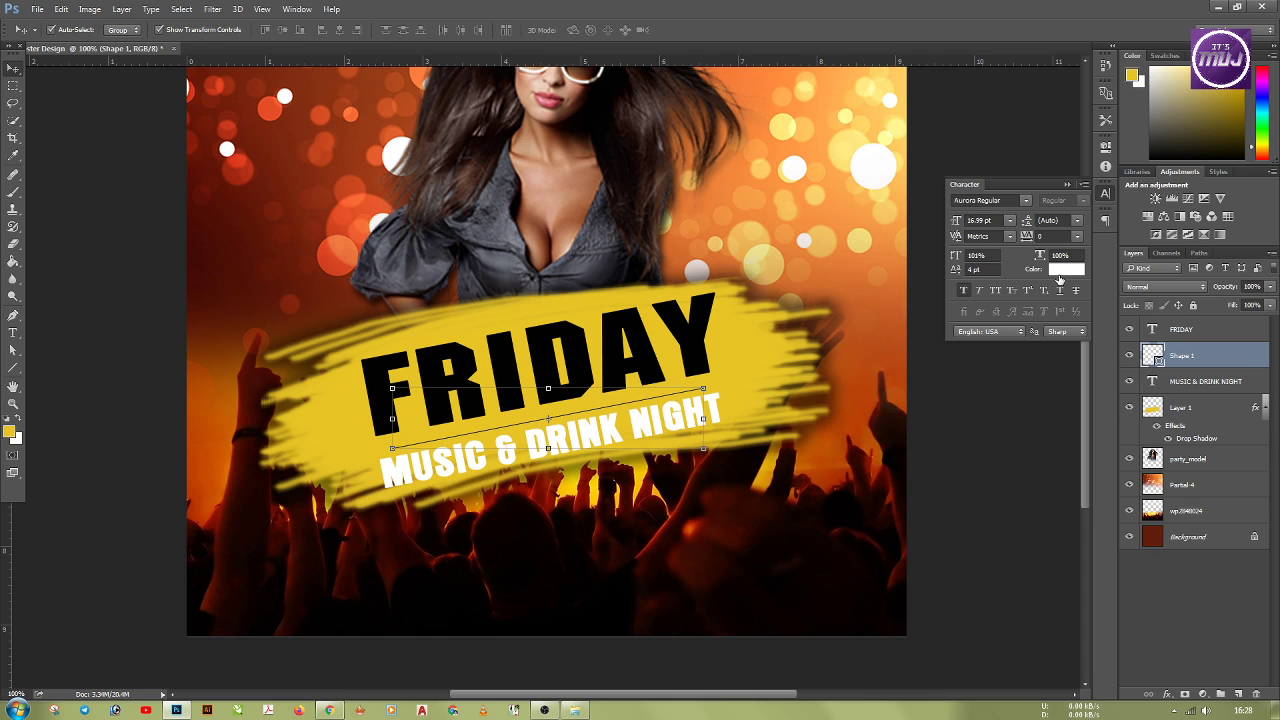
{"action": "left_click", "coordinate": [1106, 168]}
{"action": "left_click", "coordinate": [1106, 168]}
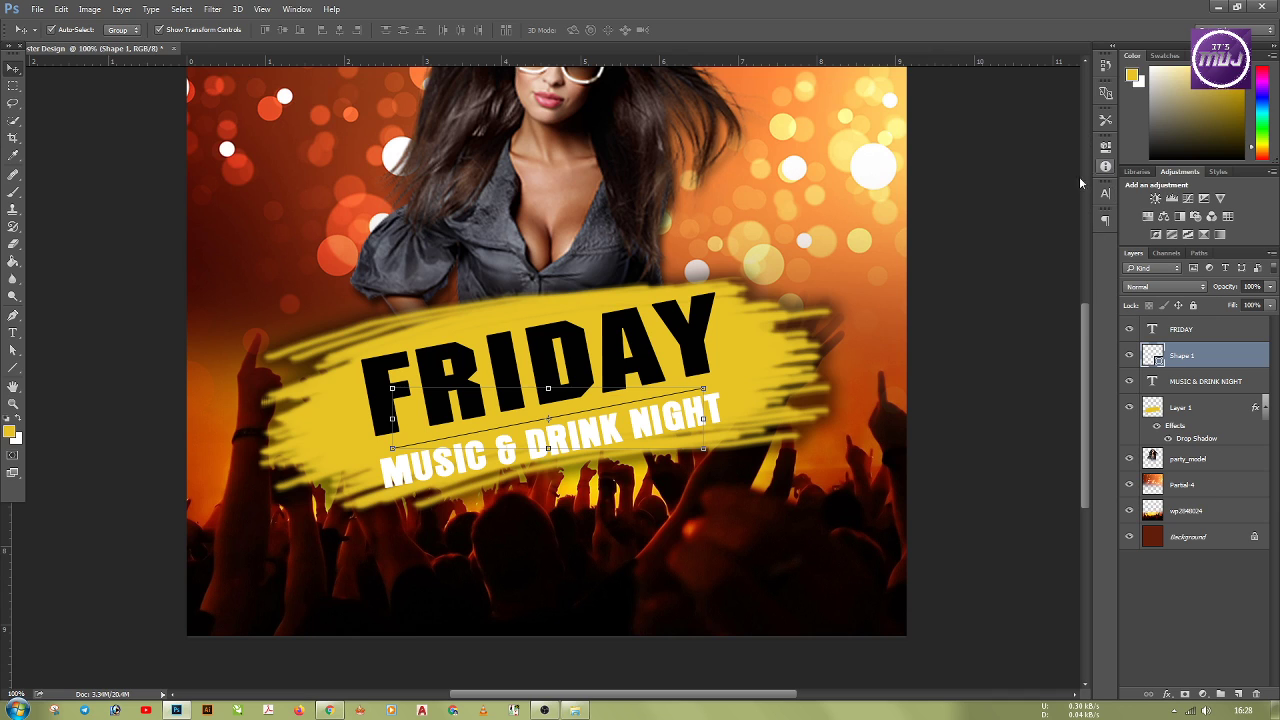
{"action": "left_click", "coordinate": [581, 414]}
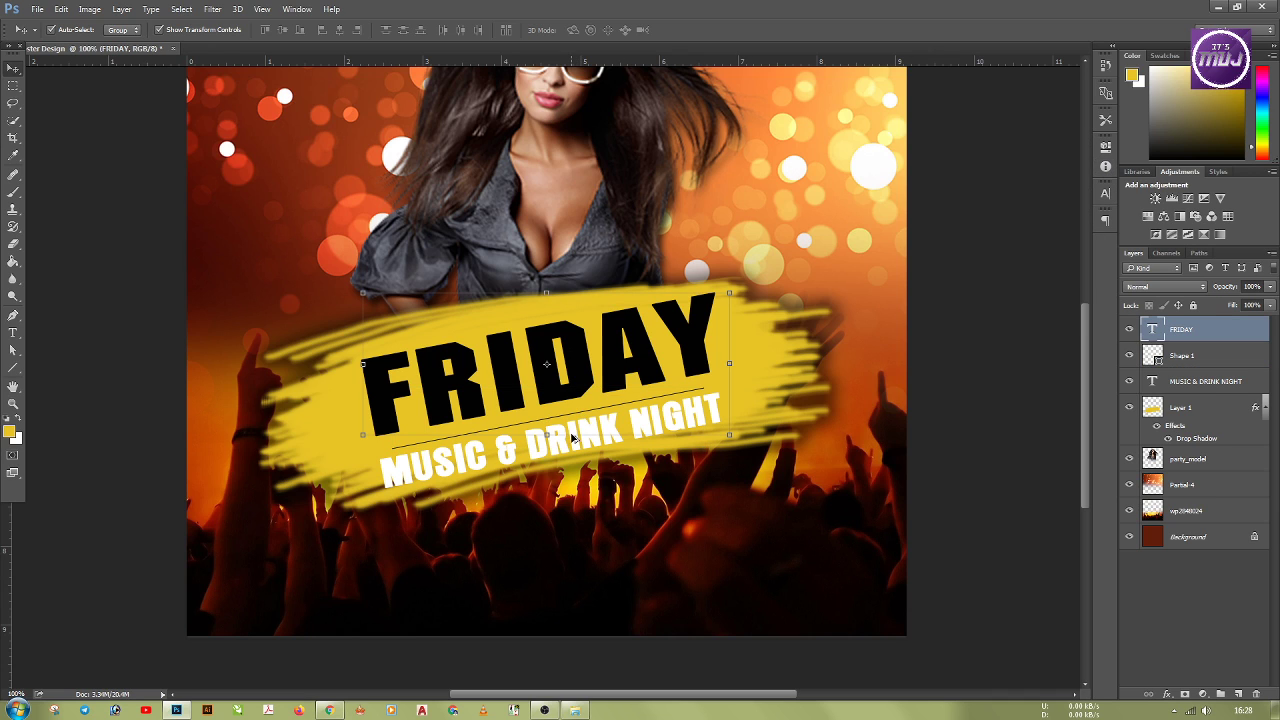
{"action": "scroll", "coordinate": [573, 438], "scroll_direction": "up", "scroll_amount": 2}
{"action": "left_click", "coordinate": [1218, 357]}
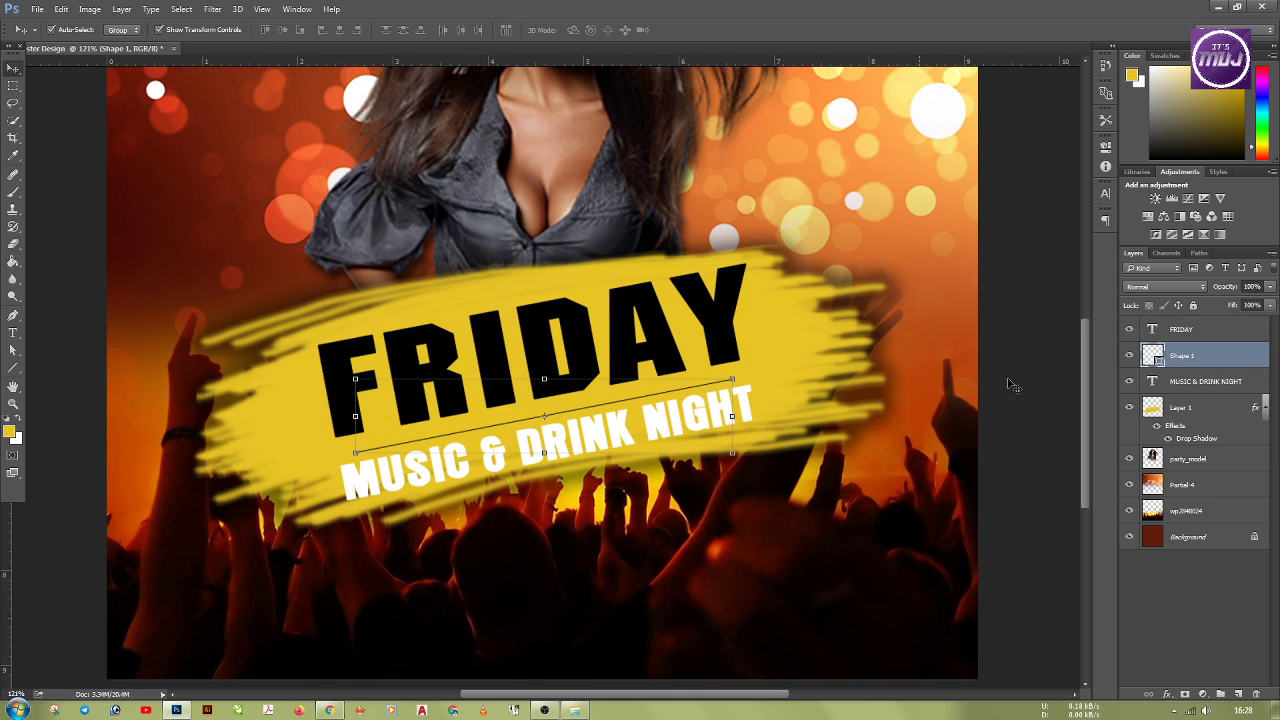
{"action": "left_click", "coordinate": [575, 413]}
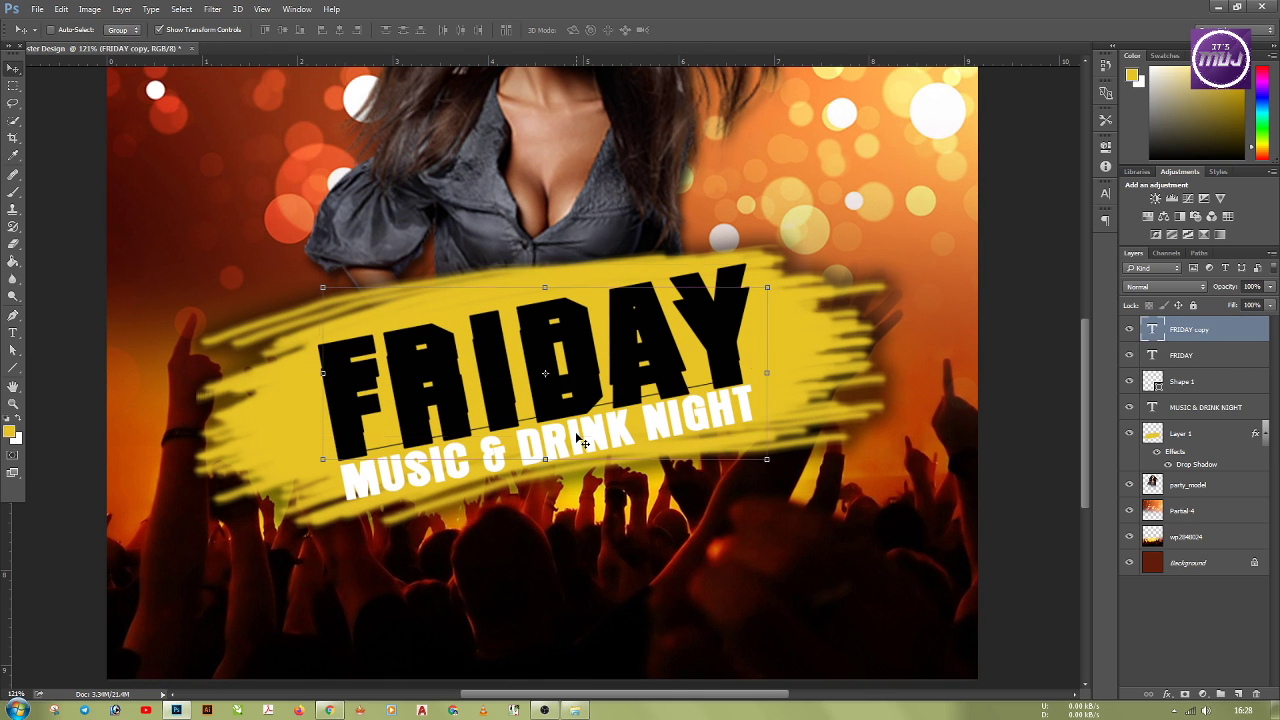
Step: Duplicate the divider line layer within the DJ Poster Design document
{"action": "left_click", "coordinate": [1202, 359]}
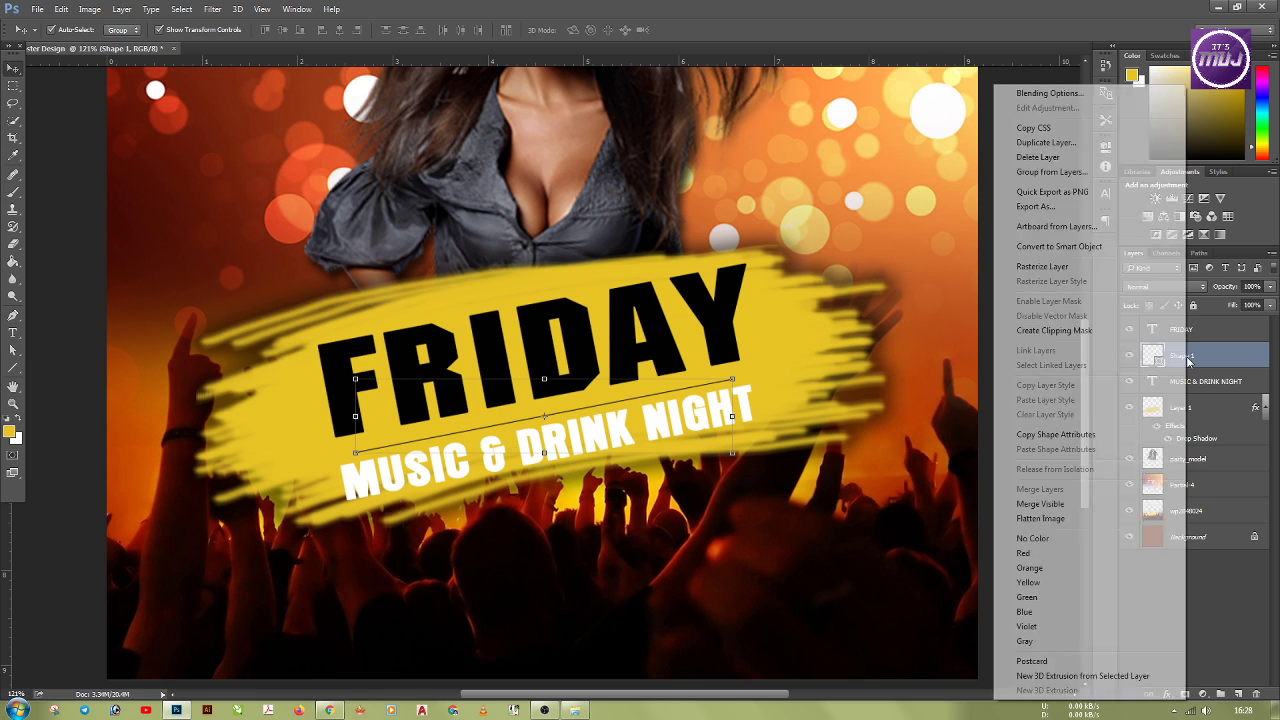
{"action": "right_click", "coordinate": [1188, 360]}
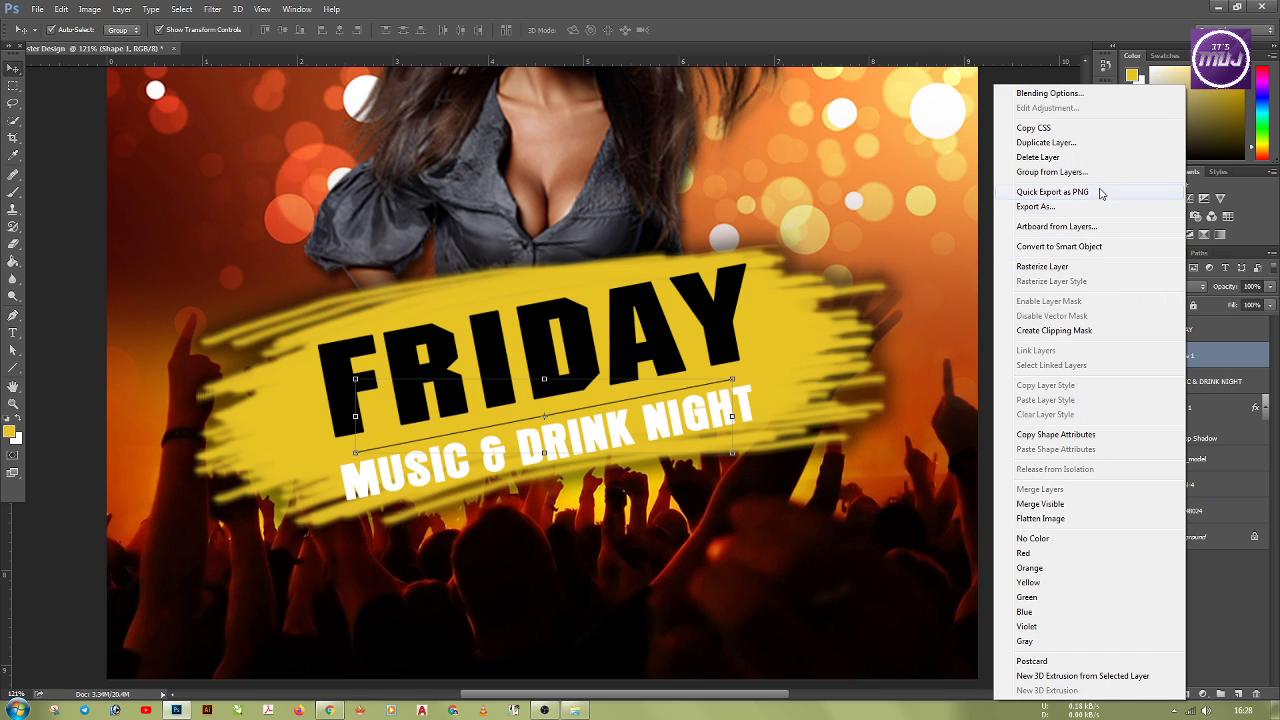
{"action": "left_click", "coordinate": [1084, 151]}
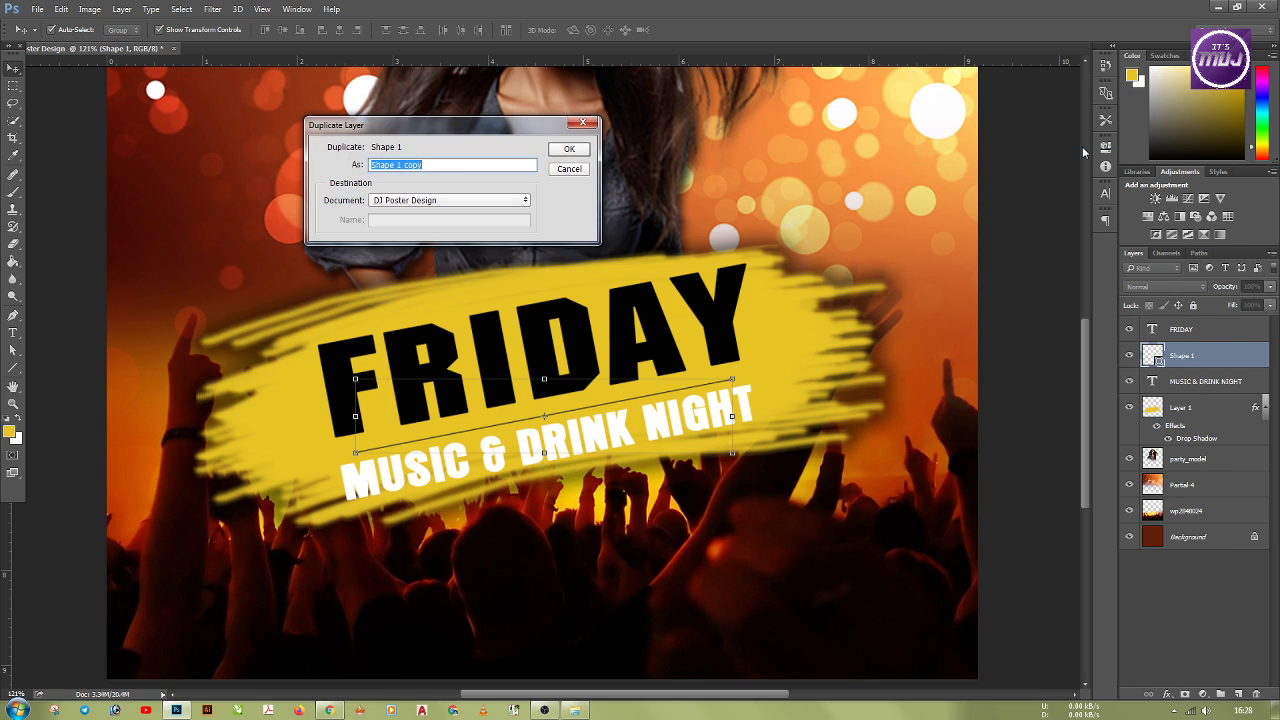
{"action": "key", "text": "Return"}
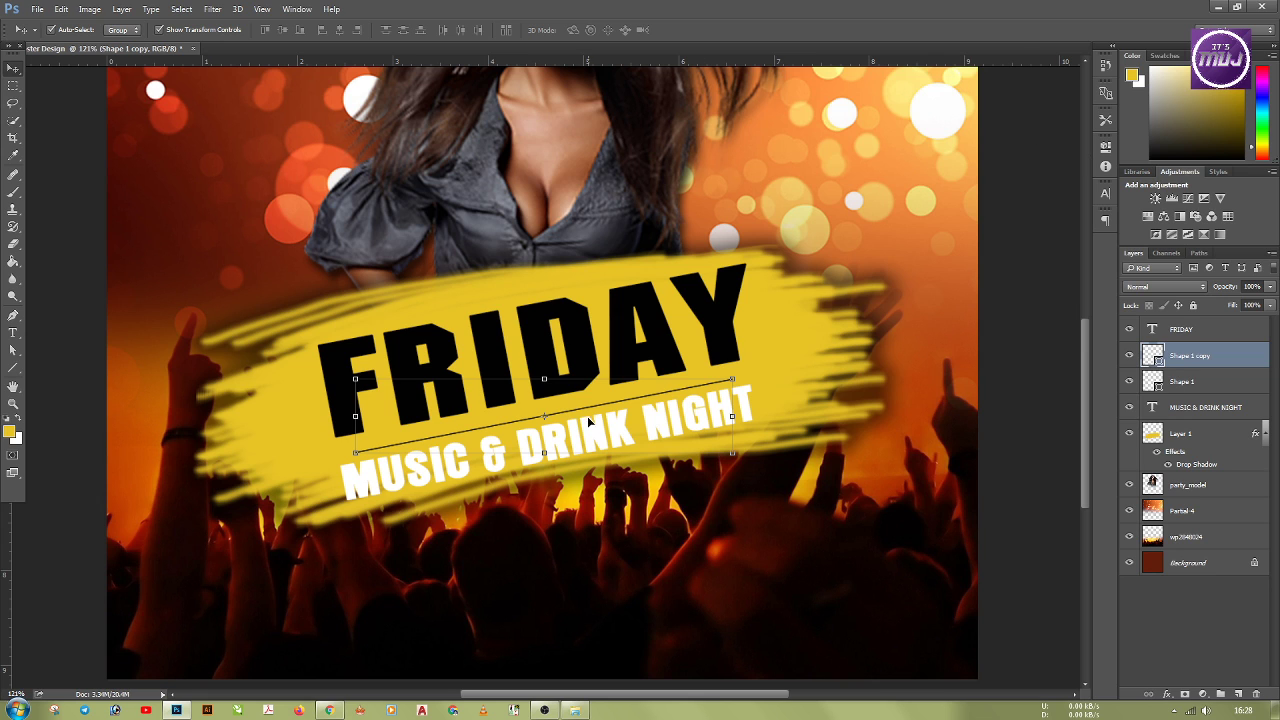
Step: Move the duplicated line straight down until it sits just beneath the MUSIC & DRINK NIGHT text
{"action": "mouse_move", "coordinate": [588, 410]}
{"action": "left_mouse_down"}
{"action": "mouse_move", "coordinate": [592, 428]}
{"action": "mouse_move", "coordinate": [592, 416]}
{"action": "left_mouse_up"}
{"action": "left_click", "coordinate": [1214, 355]}
{"action": "scroll", "coordinate": [576, 453], "scroll_direction": "up", "scroll_amount": 3}
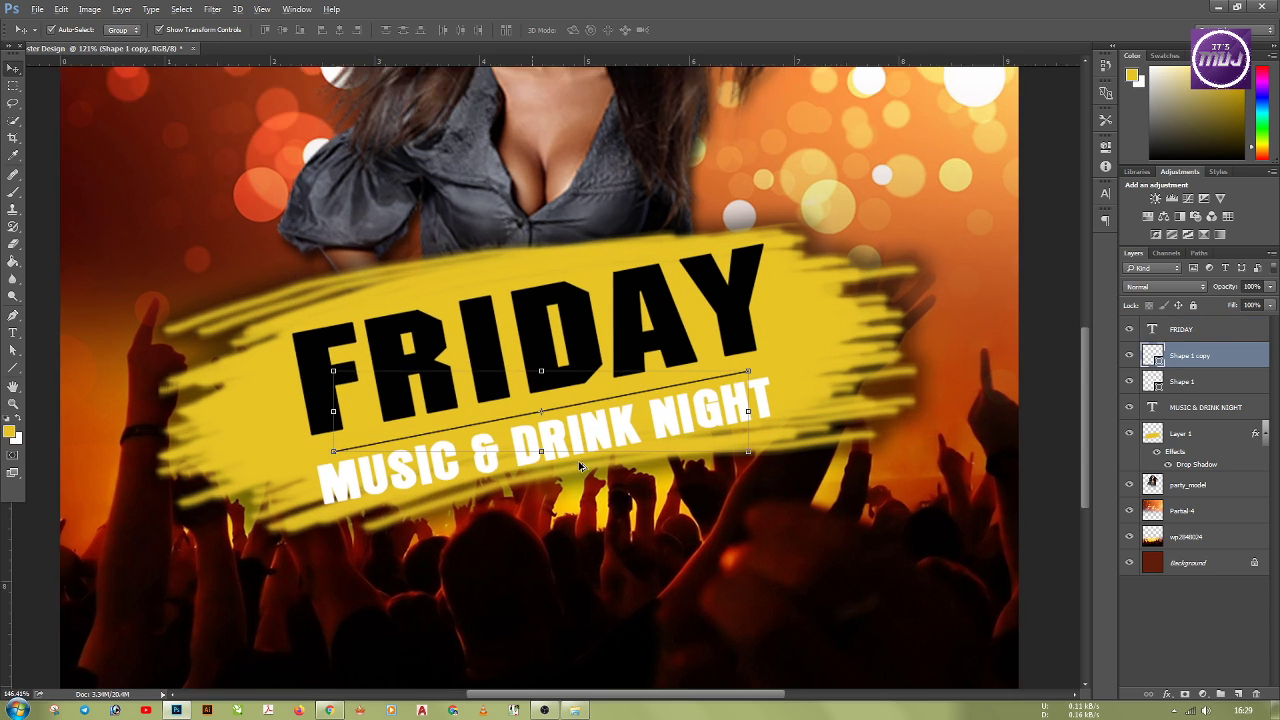
{"action": "key", "text": "Down"}
{"action": "key", "text": "Down"}
{"action": "key", "text": "Down"}
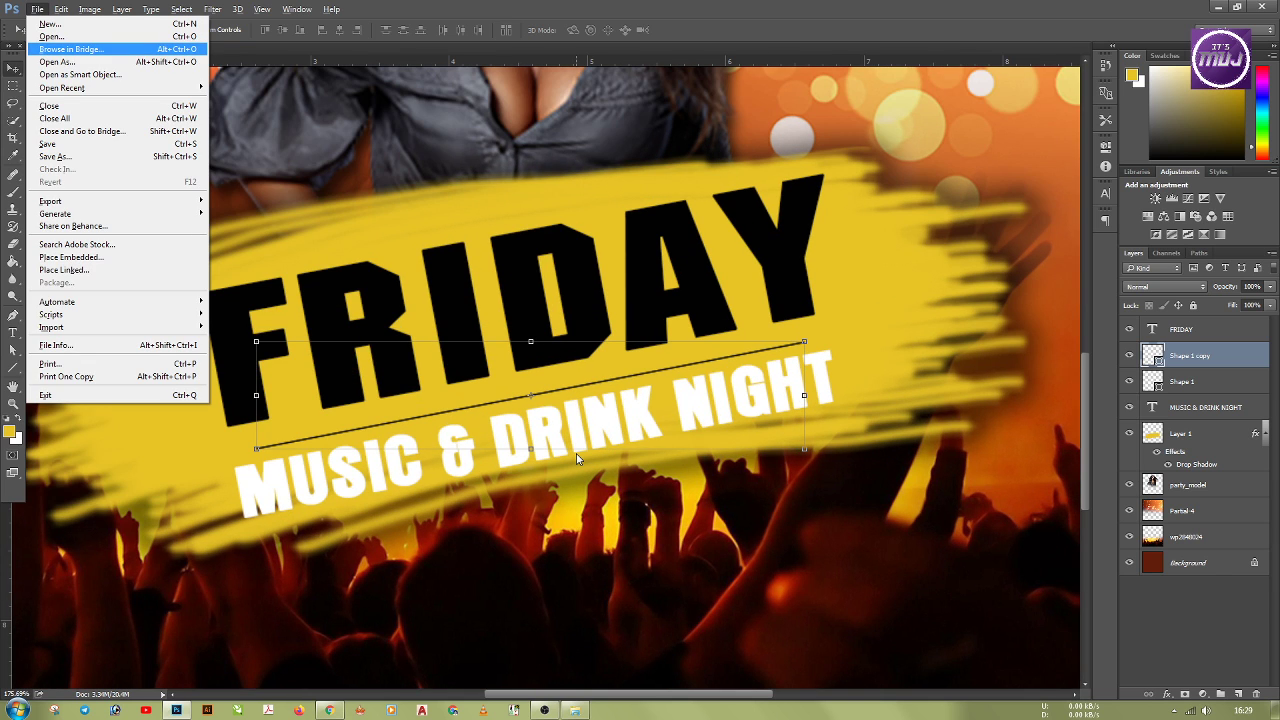
{"action": "left_click", "coordinate": [1200, 365]}
{"action": "key", "text": "Down"}
{"action": "key", "text": "Down"}
{"action": "key", "text": "Down"}
{"action": "key", "text": "Down"}
{"action": "key", "text": "Down"}
{"action": "key", "text": "Down"}
{"action": "key", "text": "Down"}
{"action": "key", "text": "Down"}
{"action": "key", "text": "Down"}
{"action": "key", "text": "Down"}
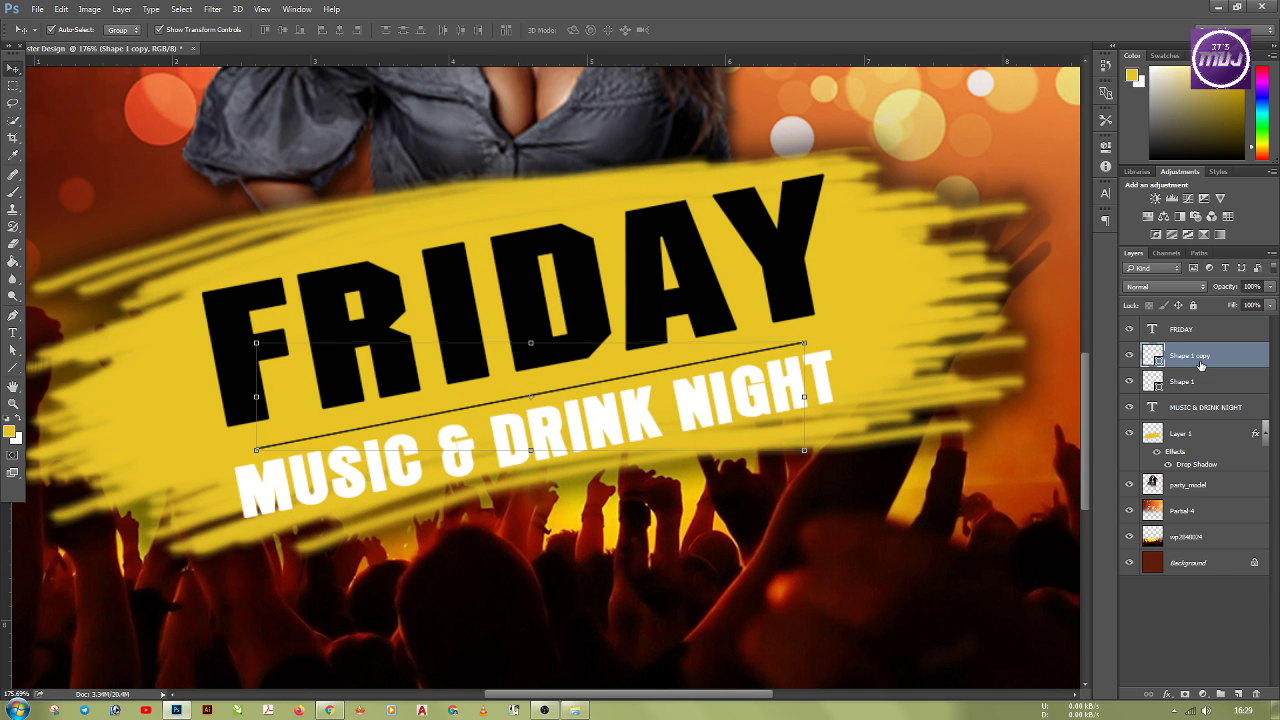
{"action": "key", "text": "Down"}
{"action": "key", "text": "Down"}
{"action": "key", "text": "Down"}
{"action": "key", "text": "Down"}
{"action": "key", "text": "Down"}
{"action": "key", "text": "Down"}
{"action": "key", "text": "Down"}
{"action": "key", "text": "Down"}
{"action": "key", "text": "Down"}
{"action": "key", "text": "Down"}
{"action": "key", "text": "Down"}
{"action": "key", "text": "Down"}
{"action": "key", "text": "Down"}
{"action": "key", "text": "Down"}
{"action": "key", "text": "Down"}
{"action": "key", "text": "Down"}
{"action": "key", "text": "Down"}
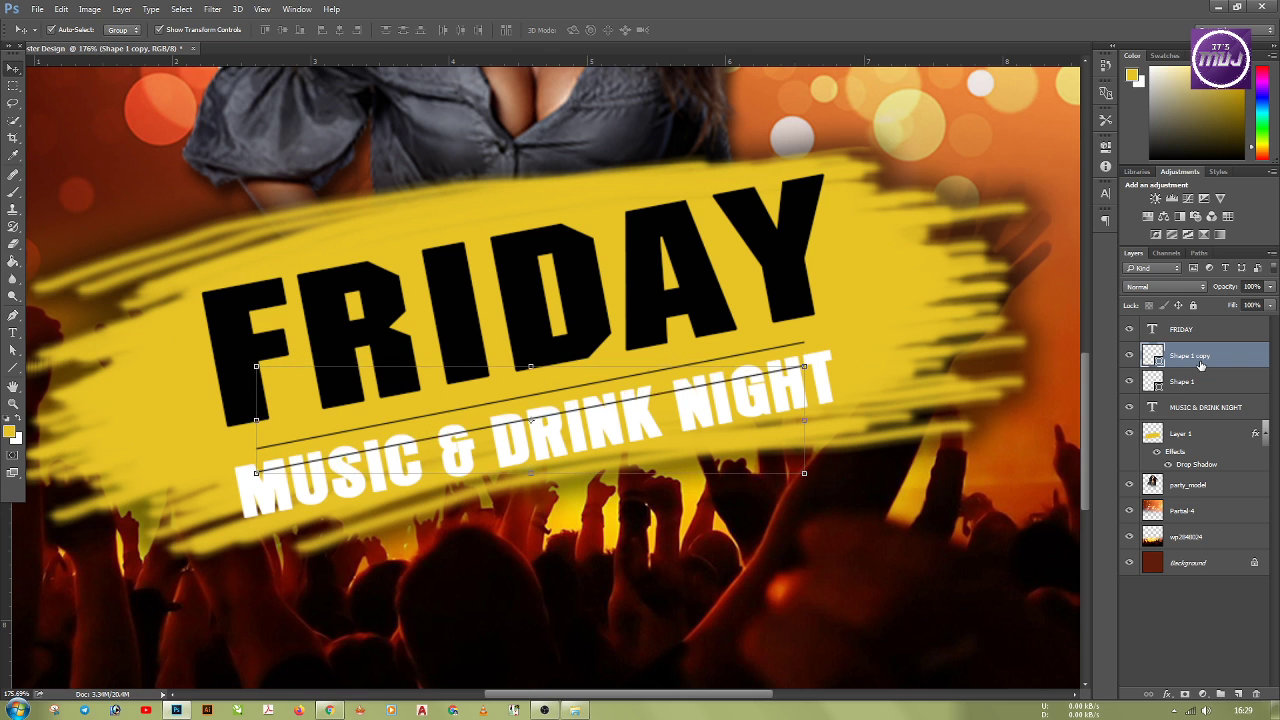
{"action": "key", "text": "Down"}
{"action": "key", "text": "Down"}
{"action": "key", "text": "Down"}
{"action": "key", "text": "Down"}
{"action": "key", "text": "Down"}
{"action": "key", "text": "Down"}
{"action": "key", "text": "Down"}
{"action": "key", "text": "Down"}
{"action": "key", "text": "Down"}
{"action": "key", "text": "Down"}
{"action": "key", "text": "Down"}
{"action": "key", "text": "Down"}
{"action": "key", "text": "Down"}
{"action": "key", "text": "Down"}
{"action": "key", "text": "Down"}
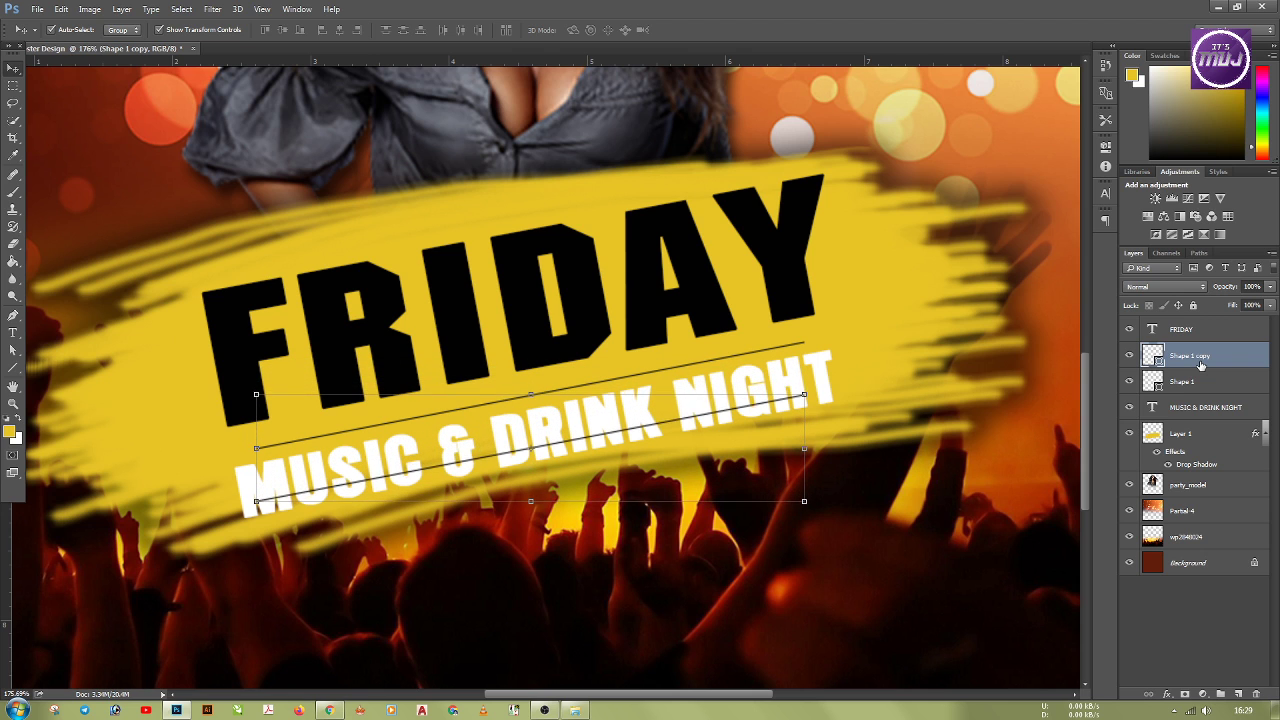
{"action": "key", "text": "Down"}
{"action": "key", "text": "Down"}
{"action": "key", "text": "Down"}
{"action": "key", "text": "Down"}
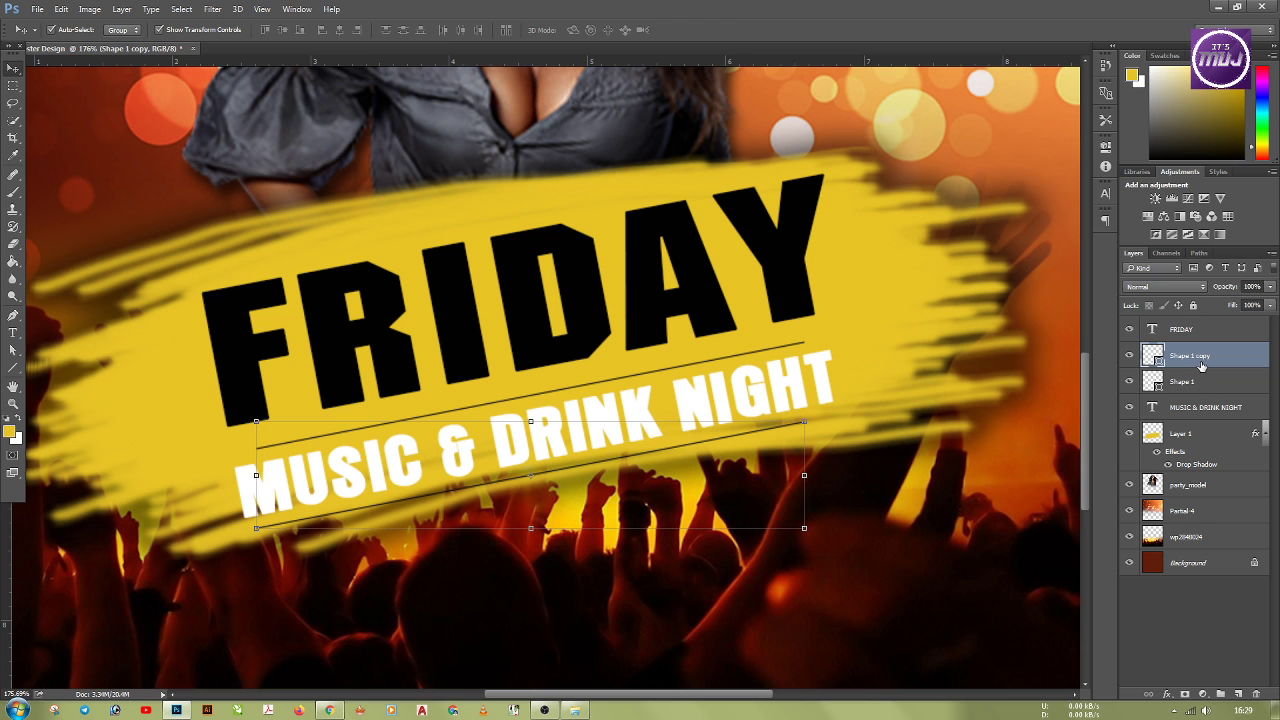
Step: Give the line beneath MUSIC & DRINK NIGHT a white 5 px outside Stroke effect
{"action": "left_click", "coordinate": [1167, 693]}
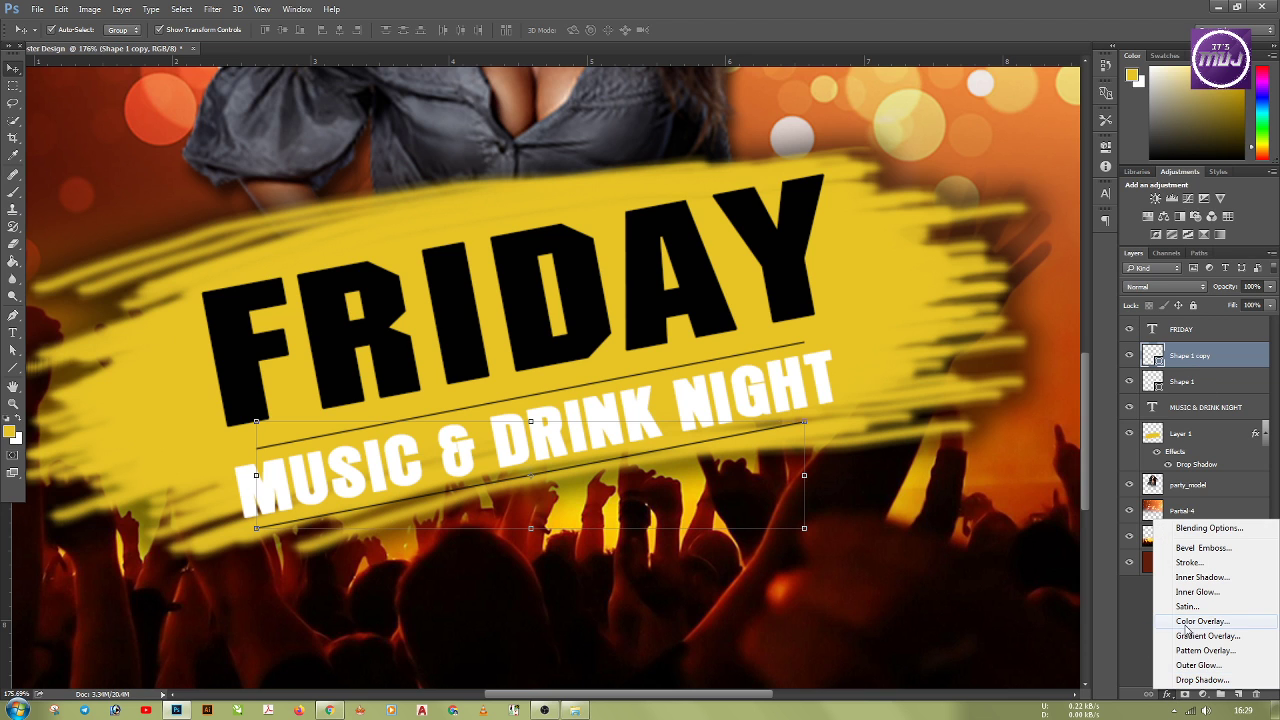
{"action": "left_click", "coordinate": [1190, 563]}
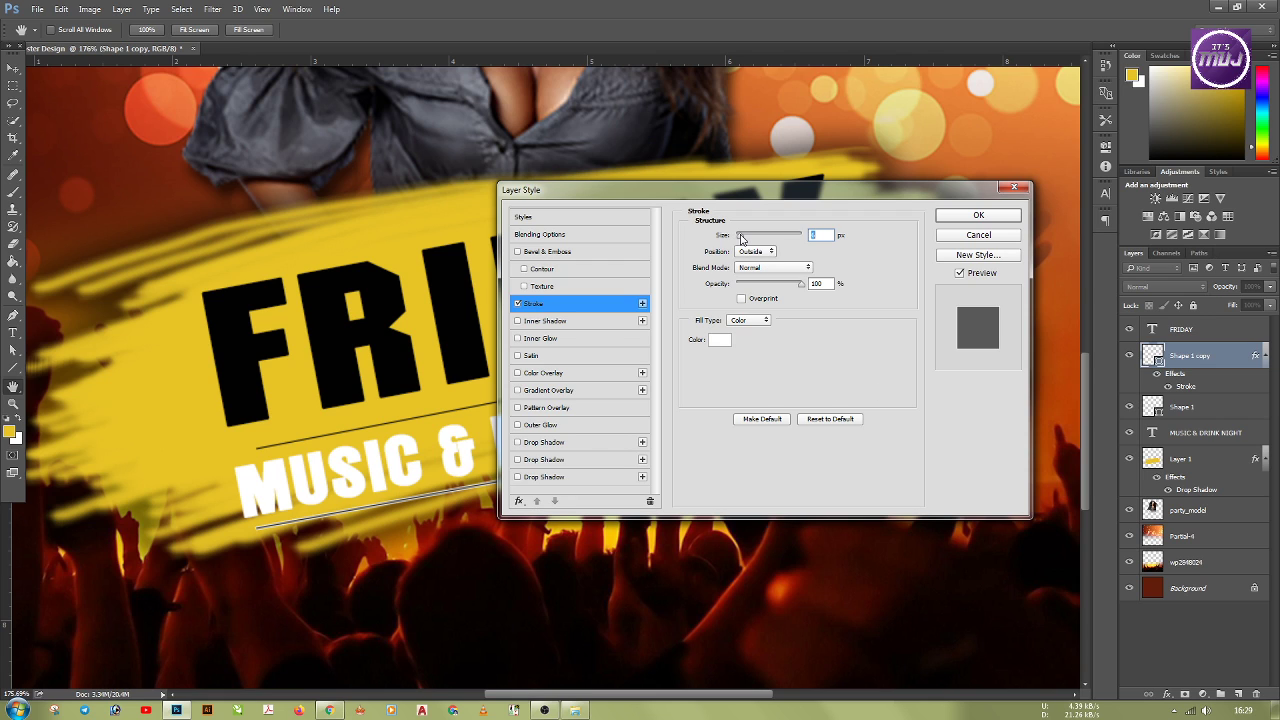
{"action": "left_click_drag", "start_coordinate": [741, 238], "coordinate": [740, 238]}
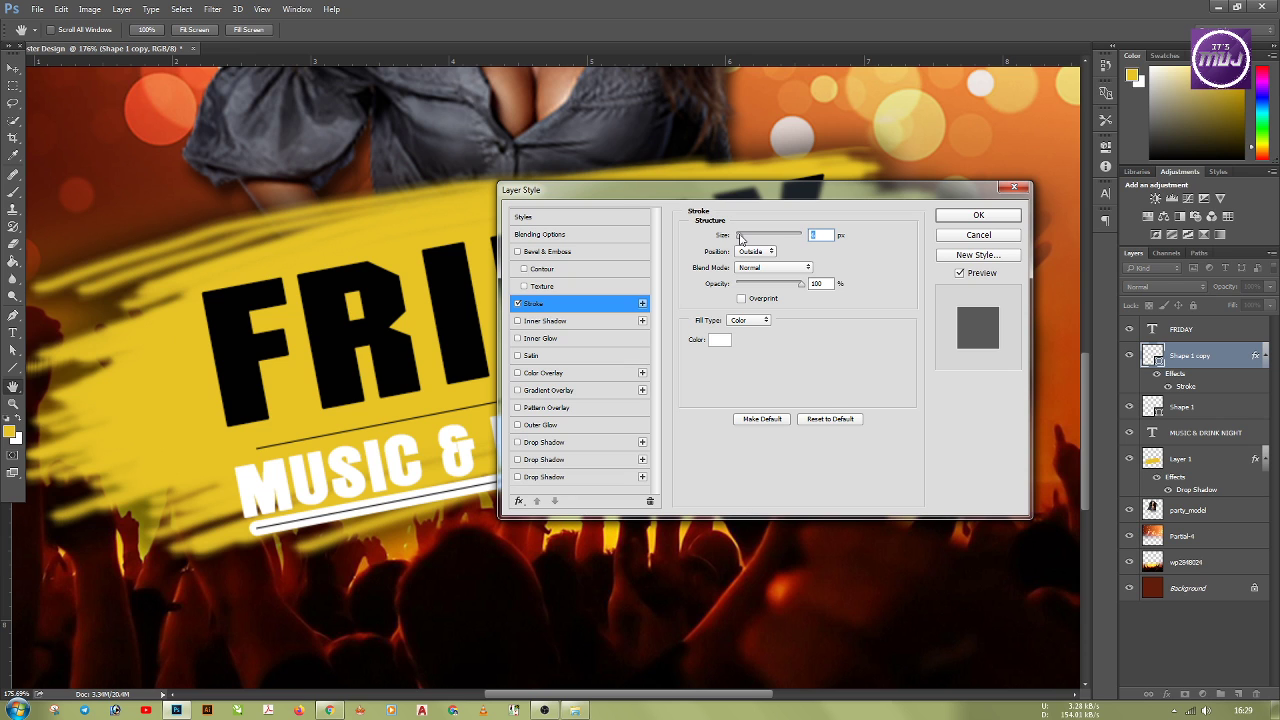
{"action": "type", "text": "5"}
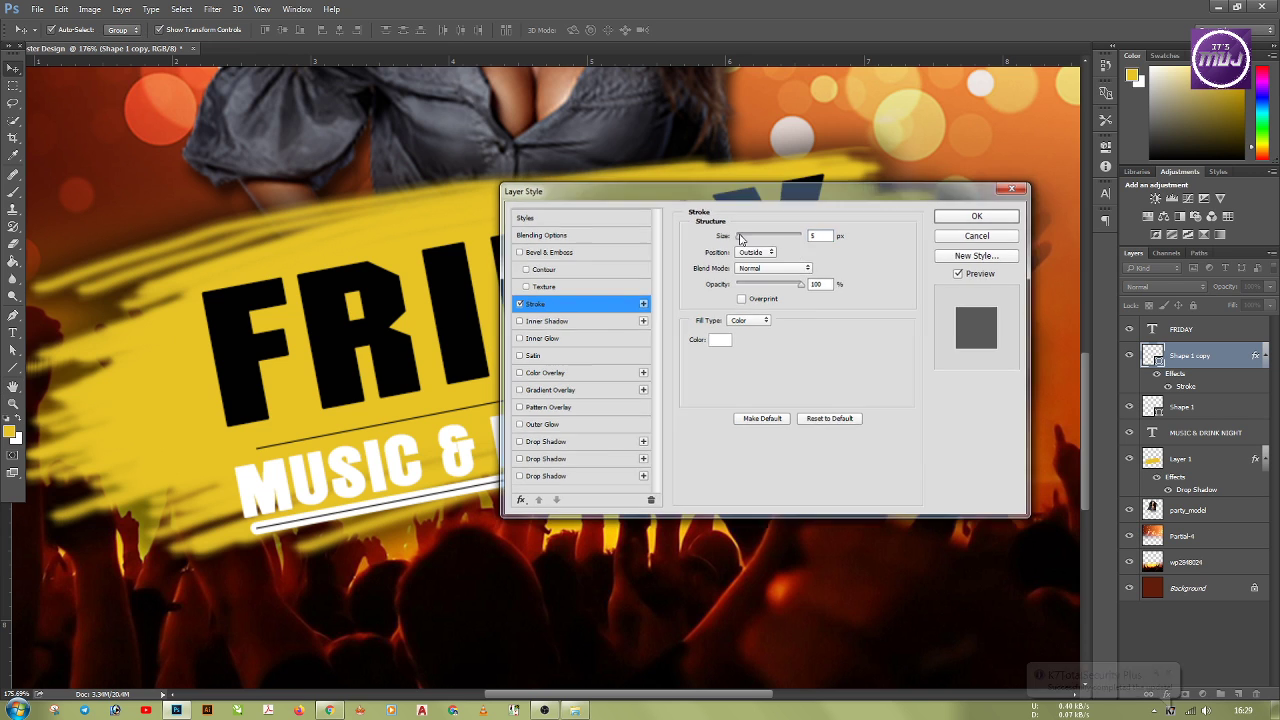
{"action": "key", "text": "Return"}
Step: Apply a matching white 5 px outside Stroke effect to the line between FRIDAY and MUSIC & DRINK NIGHT
{"action": "left_click", "coordinate": [758, 352]}
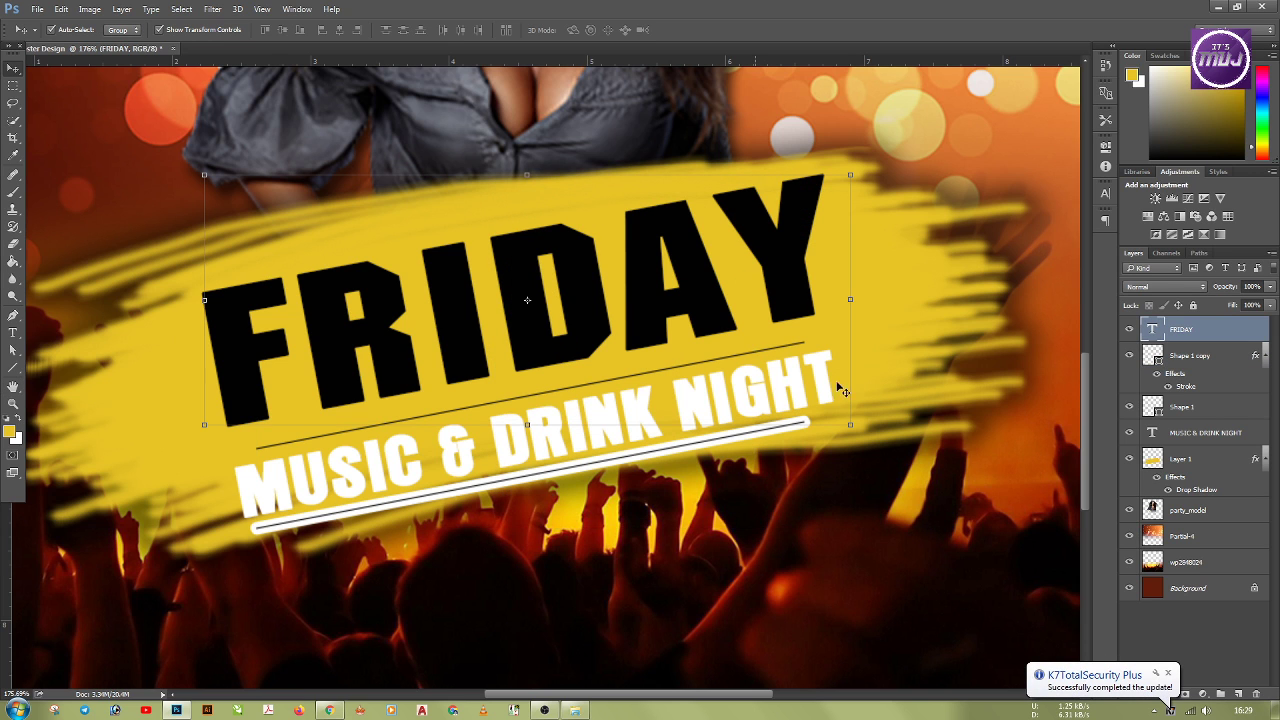
{"action": "left_click", "coordinate": [1211, 407]}
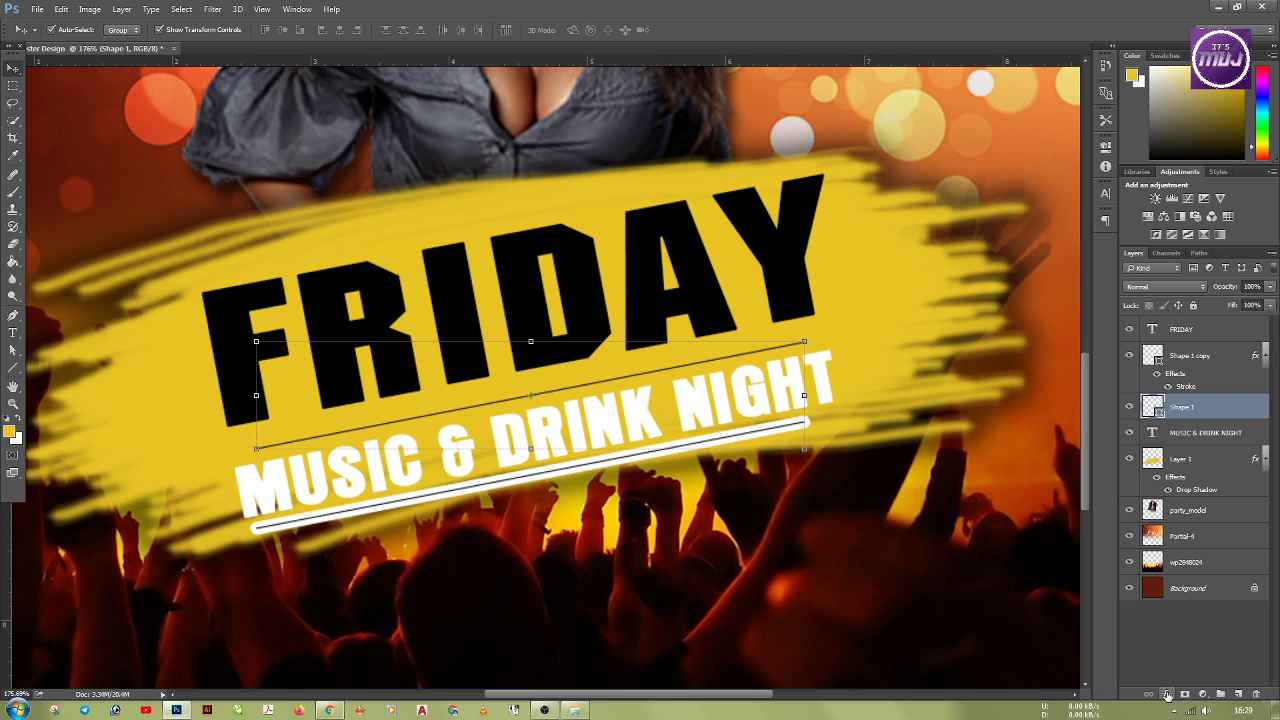
{"action": "left_click", "coordinate": [1167, 695]}
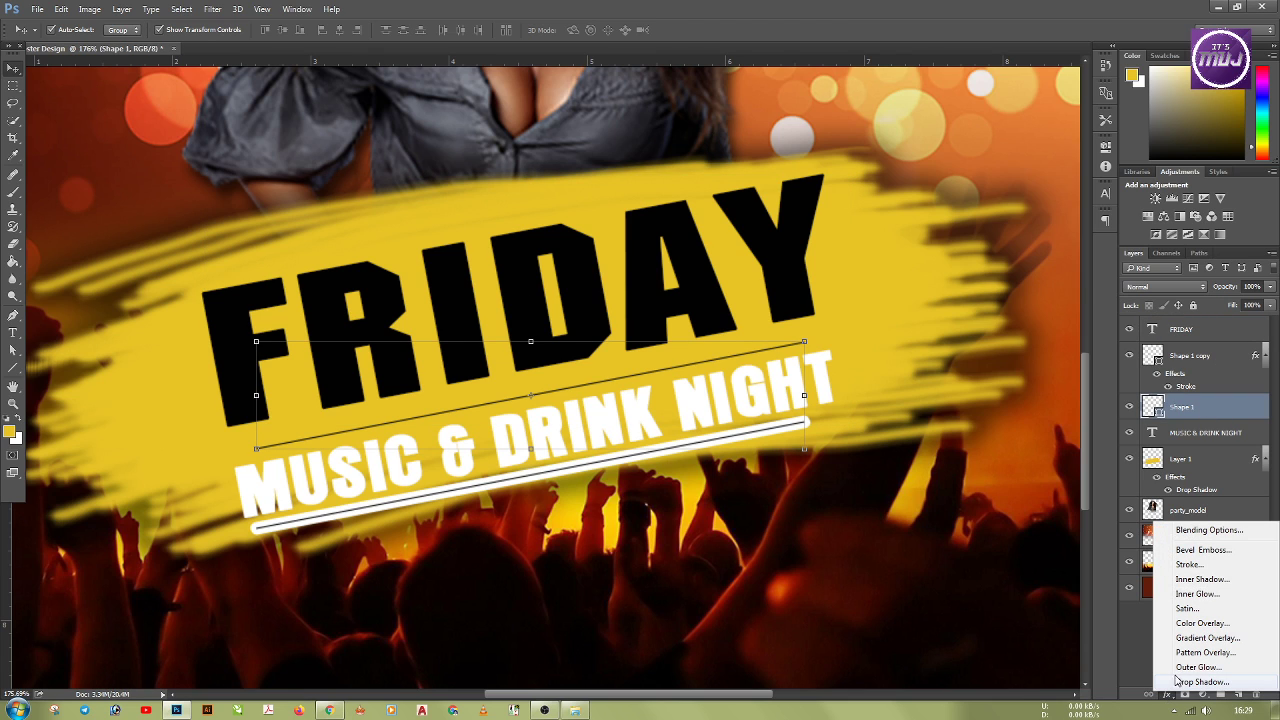
{"action": "left_click", "coordinate": [1189, 564]}
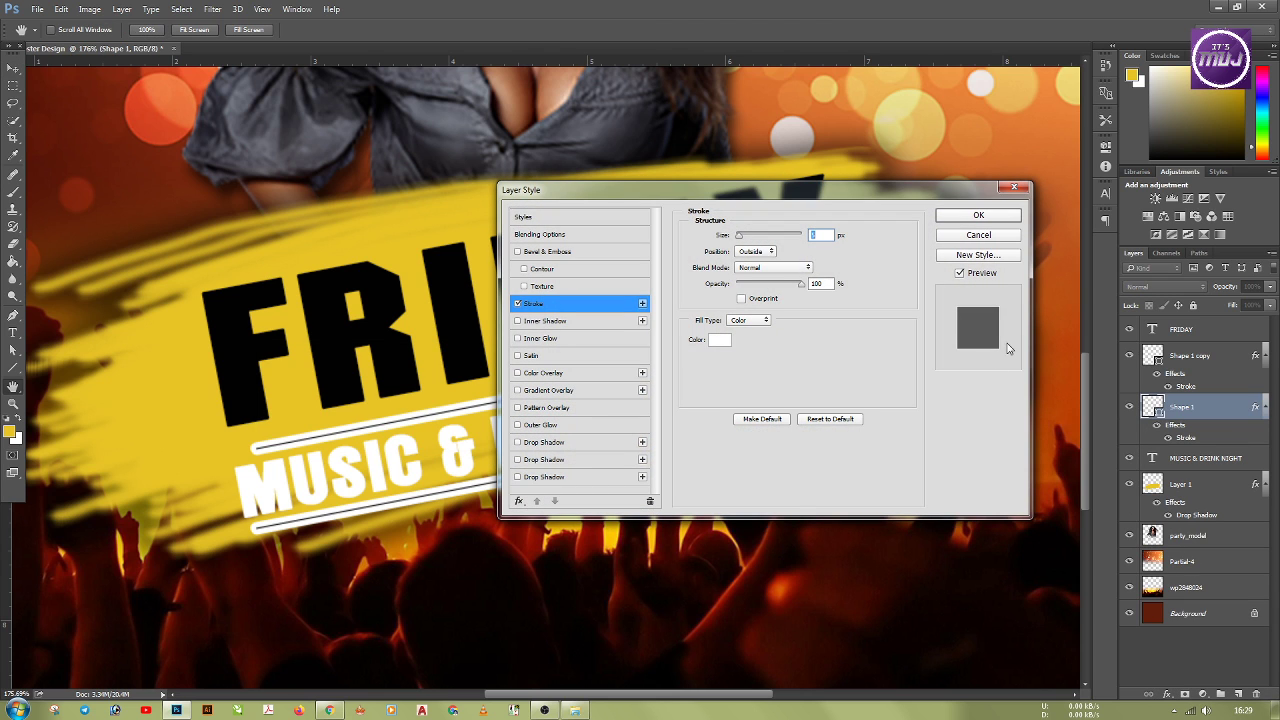
{"action": "left_click", "coordinate": [978, 214]}
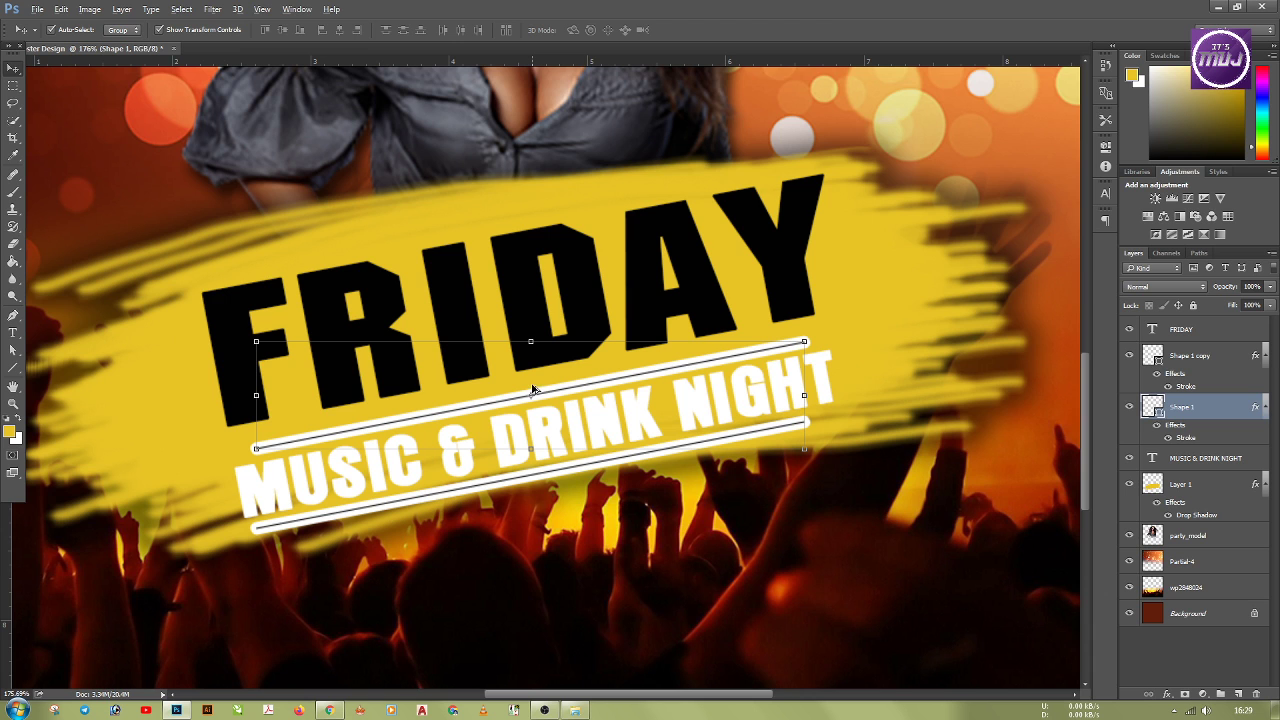
Step: Add the white text 30 in Aurora Regular at 16.99 pt near the poster's upper-left corner
{"action": "scroll", "coordinate": [532, 385], "scroll_direction": "down", "scroll_amount": 2}
{"action": "left_click", "coordinate": [933, 509]}
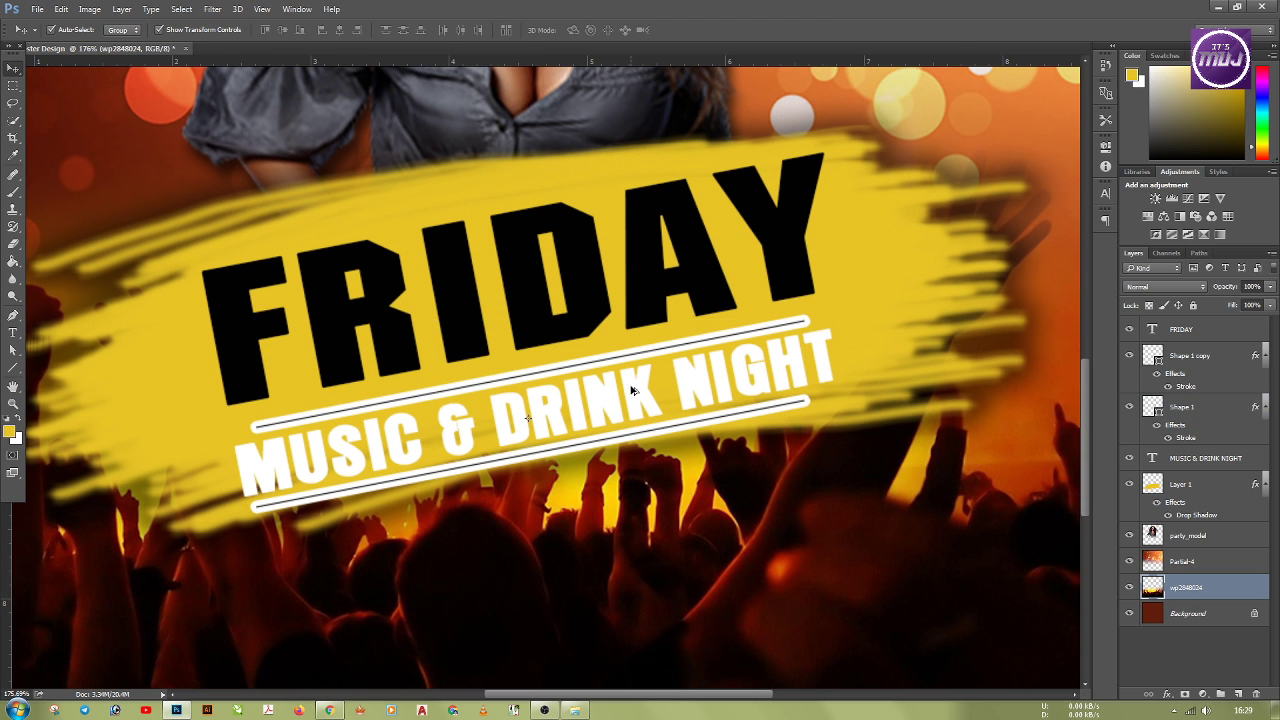
{"action": "key", "text": "ctrl+0"}
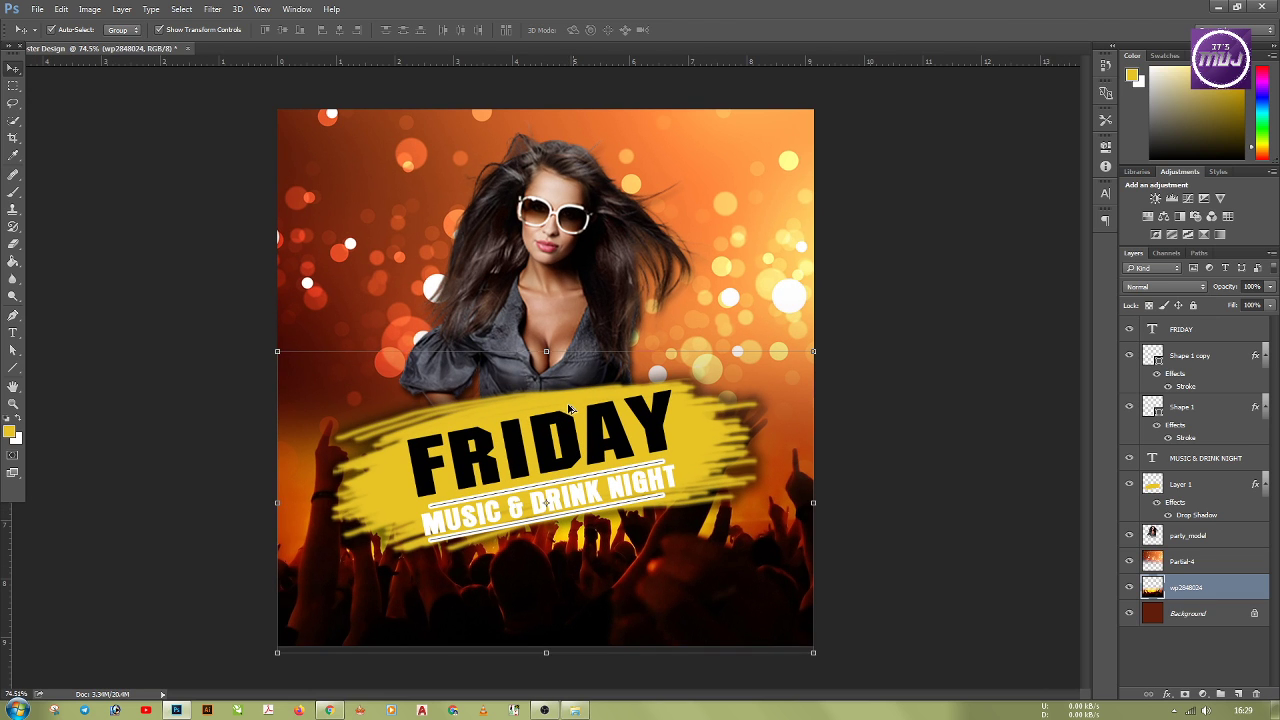
{"action": "left_click", "coordinate": [885, 405]}
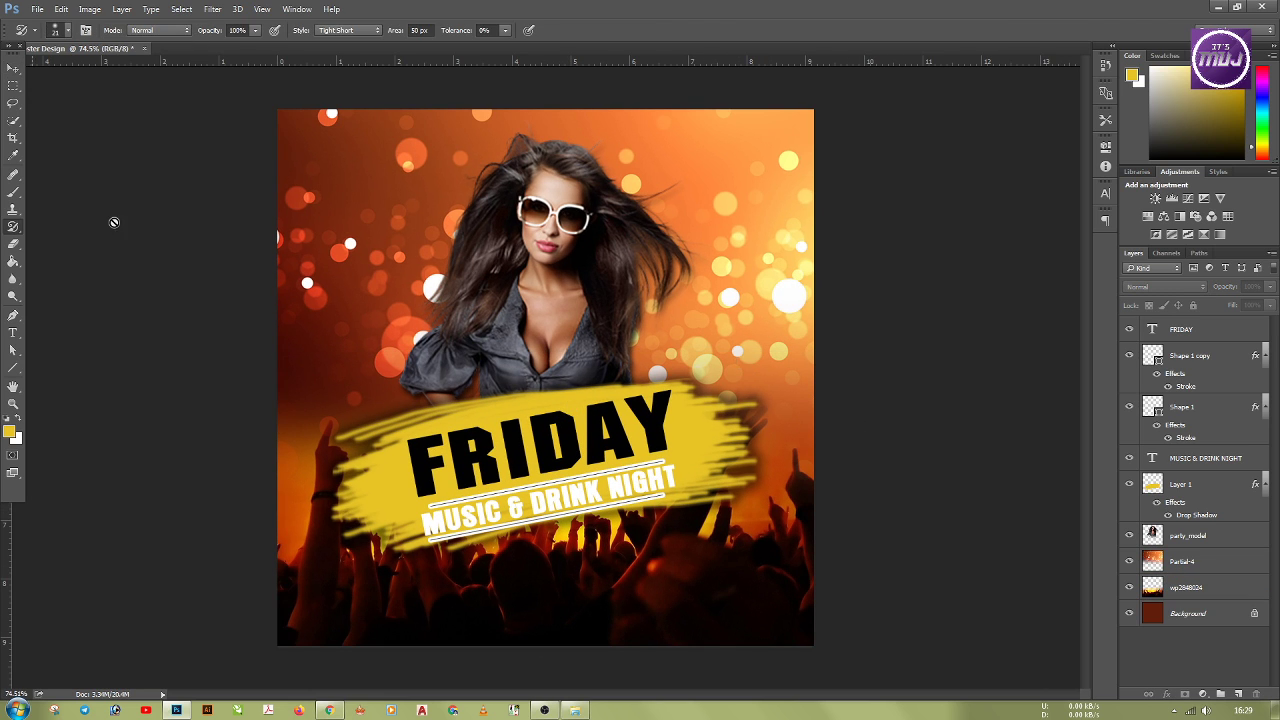
{"action": "key", "text": "t"}
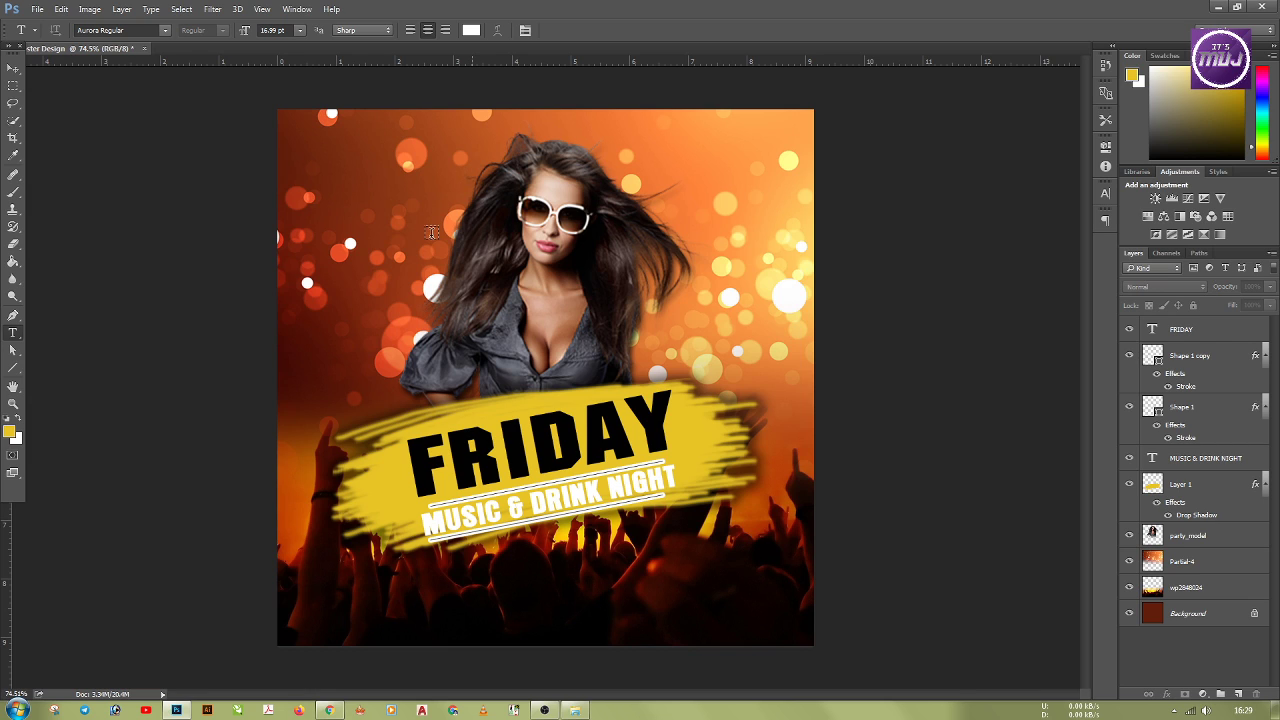
{"action": "left_click", "coordinate": [333, 184]}
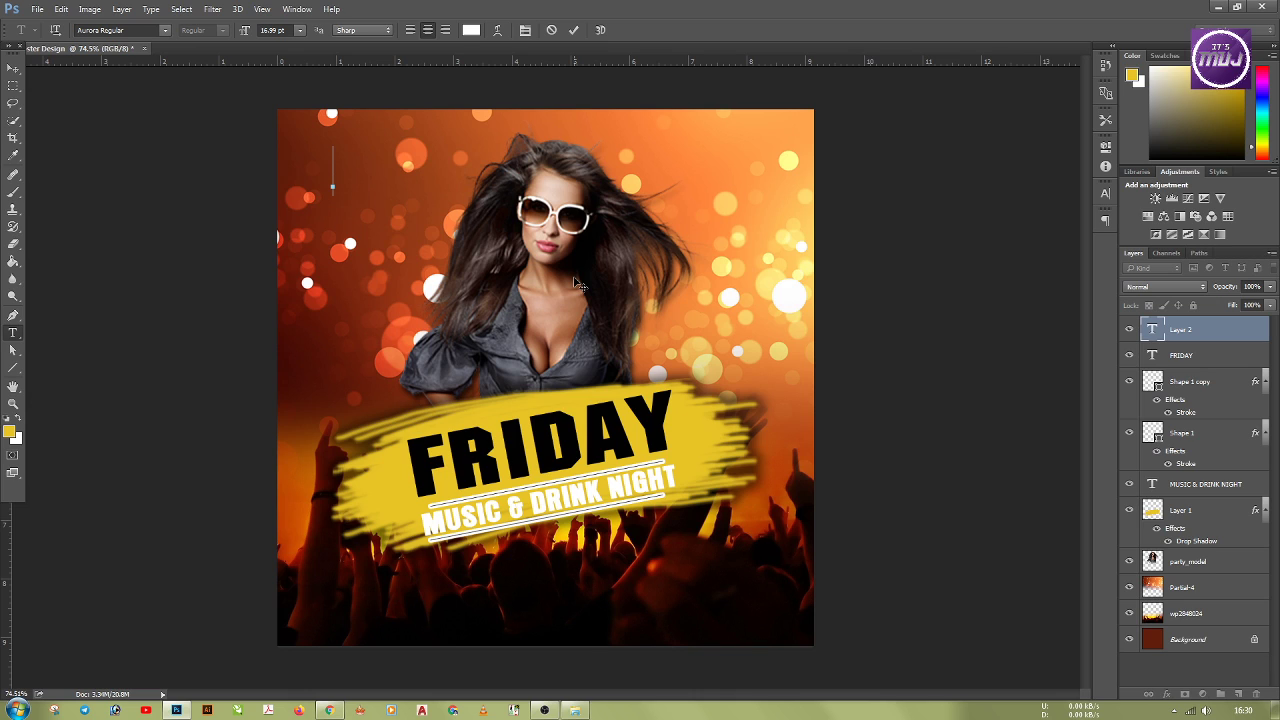
{"action": "type", "text": "30"}
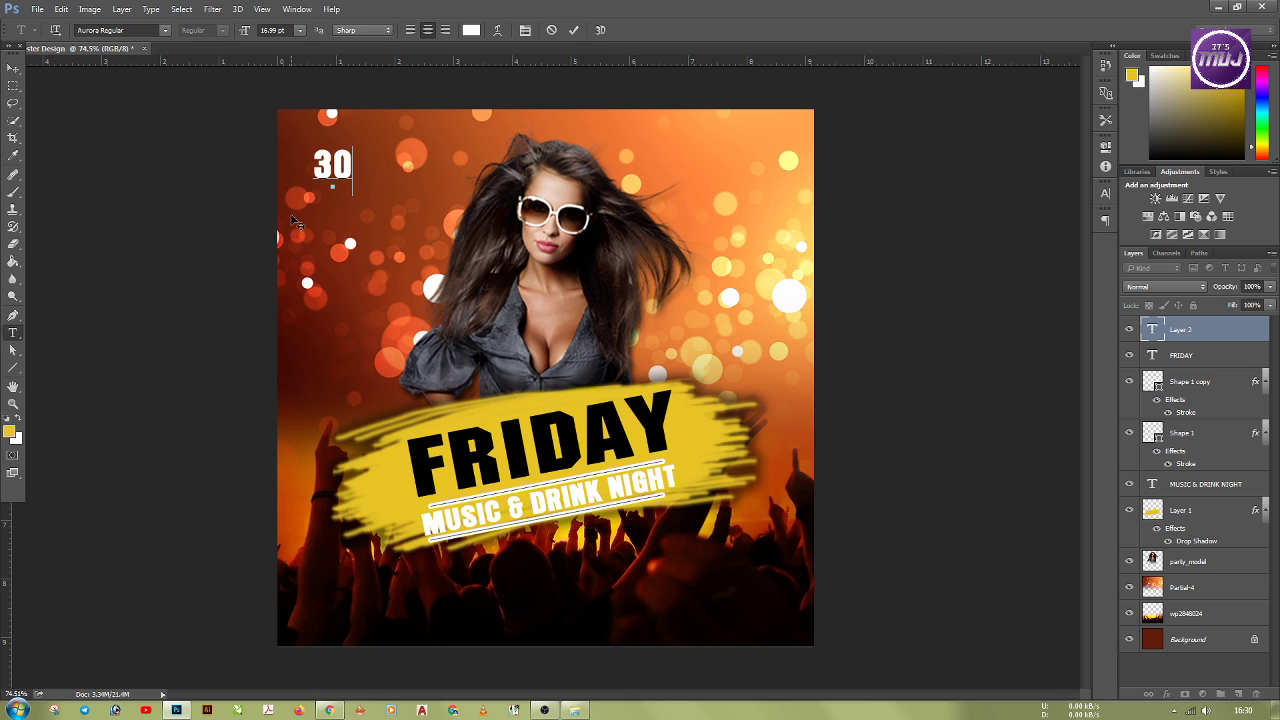
{"action": "left_click", "coordinate": [12, 69]}
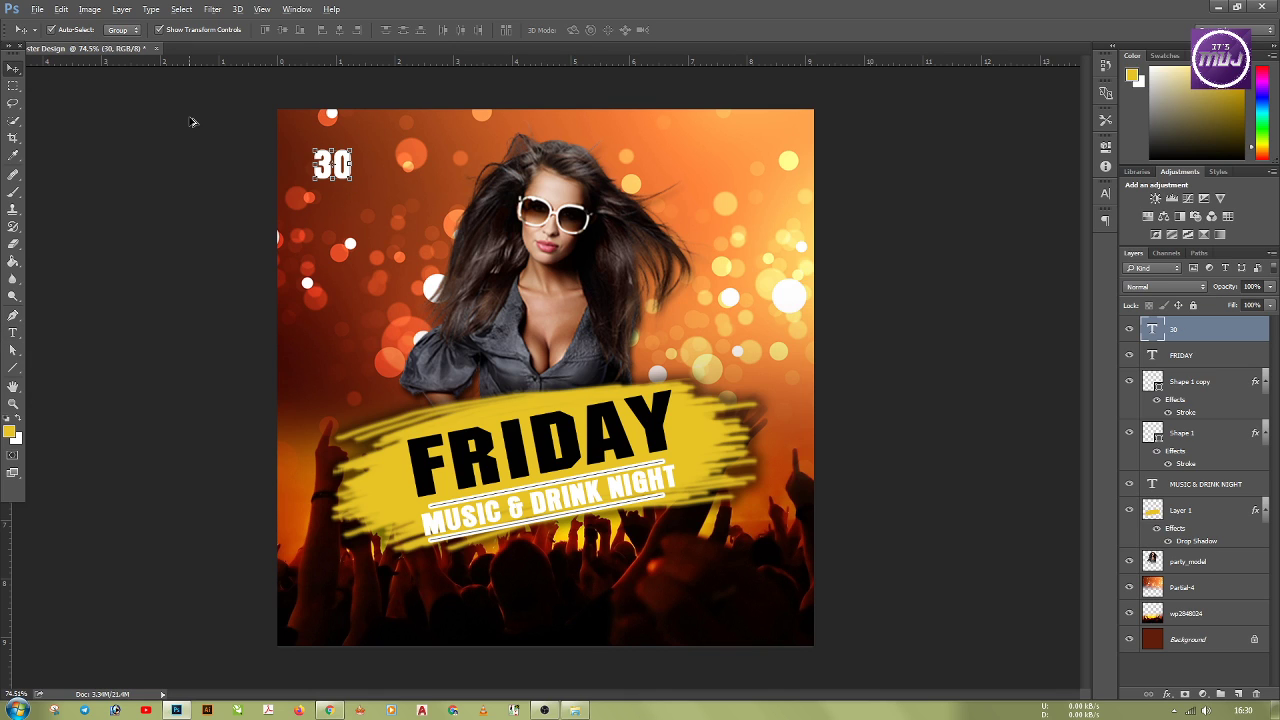
{"action": "scroll", "coordinate": [300, 163], "scroll_direction": "up", "scroll_amount": 5}
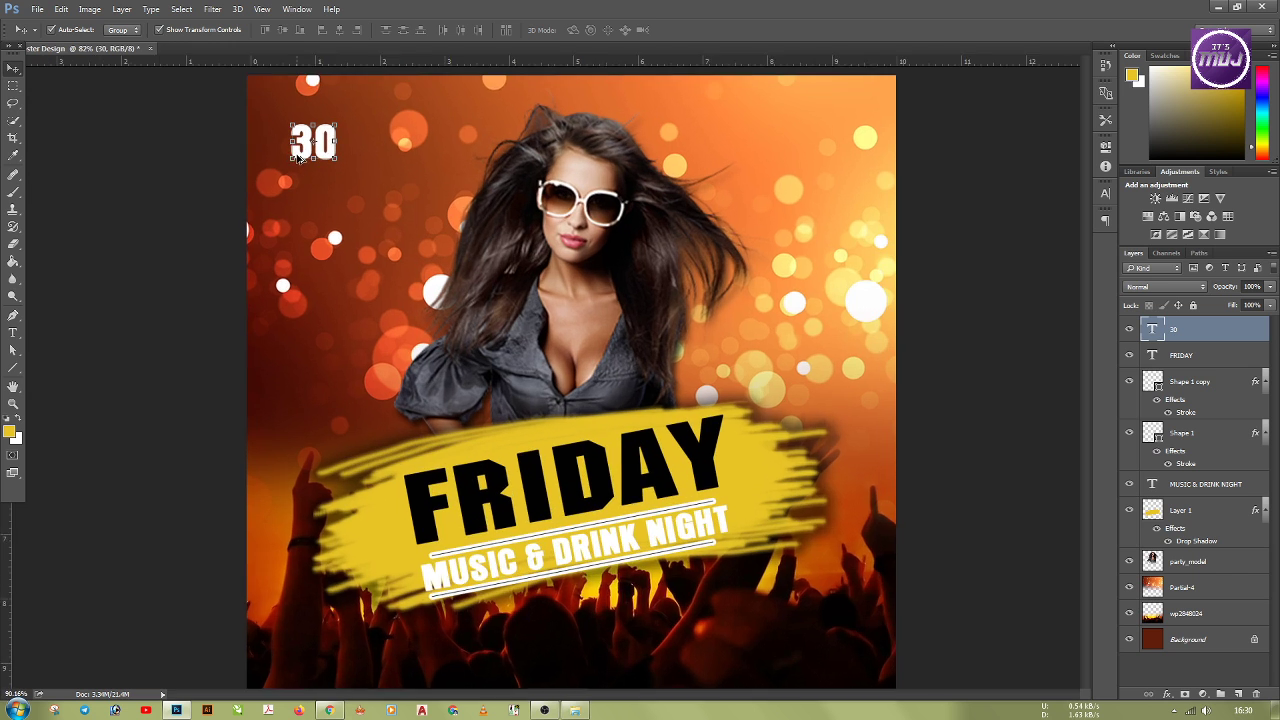
{"action": "scroll", "coordinate": [297, 158], "scroll_direction": "up", "scroll_amount": 2}
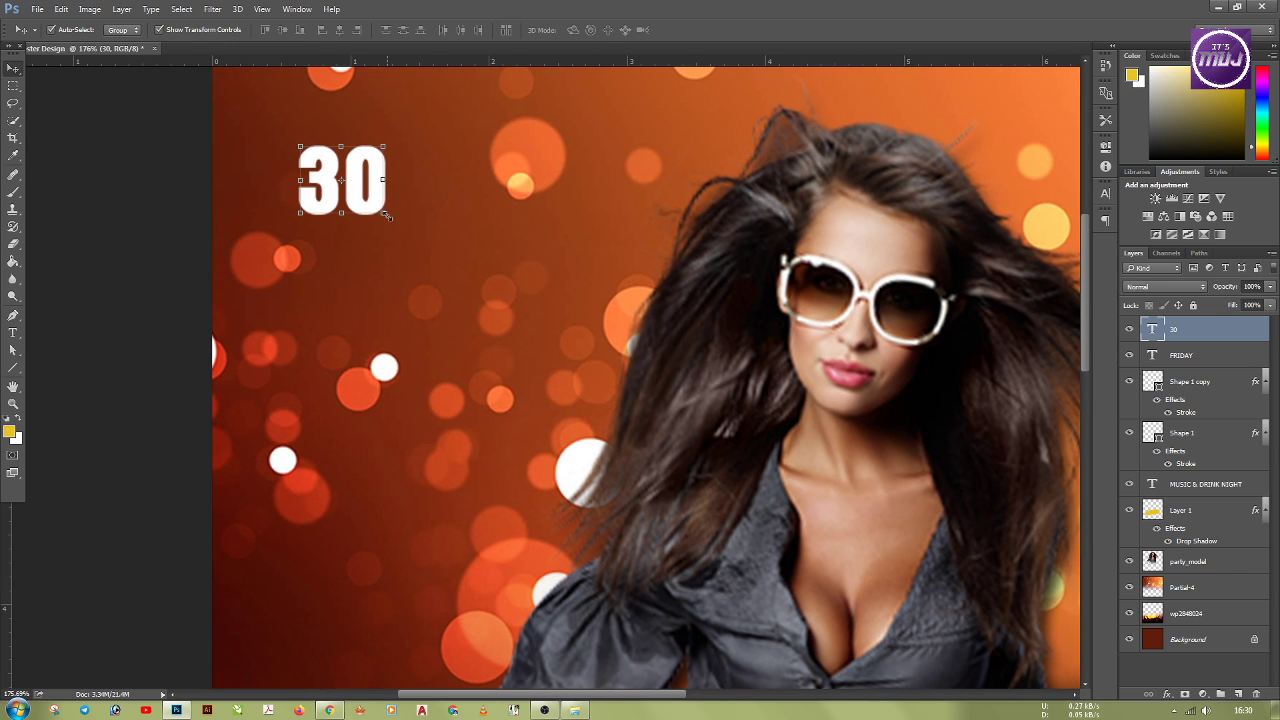
{"action": "left_click", "coordinate": [385, 214]}
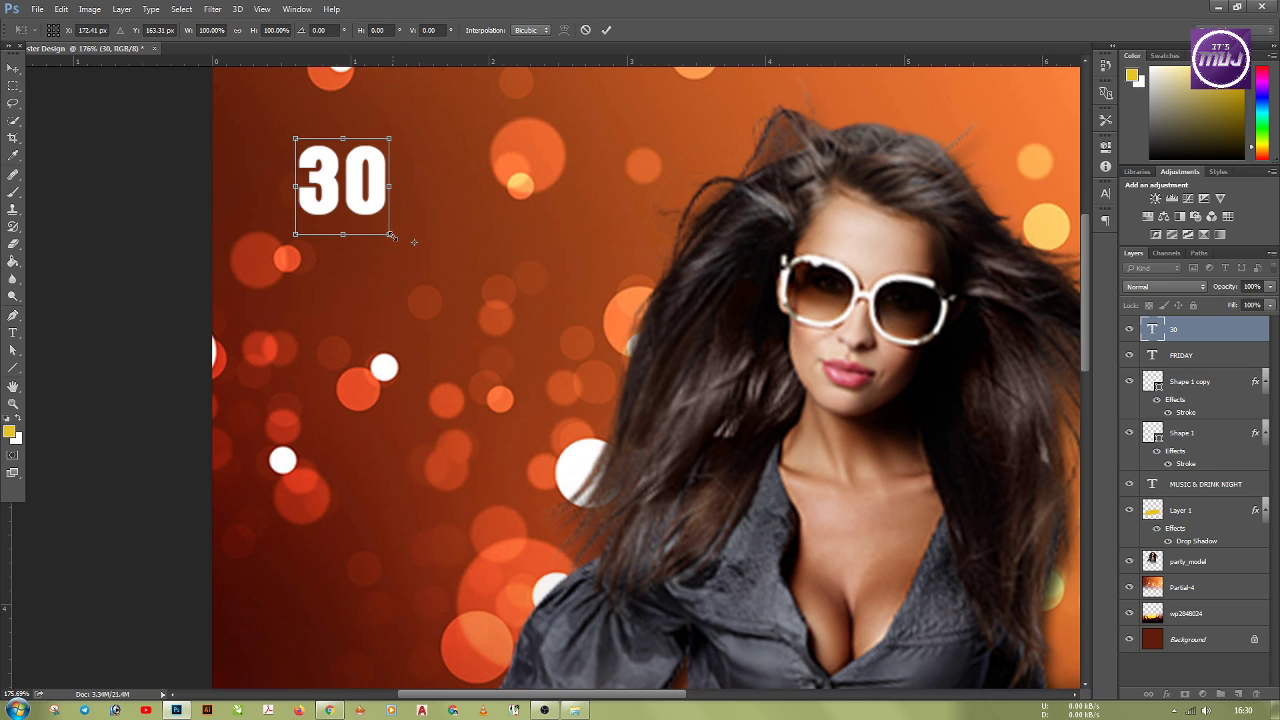
{"action": "left_click_drag", "start_coordinate": [407, 249], "coordinate": [411, 249]}
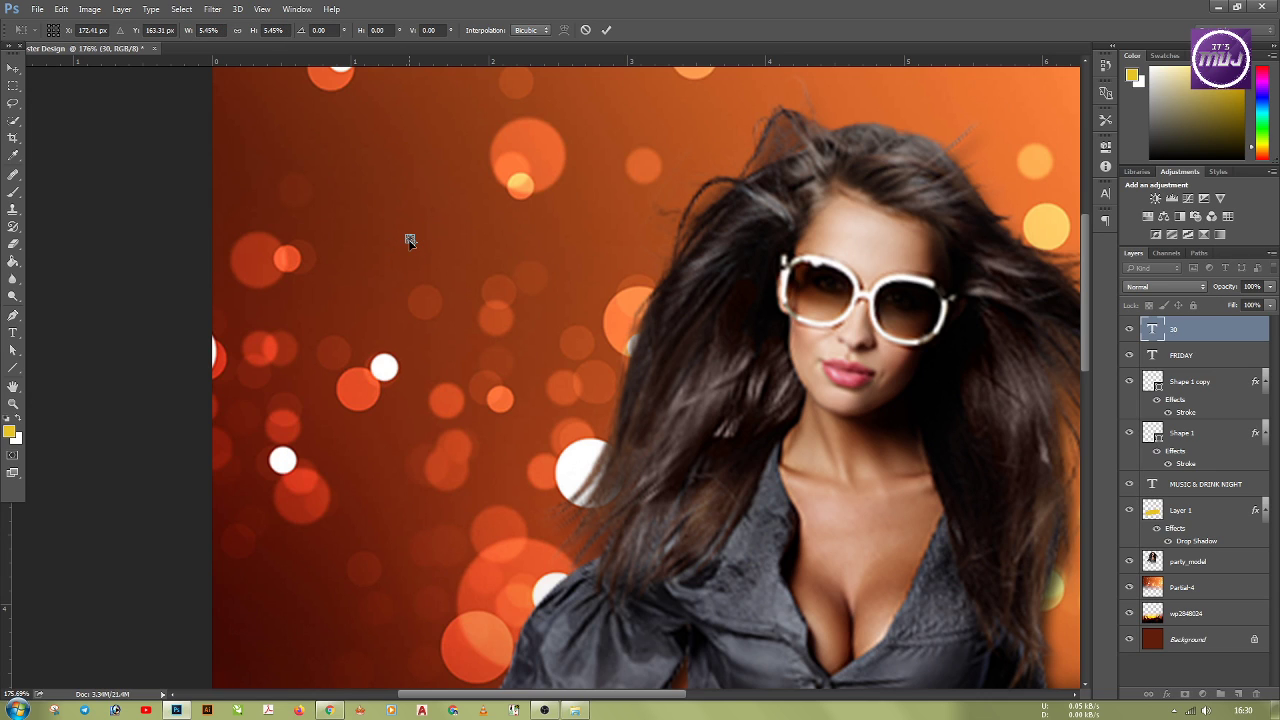
{"action": "key", "text": "ctrl+z"}
{"action": "key", "text": "Escape"}
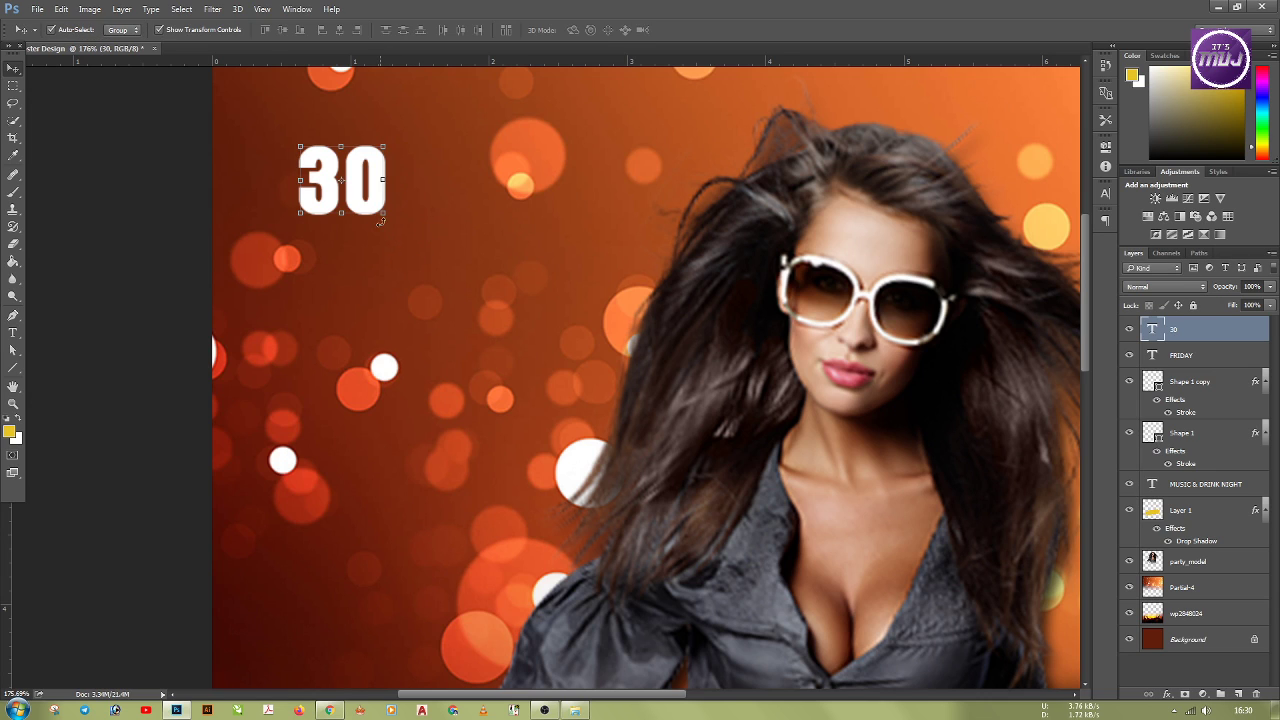
Step: Enlarge the text 30 to 26.75 pt and place a duplicate of it directly beneath
{"action": "left_click", "coordinate": [382, 213]}
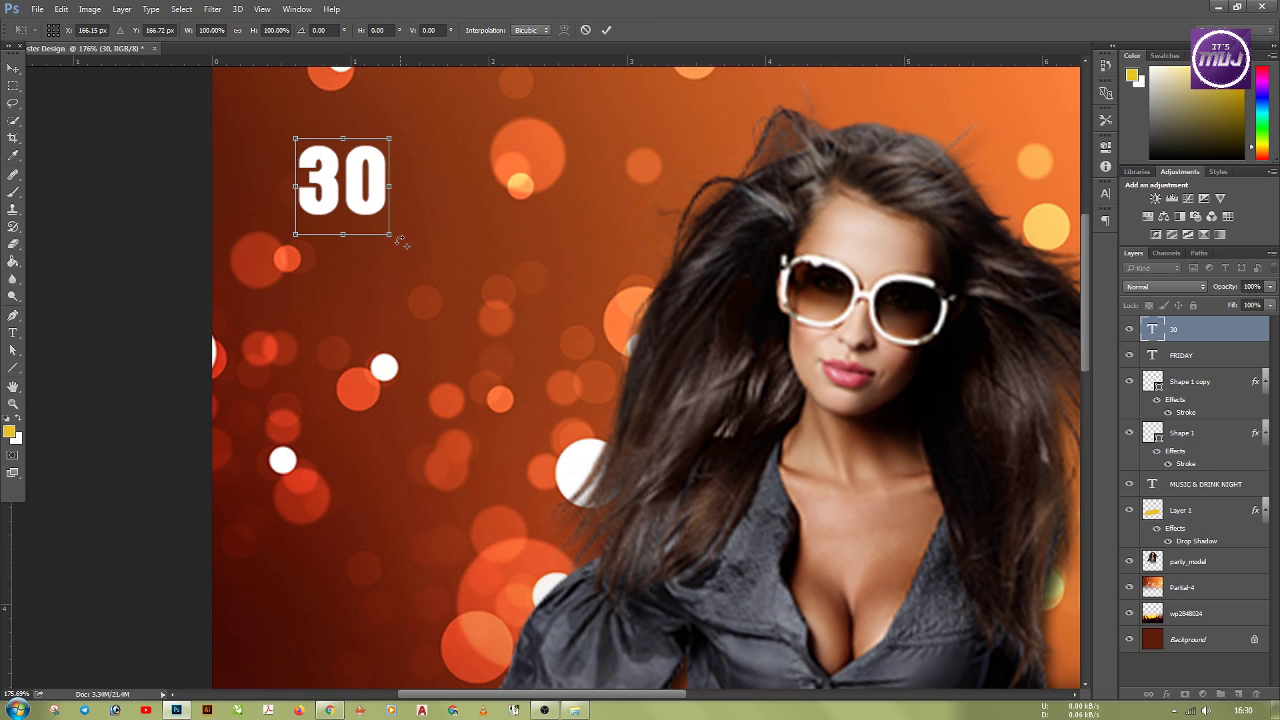
{"action": "left_click_drag", "start_coordinate": [407, 250], "coordinate": [342, 186]}
{"action": "left_click_drag", "start_coordinate": [391, 237], "coordinate": [391, 339]}
{"action": "double_click", "coordinate": [378, 224]}
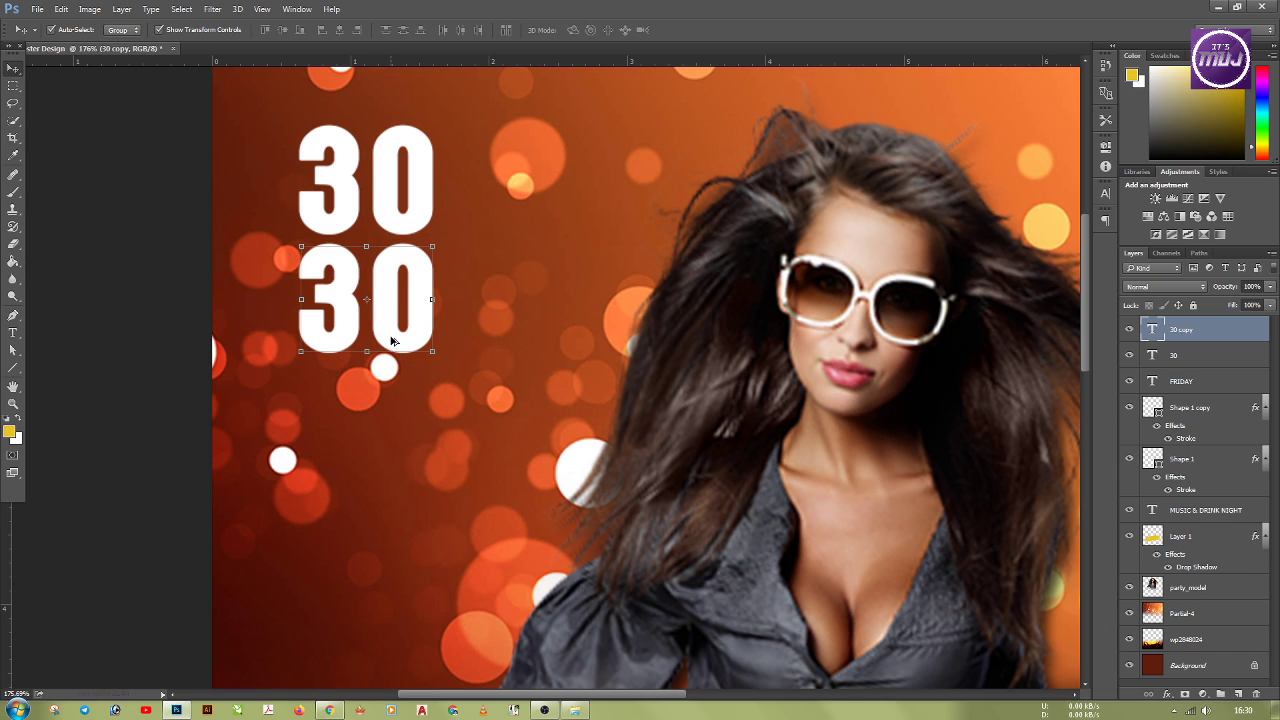
Step: Replace the wording of the lower 30 copy with MARCH
{"action": "key", "text": "t"}
{"action": "double_click", "coordinate": [387, 320]}
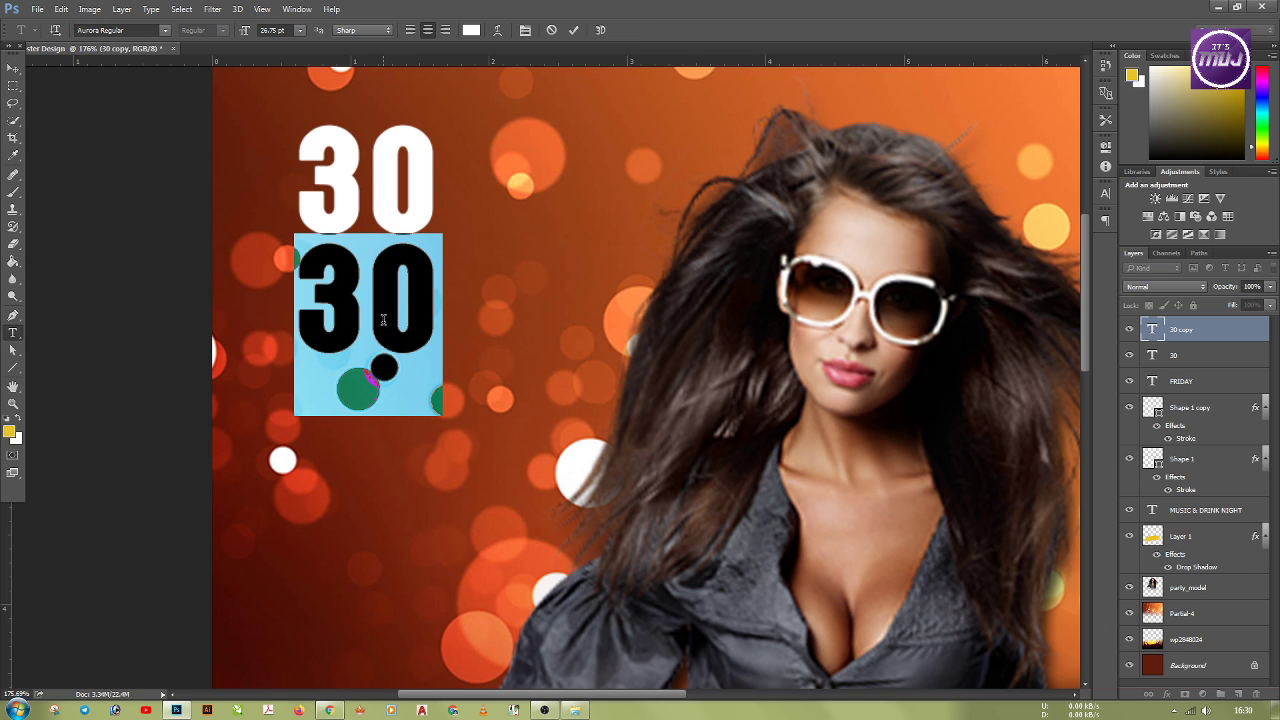
{"action": "type", "text": "MARCH"}
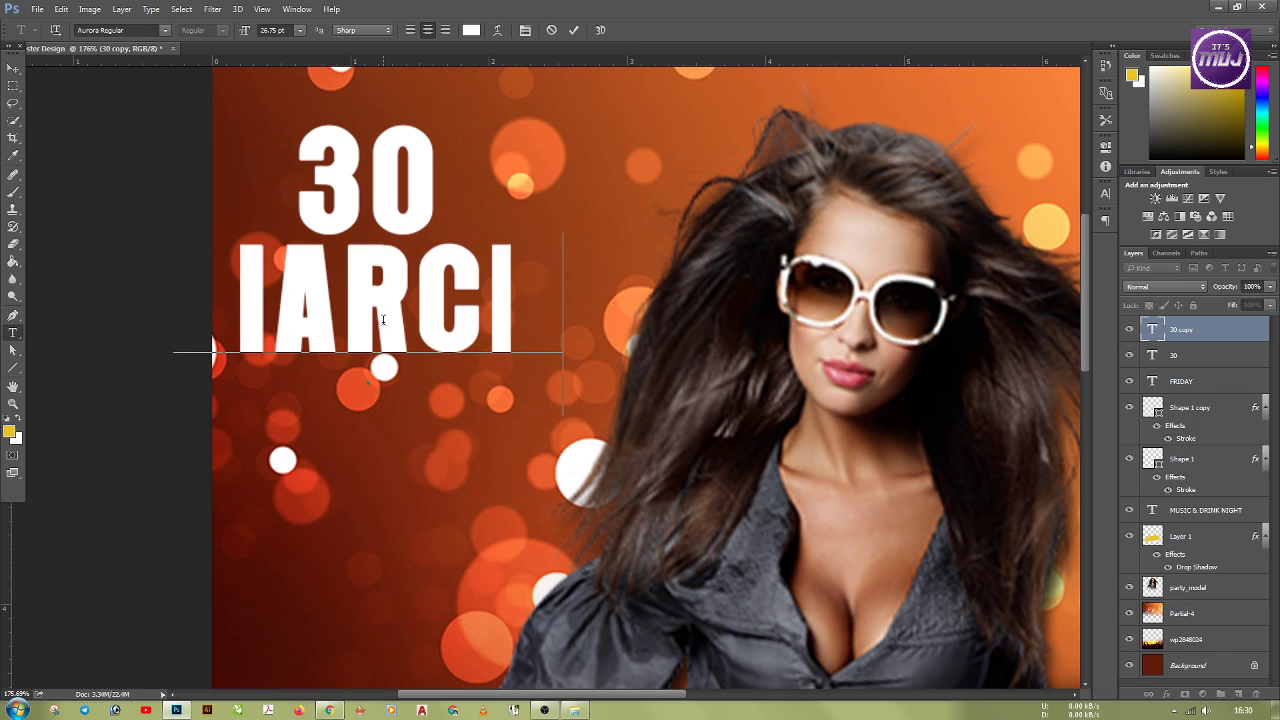
{"action": "left_click", "coordinate": [13, 68]}
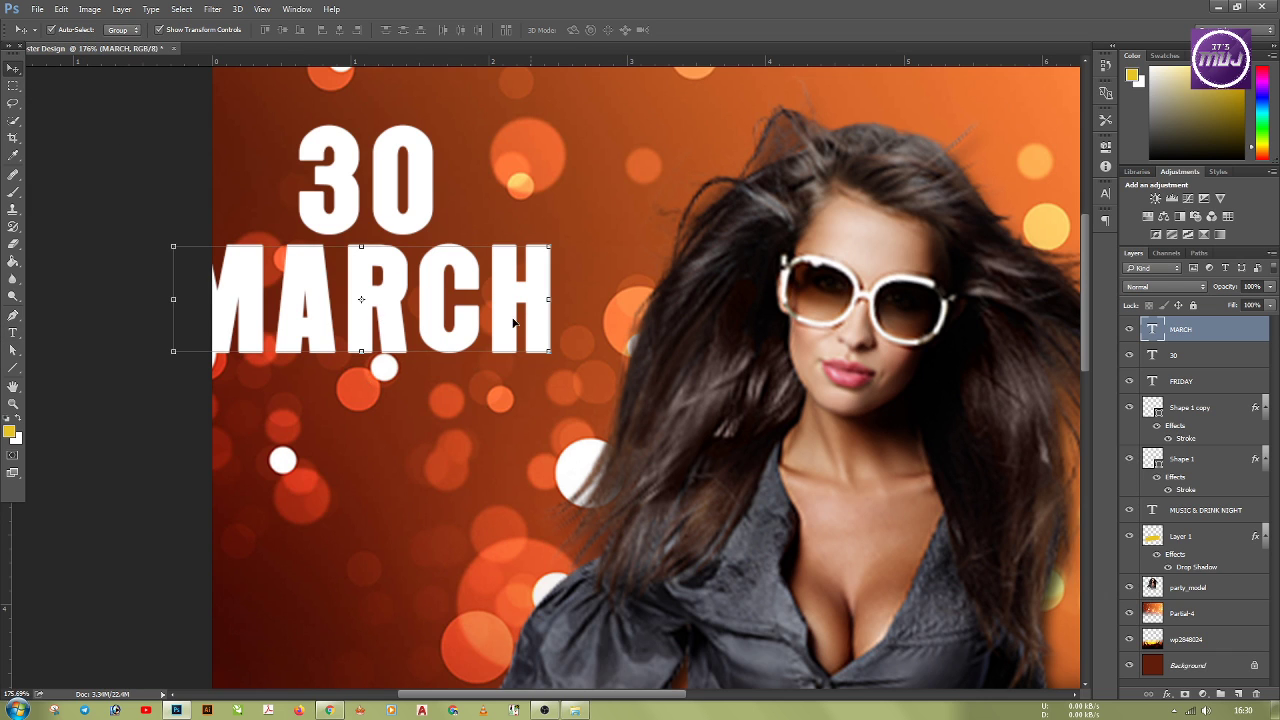
Step: Scale the MARCH text down proportionally so it fits within the poster, centred beneath the 30
{"action": "key", "text": "ctrl+t"}
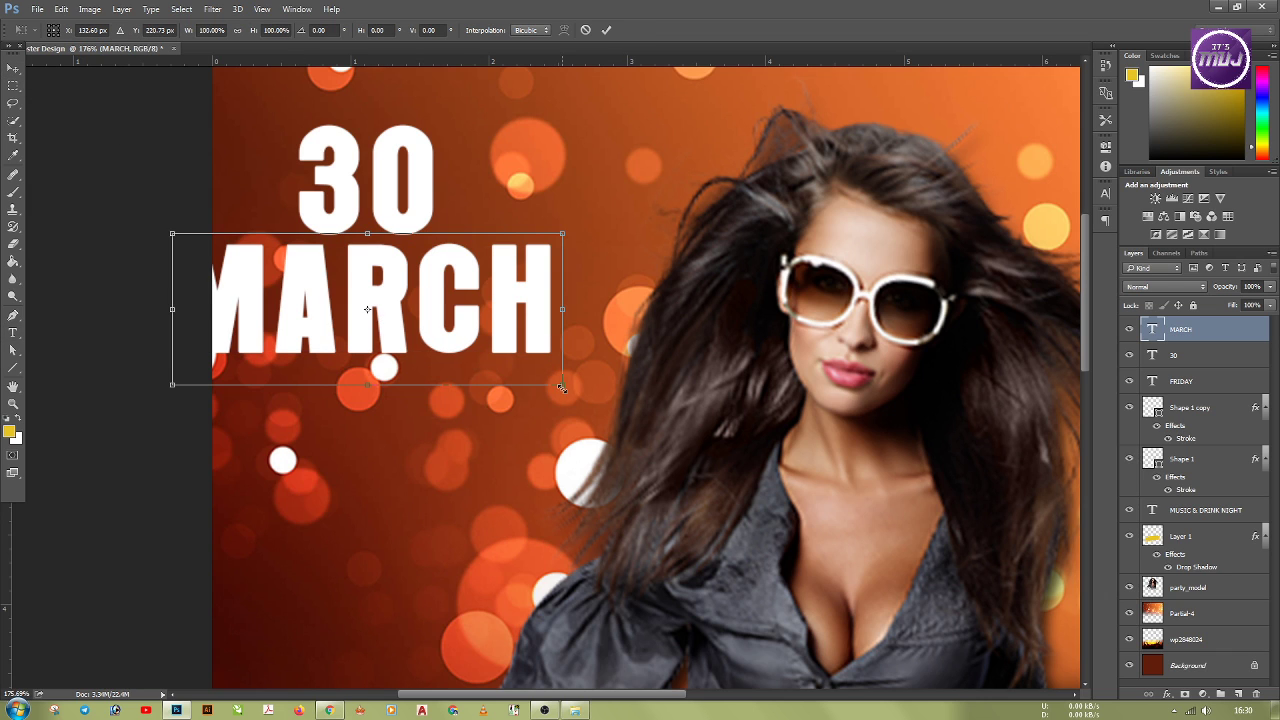
{"action": "left_click_drag", "start_coordinate": [562, 388], "coordinate": [441, 282]}
{"action": "key", "text": "Return"}
Step: Enlarge the 30 slightly about its centre and nudge MARCH down a little to sit just beneath it
{"action": "left_click", "coordinate": [431, 177]}
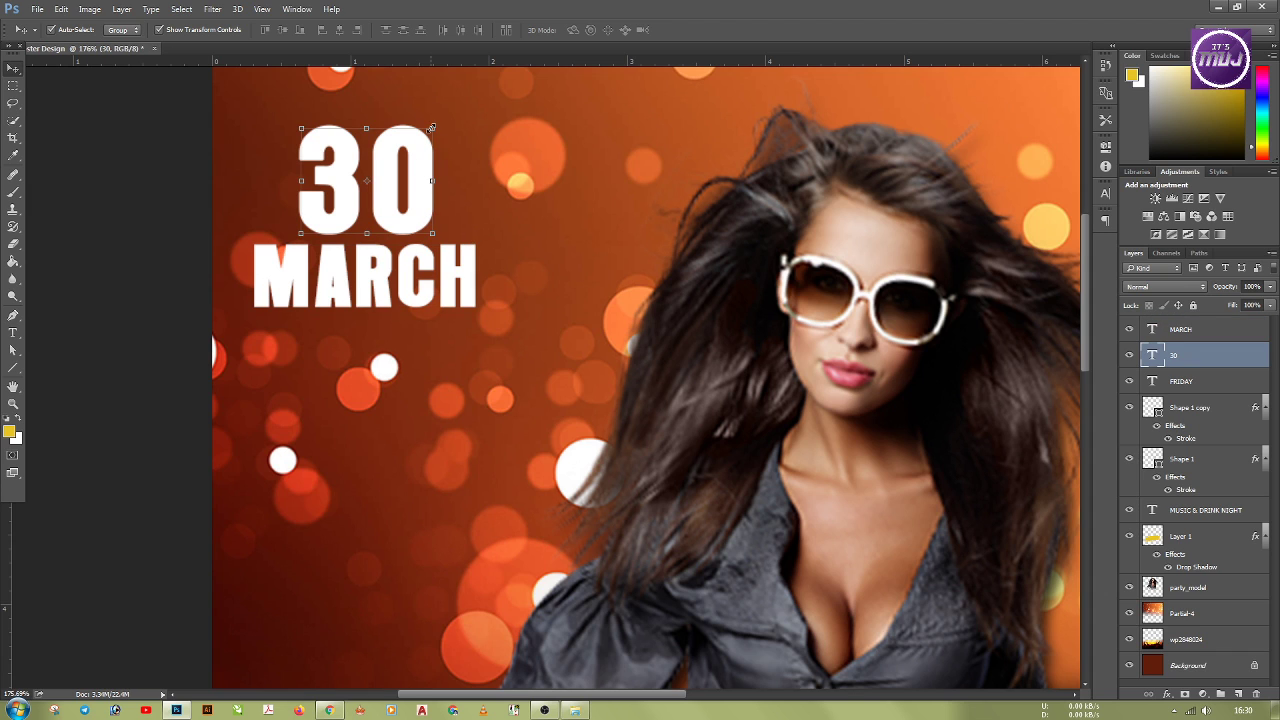
{"action": "left_click", "coordinate": [431, 128]}
{"action": "left_click_drag", "start_coordinate": [443, 116], "coordinate": [458, 98]}
{"action": "key", "text": "Return"}
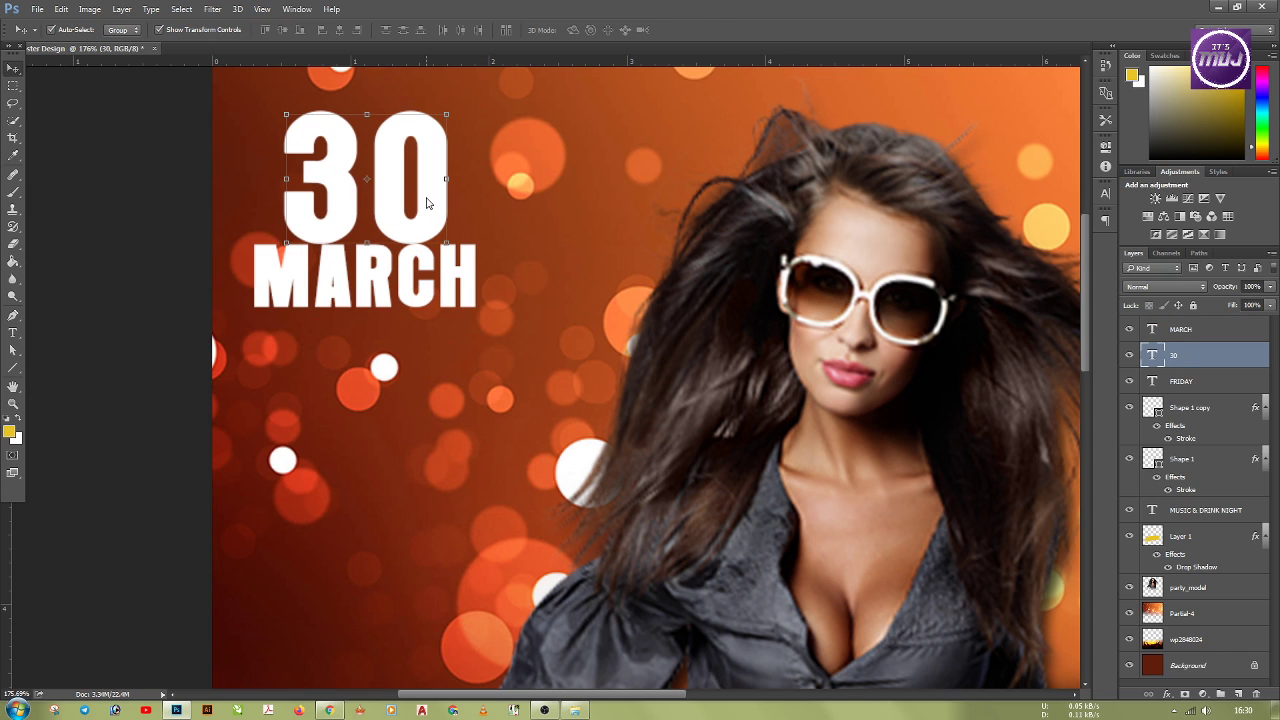
{"action": "left_click", "coordinate": [404, 285]}
{"action": "left_click_drag", "start_coordinate": [404, 285], "coordinate": [407, 289]}
{"action": "scroll", "coordinate": [407, 289], "scroll_direction": "down", "scroll_amount": 6}
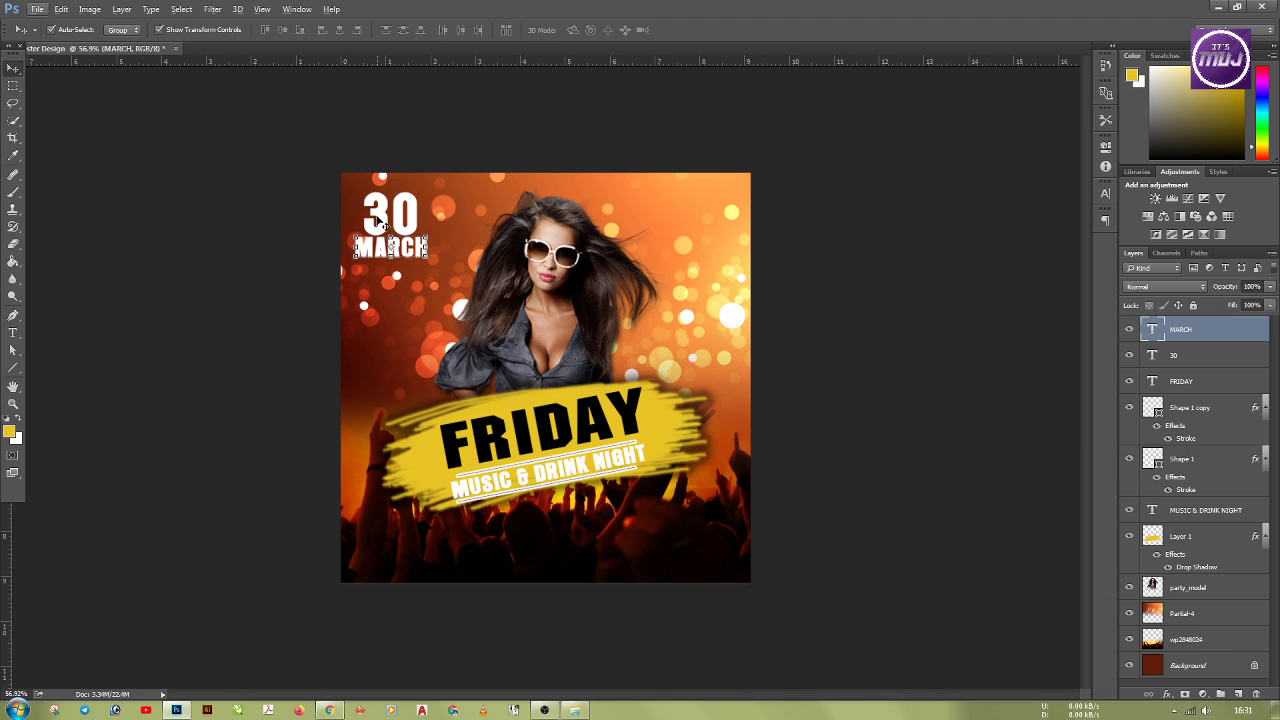
{"action": "key", "text": "ctrl+t"}
{"action": "key", "text": "Return"}
{"action": "left_click", "coordinate": [383, 215], "text": "shift"}
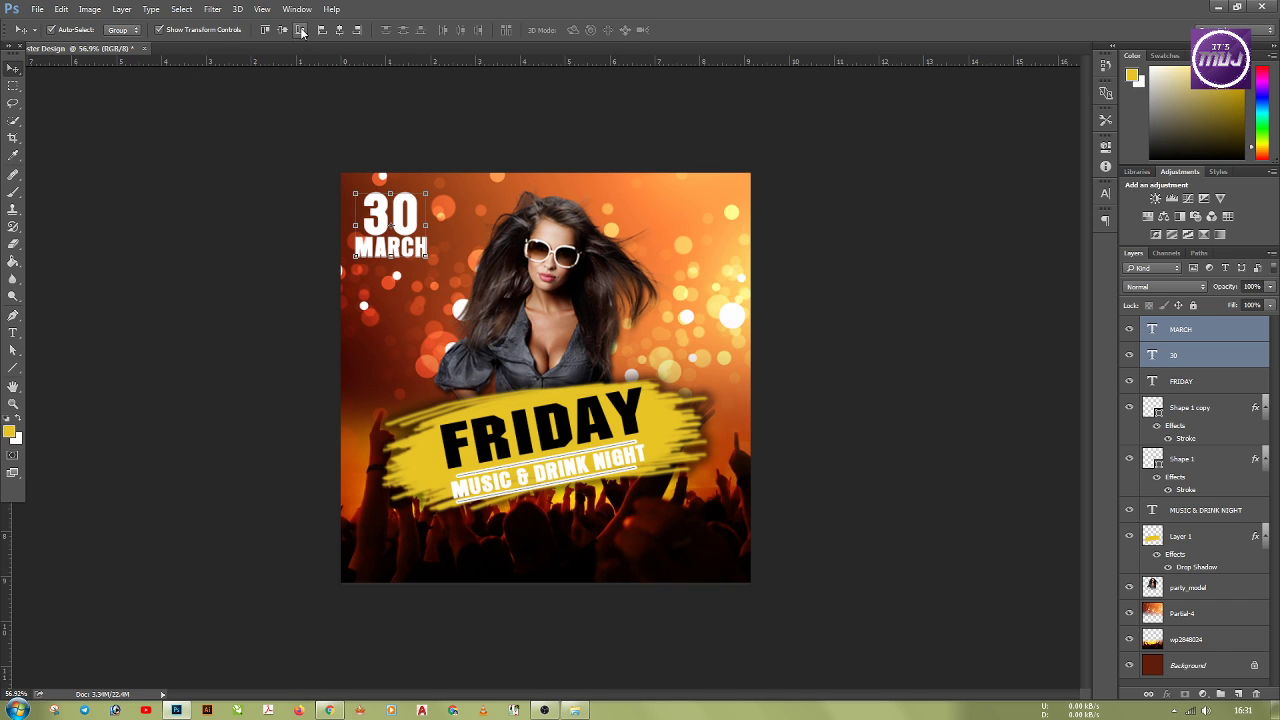
{"action": "left_click", "coordinate": [234, 176]}
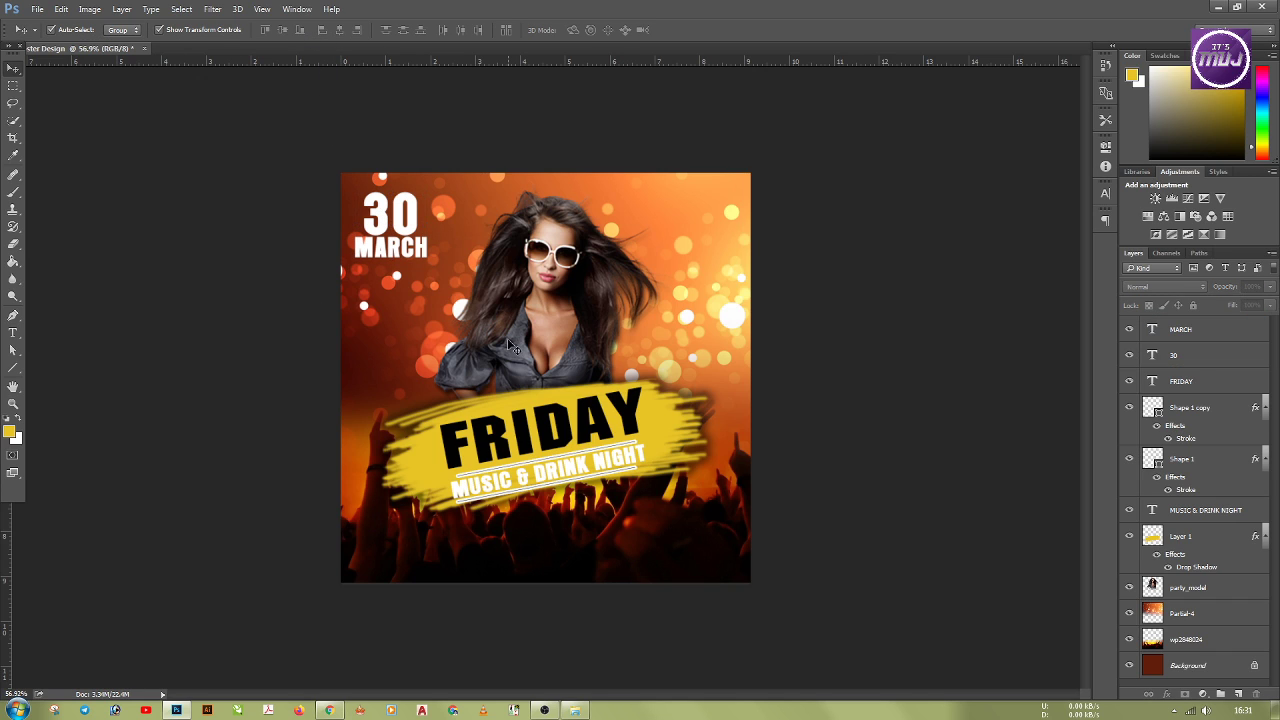
Step: Add the DJ's name in white 16.99 pt Aurora Regular over the crowd, below the left half of the yellow brush band
{"action": "scroll", "coordinate": [560, 389], "scroll_direction": "down", "scroll_amount": 2}
{"action": "scroll", "coordinate": [562, 393], "scroll_direction": "up", "scroll_amount": 2}
{"action": "scroll", "coordinate": [603, 640], "scroll_direction": "up", "scroll_amount": 2}
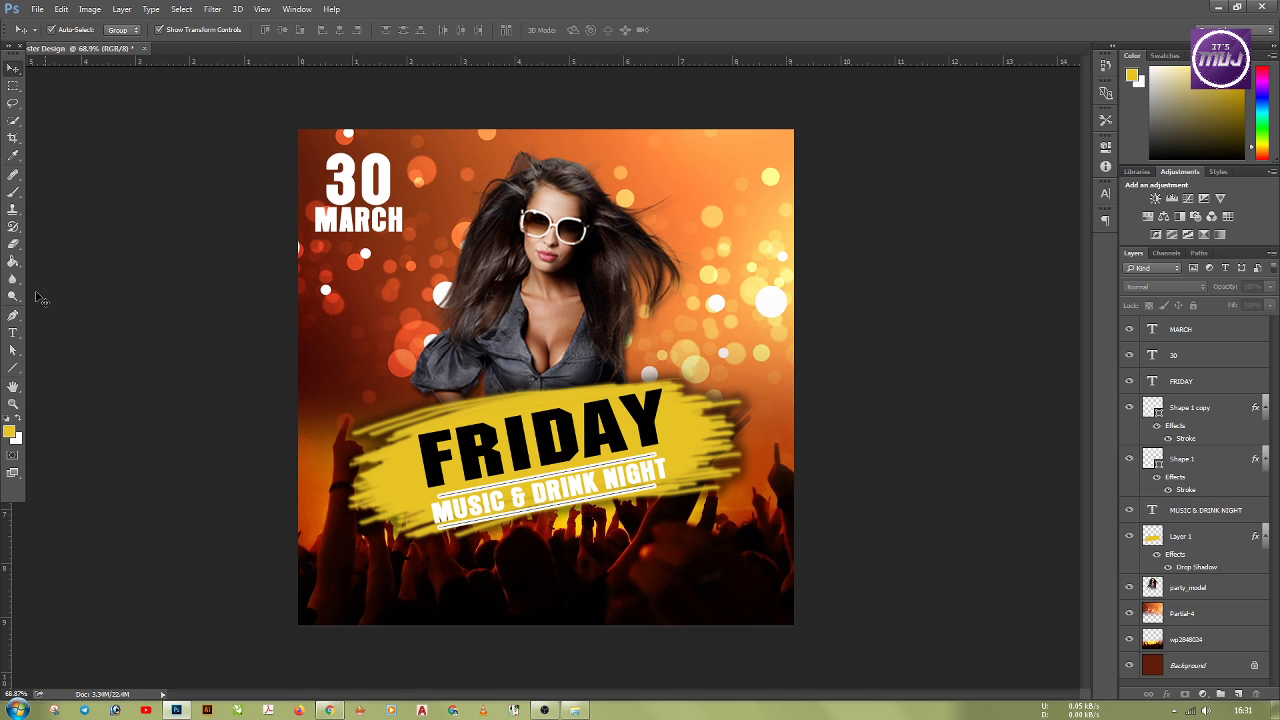
{"action": "left_click", "coordinate": [14, 333]}
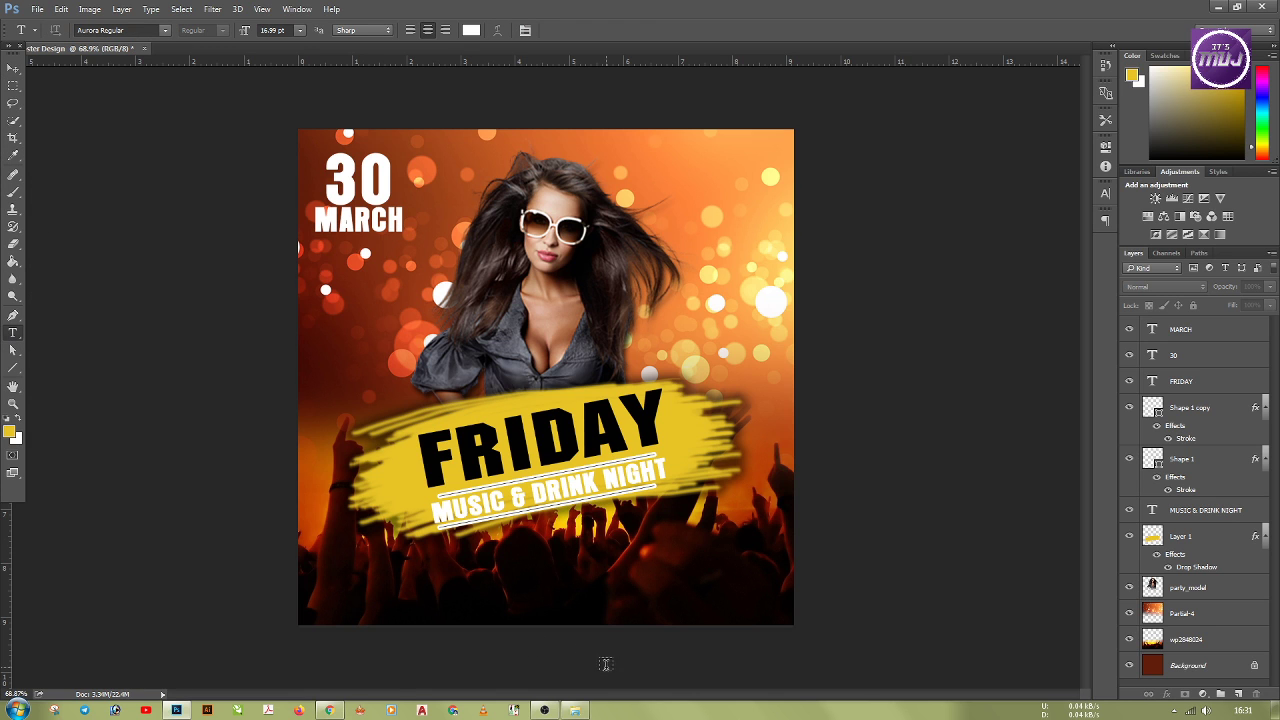
{"action": "scroll", "coordinate": [560, 647], "scroll_direction": "up", "scroll_amount": 1}
{"action": "scroll", "coordinate": [560, 647], "scroll_direction": "up", "scroll_amount": 2}
{"action": "left_click_drag", "start_coordinate": [557, 623], "coordinate": [546, 512]}
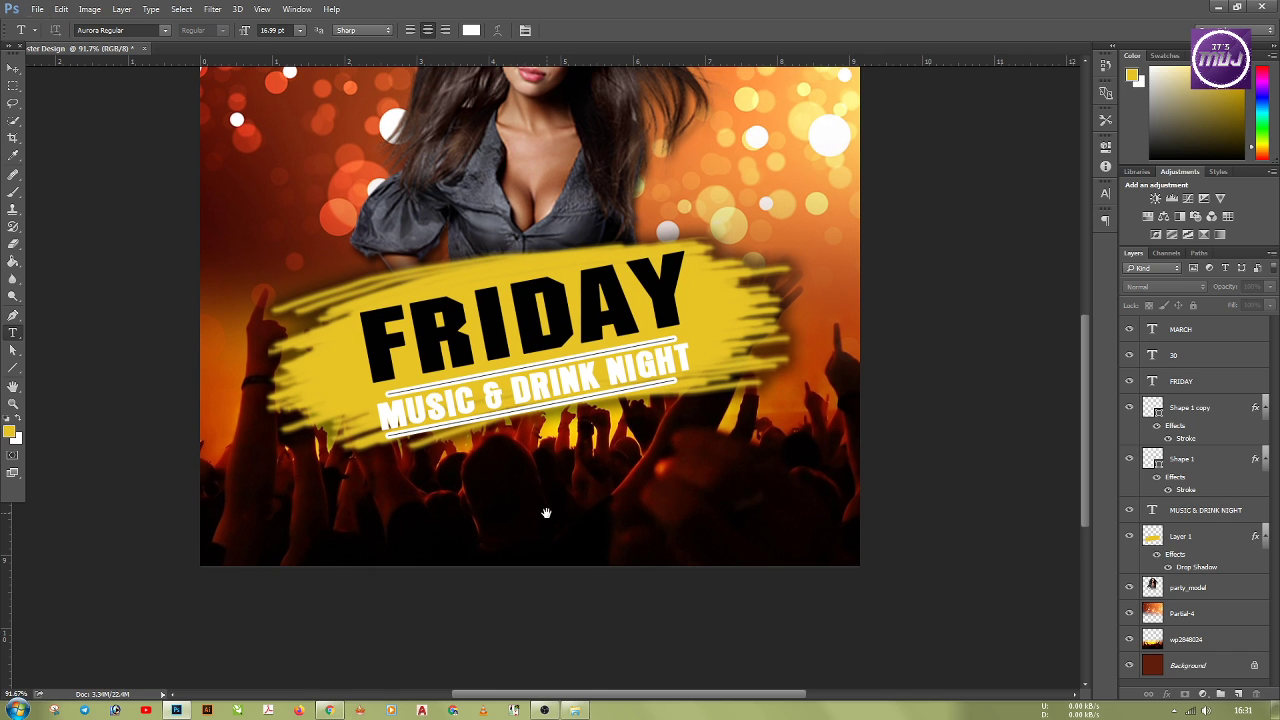
{"action": "left_click", "coordinate": [473, 470]}
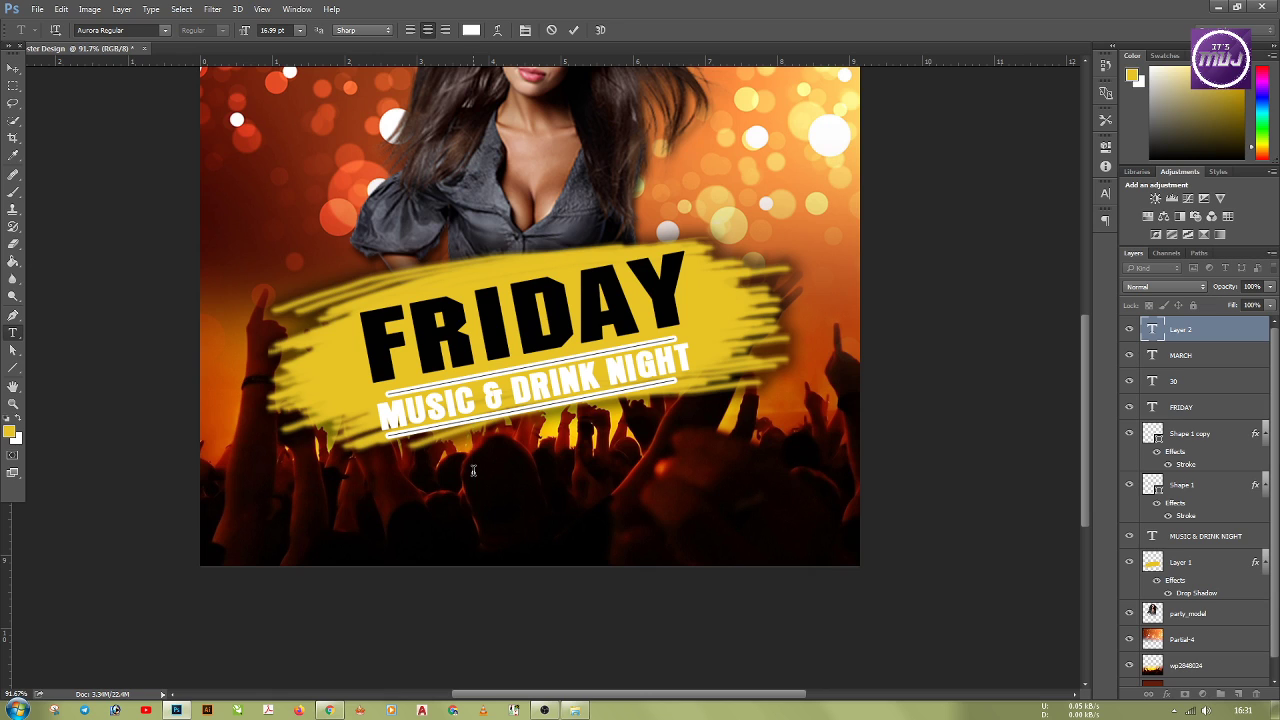
{"action": "type", "text": "DJ"}
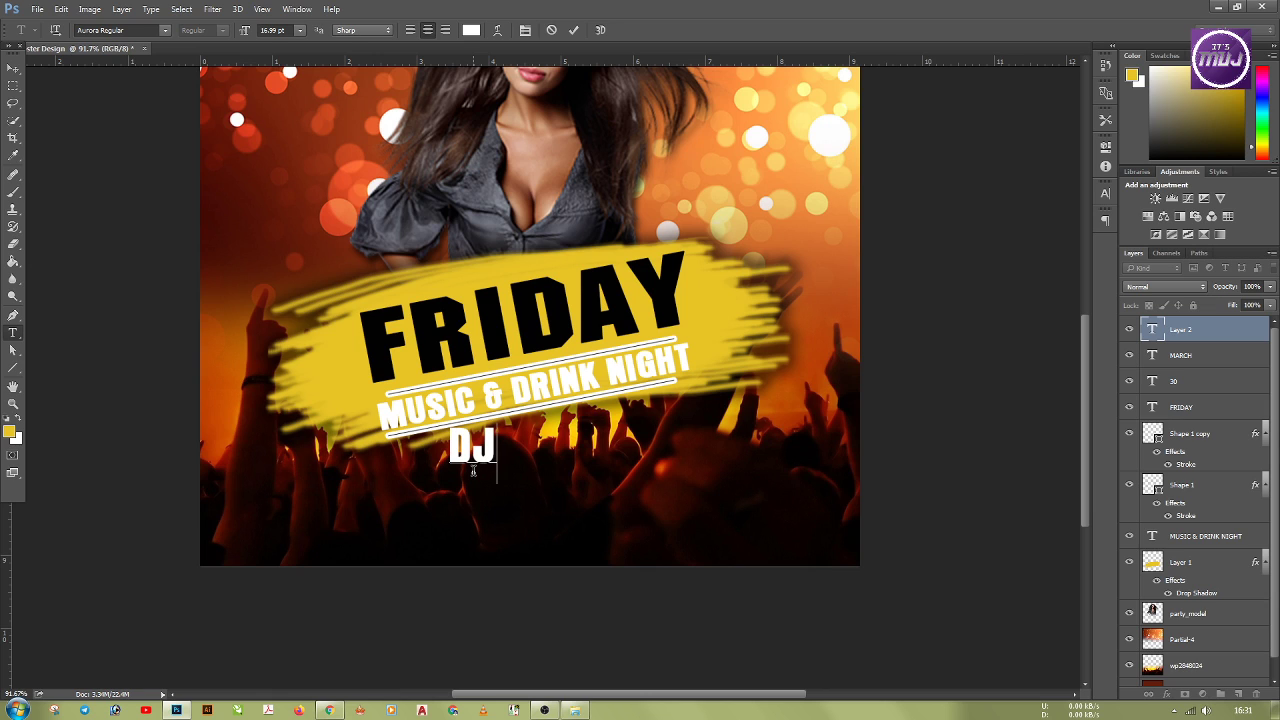
{"action": "type", "text": " JOHN"}
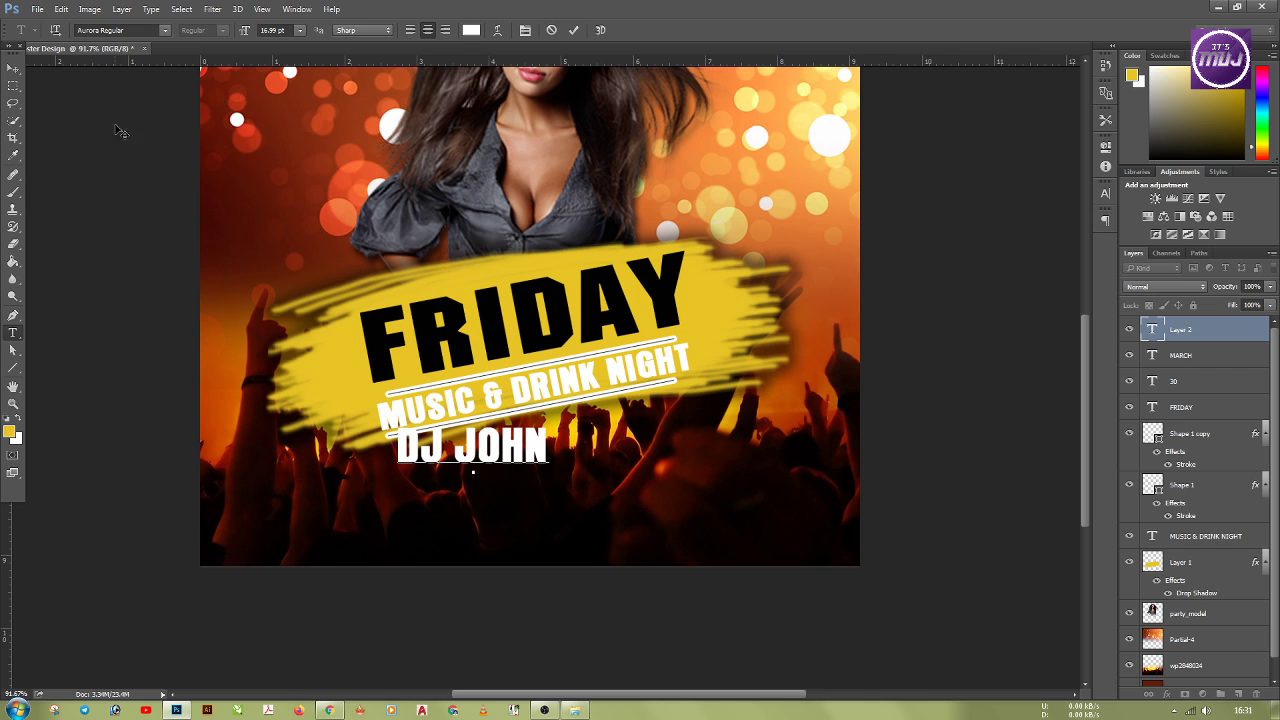
{"action": "left_click", "coordinate": [13, 67]}
{"action": "left_click_drag", "start_coordinate": [494, 447], "coordinate": [462, 486]}
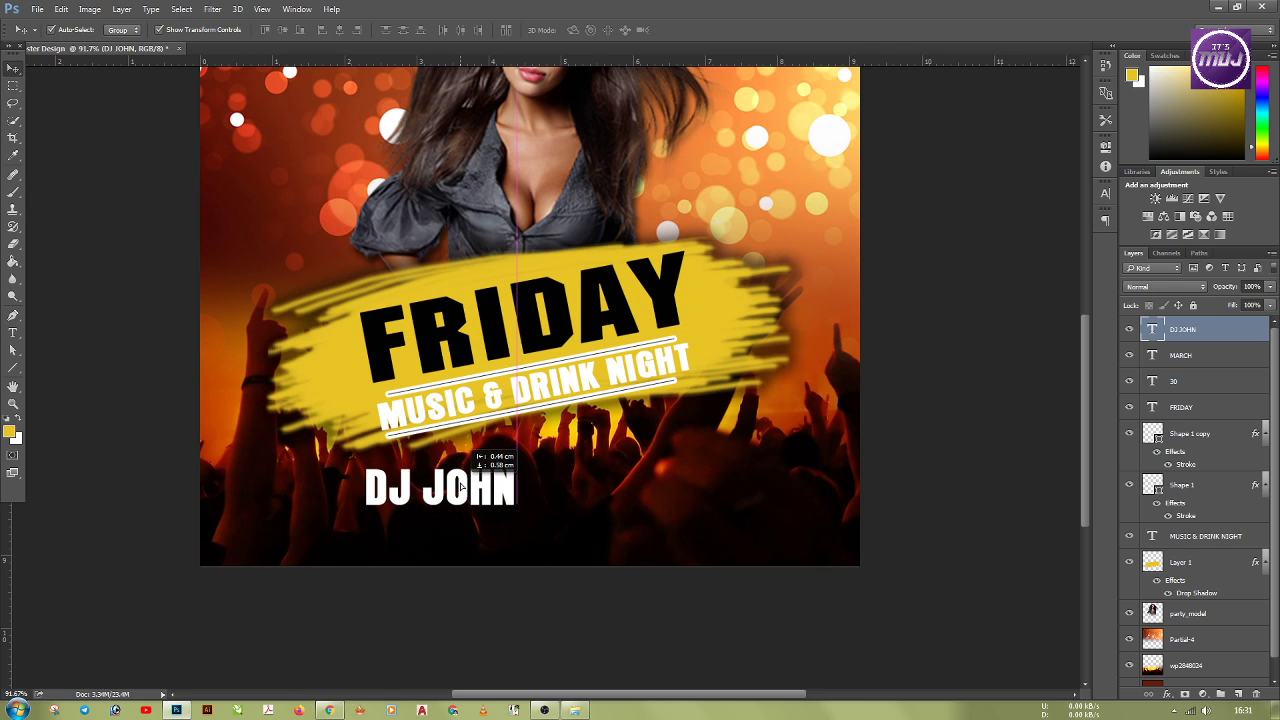
Step: Duplicate the DJ name text to its right and change the copy's wording to DRESS CODE BLUE
{"action": "left_click_drag", "start_coordinate": [462, 486], "coordinate": [659, 492]}
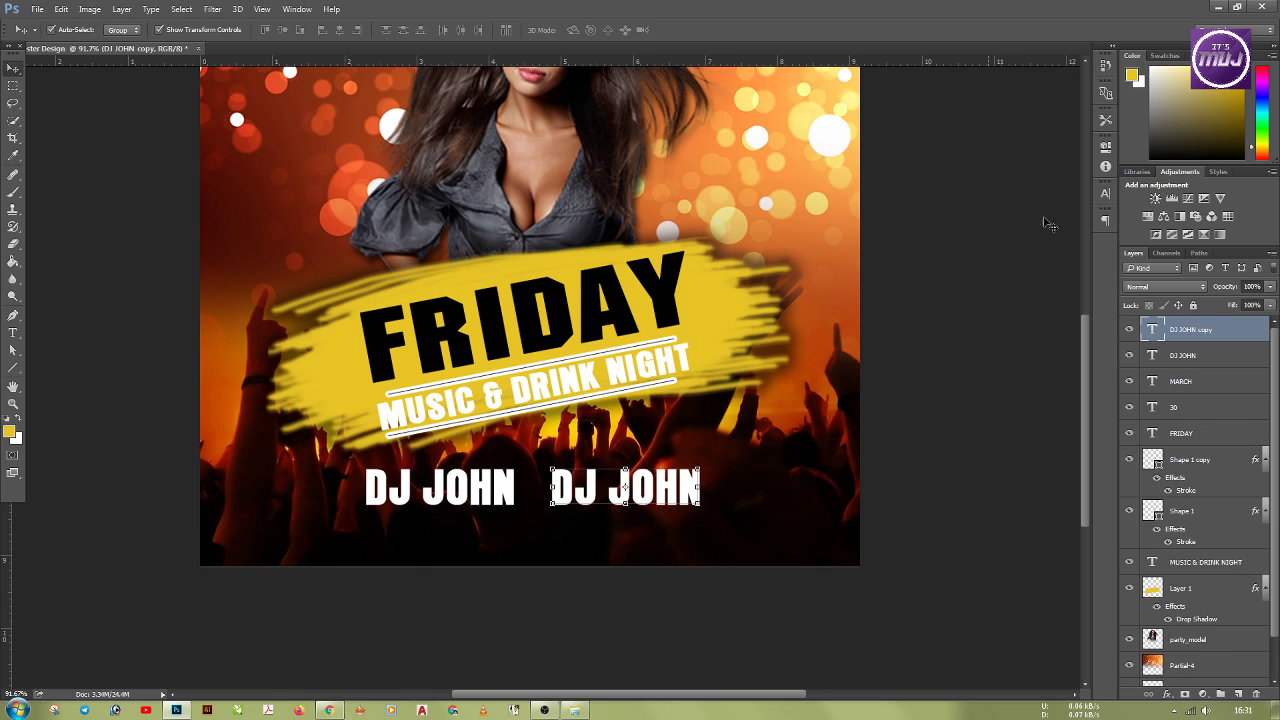
{"action": "left_click", "coordinate": [1105, 193]}
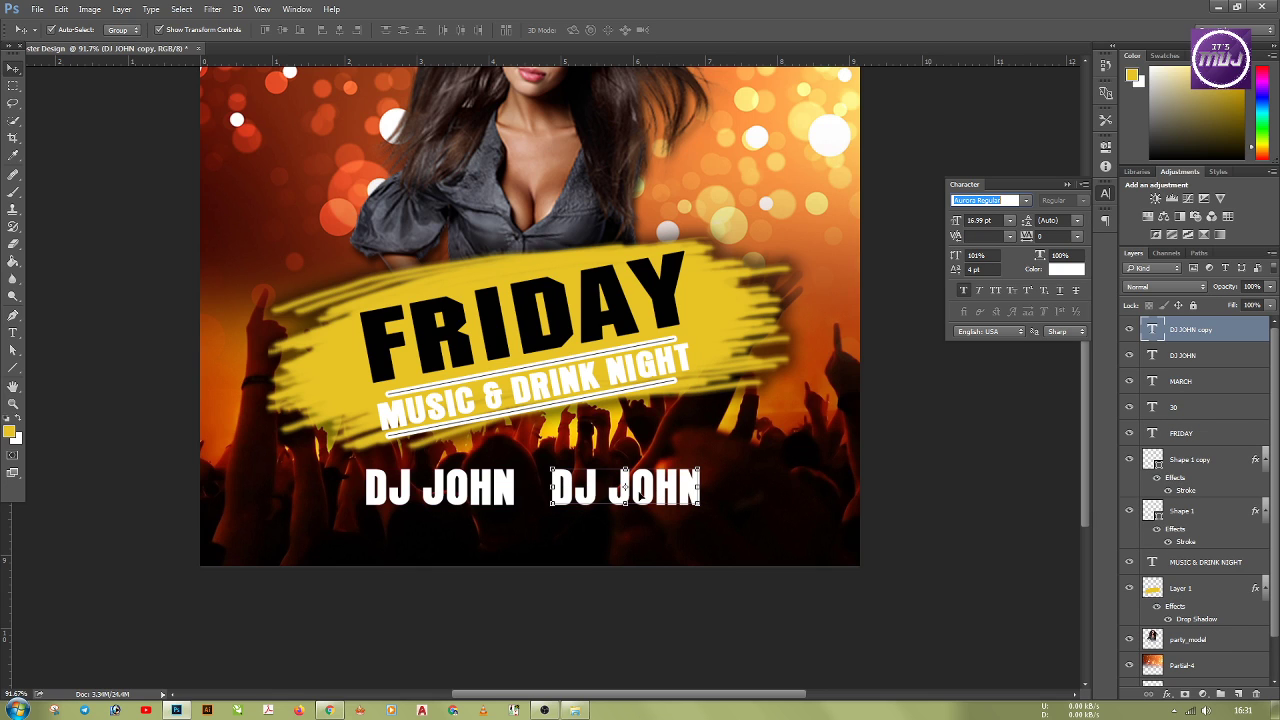
{"action": "type", "text": "t"}
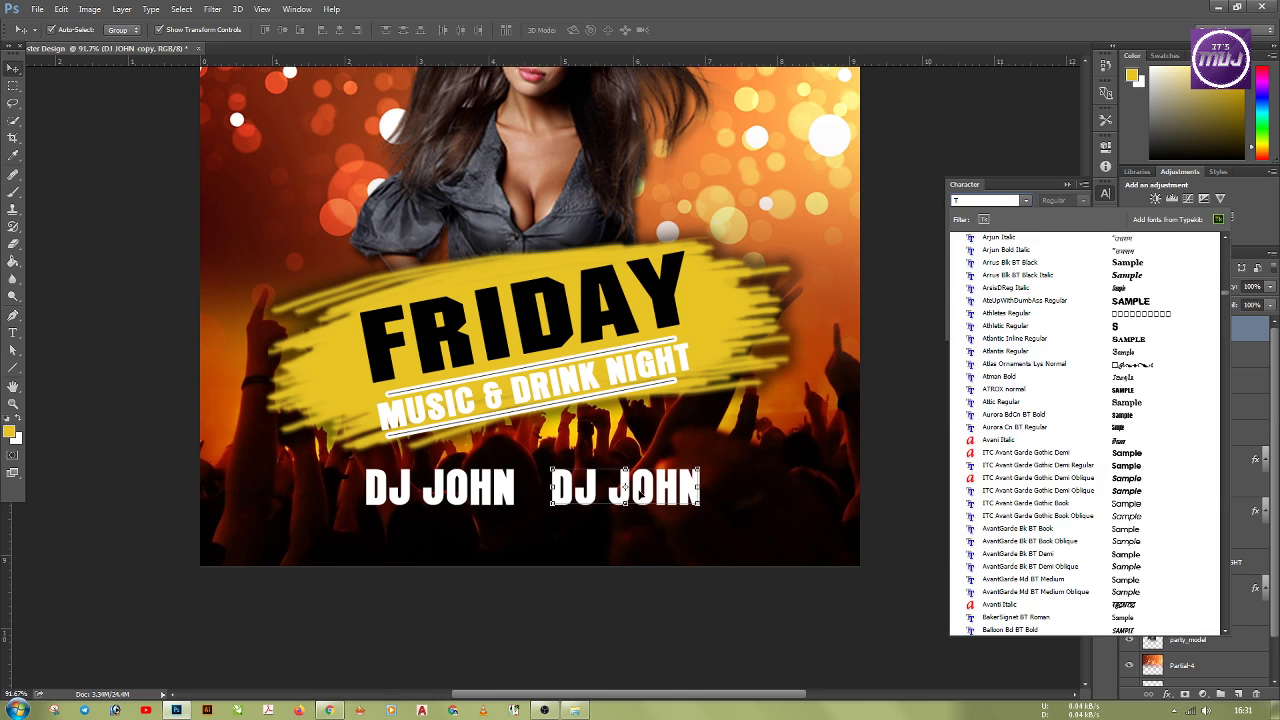
{"action": "key", "text": "Escape"}
{"action": "key", "text": "t"}
{"action": "triple_click", "coordinate": [640, 487]}
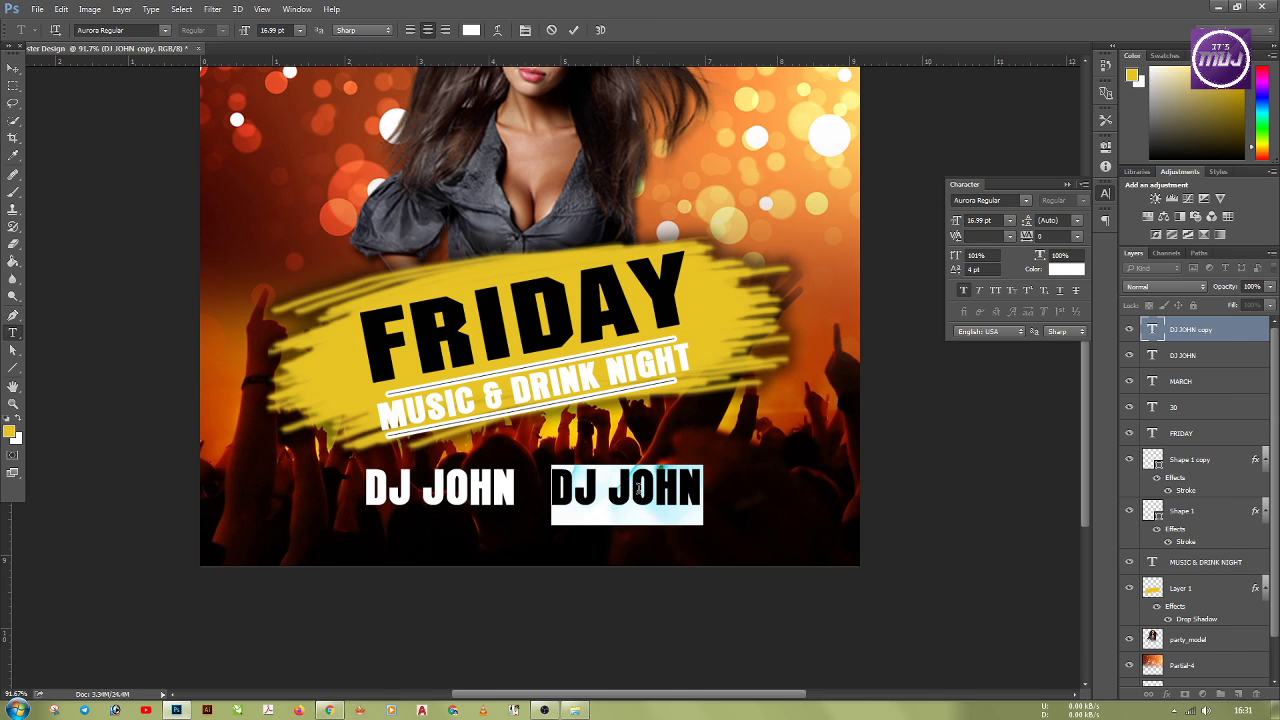
{"action": "type", "text": "DRE"}
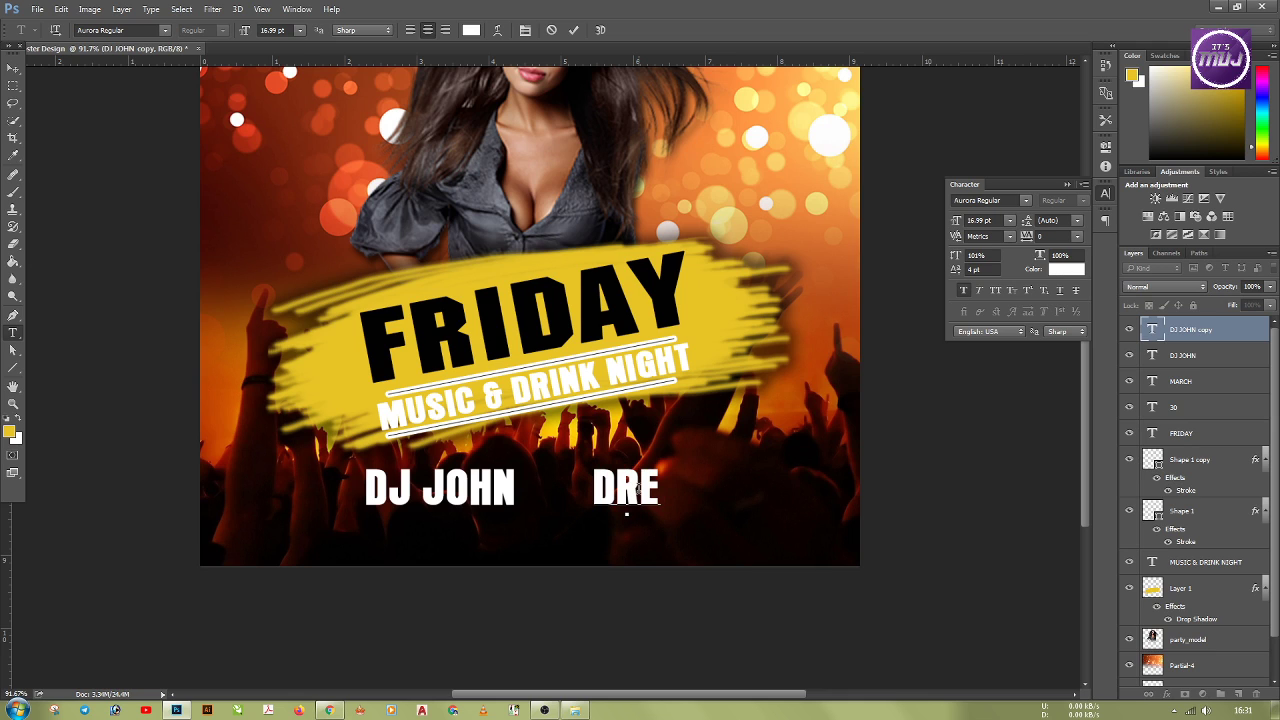
{"action": "type", "text": "SS   "}
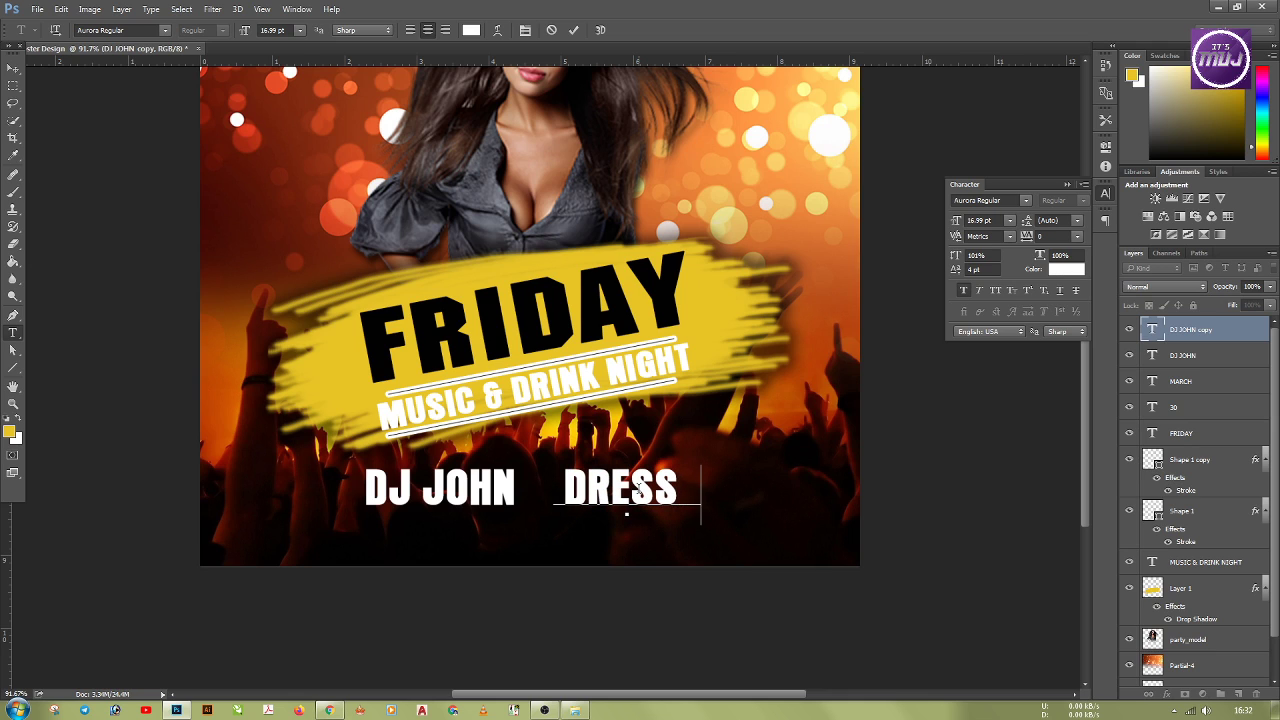
{"action": "type", "text": "CODE"}
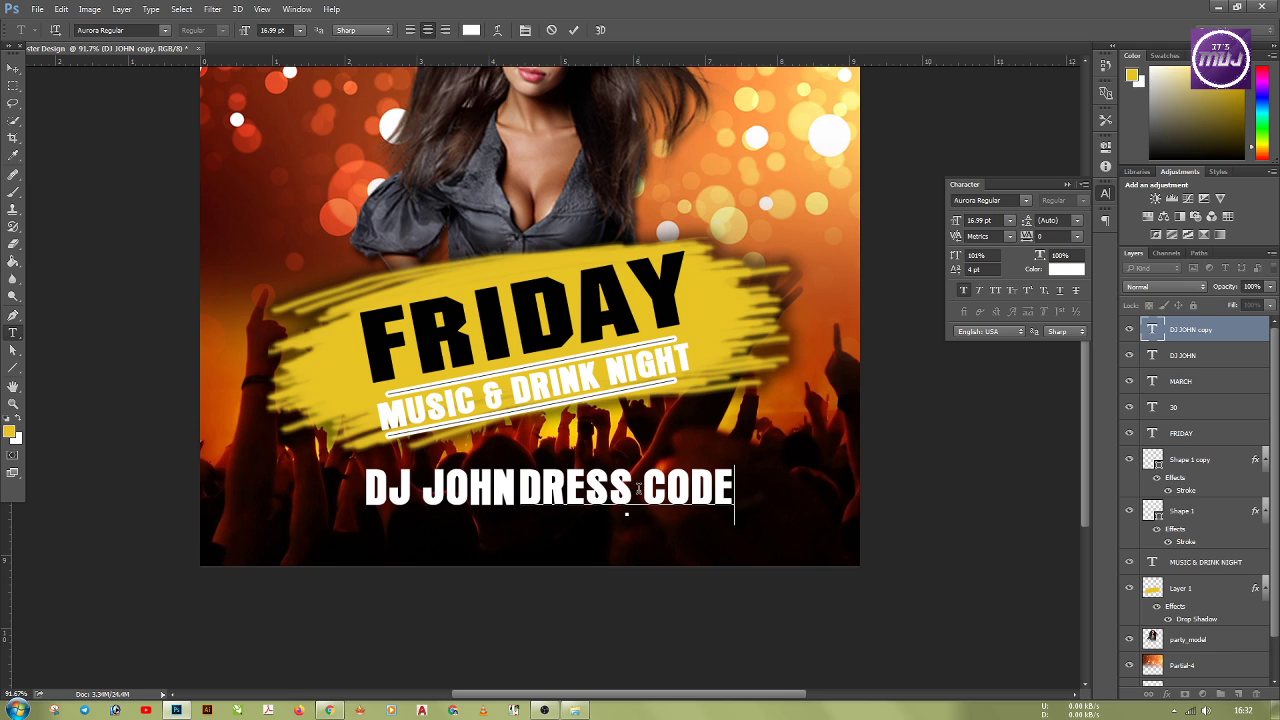
{"action": "type", "text": " BL"}
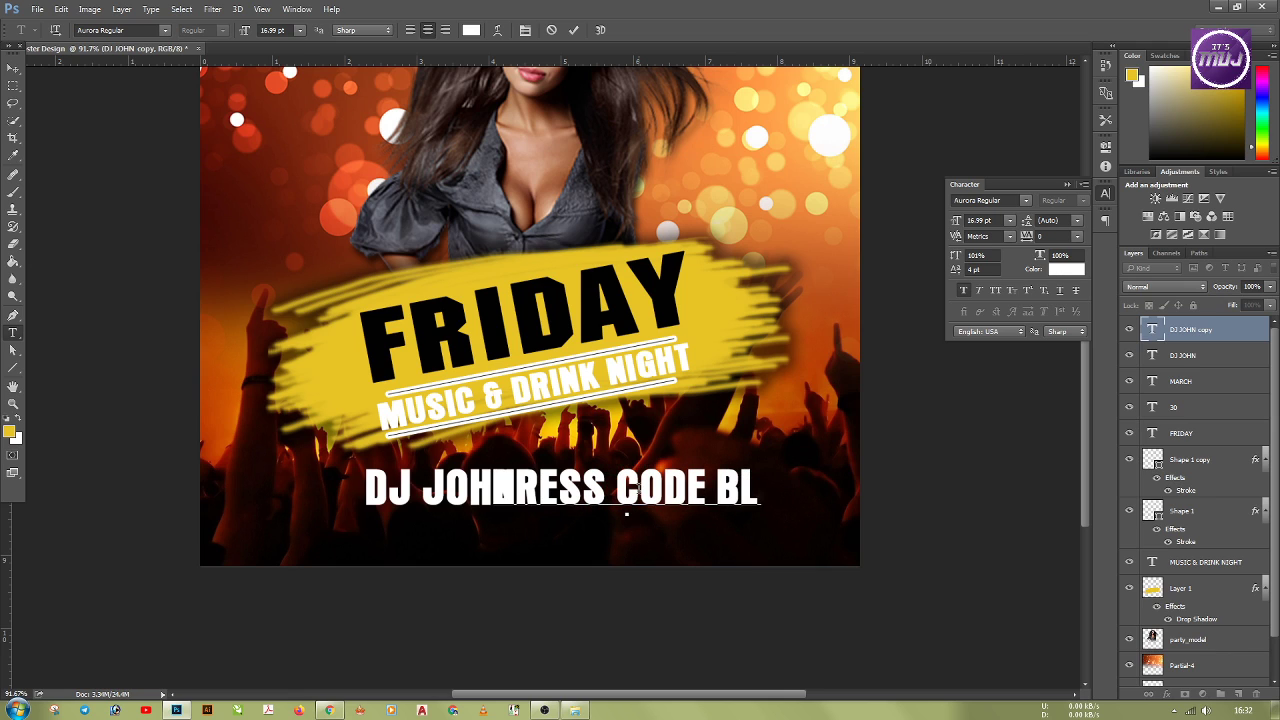
{"action": "type", "text": "UE"}
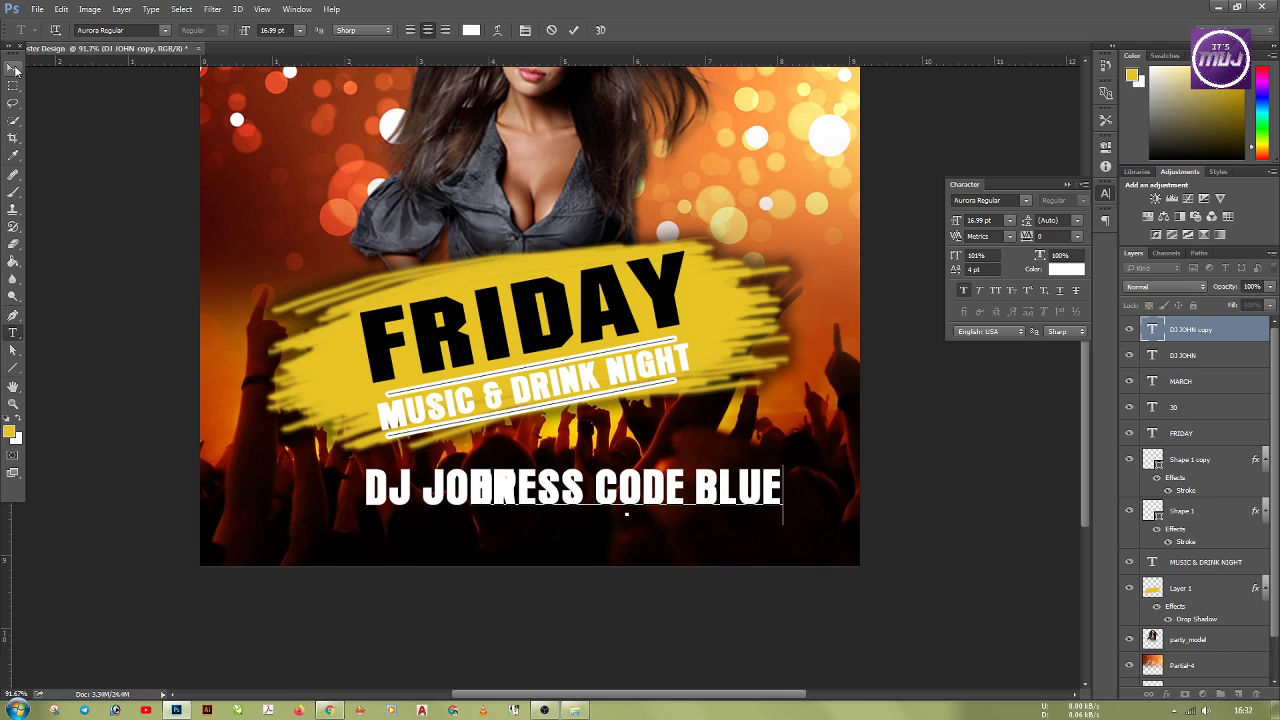
{"action": "key", "text": "ctrl+Return"}
Step: Set the DRESS CODE BLUE text to 9.99 pt and move it up level with the top of the DJ name
{"action": "left_click", "coordinate": [1010, 222]}
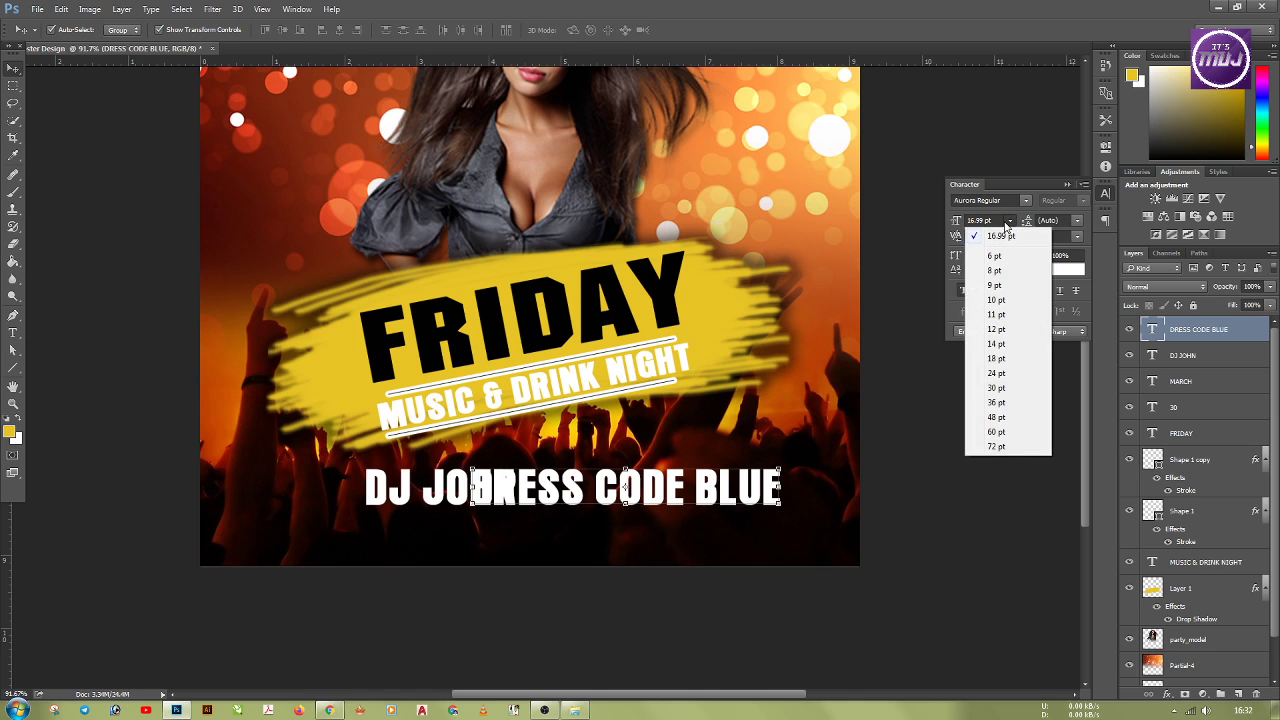
{"action": "left_click", "coordinate": [1010, 222]}
{"action": "left_click", "coordinate": [956, 222]}
{"action": "left_click_drag", "start_coordinate": [956, 222], "coordinate": [956, 222]}
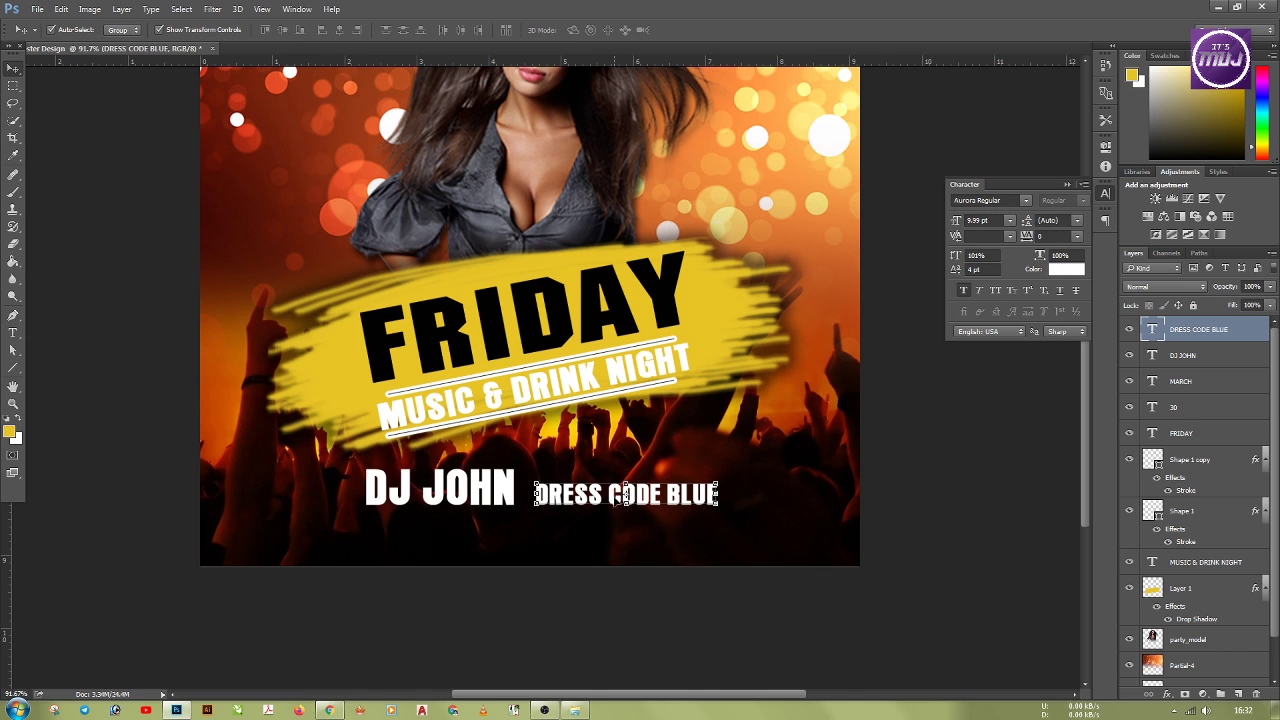
{"action": "left_click_drag", "start_coordinate": [614, 491], "coordinate": [612, 483]}
{"action": "left_click", "coordinate": [512, 490], "text": "shift"}
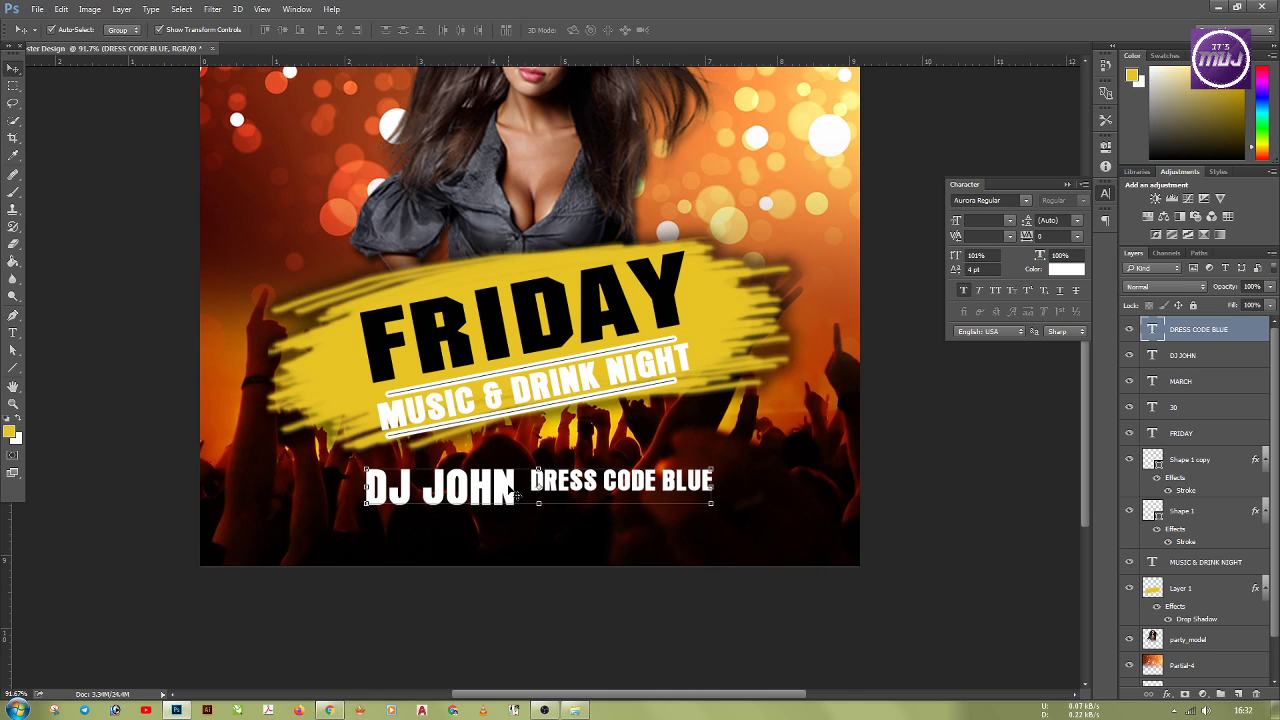
{"action": "left_click", "coordinate": [327, 34]}
{"action": "key", "text": "ctrl+z"}
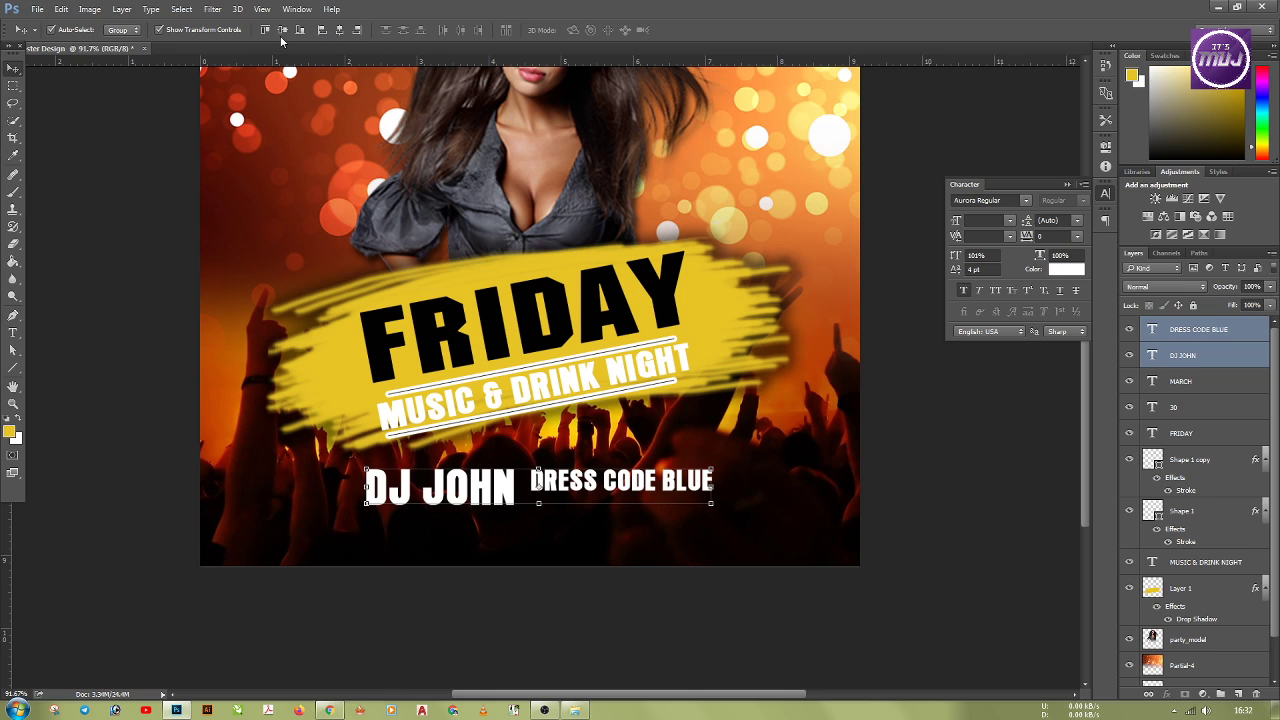
{"action": "left_click", "coordinate": [522, 601]}
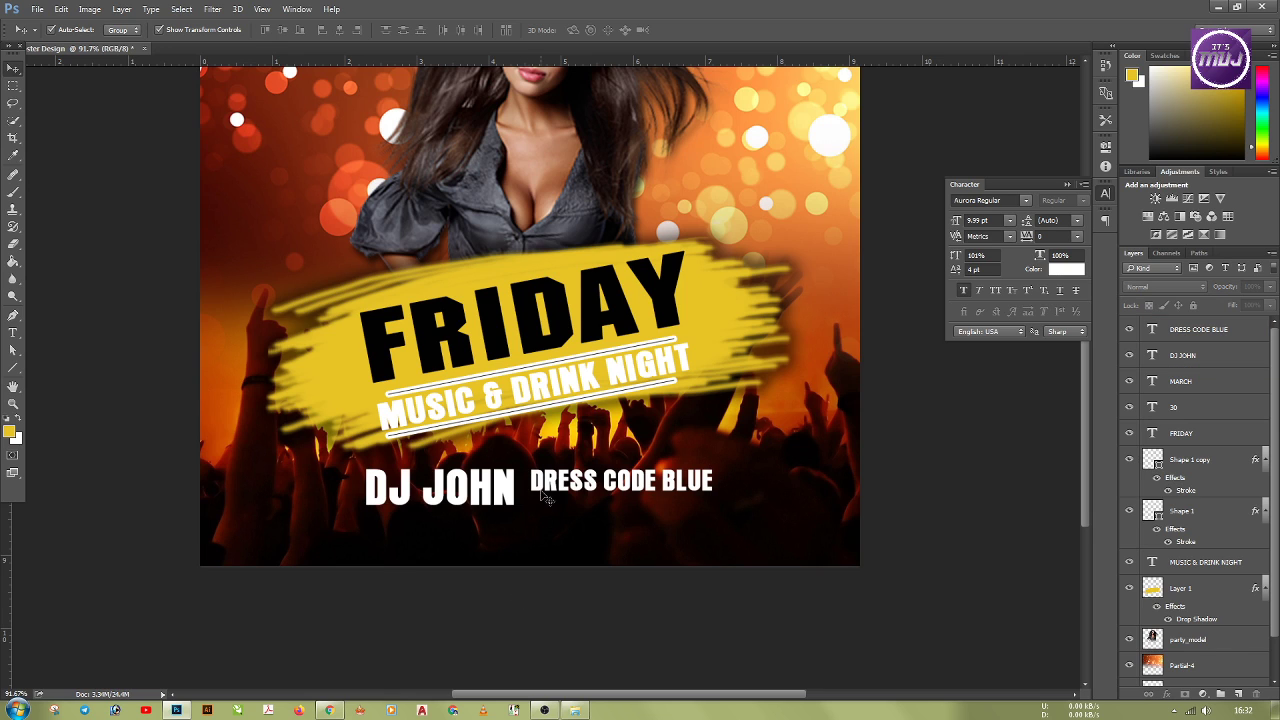
Step: Remove the faux bold from the DRESS CODE BLUE text and change its font to Avalon Regular
{"action": "left_click", "coordinate": [550, 482]}
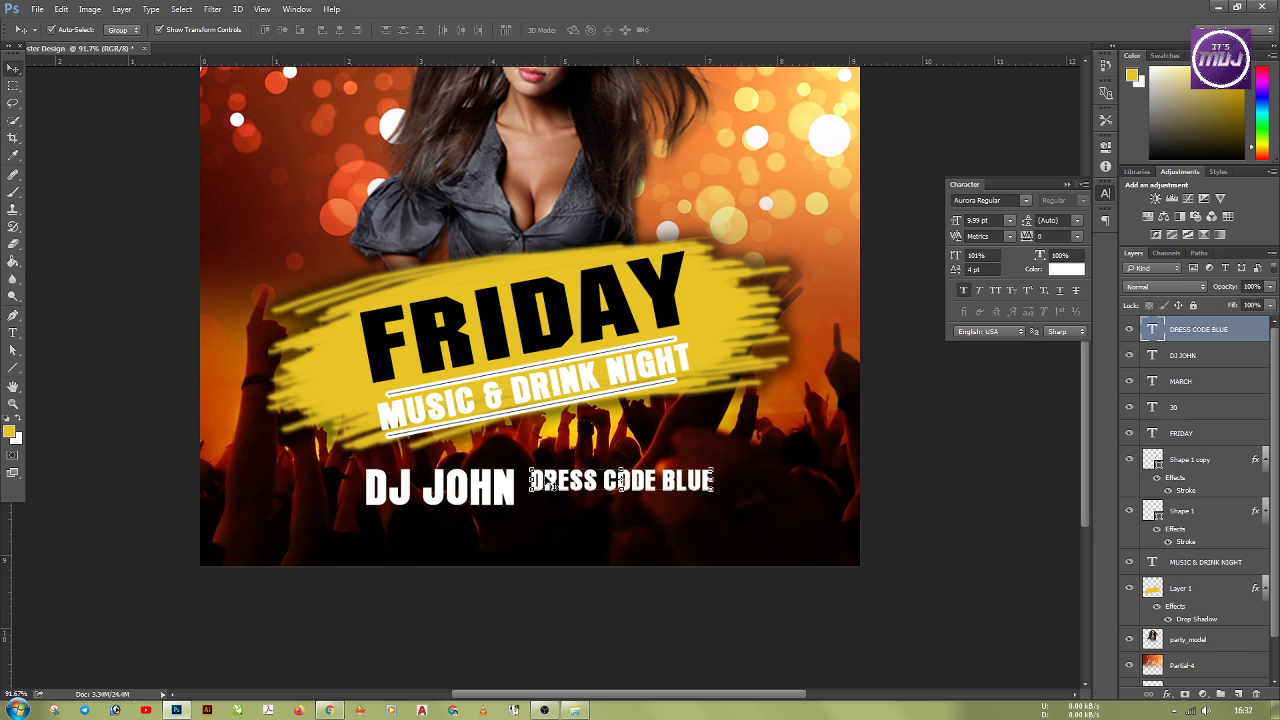
{"action": "left_click", "coordinate": [963, 290]}
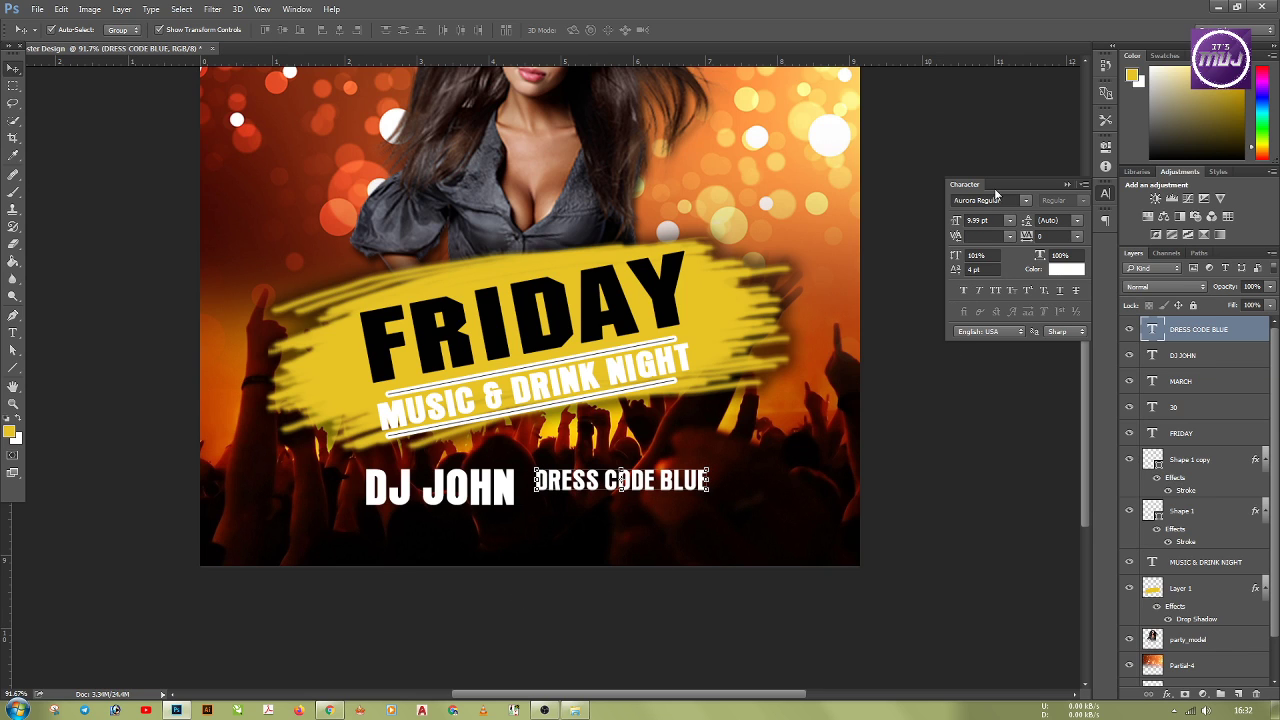
{"action": "left_click", "coordinate": [1027, 201]}
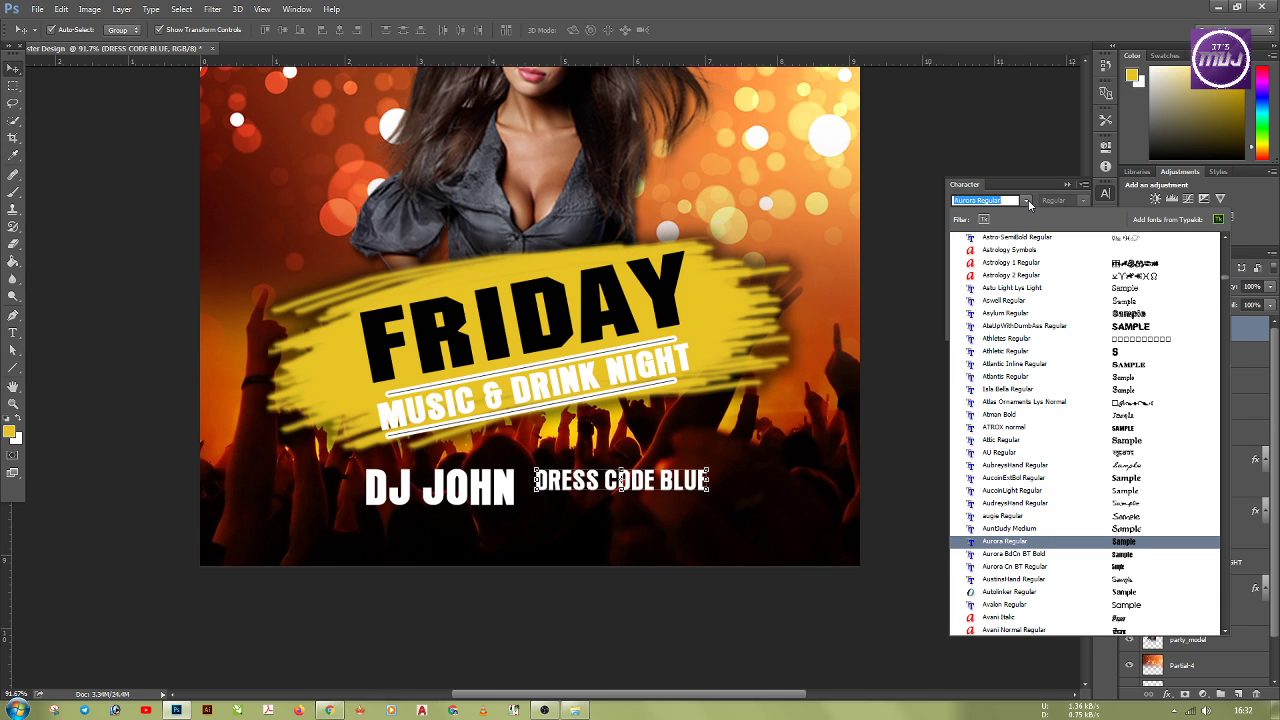
{"action": "type", "text": "AVA"}
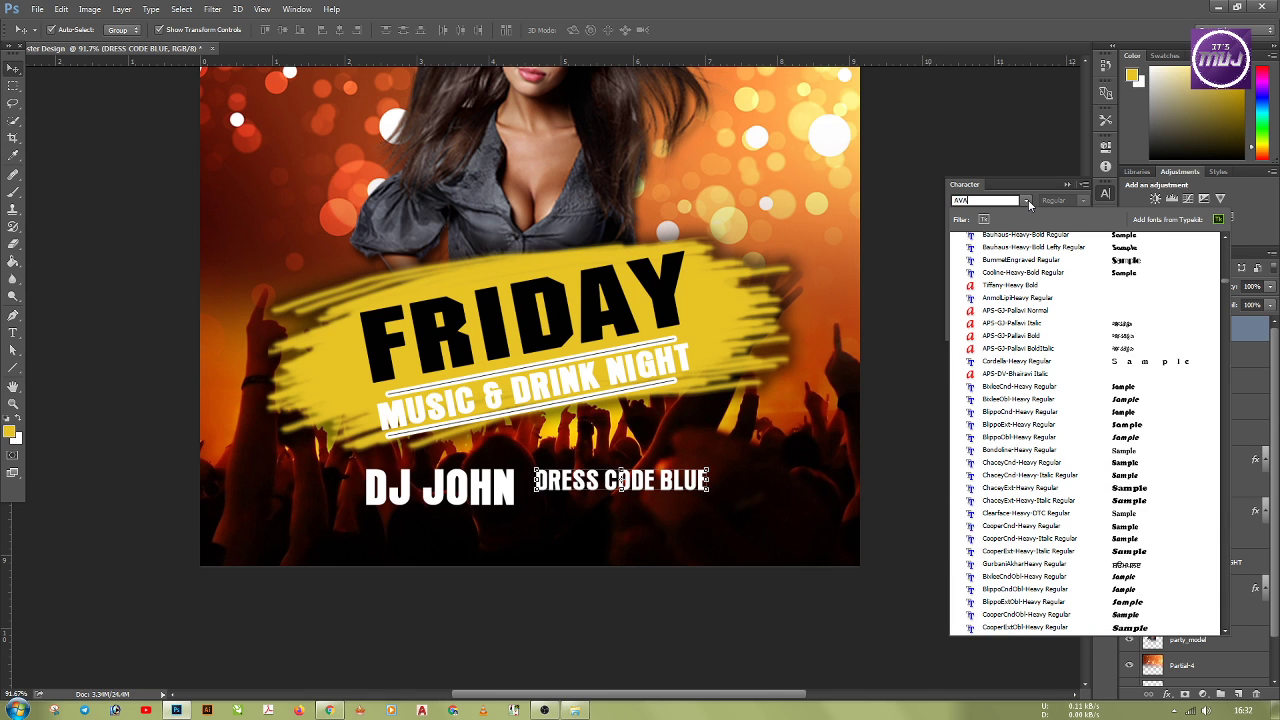
{"action": "type", "text": "LON"}
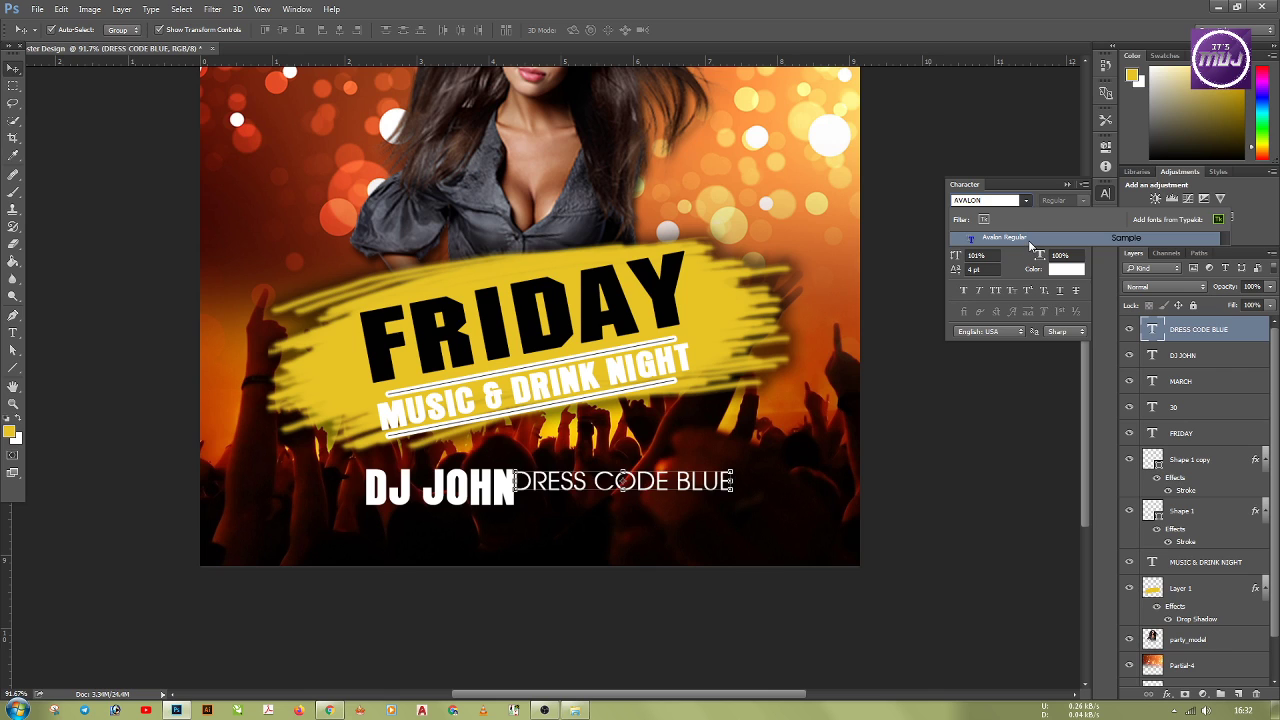
{"action": "left_click", "coordinate": [1033, 240]}
Step: Move DRESS CODE BLUE clear of the DJ name's right edge and scale it down to 8.39 pt
{"action": "left_click_drag", "start_coordinate": [640, 487], "coordinate": [672, 484]}
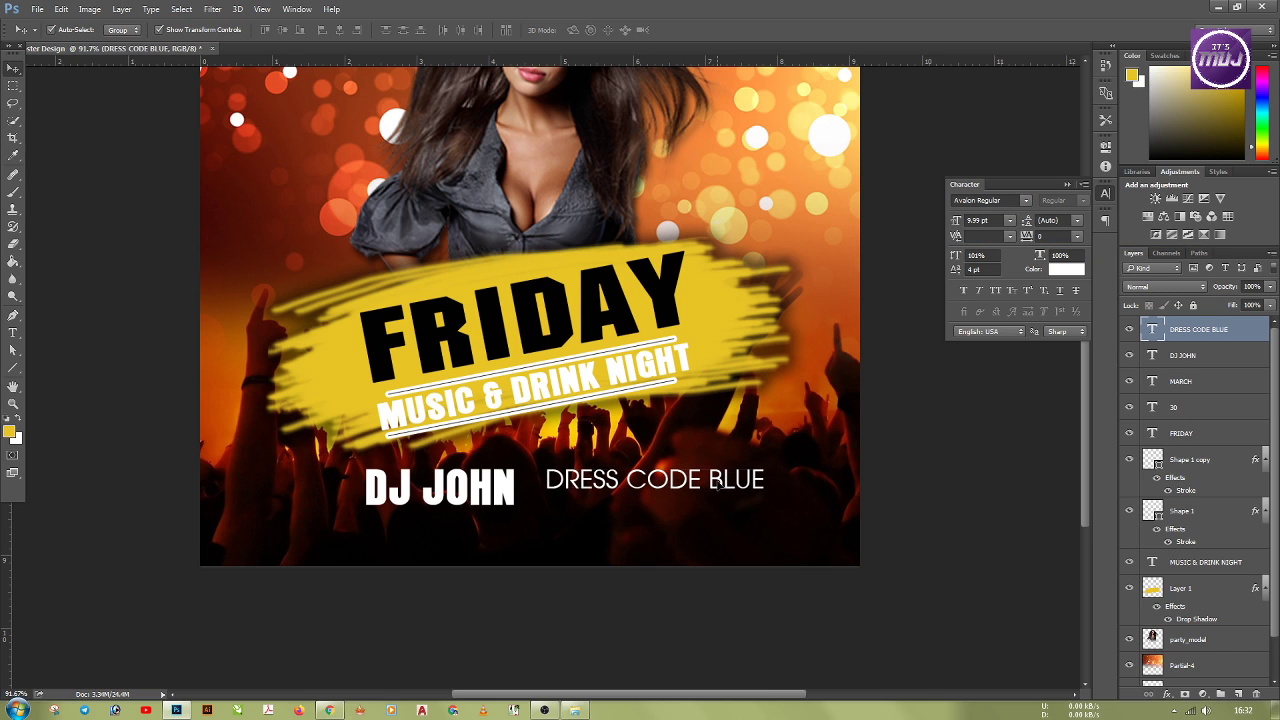
{"action": "left_click_drag", "start_coordinate": [767, 490], "coordinate": [732, 484]}
{"action": "key", "text": "Return"}
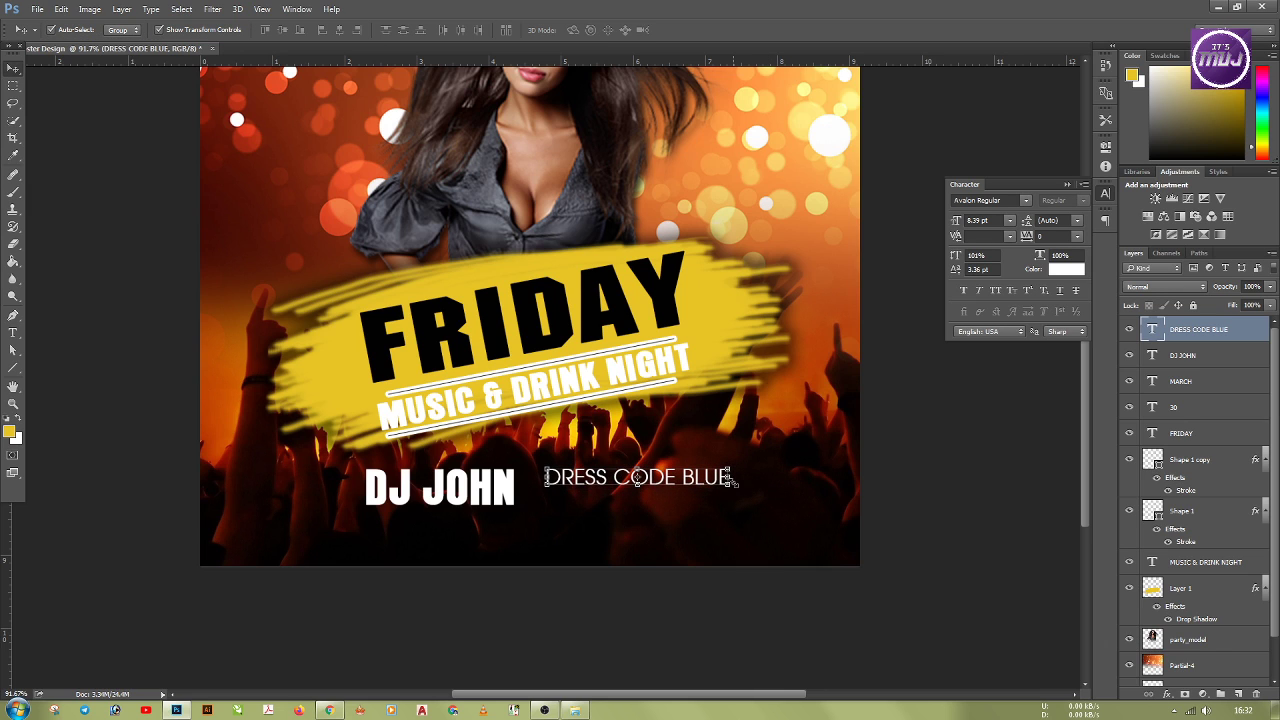
Step: Duplicate the DRESS CODE BLUE text directly beneath itself and change the copy's wording to FRIDAY NIGHT
{"action": "left_click_drag", "start_coordinate": [577, 487], "coordinate": [585, 506]}
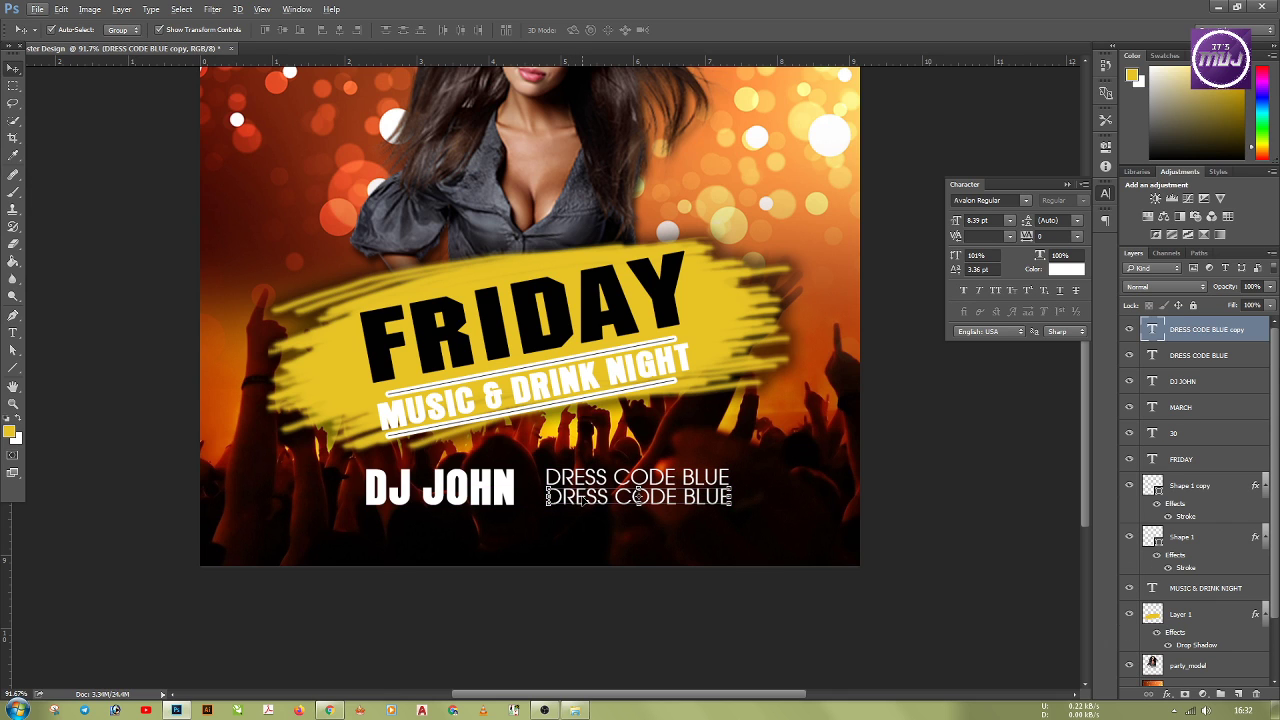
{"action": "key", "text": "t"}
{"action": "left_click", "coordinate": [586, 500]}
{"action": "left_click", "coordinate": [597, 499]}
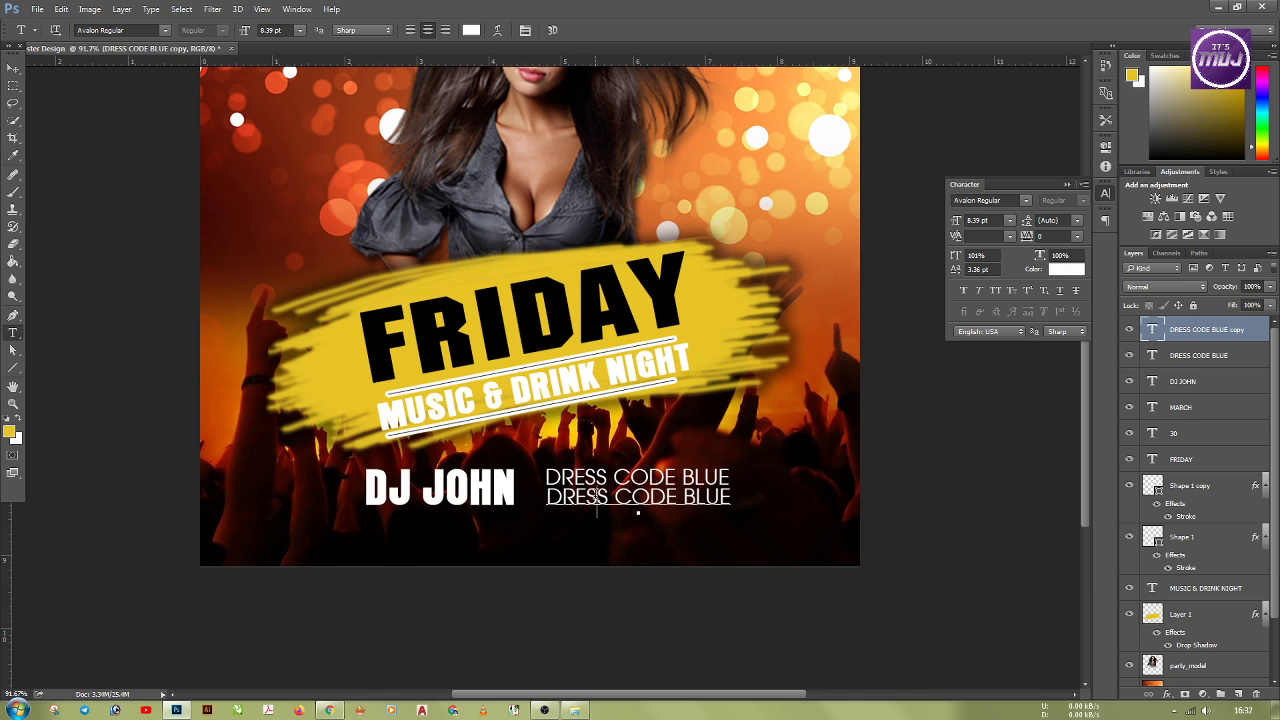
{"action": "triple_click", "coordinate": [596, 497]}
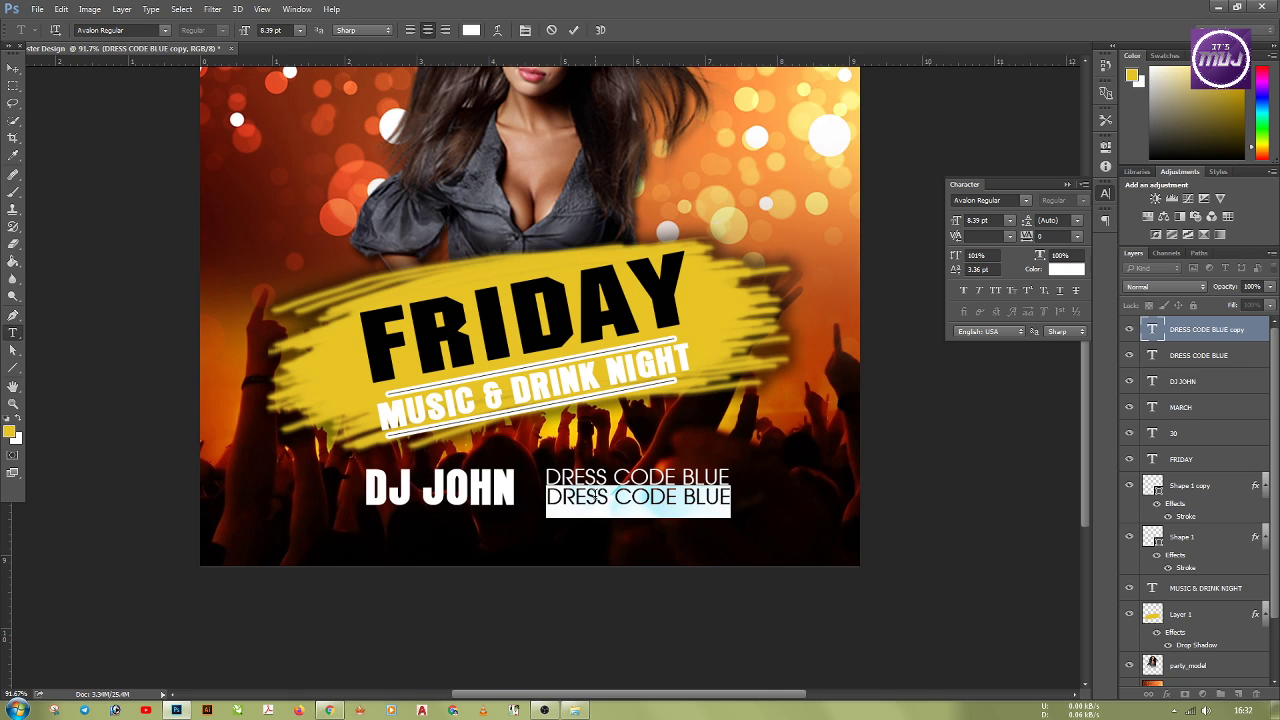
{"action": "type", "text": "FR"}
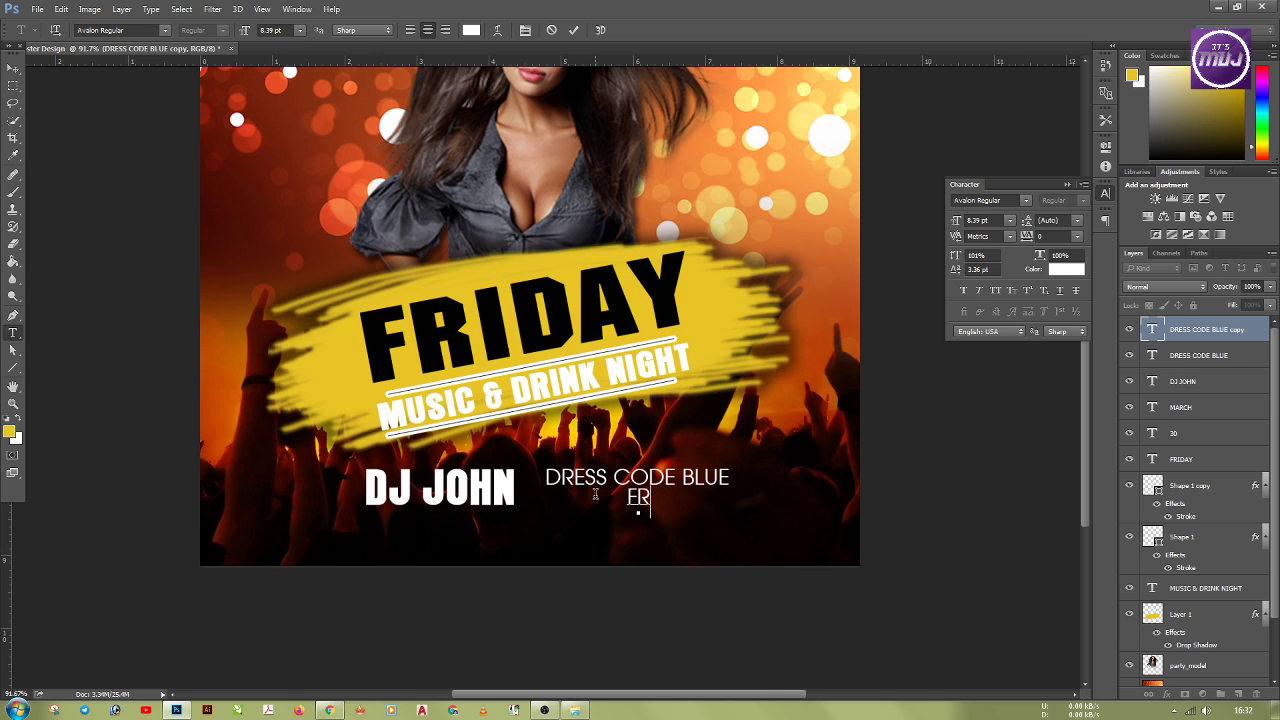
{"action": "type", "text": "IDAY "}
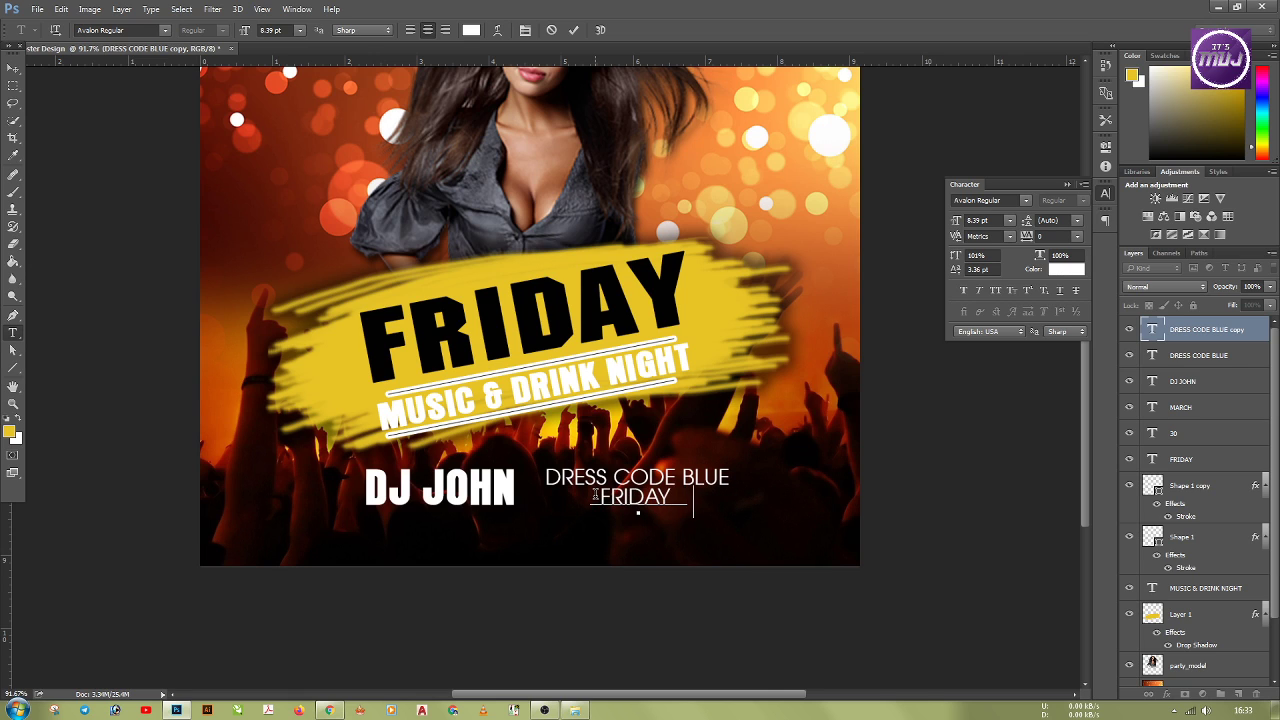
{"action": "type", "text": "NIH"}
{"action": "key", "text": "BackSpace"}
{"action": "type", "text": "G"}
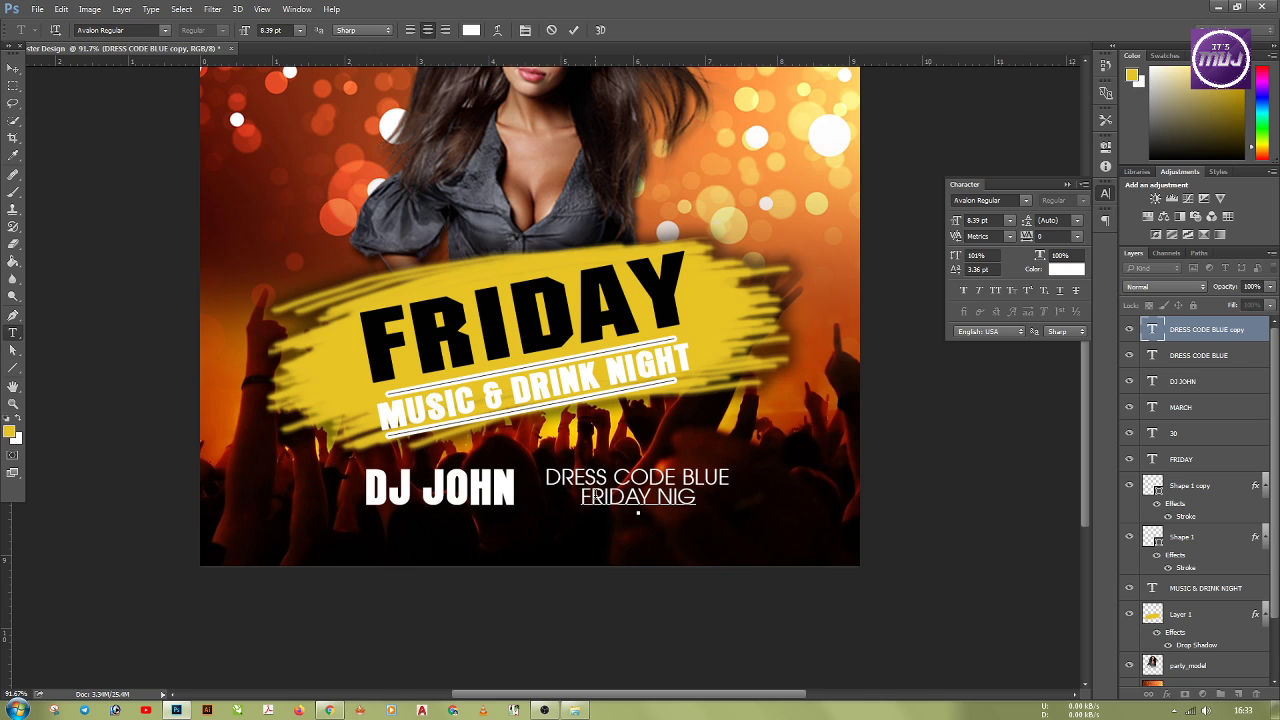
{"action": "type", "text": "HT"}
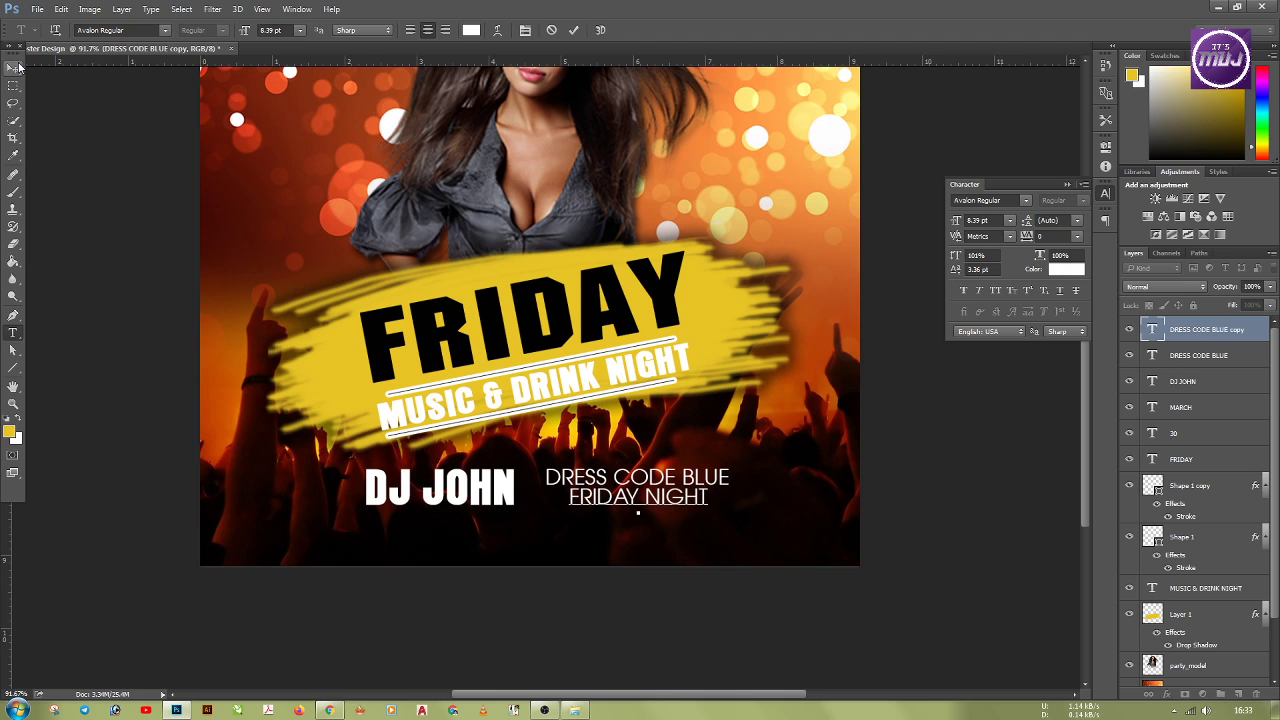
{"action": "left_click", "coordinate": [16, 67]}
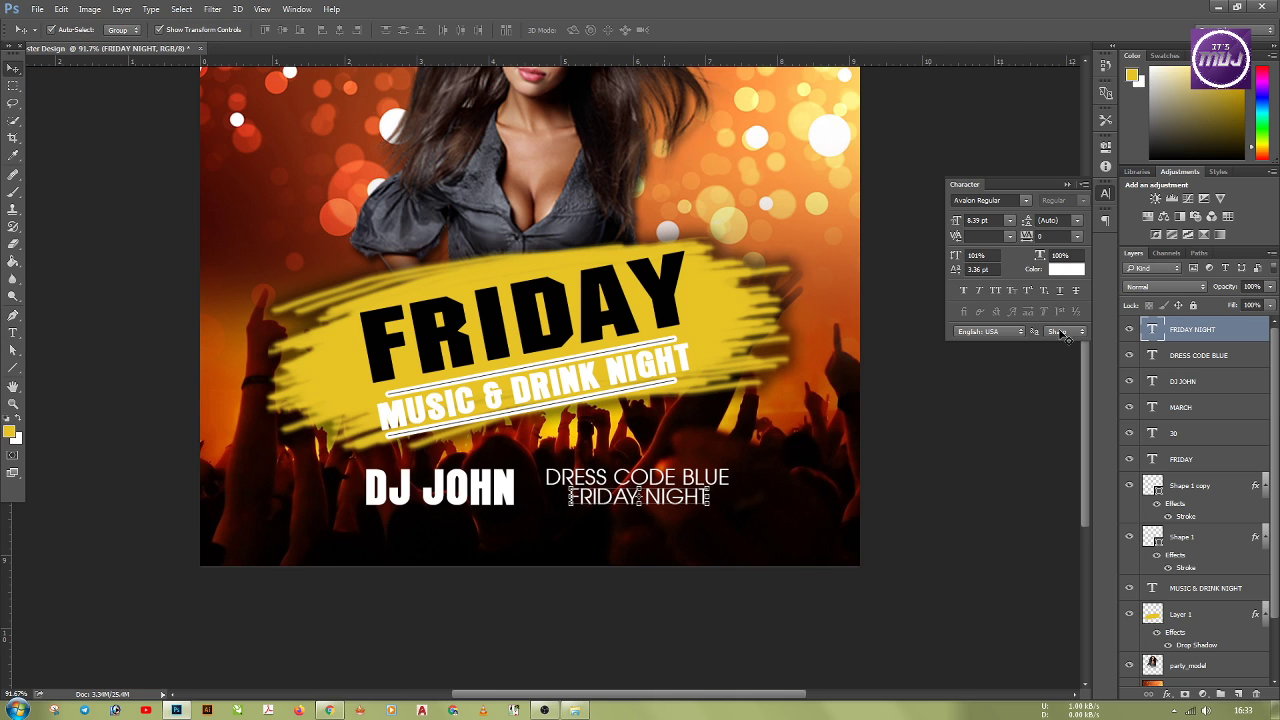
Step: Apply faux bold to the FRIDAY NIGHT text and set its tracking to 140 so it matches the line above in width
{"action": "left_click", "coordinate": [963, 291]}
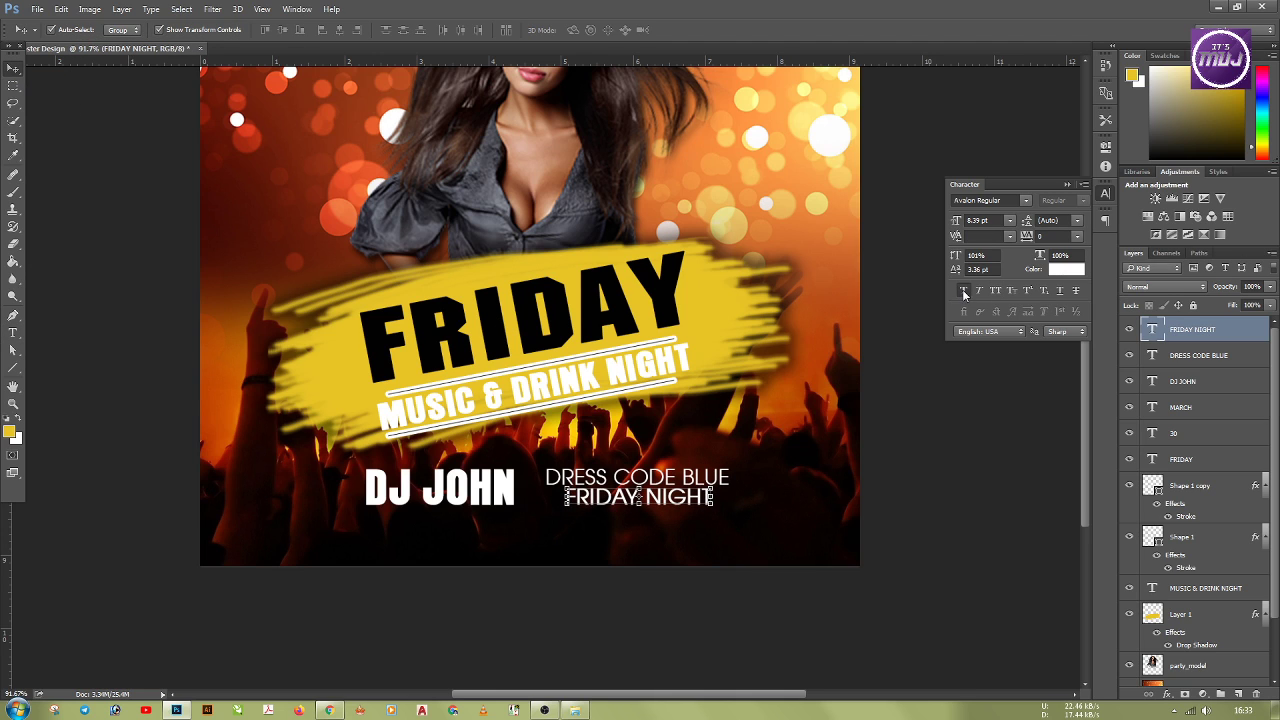
{"action": "left_click", "coordinate": [1027, 237]}
{"action": "type", "text": "100"}
{"action": "key", "text": "Return"}
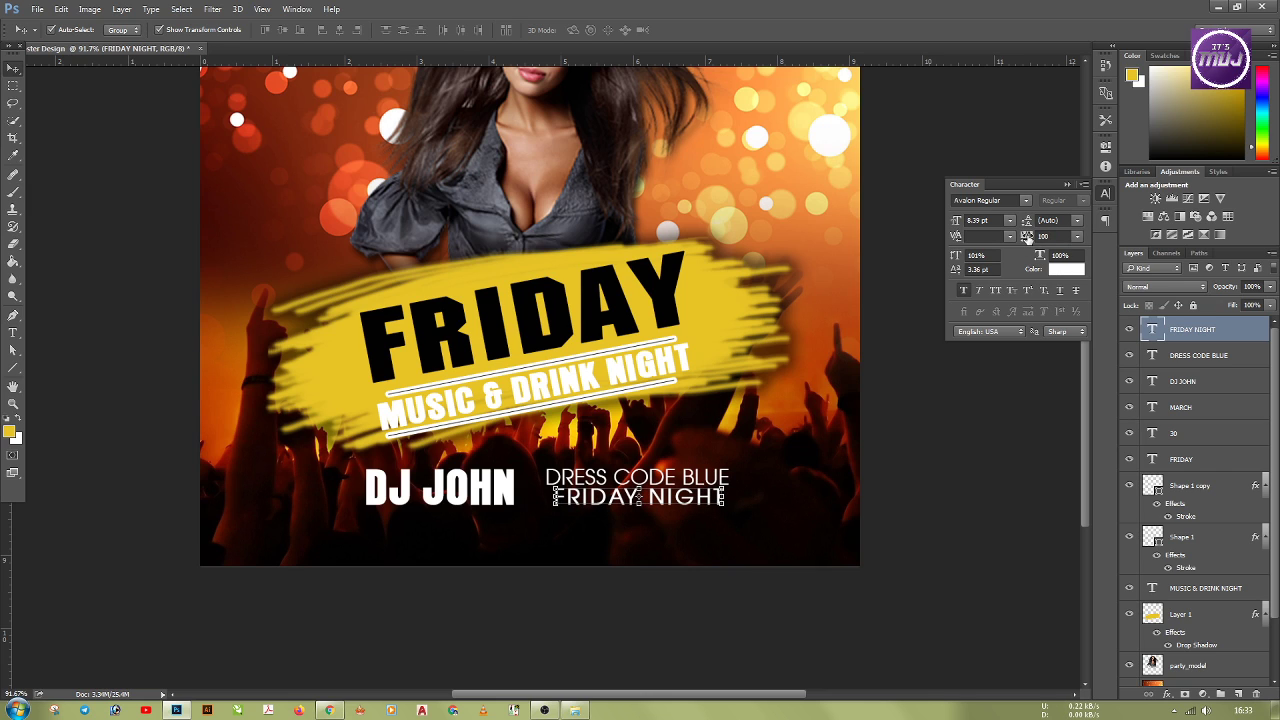
{"action": "left_click", "coordinate": [1027, 237]}
{"action": "type", "text": "140"}
{"action": "key", "text": "Return"}
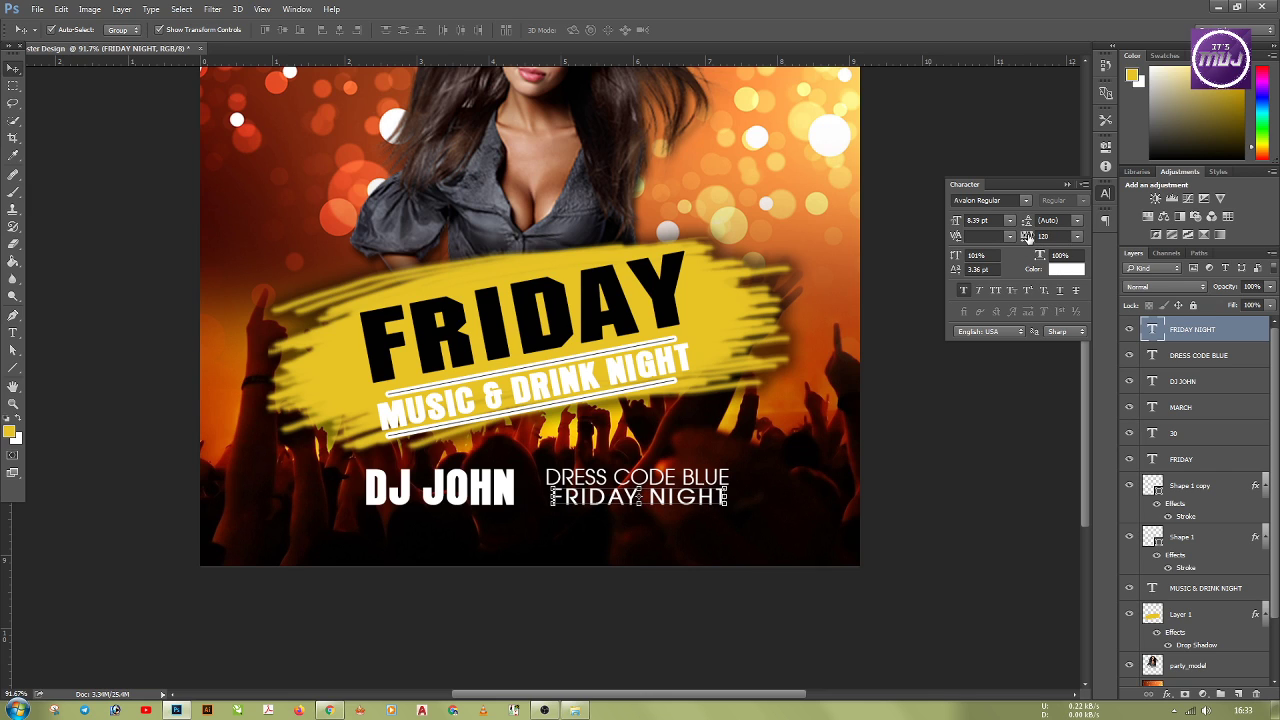
{"action": "left_click_drag", "start_coordinate": [1029, 237], "coordinate": [1030, 237]}
{"action": "left_click", "coordinate": [234, 630]}
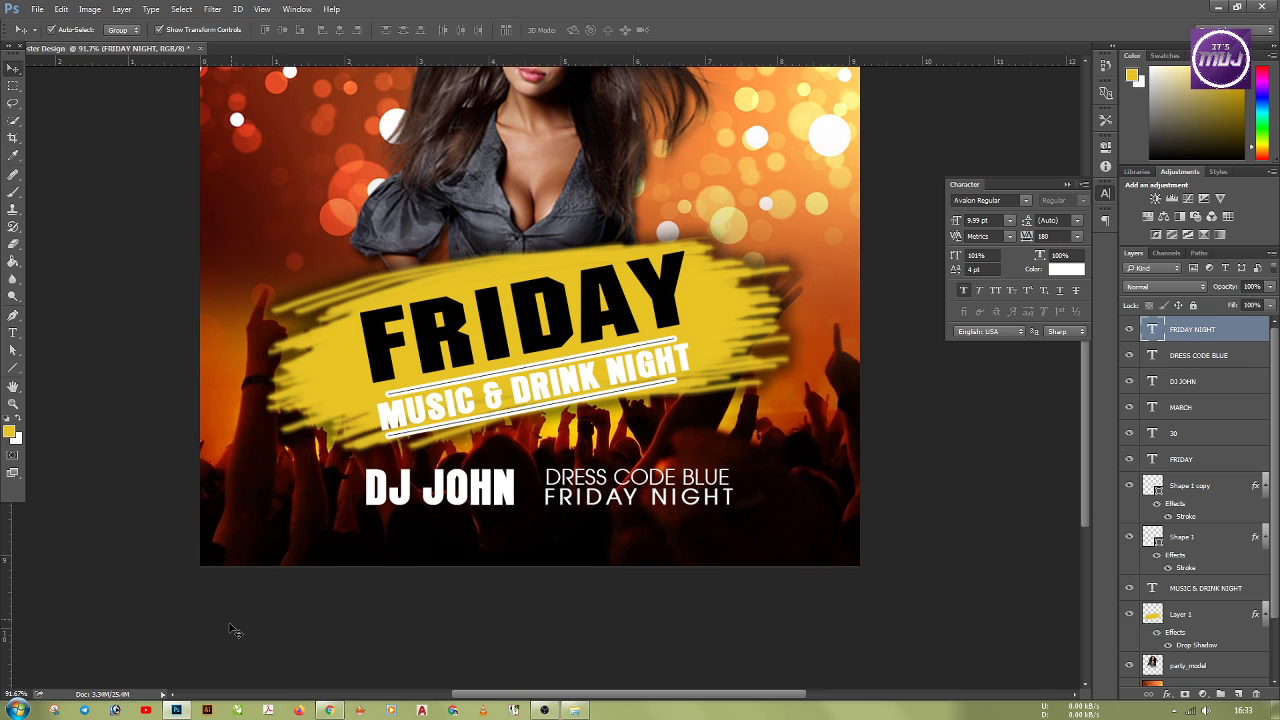
{"action": "left_click", "coordinate": [638, 501]}
{"action": "left_click_drag", "start_coordinate": [1030, 238], "coordinate": [1030, 240]}
{"action": "left_click", "coordinate": [596, 593]}
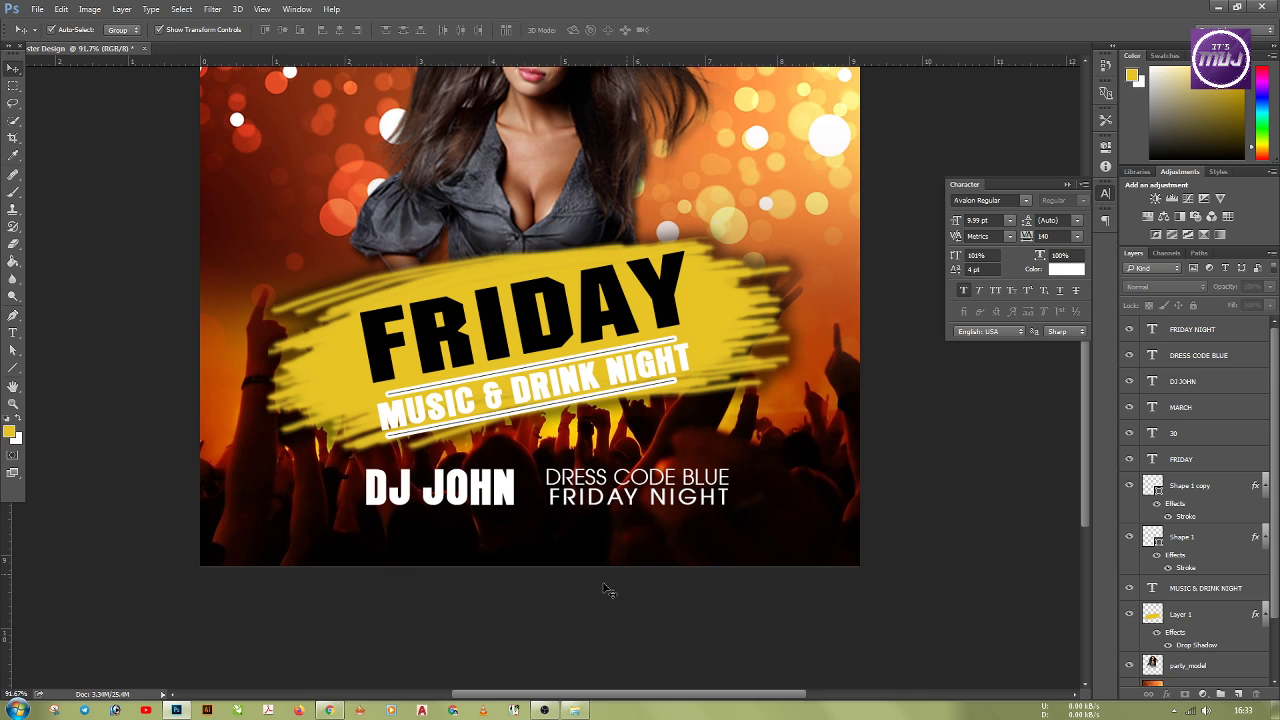
Step: Align the horizontal centres of the FRIDAY NIGHT and DRESS CODE BLUE texts
{"action": "left_click", "coordinate": [683, 499]}
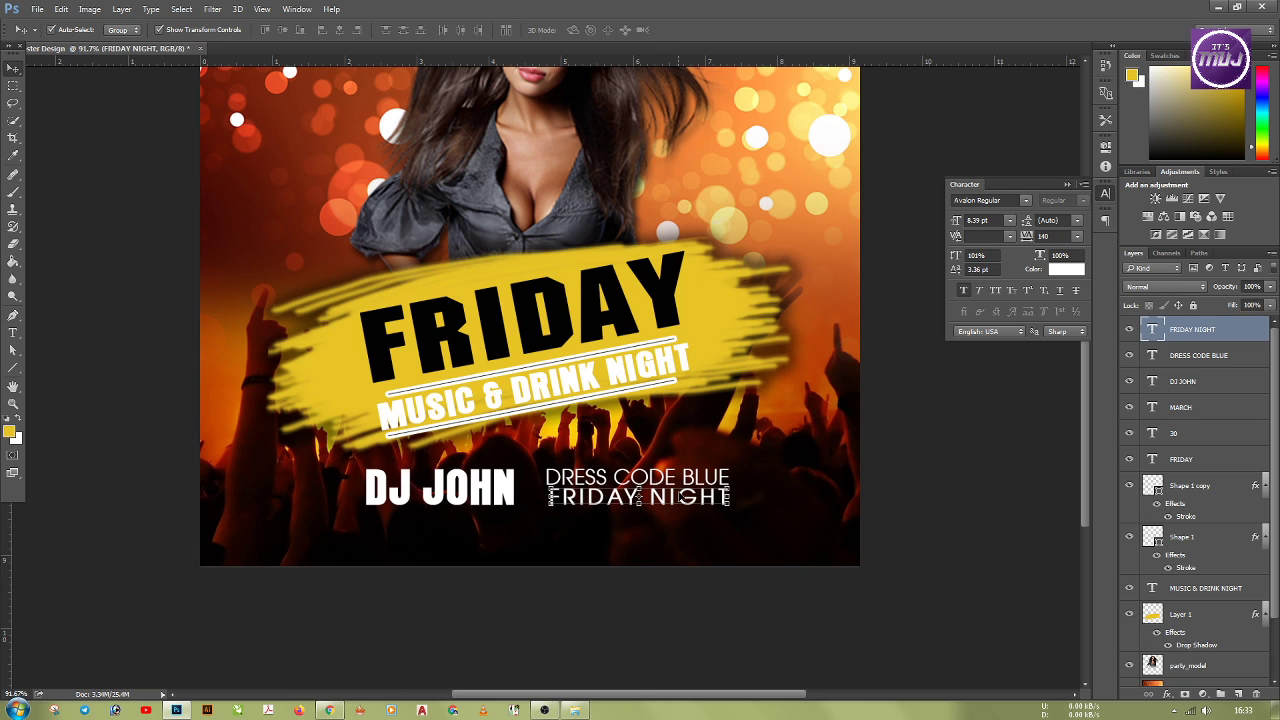
{"action": "left_click", "coordinate": [673, 481], "text": "shift"}
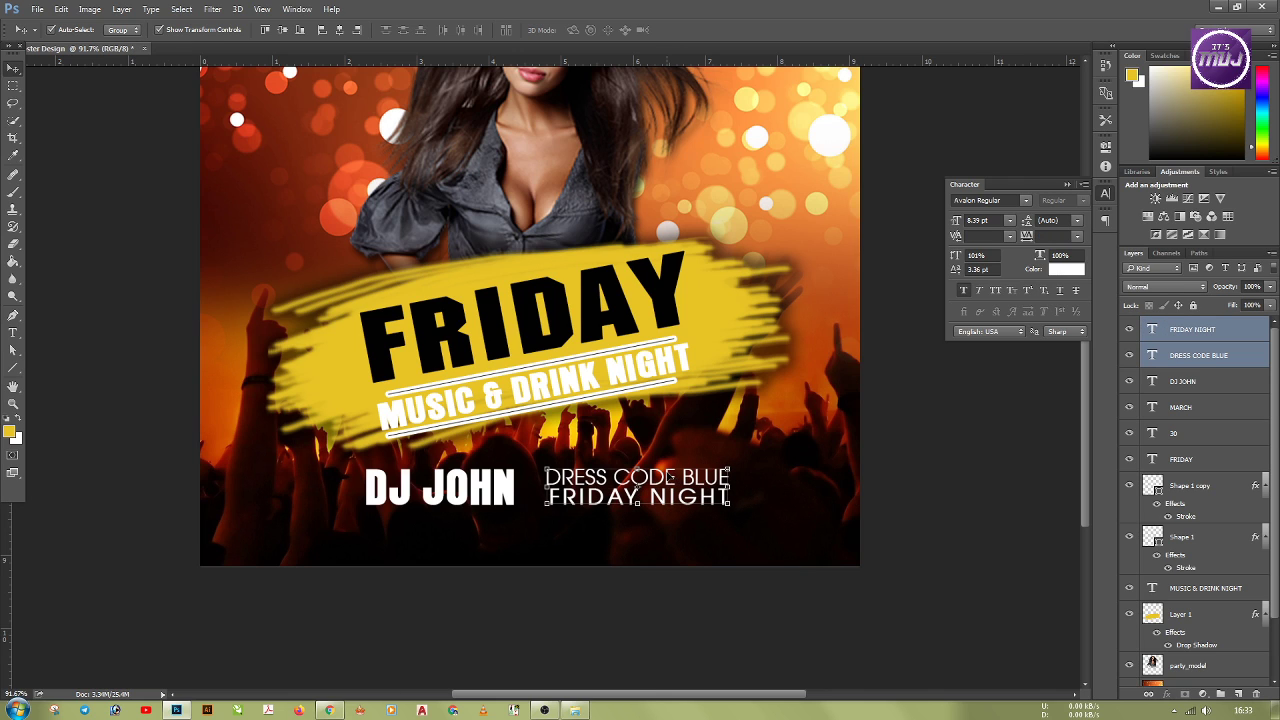
{"action": "left_click", "coordinate": [341, 30]}
{"action": "left_click", "coordinate": [688, 622]}
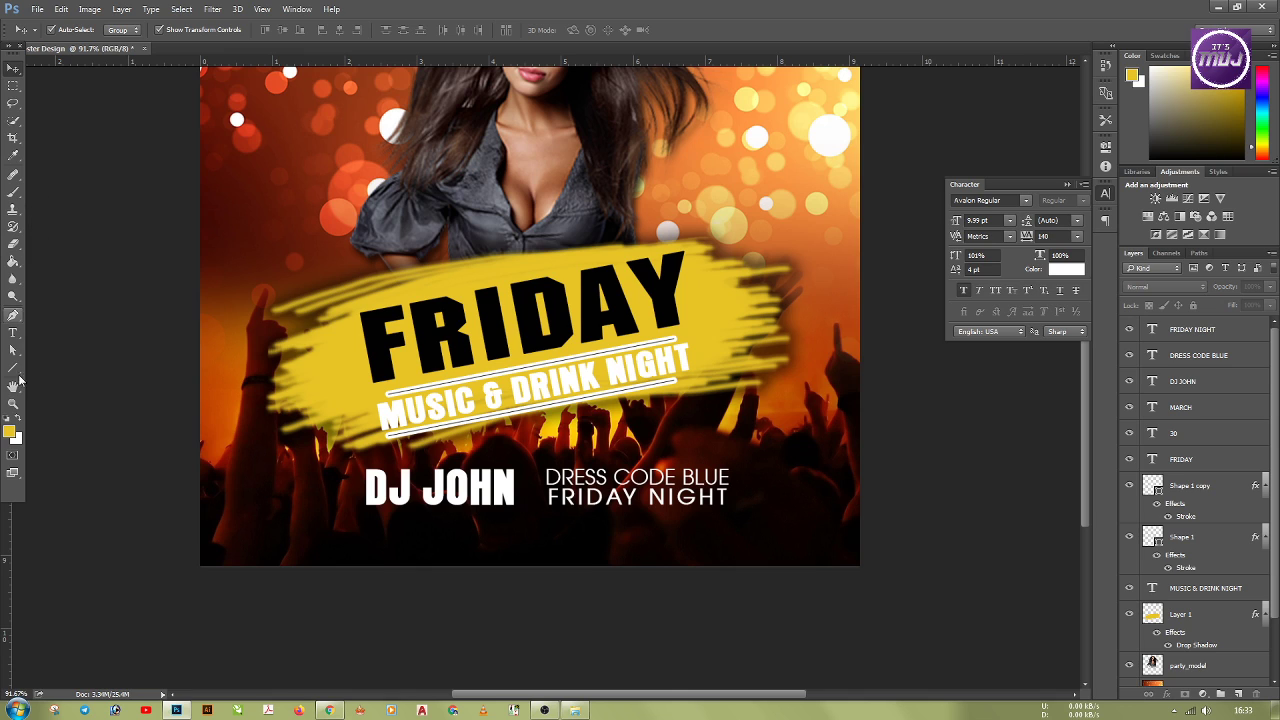
Step: Draw a vertical line about 48 px tall left of the DJ name, with a 9 pt stroke in the brush band's yellow (e7c426)
{"action": "left_click", "coordinate": [14, 370]}
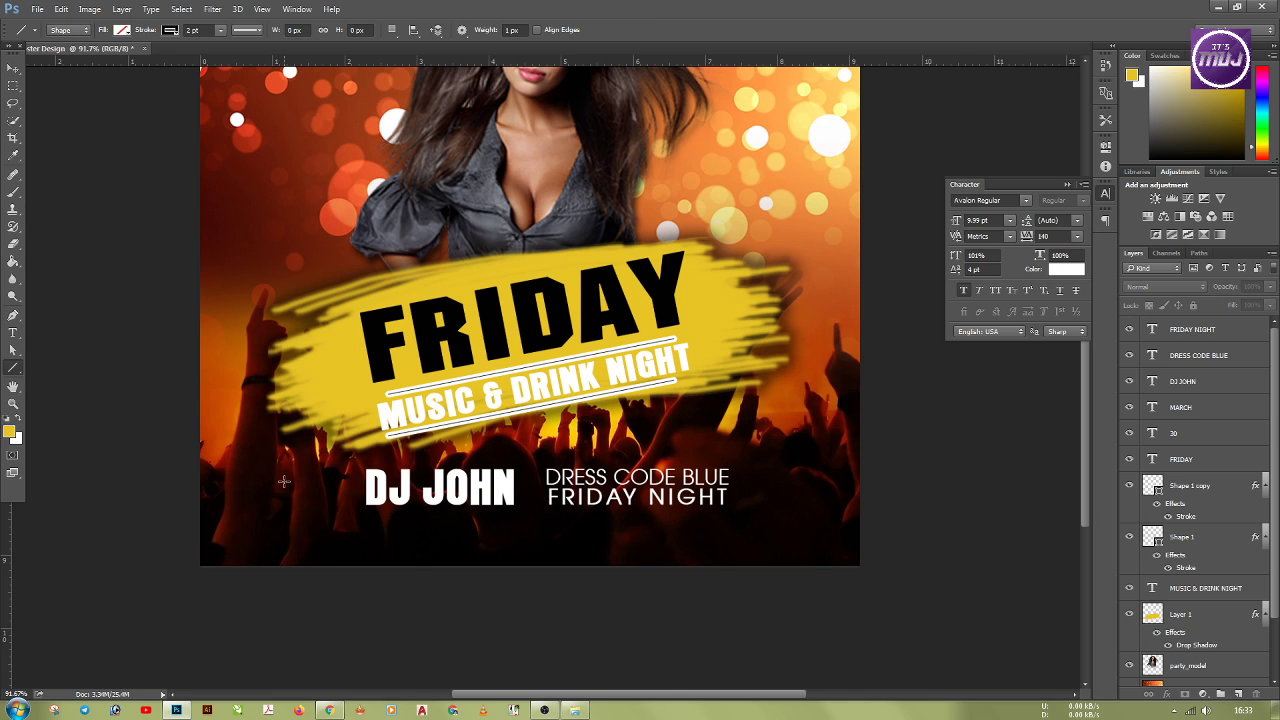
{"action": "left_click_drag", "start_coordinate": [285, 484], "coordinate": [283, 509]}
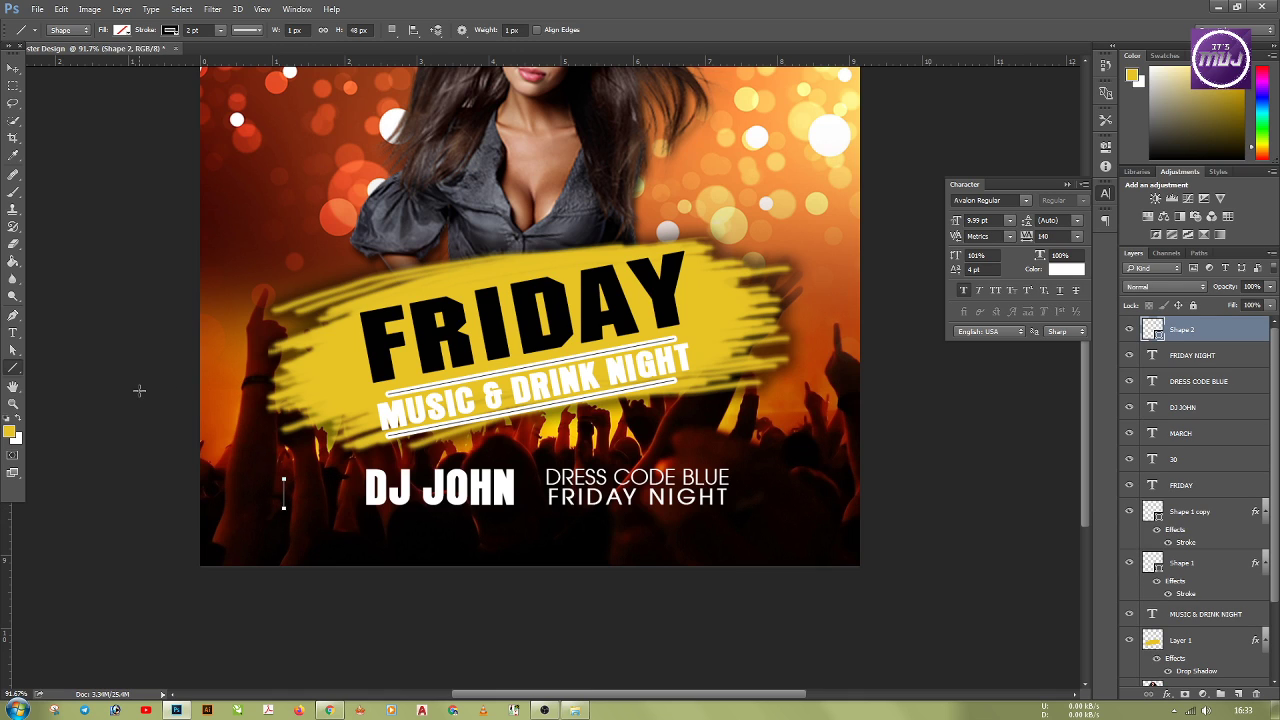
{"action": "left_click", "coordinate": [169, 32]}
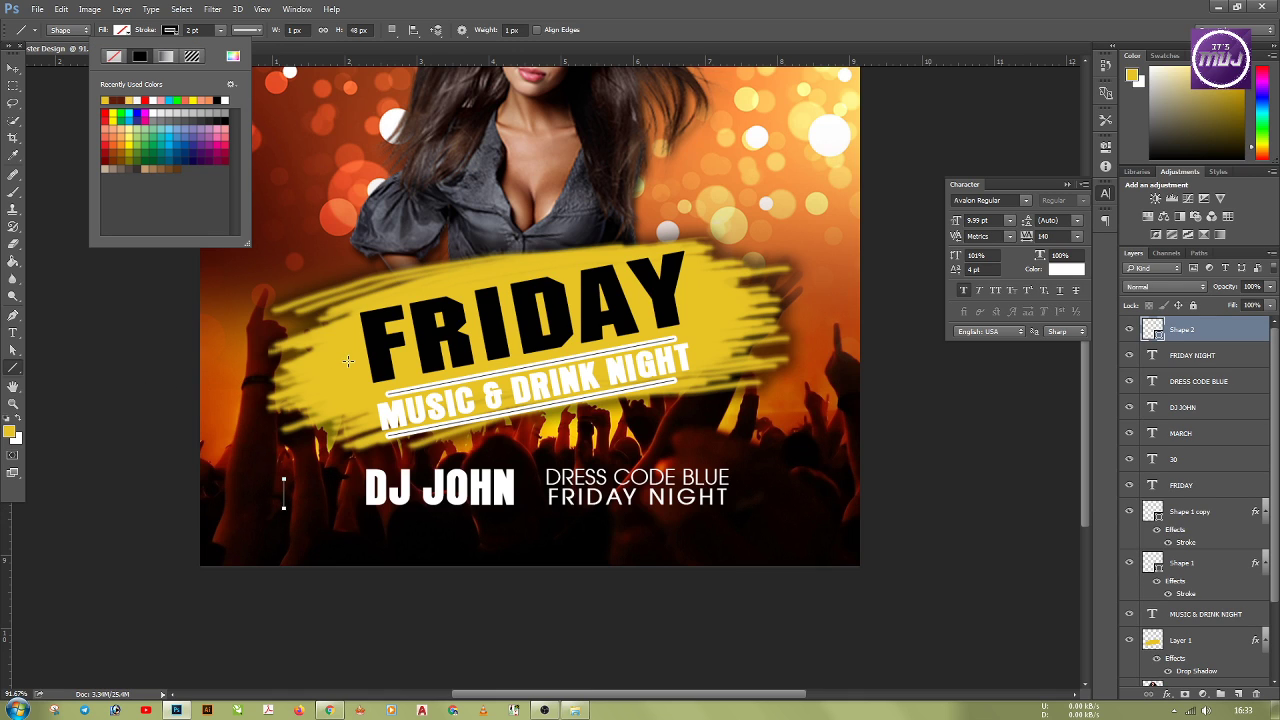
{"action": "left_click", "coordinate": [347, 361]}
{"action": "left_click", "coordinate": [171, 31]}
{"action": "left_click", "coordinate": [231, 86]}
{"action": "left_click", "coordinate": [230, 62]}
{"action": "left_click", "coordinate": [230, 62]}
{"action": "left_click_drag", "start_coordinate": [377, 248], "coordinate": [257, 334]}
{"action": "left_click", "coordinate": [753, 314]}
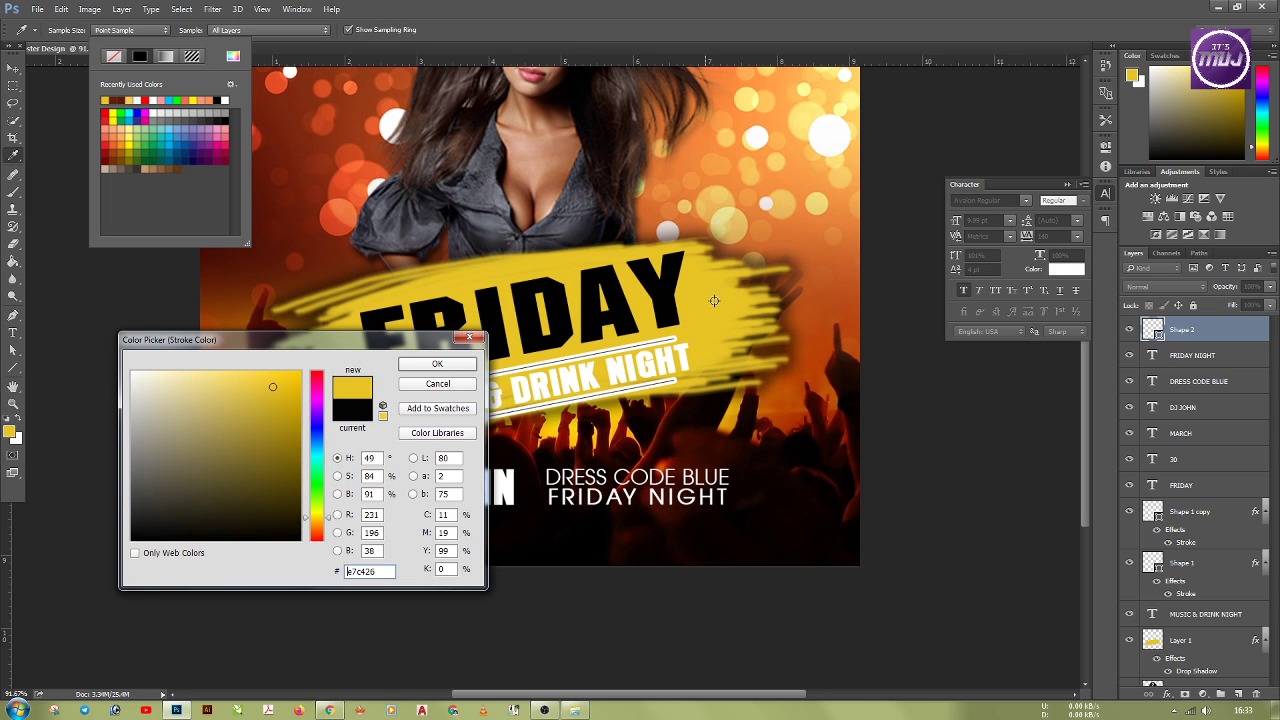
{"action": "left_click", "coordinate": [437, 363]}
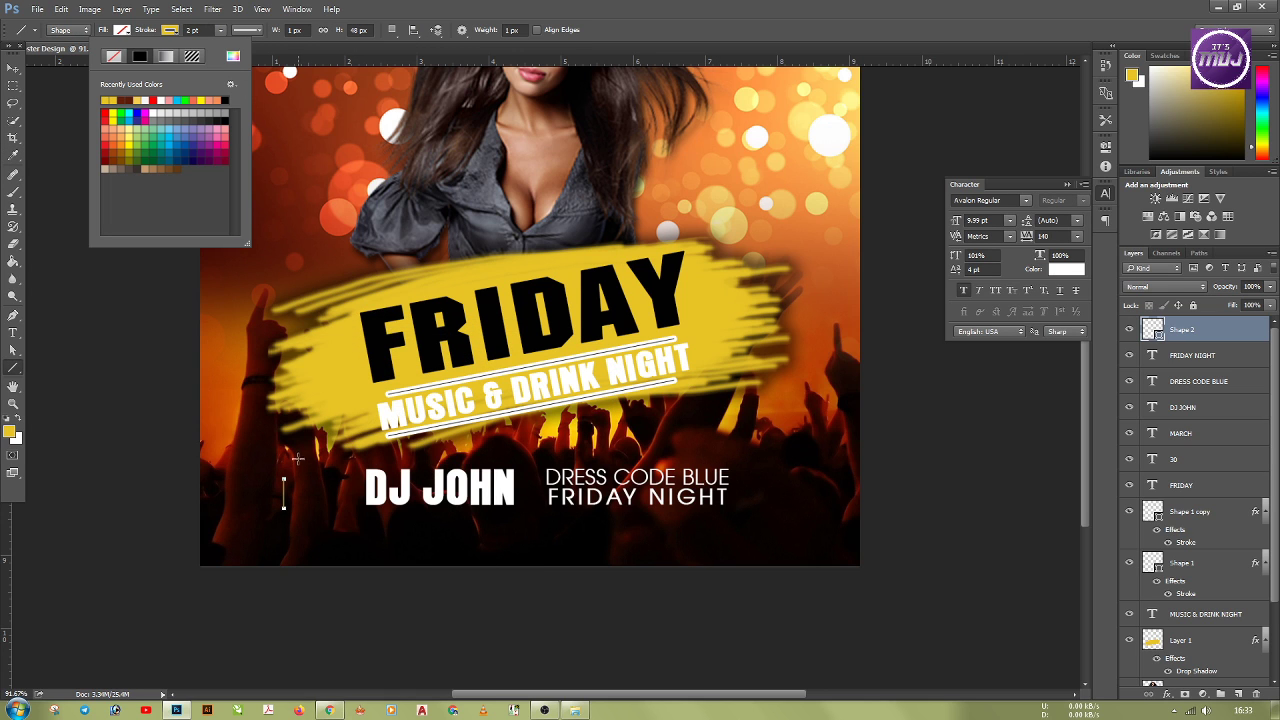
{"action": "left_click", "coordinate": [220, 34]}
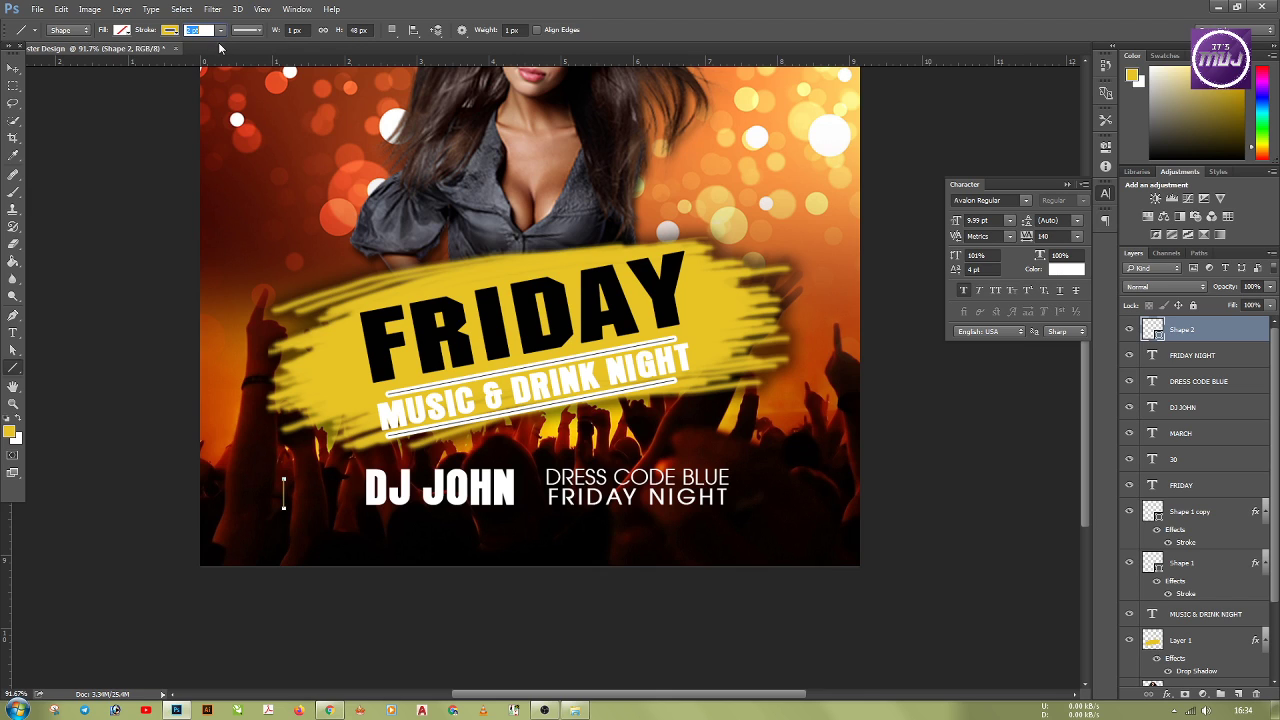
{"action": "left_click", "coordinate": [220, 35]}
Step: Move the vertical line between the DJ name and the two-line text and stretch it to about 55 px tall to match the text height
{"action": "left_click", "coordinate": [13, 68]}
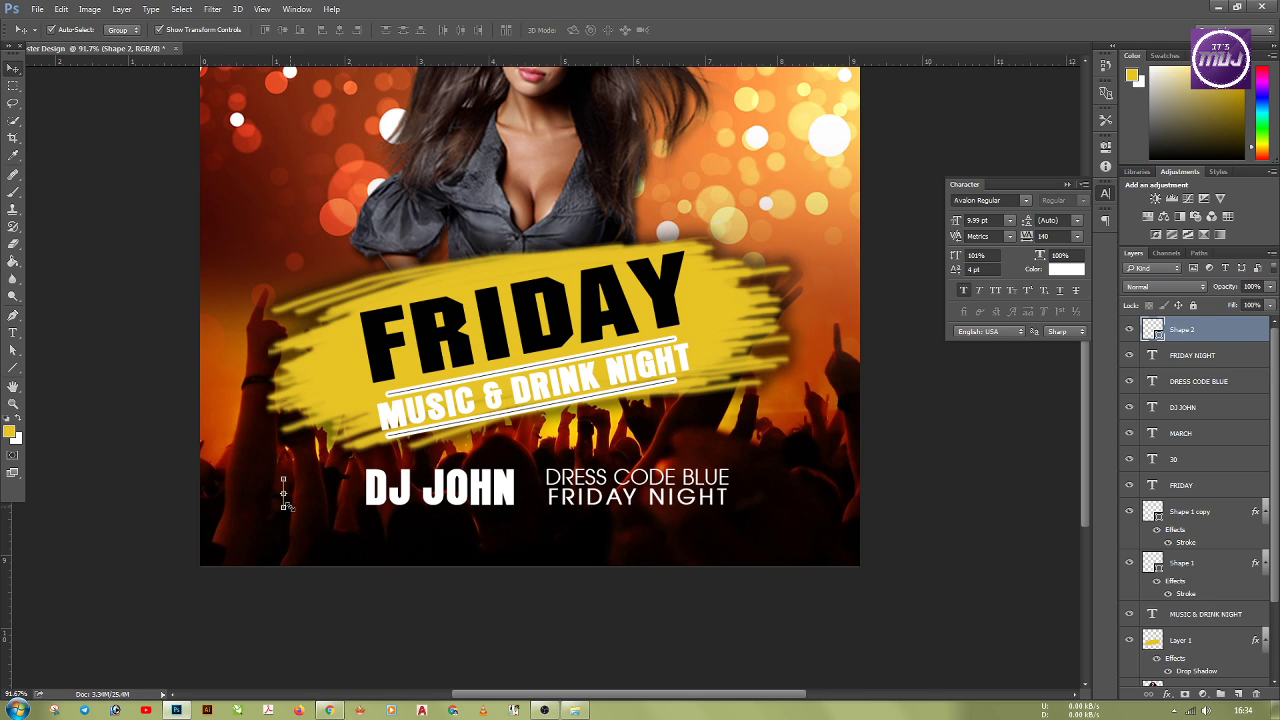
{"action": "scroll", "coordinate": [283, 492], "scroll_direction": "up", "scroll_amount": 5}
{"action": "left_click_drag", "start_coordinate": [288, 492], "coordinate": [838, 505]}
{"action": "key", "text": "Return"}
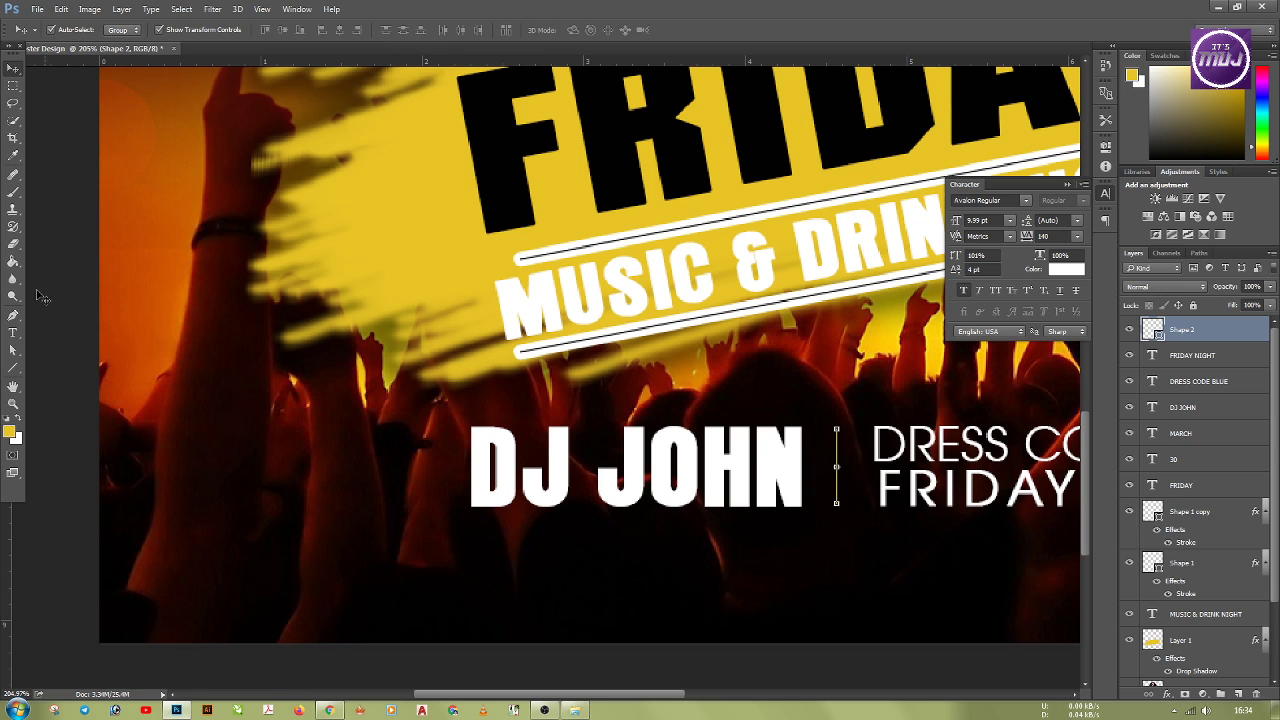
Step: Fill the vertical divider line beside the DJ name with the brush band's yellow
{"action": "left_click", "coordinate": [13, 367]}
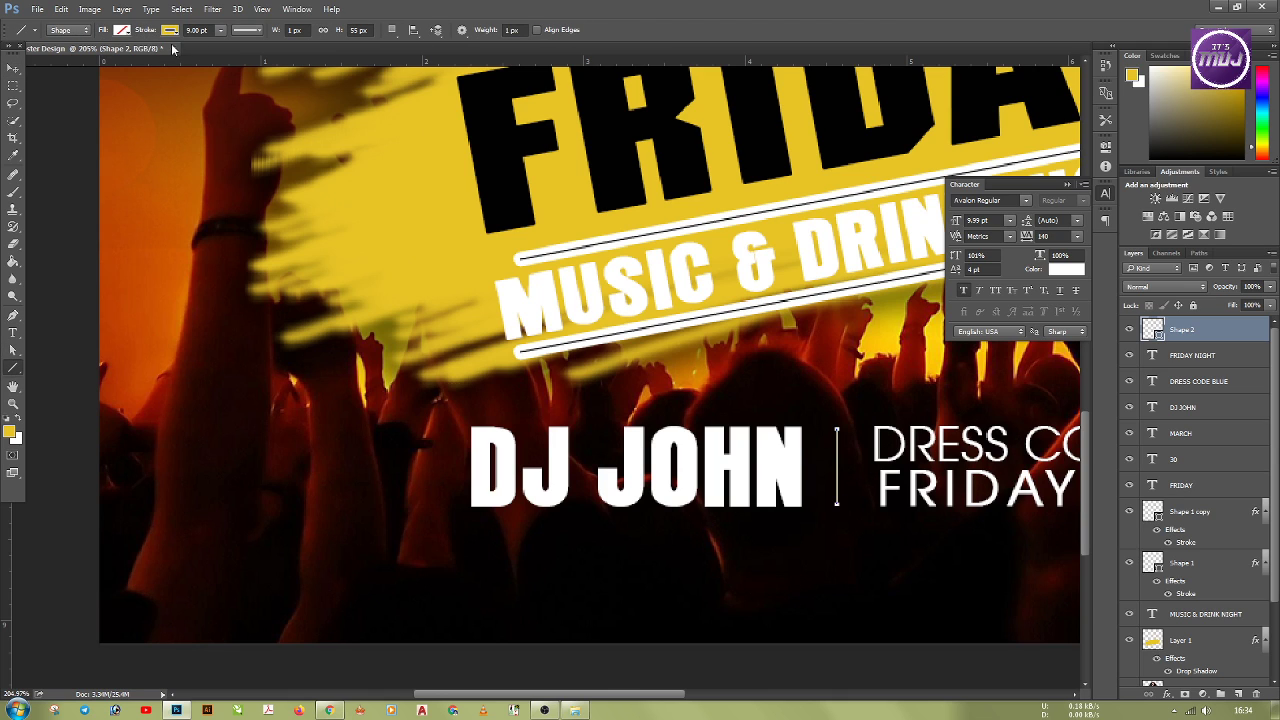
{"action": "left_click", "coordinate": [124, 32]}
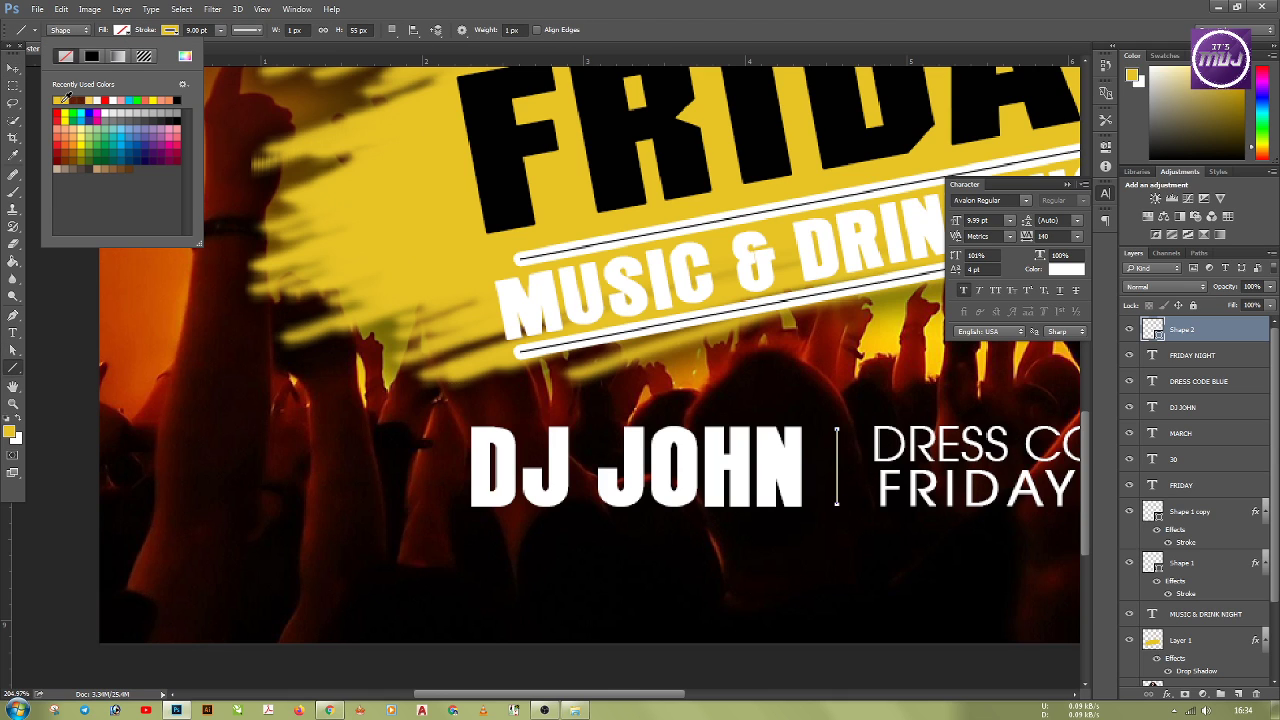
{"action": "left_click", "coordinate": [59, 100]}
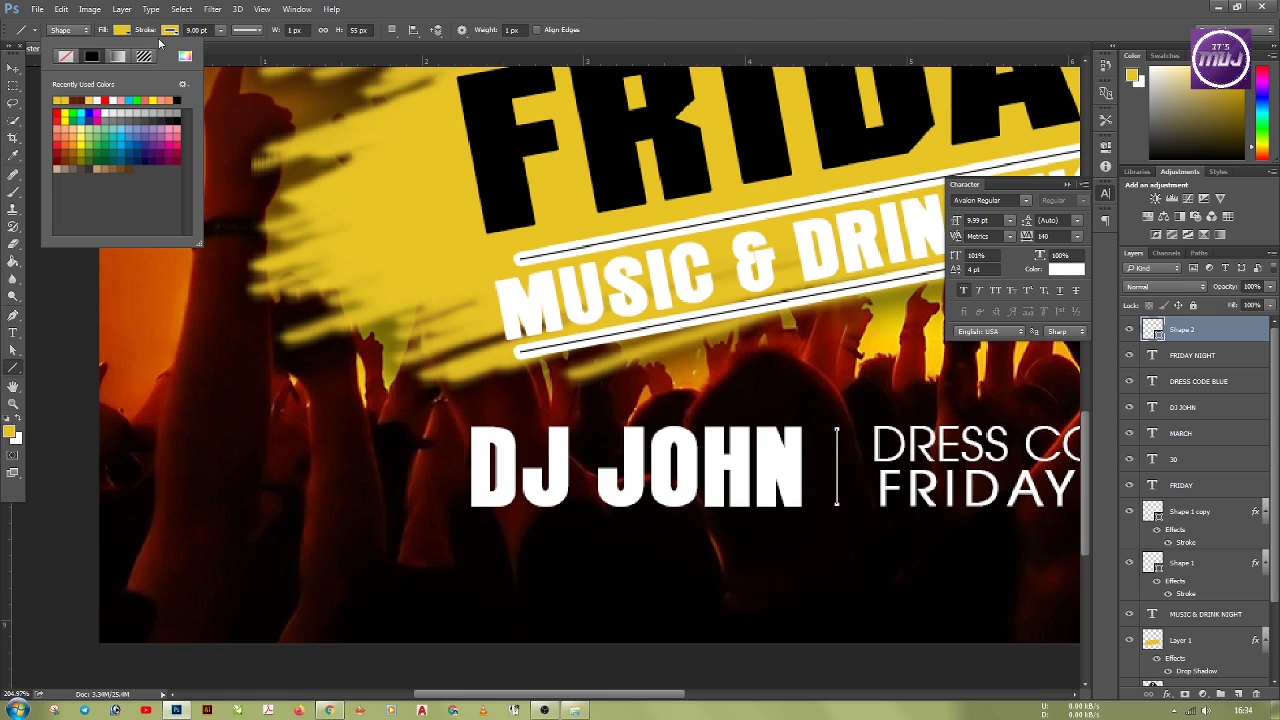
{"action": "left_click", "coordinate": [170, 30]}
{"action": "left_click", "coordinate": [170, 30]}
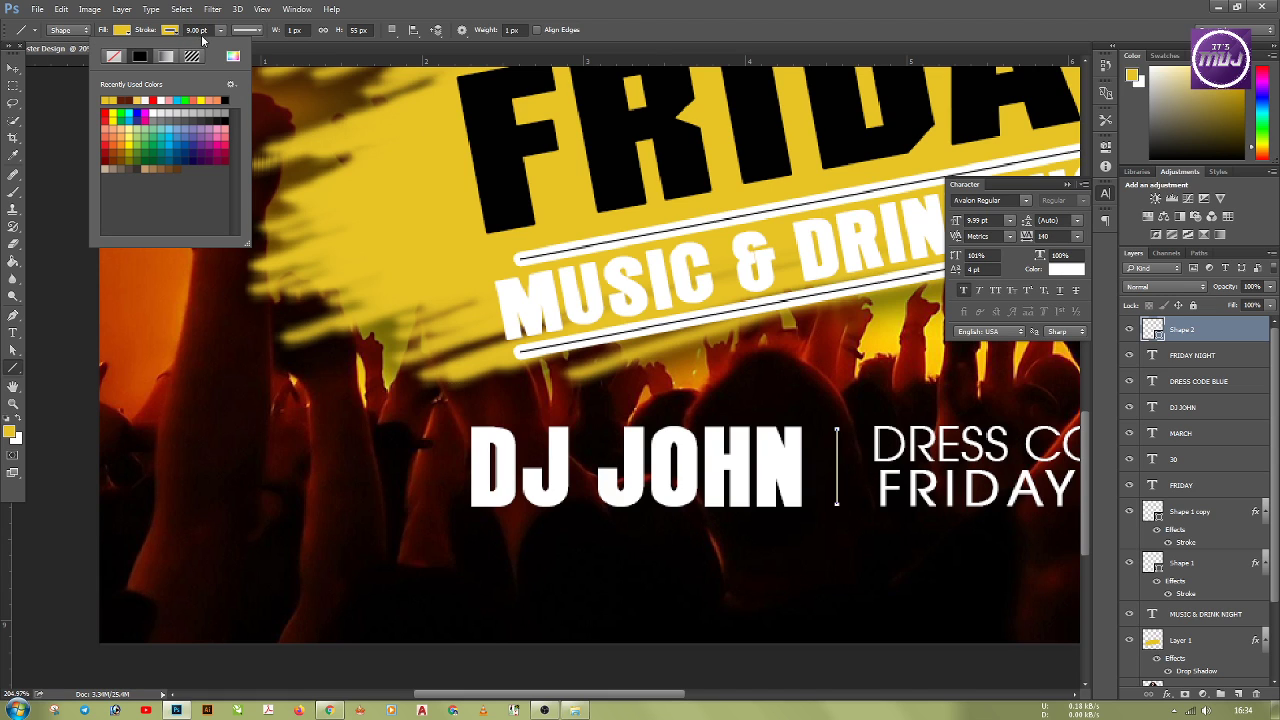
{"action": "left_click", "coordinate": [255, 35]}
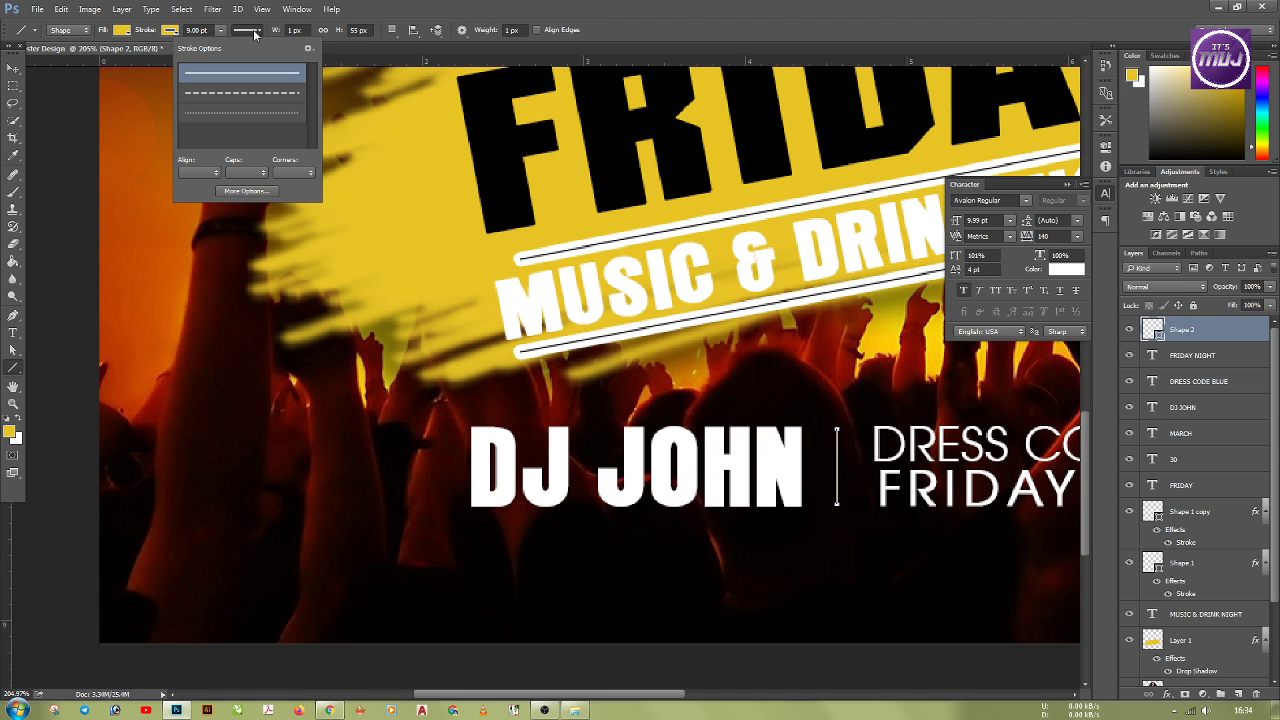
{"action": "left_click", "coordinate": [255, 35]}
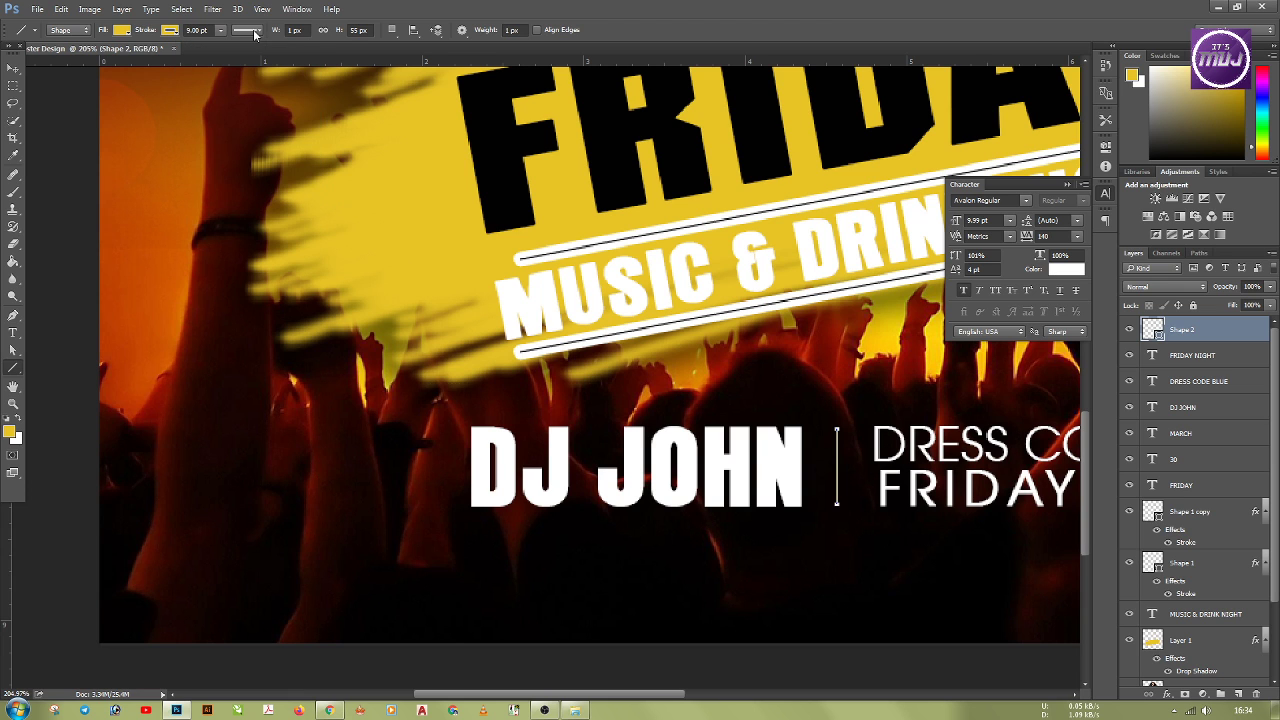
{"action": "scroll", "coordinate": [278, 128], "scroll_direction": "up", "scroll_amount": 2}
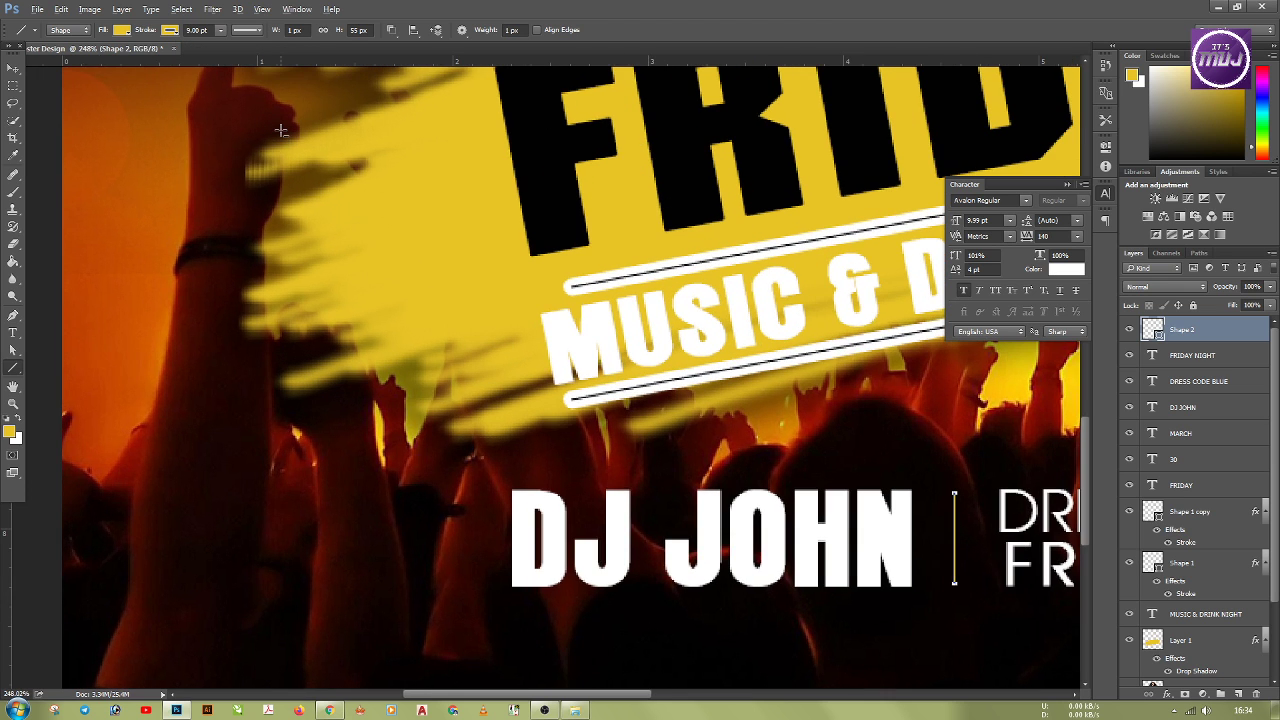
{"action": "scroll", "coordinate": [281, 131], "scroll_direction": "down", "scroll_amount": 3}
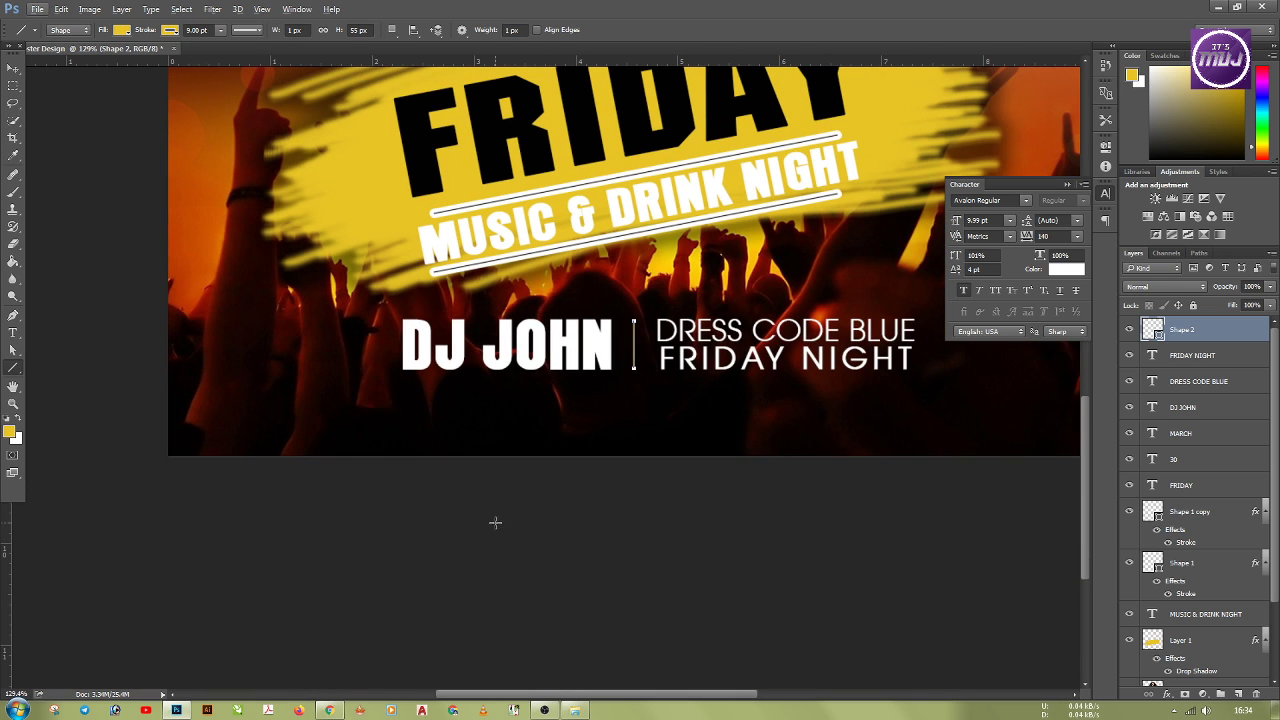
Step: Shift the DJ name, the divider line and the FRIDAY NIGHT text together slightly to the left on the poster
{"action": "left_click", "coordinate": [12, 68]}
{"action": "scroll", "coordinate": [471, 380], "scroll_direction": "down", "scroll_amount": 2}
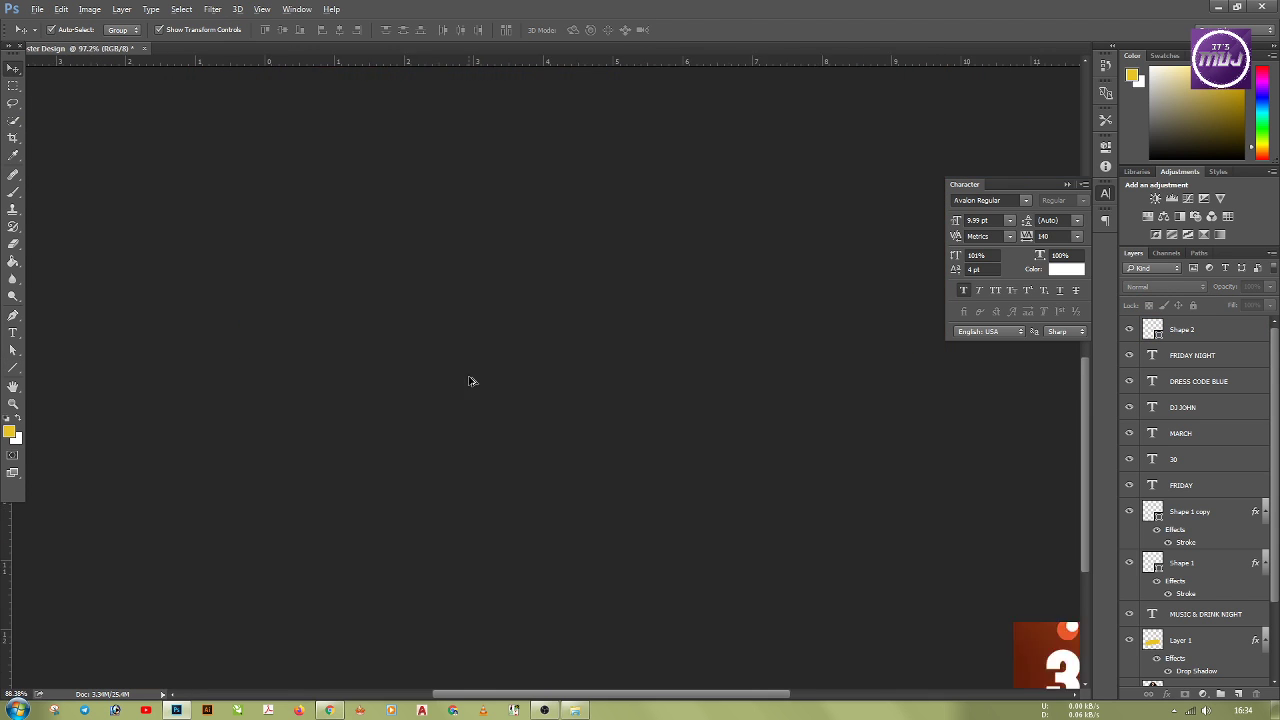
{"action": "scroll", "coordinate": [597, 375], "scroll_direction": "down", "scroll_amount": 1}
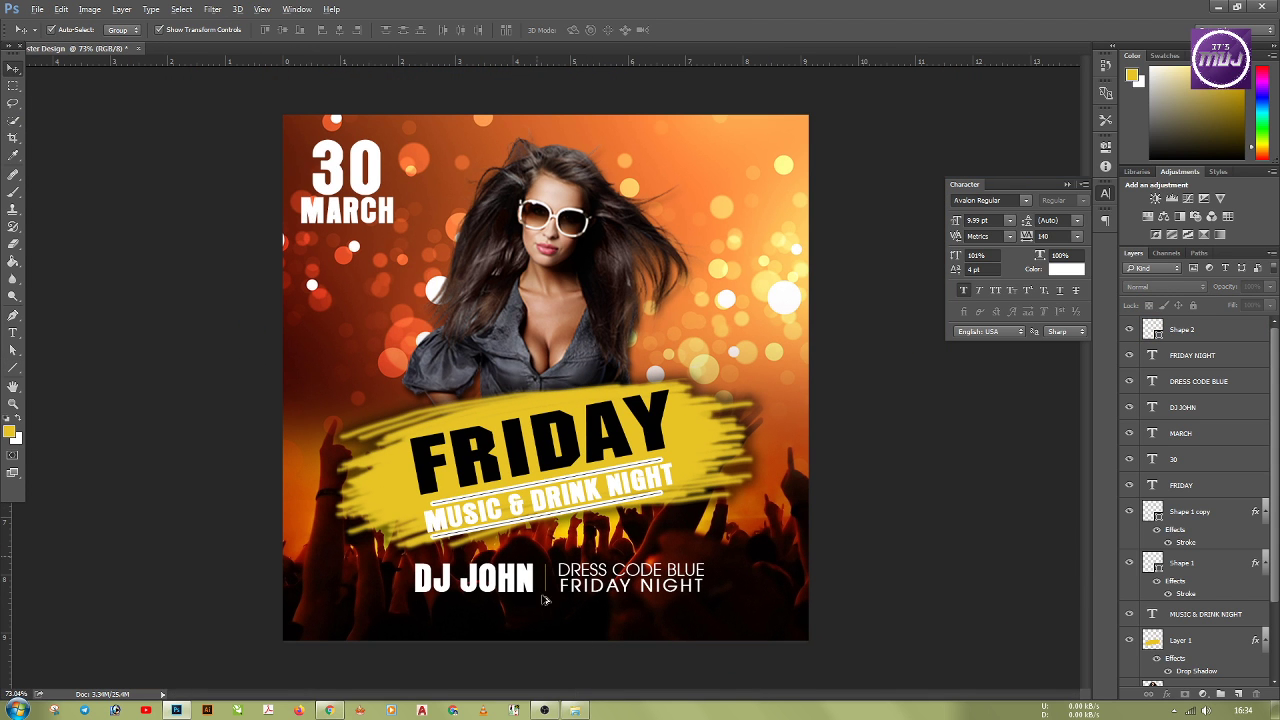
{"action": "scroll", "coordinate": [544, 570], "scroll_direction": "down", "scroll_amount": 2}
{"action": "scroll", "coordinate": [528, 607], "scroll_direction": "up", "scroll_amount": 2}
{"action": "scroll", "coordinate": [515, 618], "scroll_direction": "down", "scroll_amount": 2}
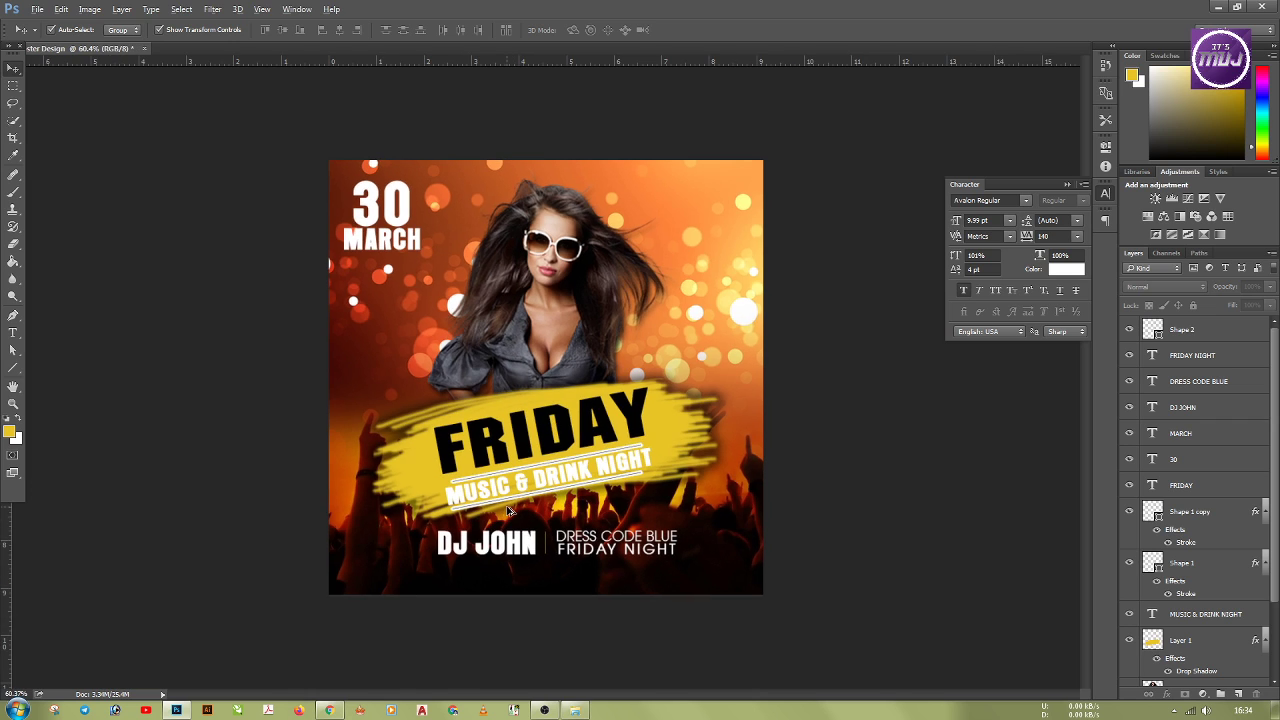
{"action": "left_click_drag", "start_coordinate": [440, 645], "coordinate": [596, 553]}
{"action": "left_click", "coordinate": [589, 644]}
{"action": "scroll", "coordinate": [502, 617], "scroll_direction": "up", "scroll_amount": 6}
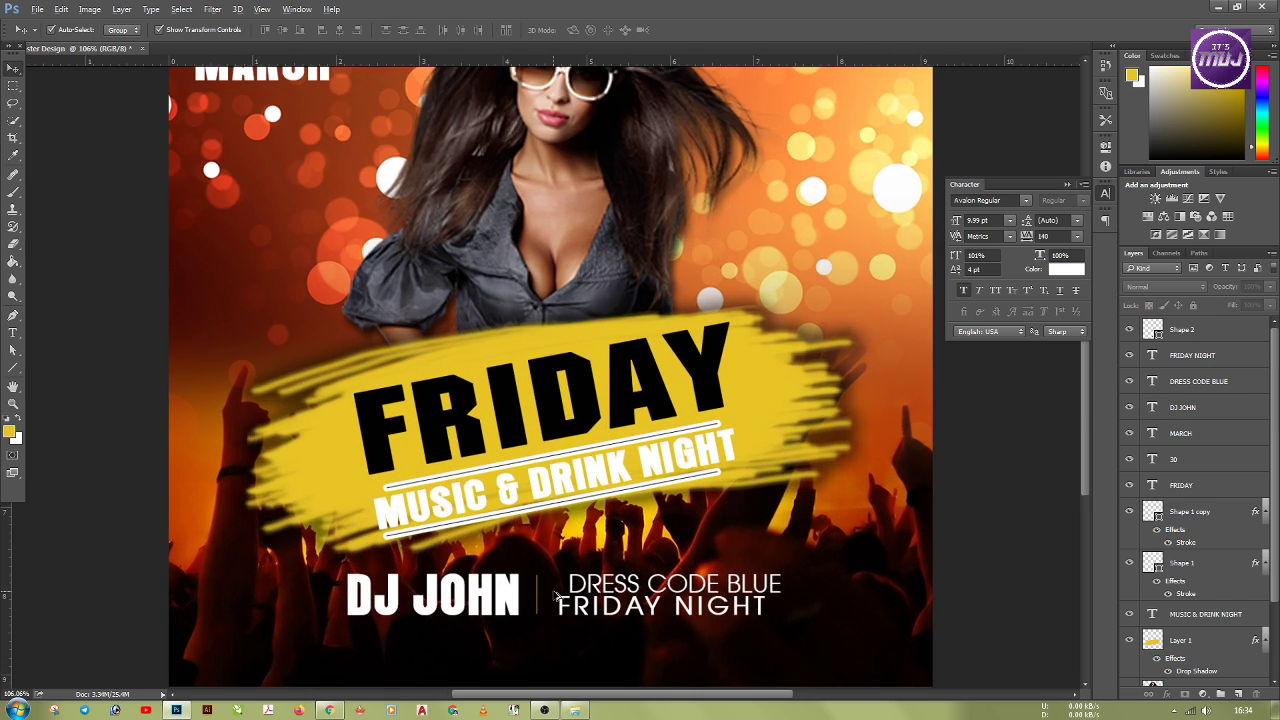
Step: Add a white text line with the venue's address below the DJ name
{"action": "left_click_drag", "start_coordinate": [557, 596], "coordinate": [570, 428]}
{"action": "scroll", "coordinate": [551, 534], "scroll_direction": "up", "scroll_amount": 1}
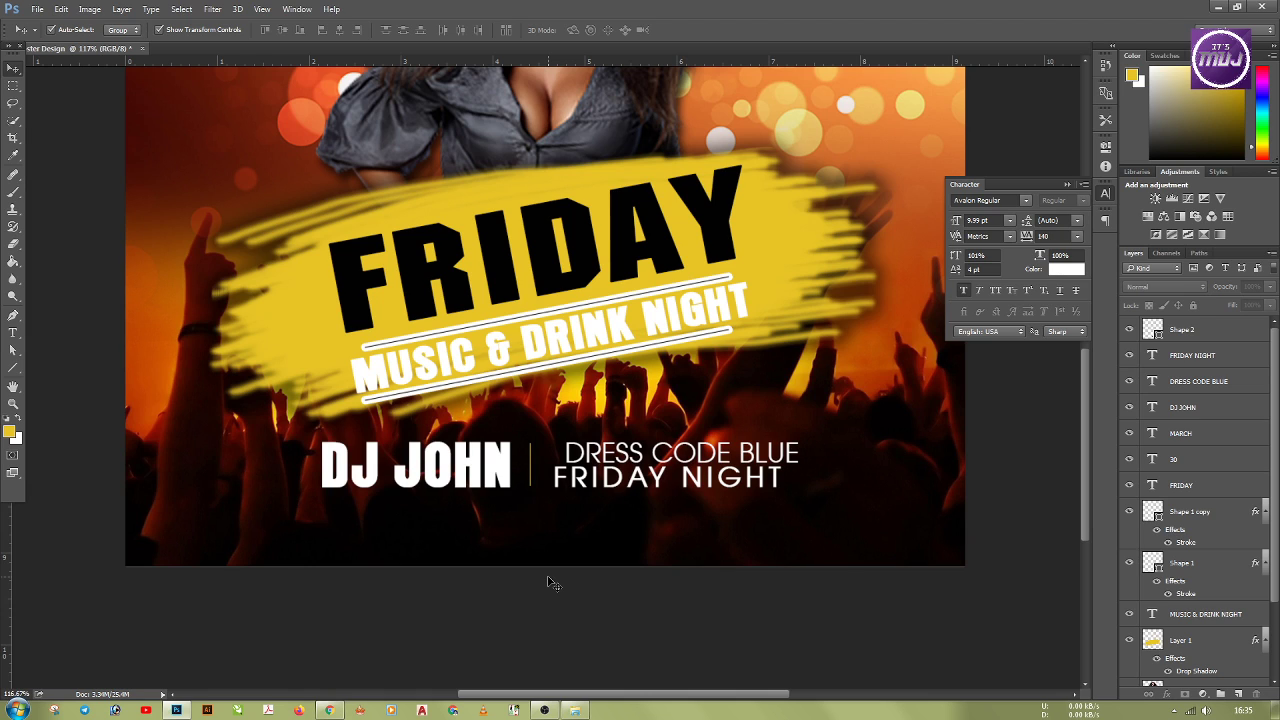
{"action": "key", "text": "t"}
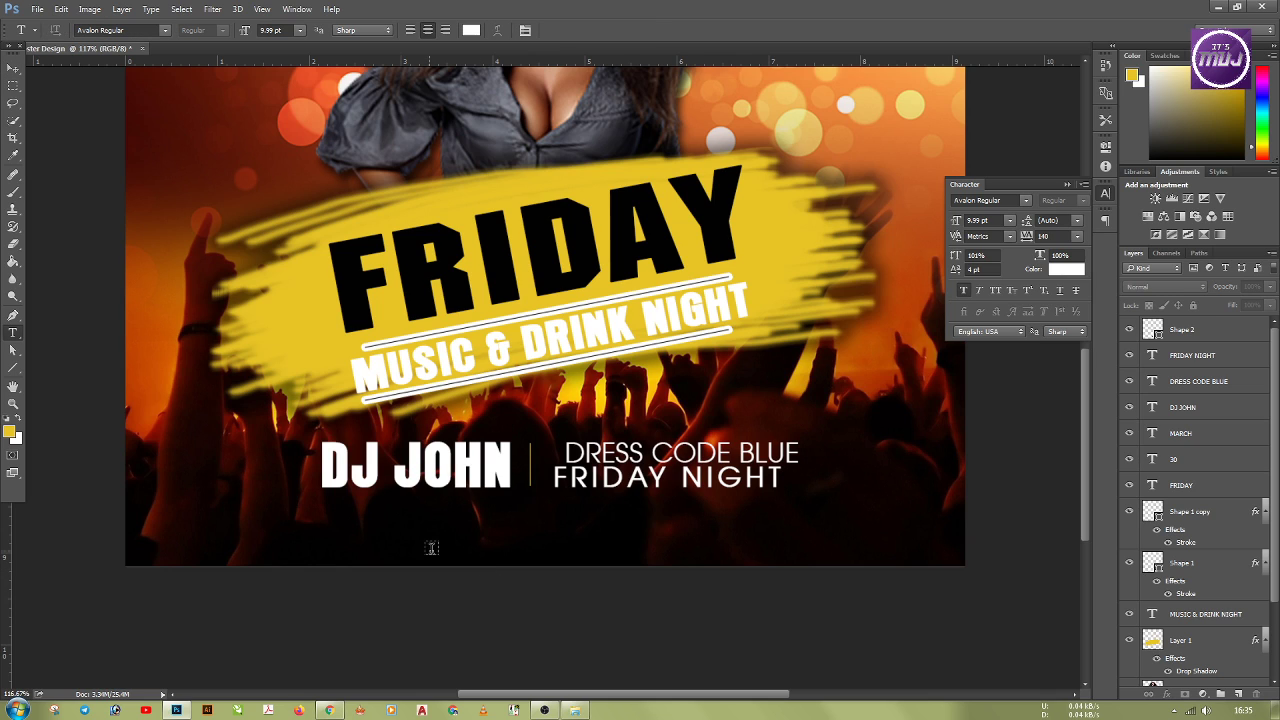
{"action": "left_click", "coordinate": [347, 532]}
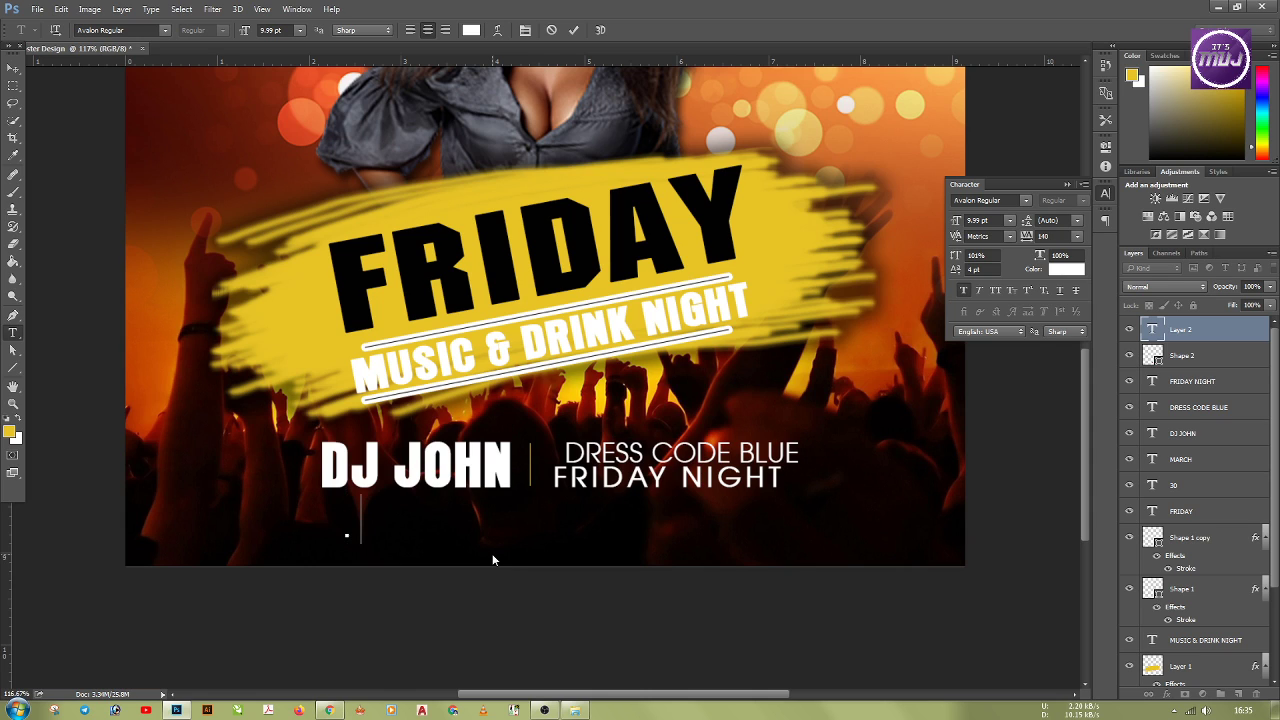
{"action": "type", "text": "#30"}
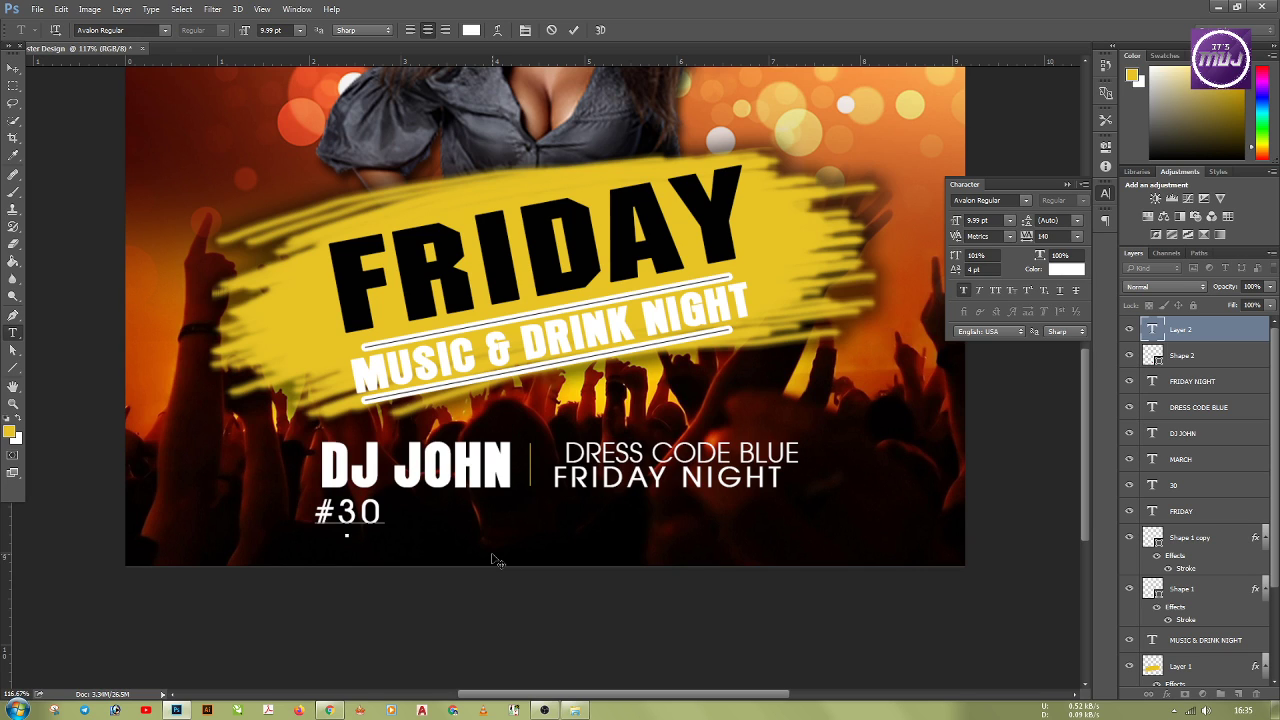
{"action": "type", "text": " NO"}
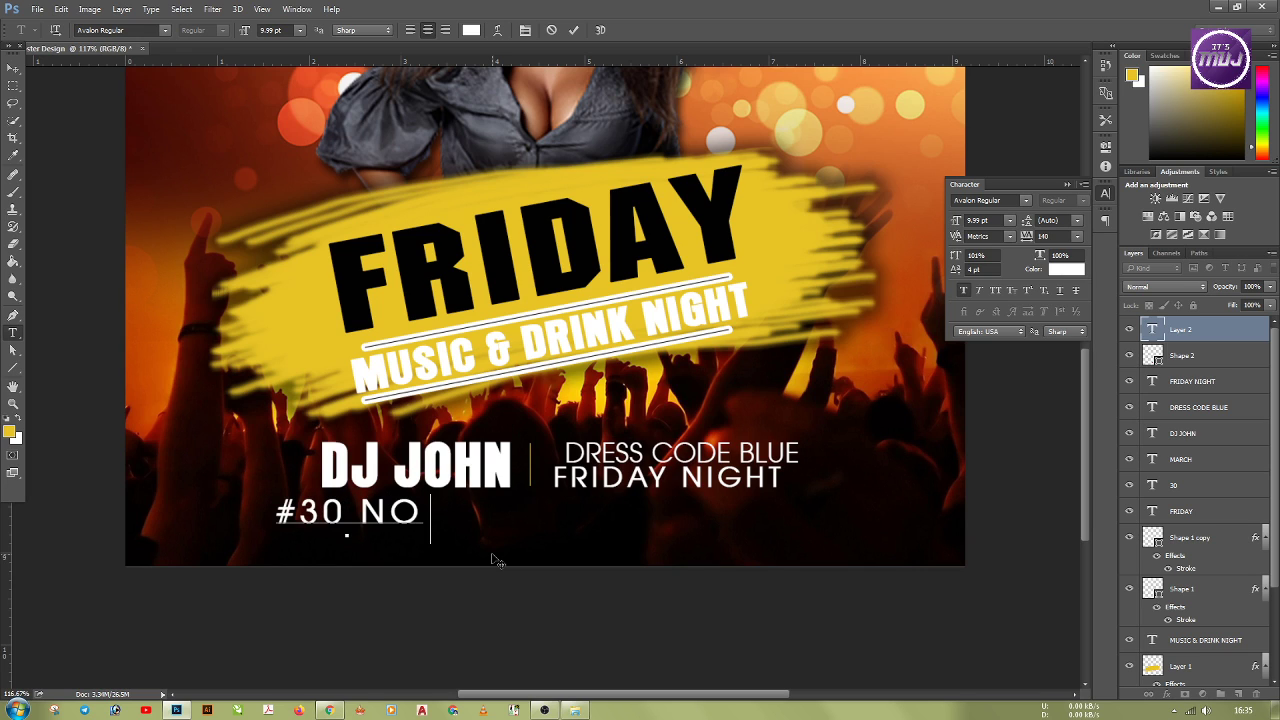
{"action": "type", "text": ". ROAD"}
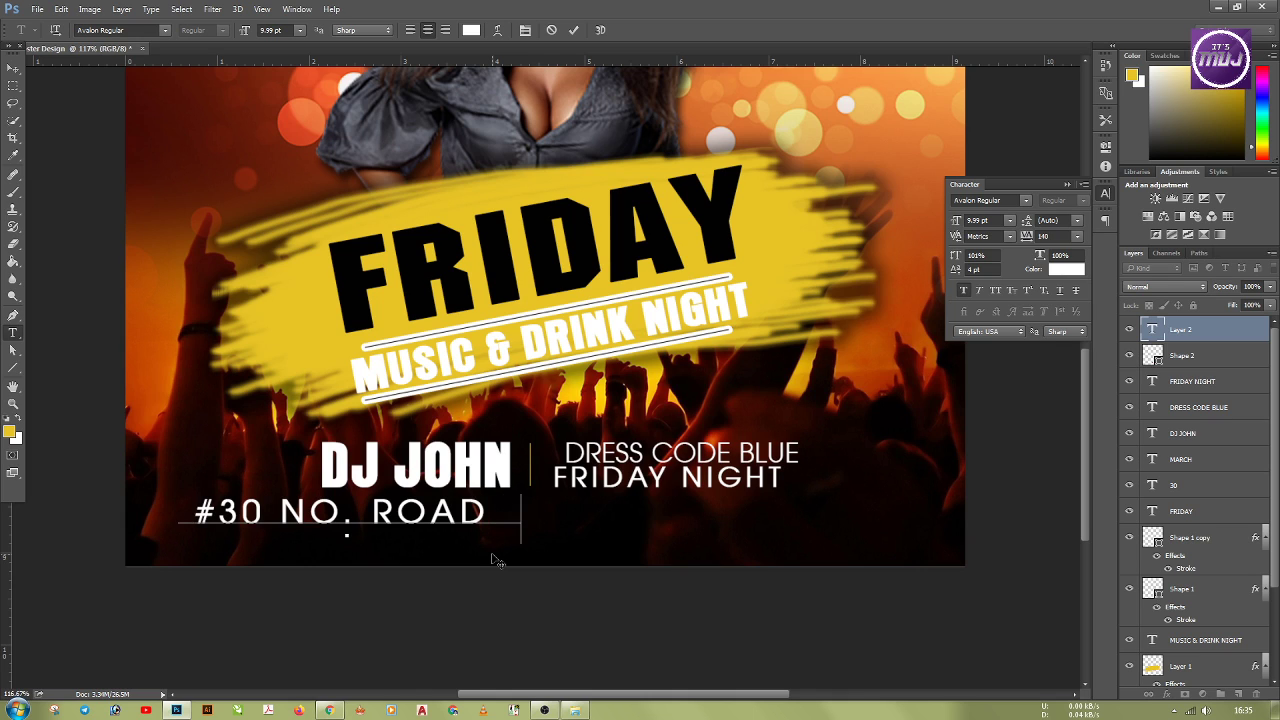
{"action": "type", "text": "MUMBAI"}
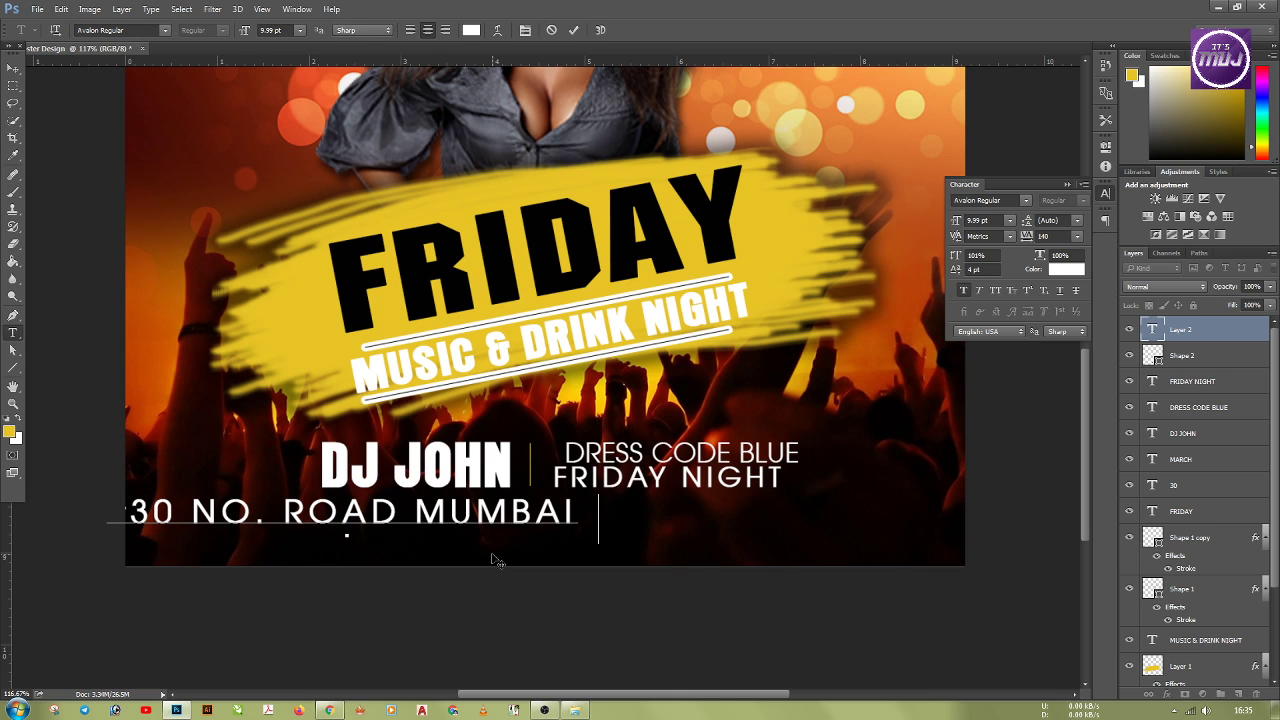
{"action": "type", "text": " INDIA"}
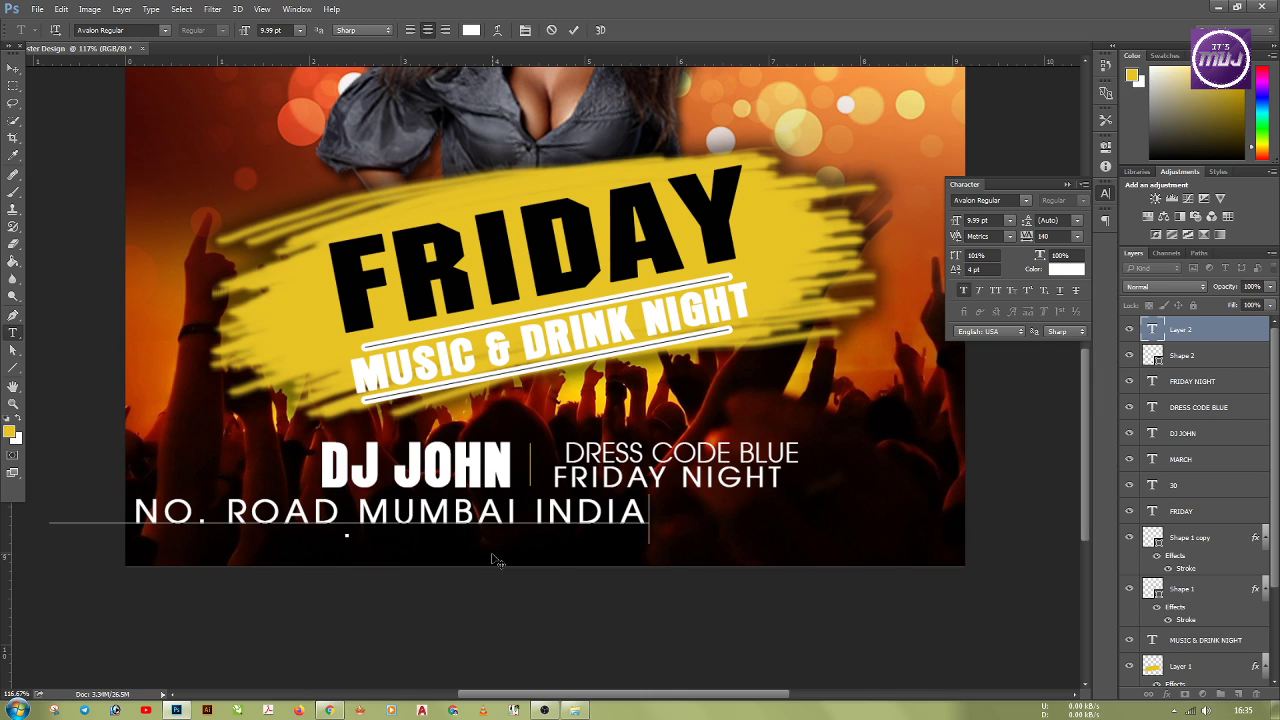
{"action": "left_click", "coordinate": [18, 72]}
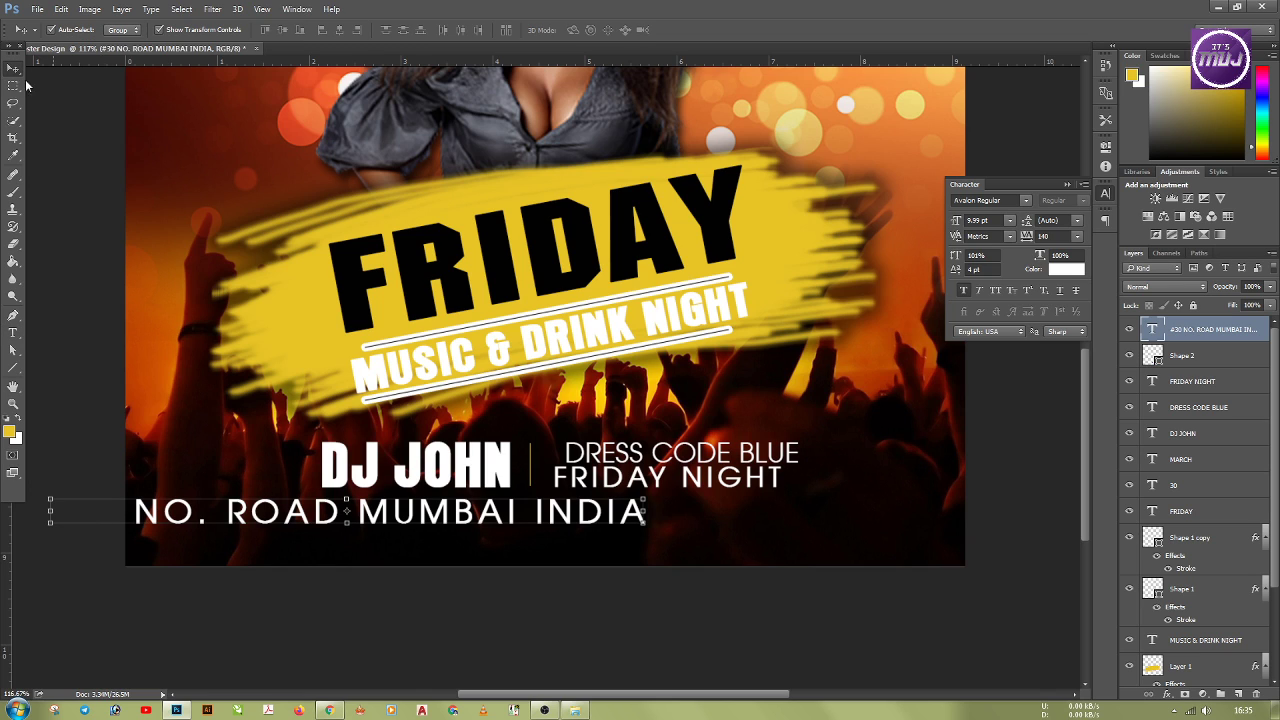
Step: Set the address text's tracking to 0, remove faux bold, reduce it to 6.99 pt and position it centred below the DJ line
{"action": "left_click", "coordinate": [1077, 237]}
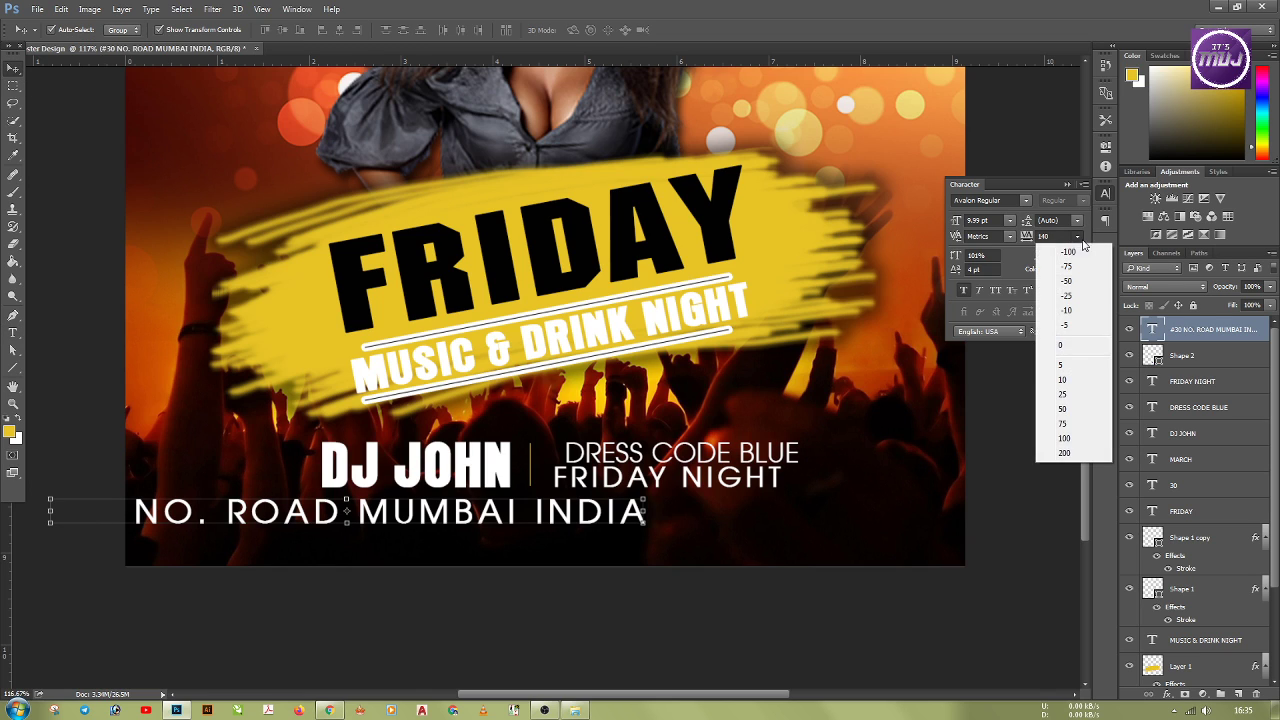
{"action": "left_click", "coordinate": [1073, 343]}
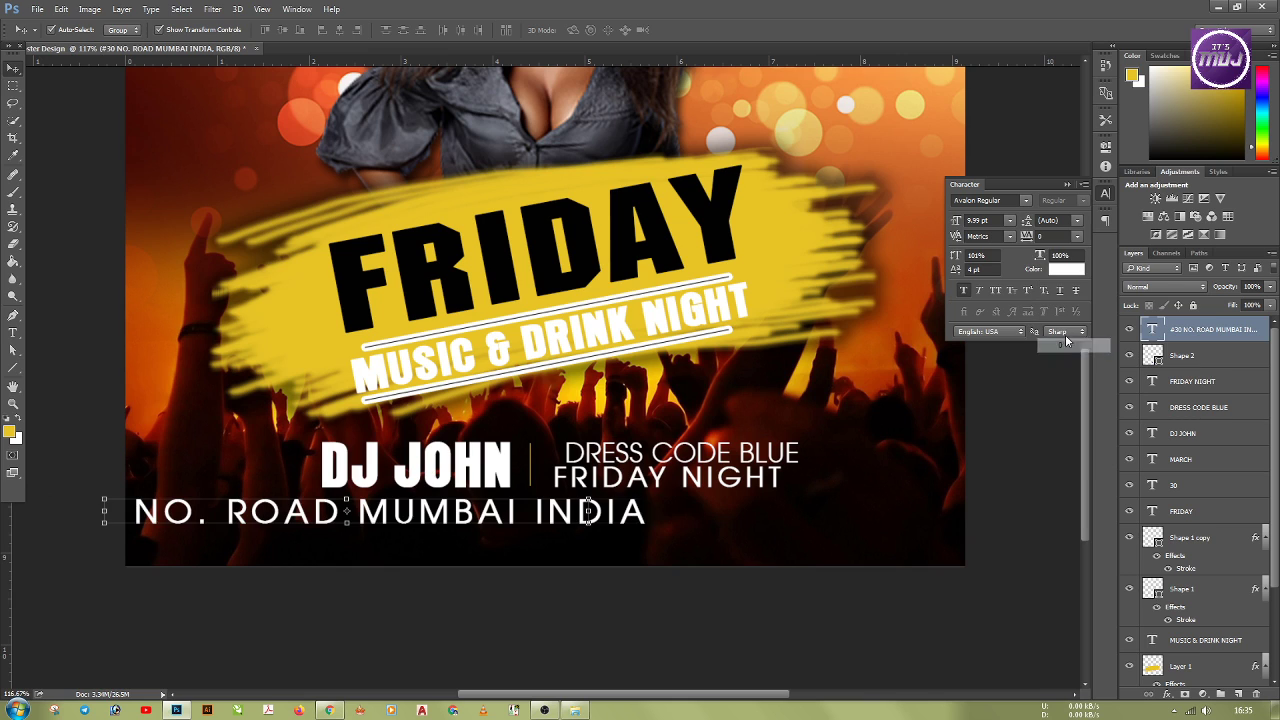
{"action": "left_click", "coordinate": [962, 291]}
{"action": "left_click_drag", "start_coordinate": [507, 513], "coordinate": [660, 520]}
{"action": "left_click", "coordinate": [956, 221]}
{"action": "left_click_drag", "start_coordinate": [956, 223], "coordinate": [957, 224]}
{"action": "left_click", "coordinate": [956, 224]}
{"action": "left_click_drag", "start_coordinate": [577, 526], "coordinate": [600, 527]}
{"action": "left_click", "coordinate": [386, 568]}
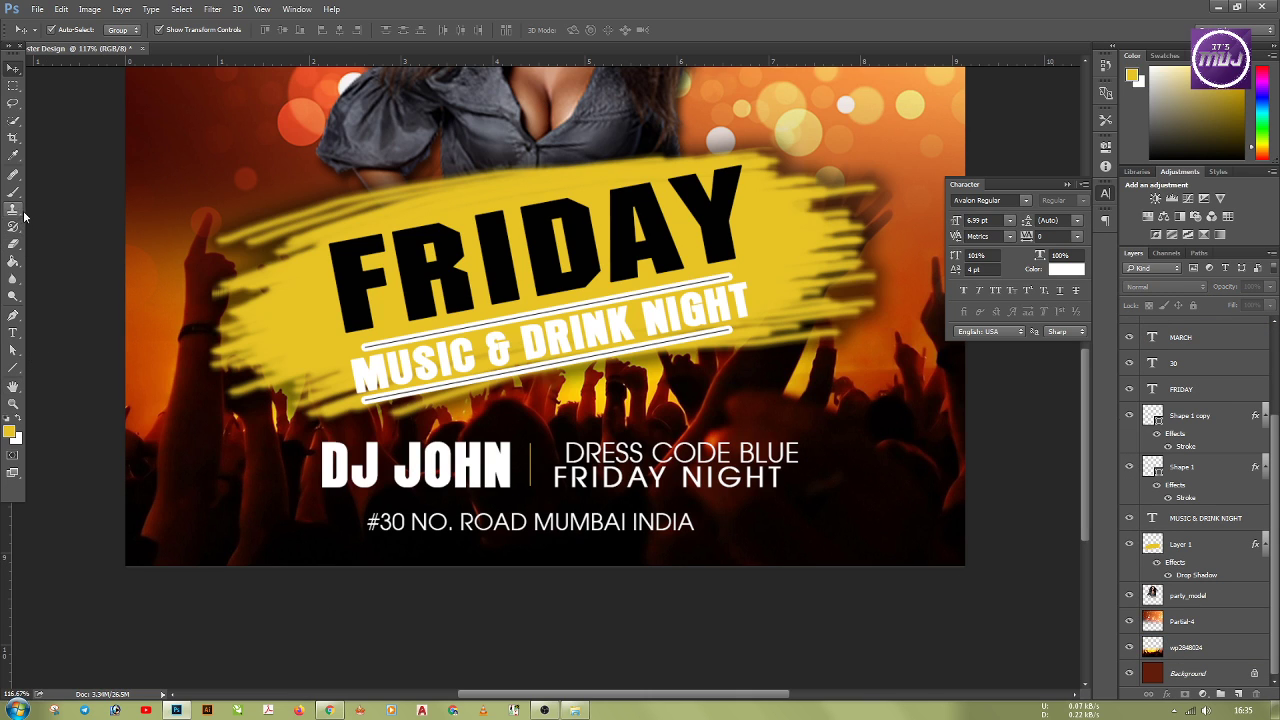
Step: Draw a rectangle about 624 × 31 px over the address text and remove its stroke
{"action": "left_click_drag", "start_coordinate": [13, 367], "coordinate": [44, 368]}
{"action": "left_click_drag", "start_coordinate": [355, 508], "coordinate": [839, 531]}
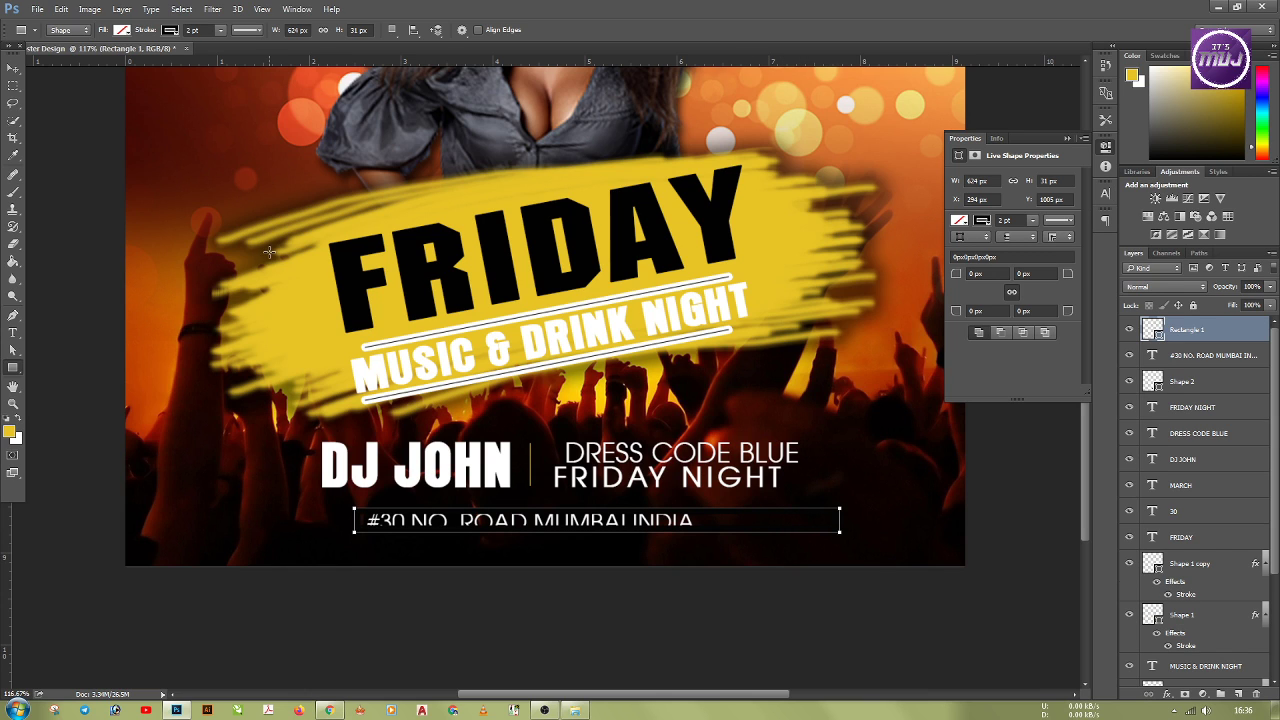
{"action": "left_click", "coordinate": [172, 30]}
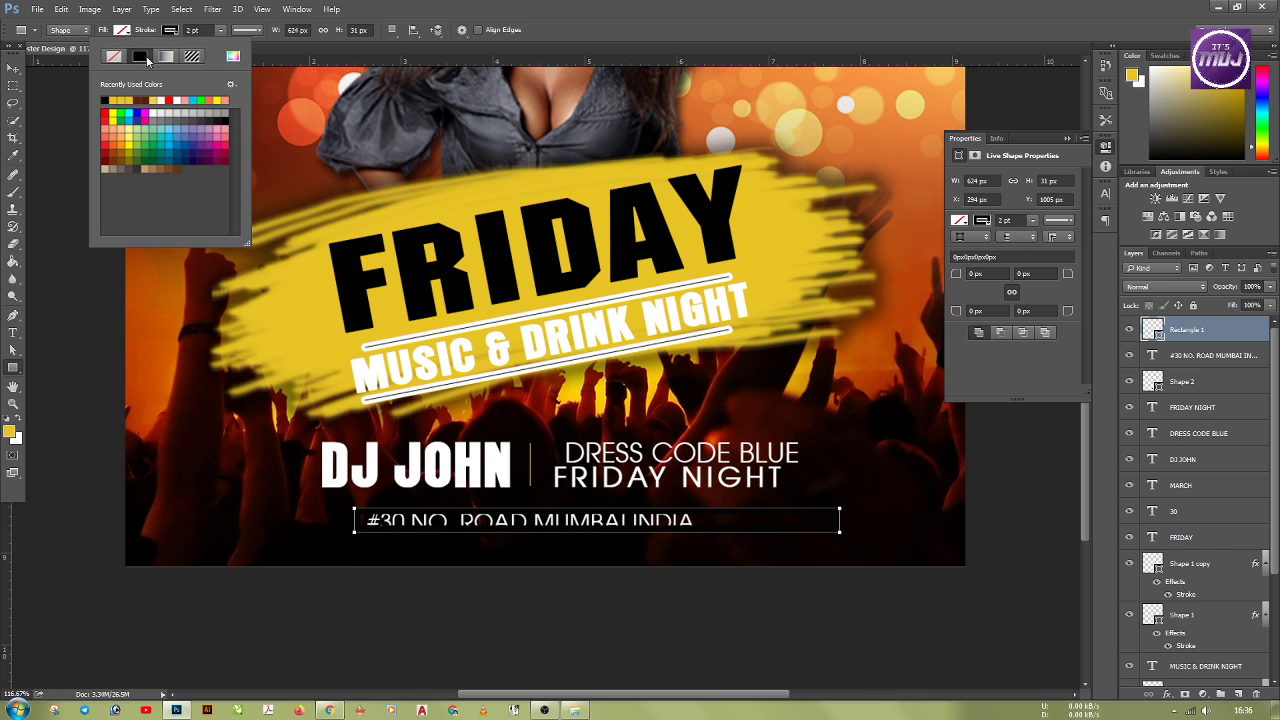
{"action": "left_click", "coordinate": [112, 57]}
{"action": "left_click", "coordinate": [122, 31]}
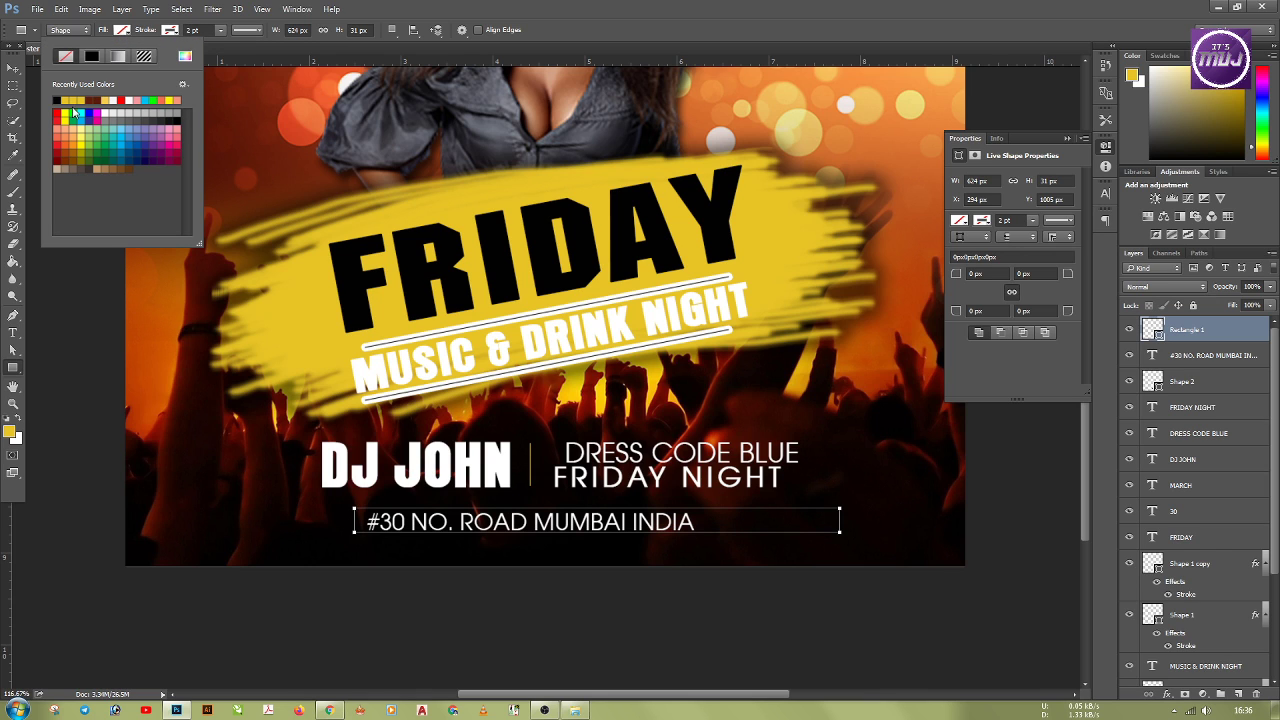
{"action": "left_click", "coordinate": [322, 298]}
{"action": "left_click", "coordinate": [323, 303]}
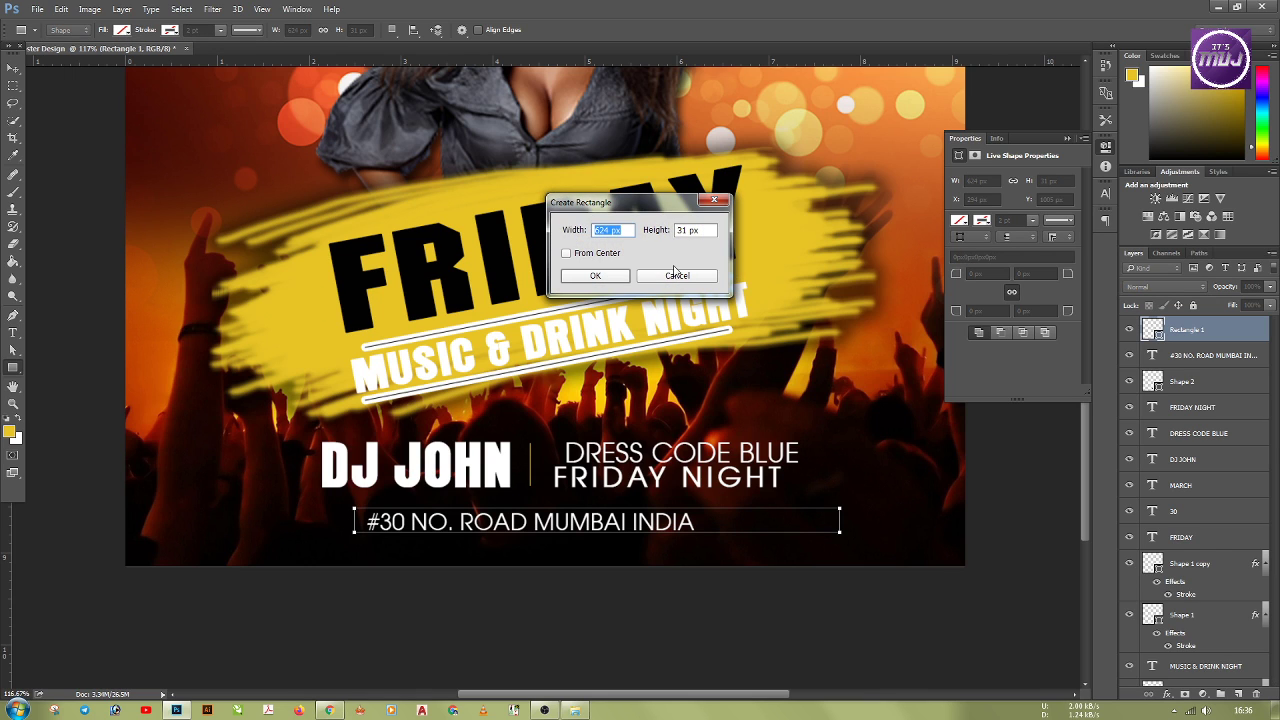
{"action": "left_click", "coordinate": [676, 274]}
Step: Give the rectangle over the address text a solid orange fill sampled from the poster's background
{"action": "left_click", "coordinate": [123, 31]}
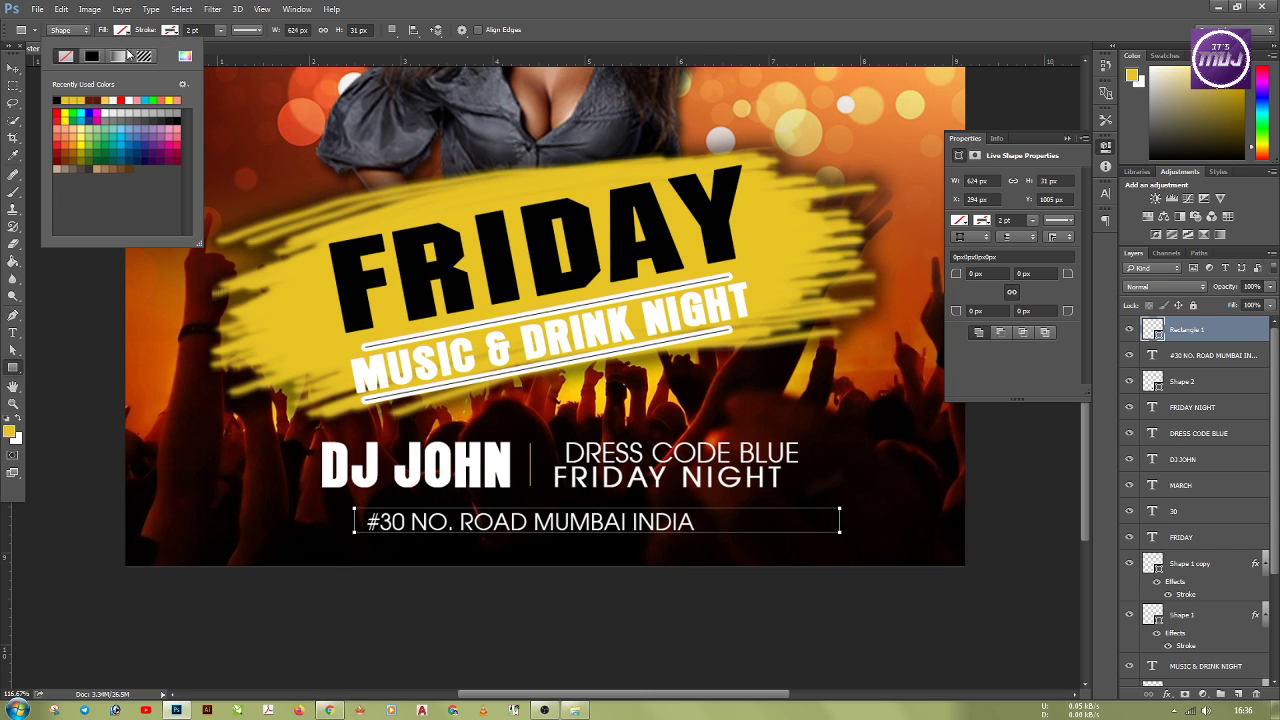
{"action": "left_click", "coordinate": [90, 58]}
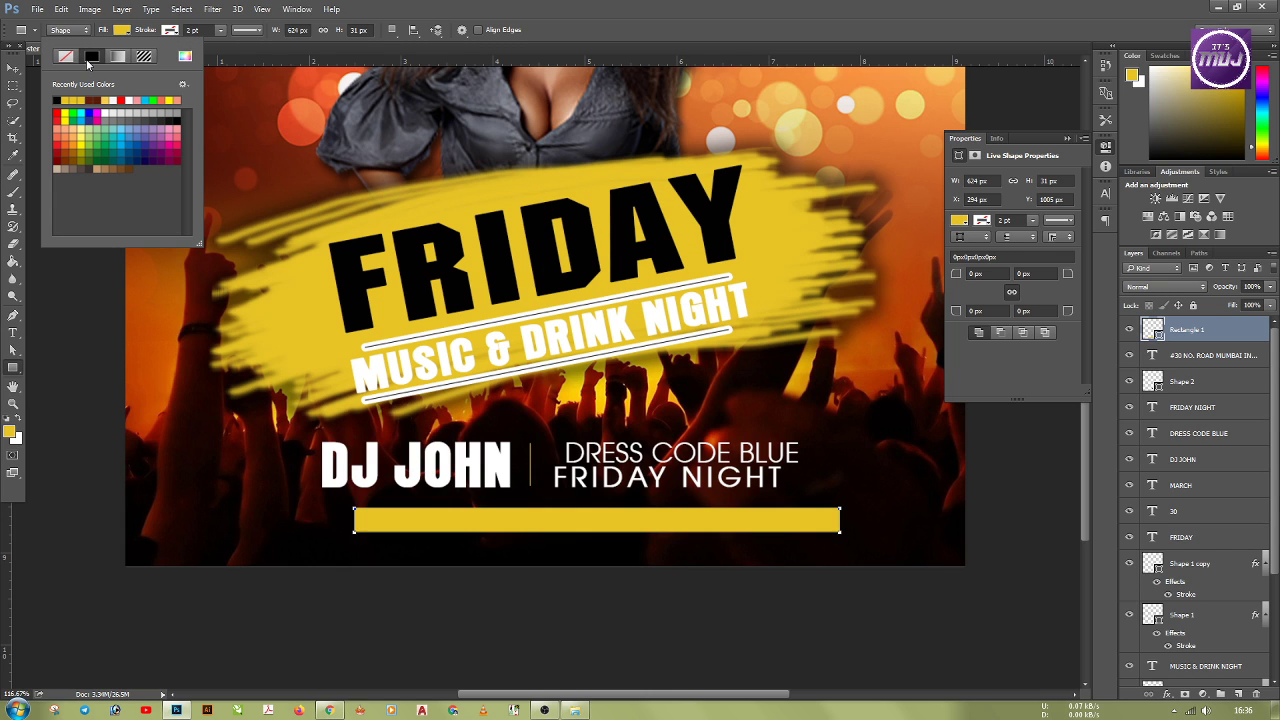
{"action": "left_click", "coordinate": [184, 58]}
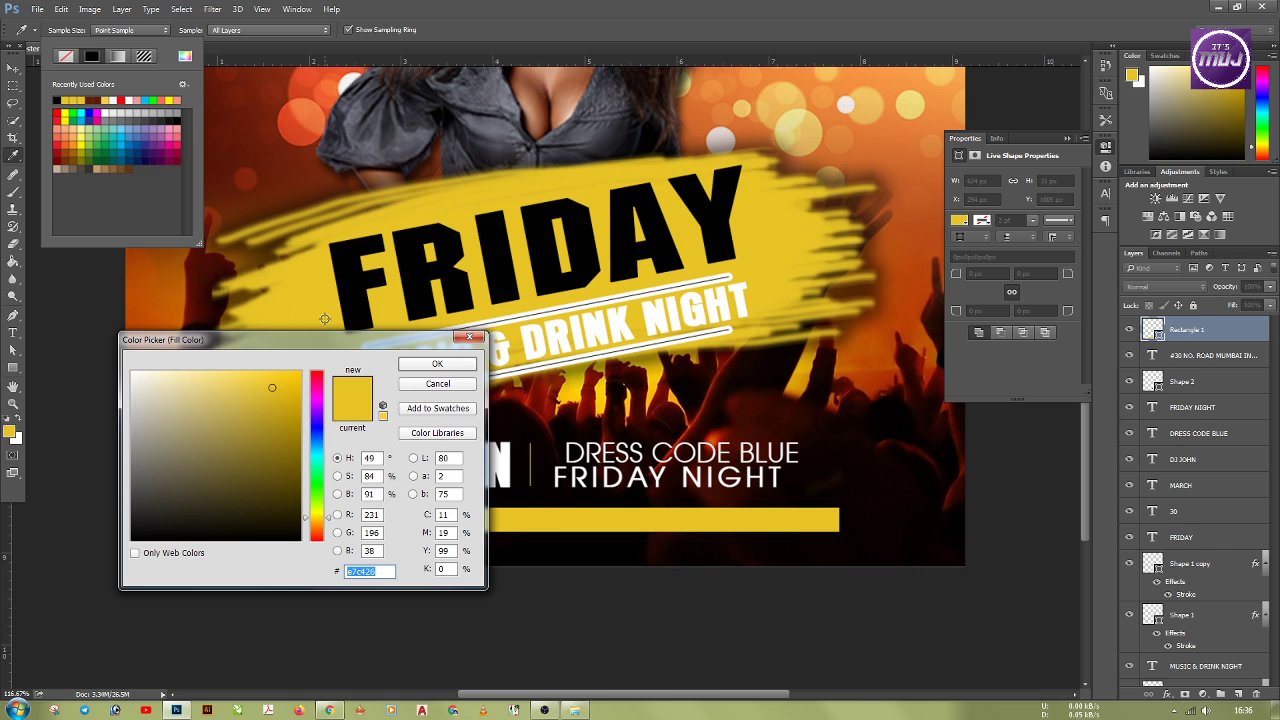
{"action": "left_click", "coordinate": [435, 364]}
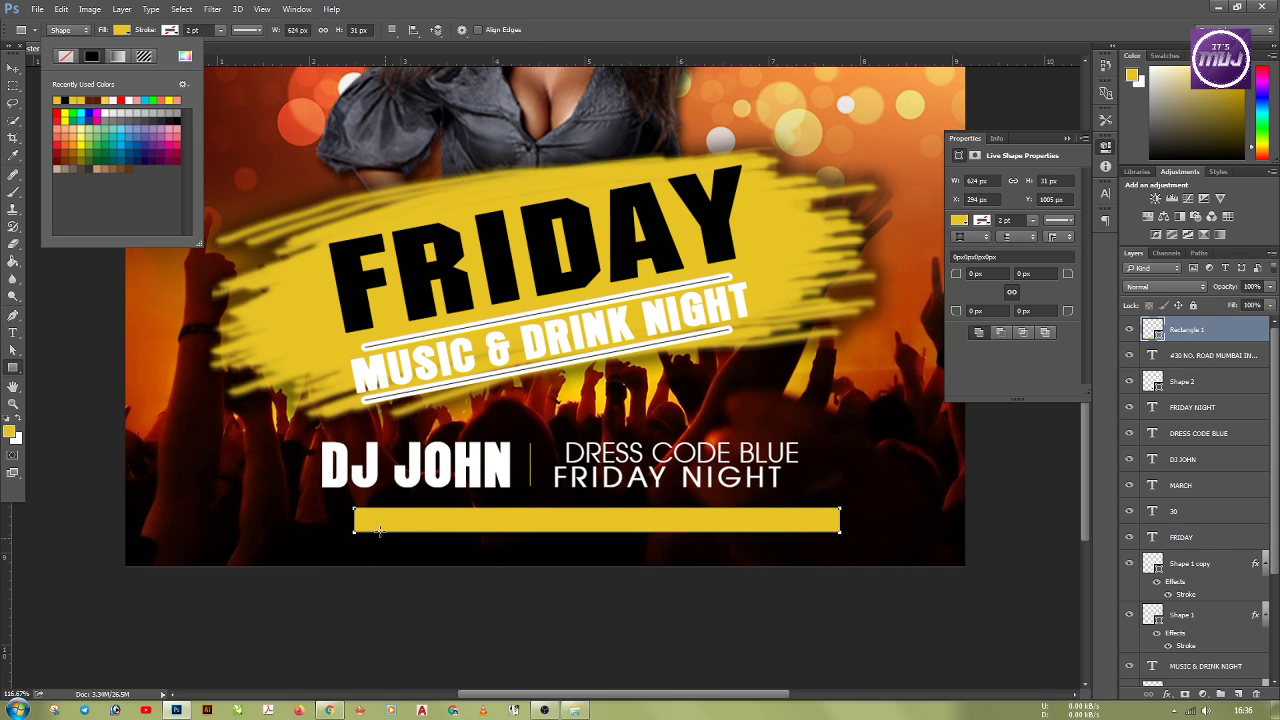
{"action": "left_click", "coordinate": [184, 57]}
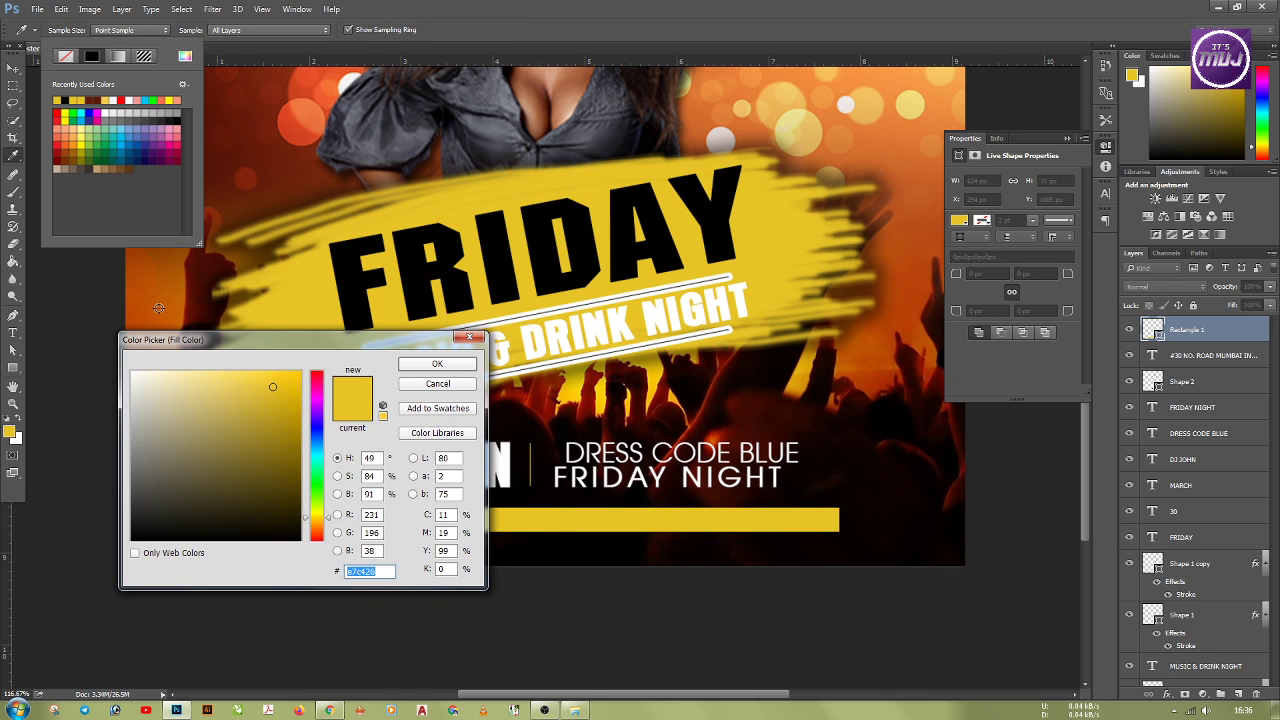
{"action": "left_click", "coordinate": [159, 309]}
{"action": "left_click", "coordinate": [422, 368]}
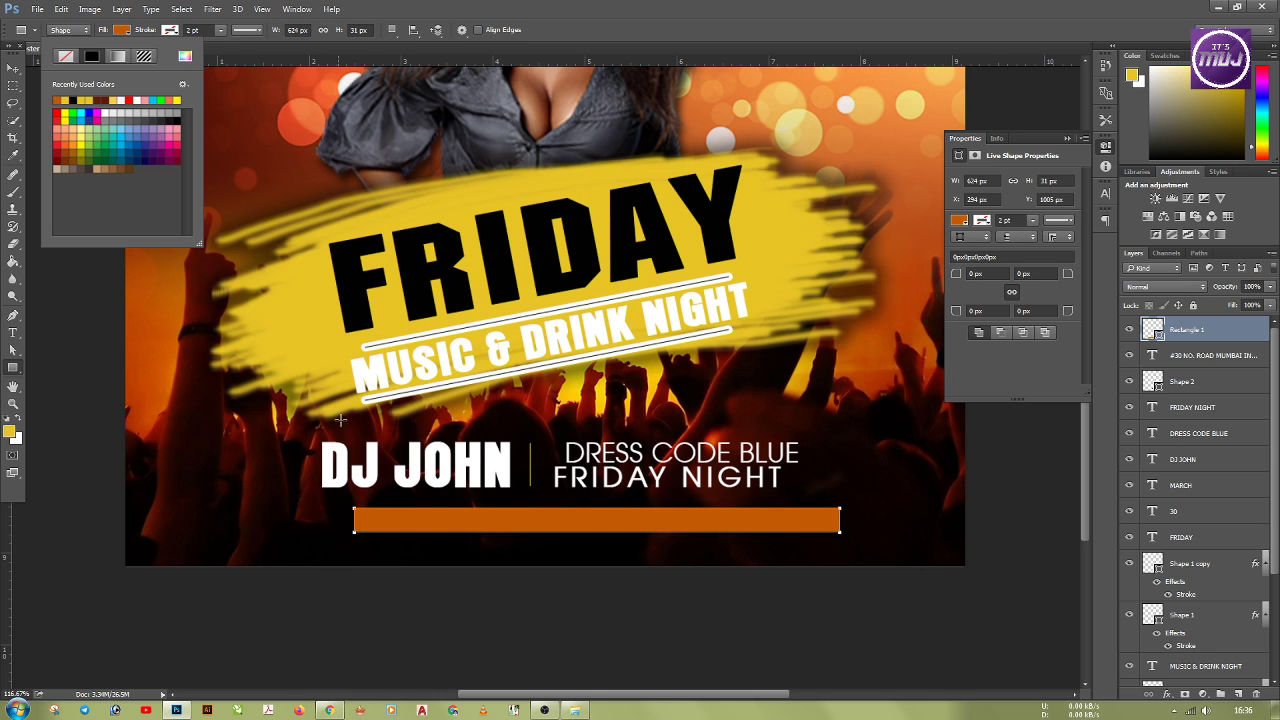
{"action": "left_click", "coordinate": [15, 69]}
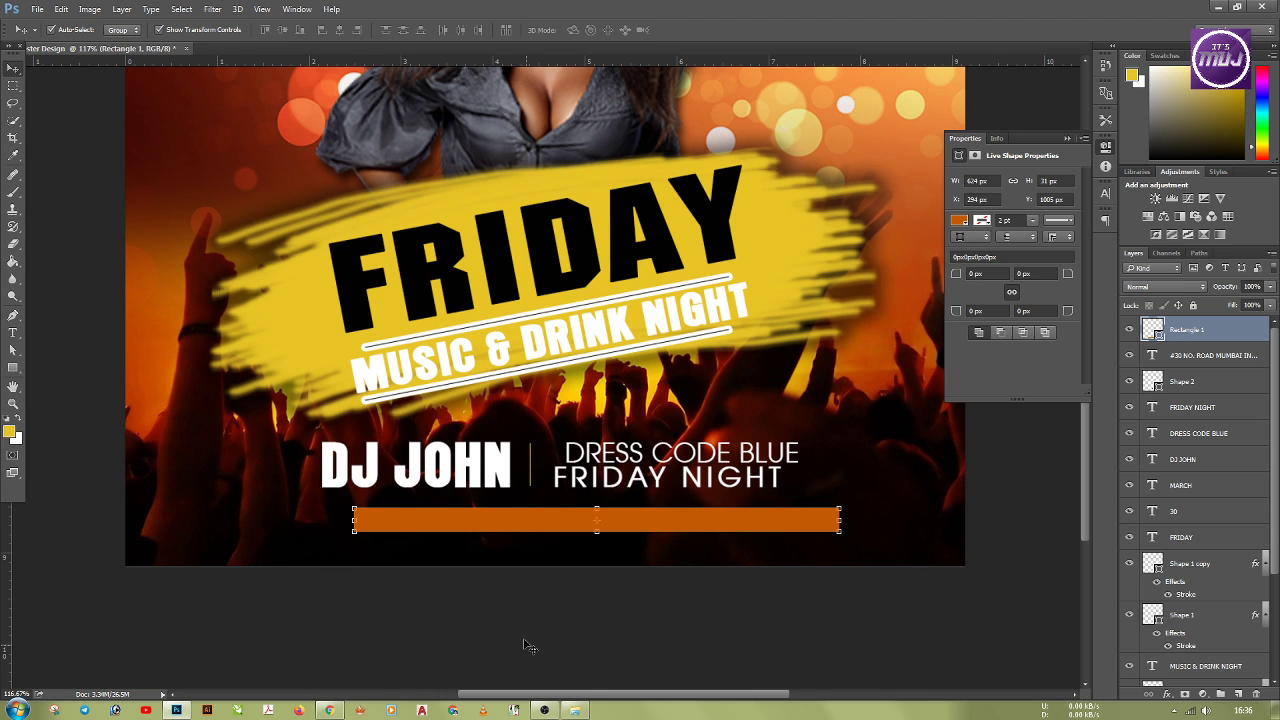
Step: Place the address text layer above the orange rectangle and align the two on their horizontal and vertical centres
{"action": "left_click_drag", "start_coordinate": [1206, 358], "coordinate": [1205, 340]}
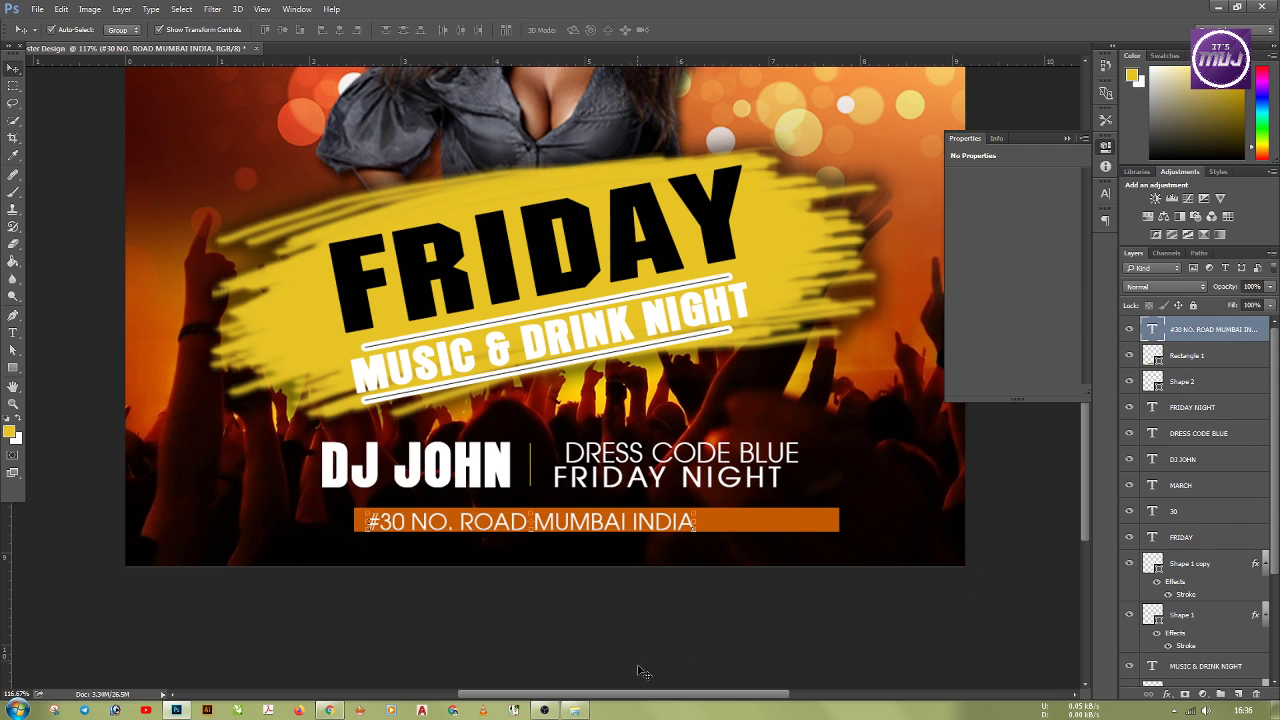
{"action": "left_click", "coordinate": [629, 625]}
{"action": "left_click", "coordinate": [627, 530]}
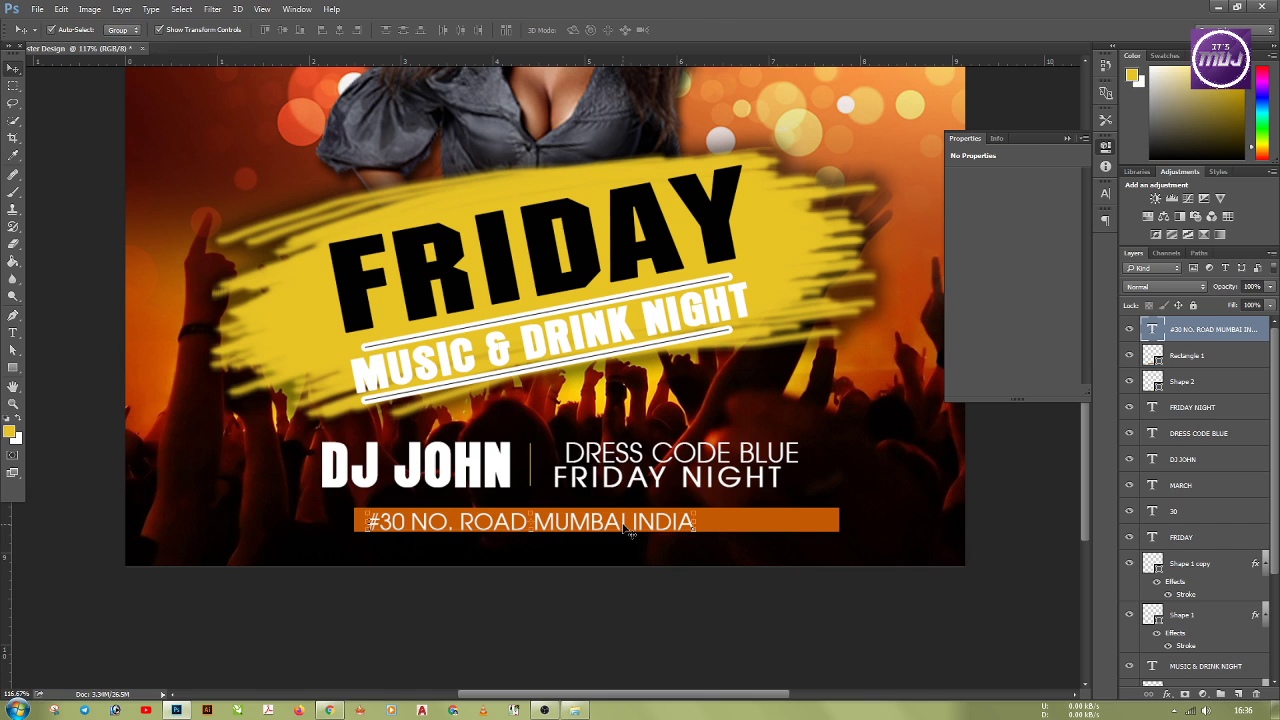
{"action": "left_click", "coordinate": [760, 530], "text": "shift"}
{"action": "left_click", "coordinate": [338, 34]}
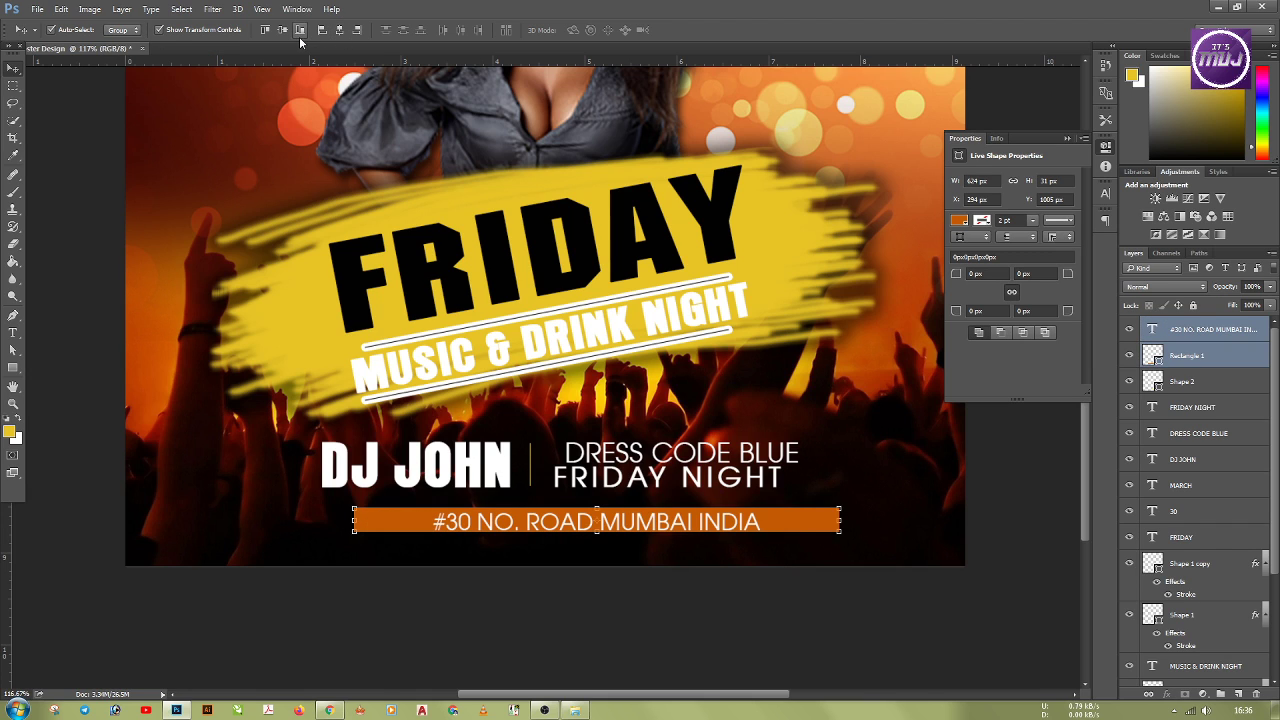
{"action": "left_click", "coordinate": [282, 36]}
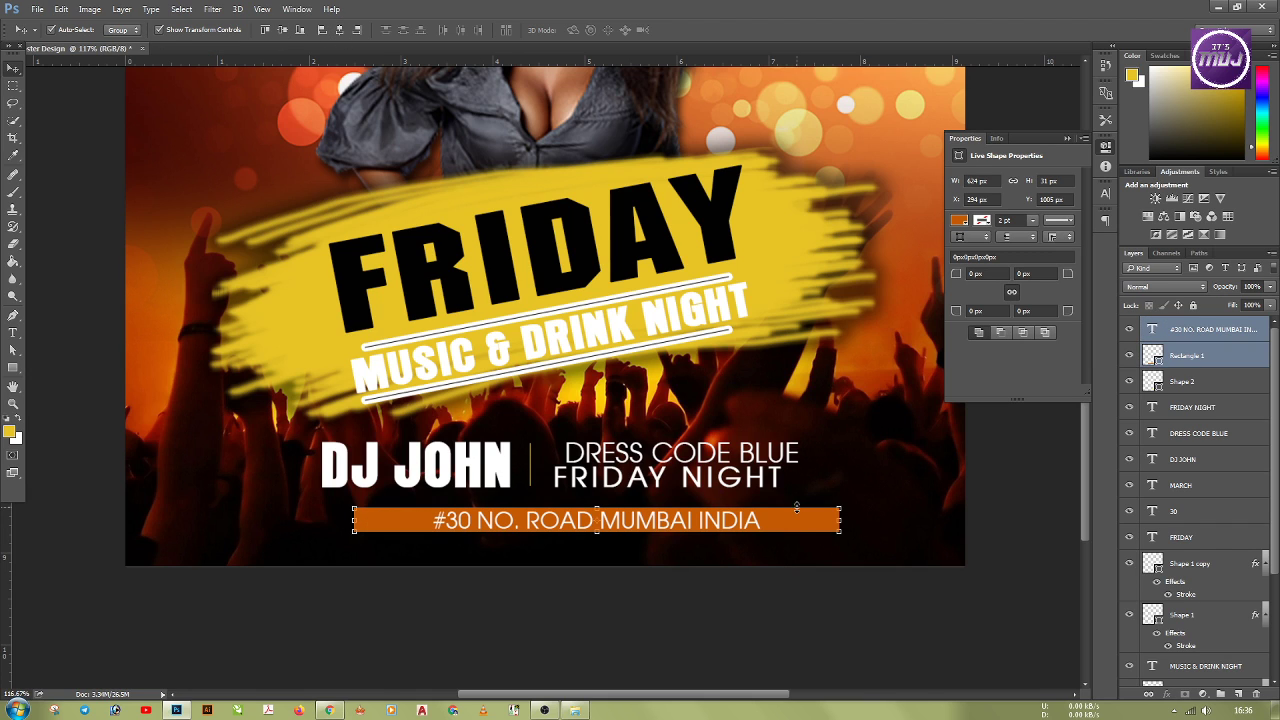
Step: Move the address text and orange bar together below the DJ line, with the bar at about X 232 px, Y 1011 px, and deselect them
{"action": "left_click_drag", "start_coordinate": [798, 520], "coordinate": [750, 521]}
{"action": "scroll", "coordinate": [517, 591], "scroll_direction": "down", "scroll_amount": 3}
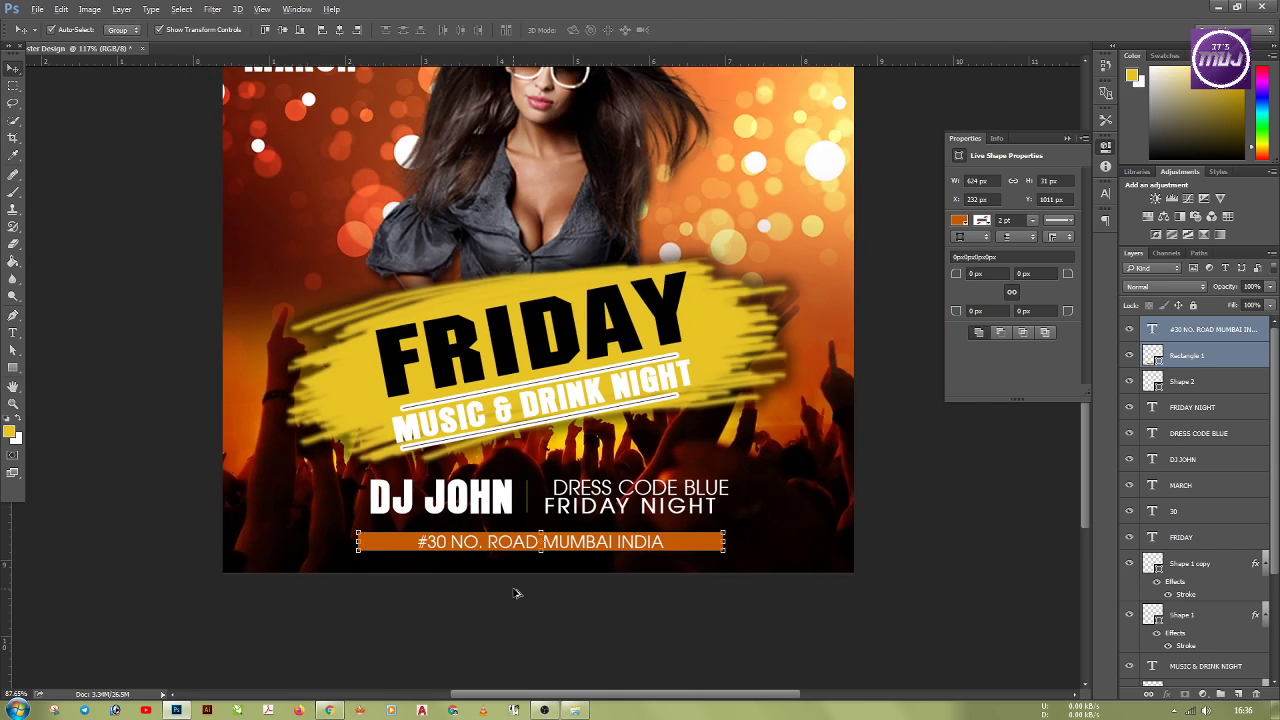
{"action": "left_click_drag", "start_coordinate": [690, 643], "coordinate": [682, 645]}
{"action": "left_click", "coordinate": [667, 680]}
{"action": "scroll", "coordinate": [586, 545], "scroll_direction": "down", "scroll_amount": 3}
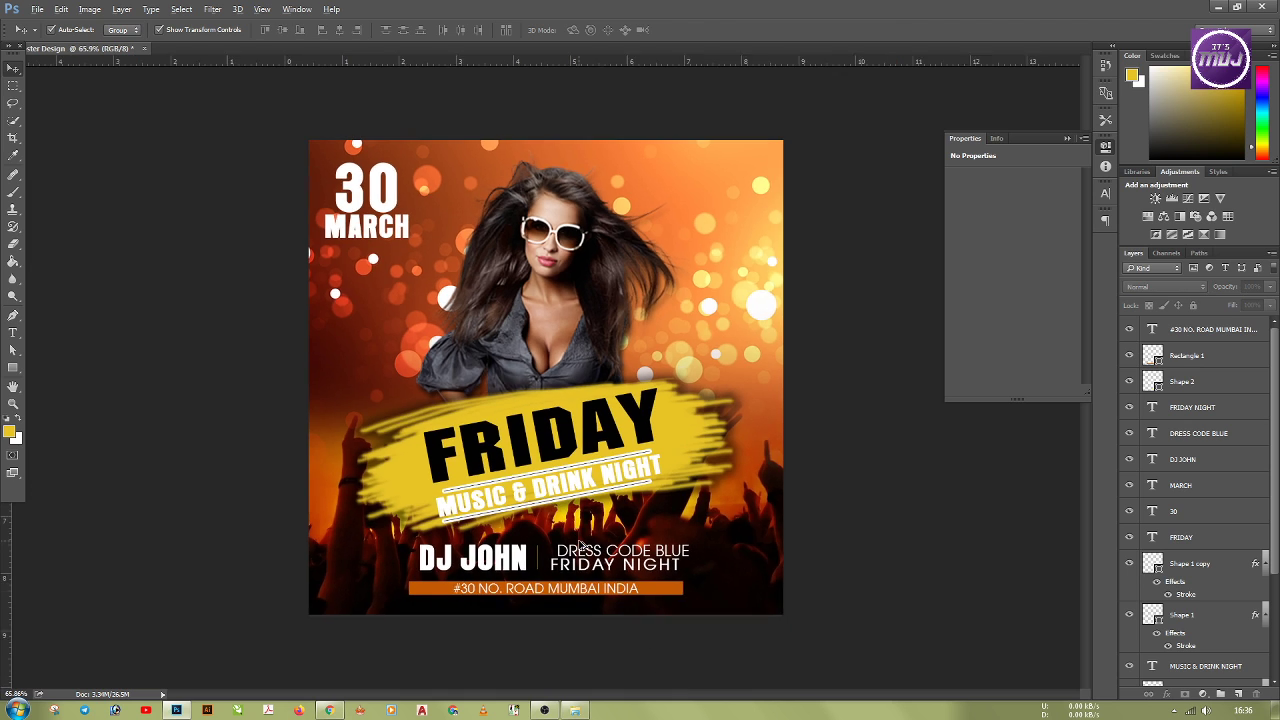
{"action": "scroll", "coordinate": [574, 484], "scroll_direction": "up", "scroll_amount": 2}
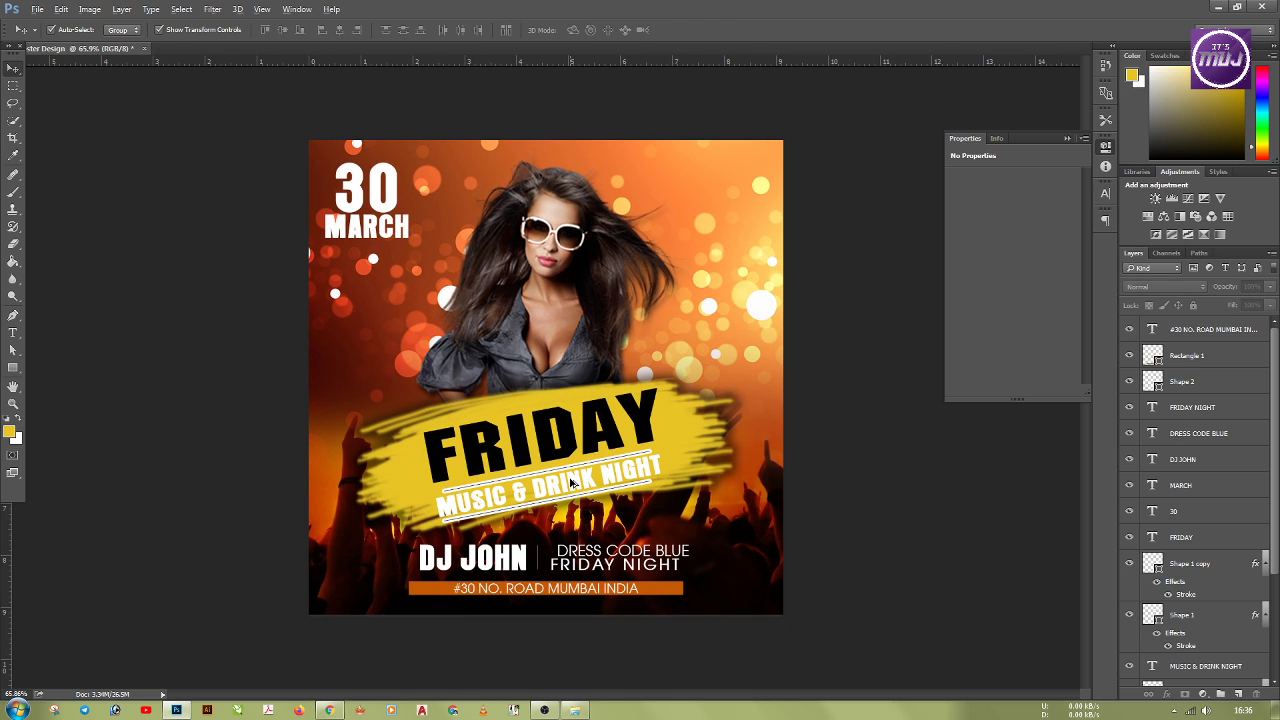
{"action": "key", "text": "alt"}
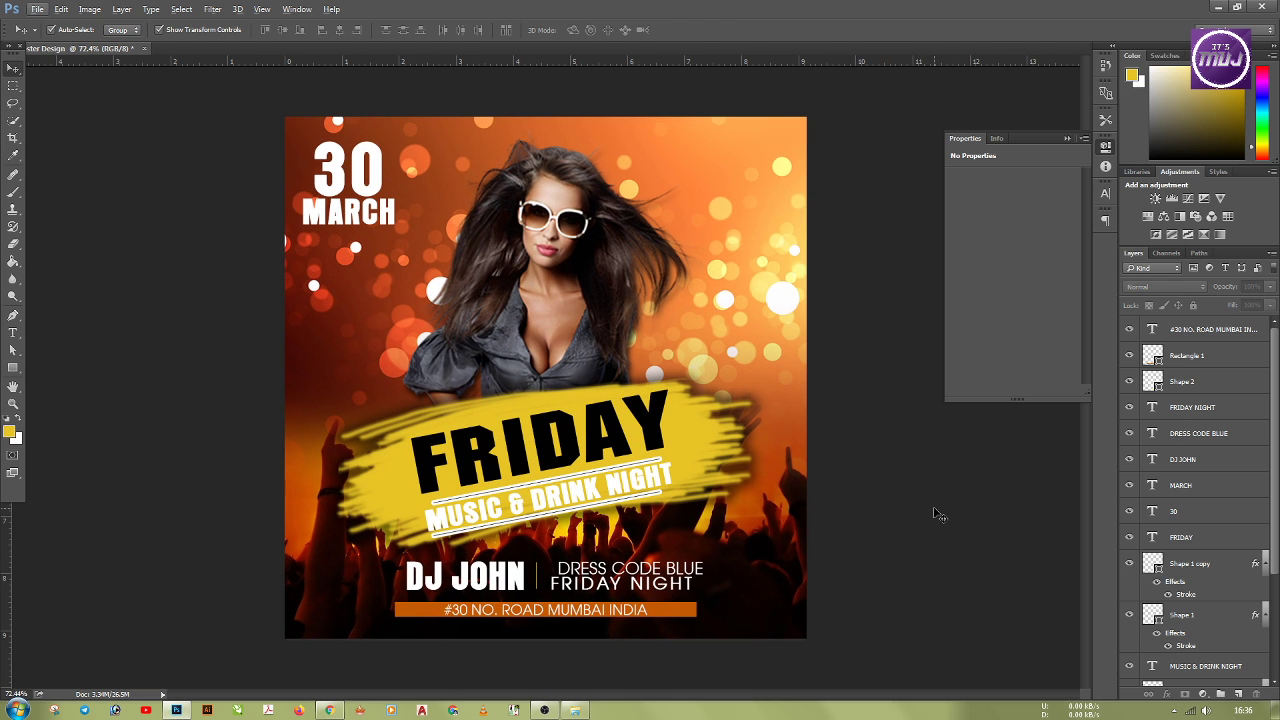